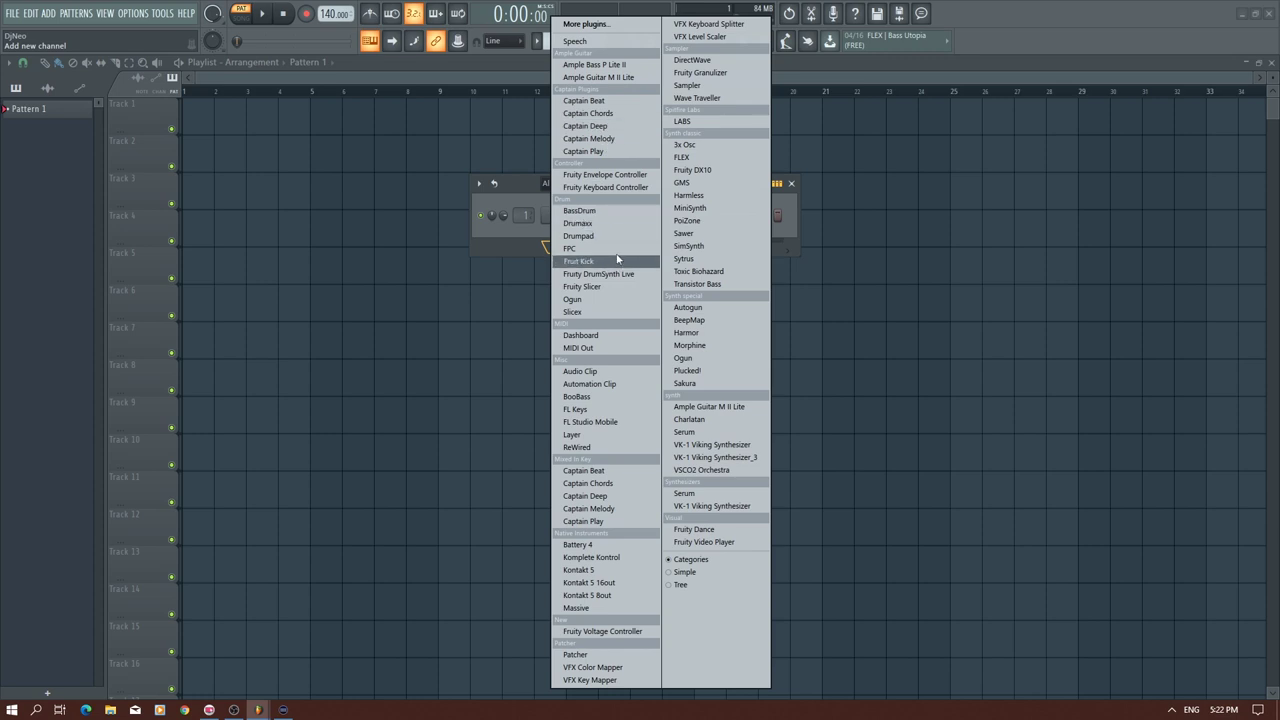
- Add an FPC drum channel and delete the default Sampler channel from the channel rack
left_click(618, 249)
left_click_drag(391, 183, 684, 293)
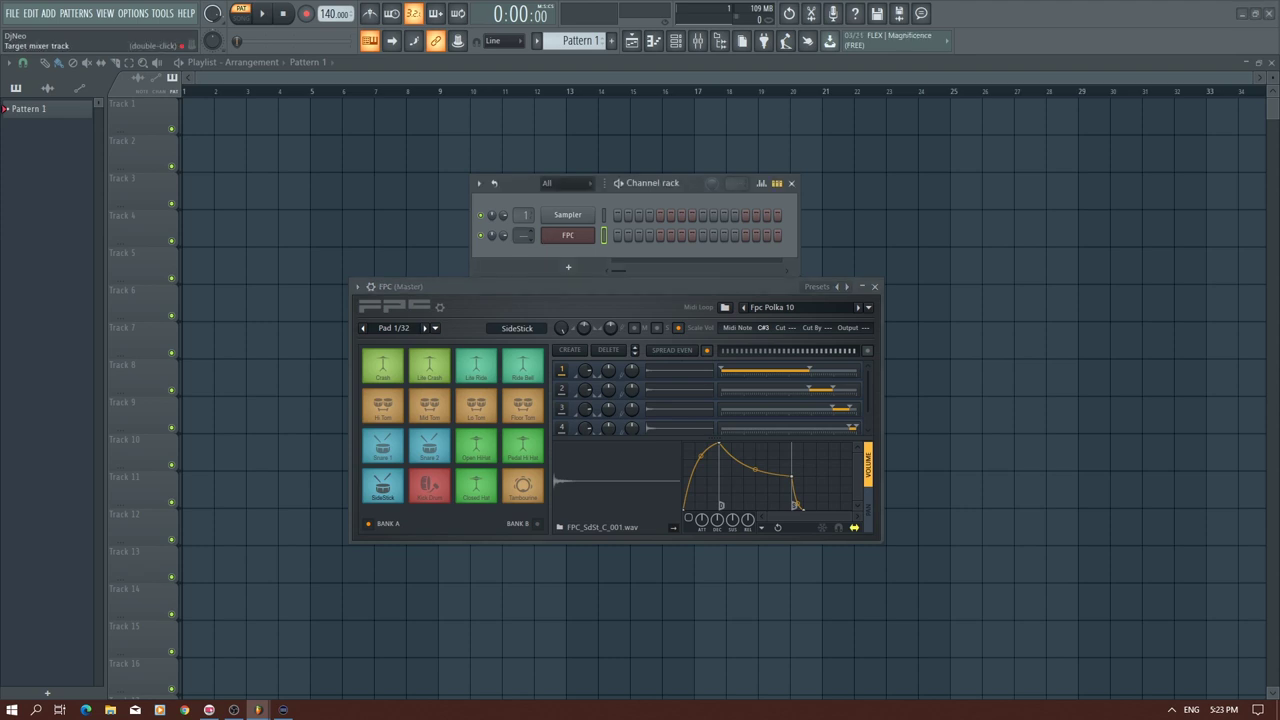
right_click(569, 217)
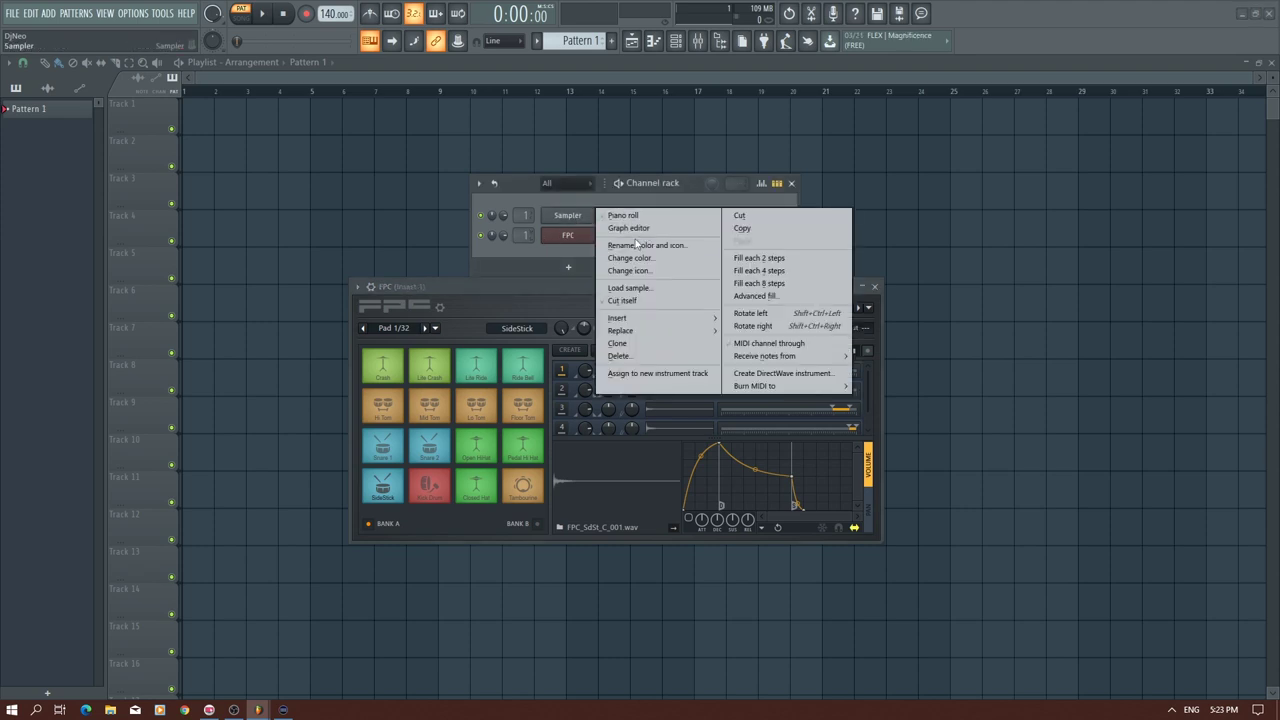
left_click(622, 357)
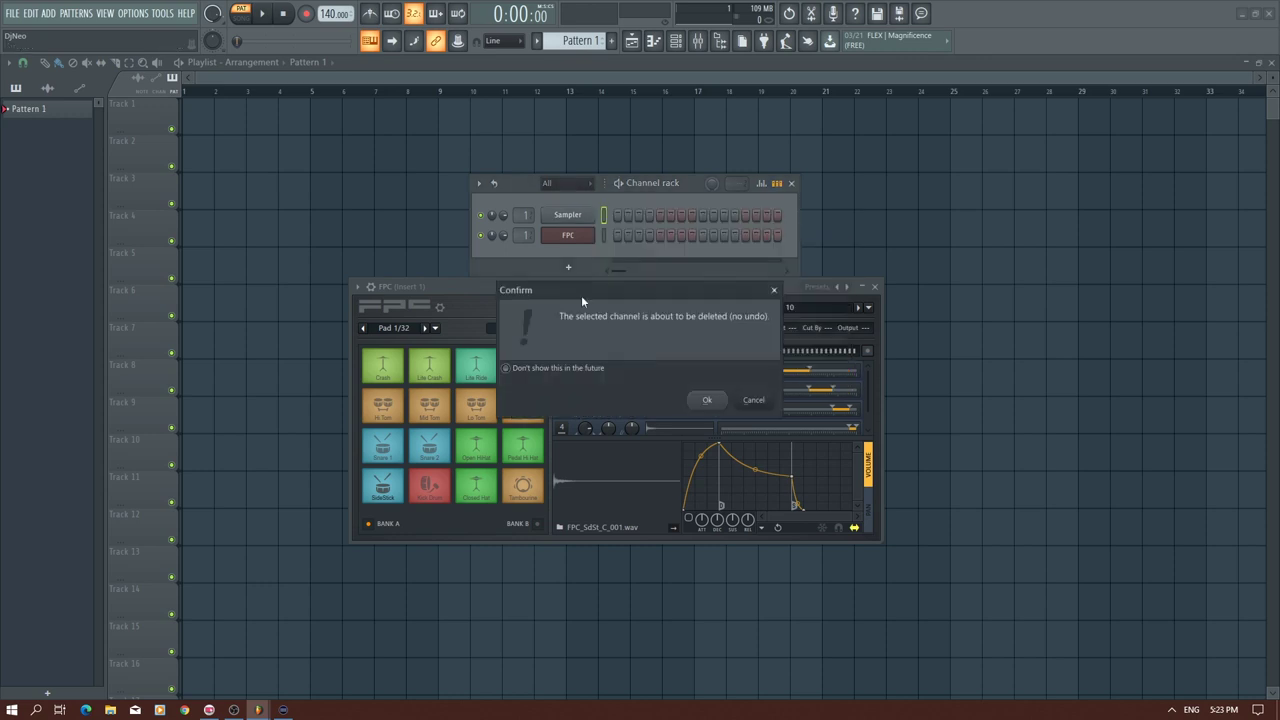
left_click(702, 400)
- Close the channel rack, leaving the FPC window open over the playlist, and audition its SideStick and Kick Drum pads
left_click_drag(631, 291, 692, 140)
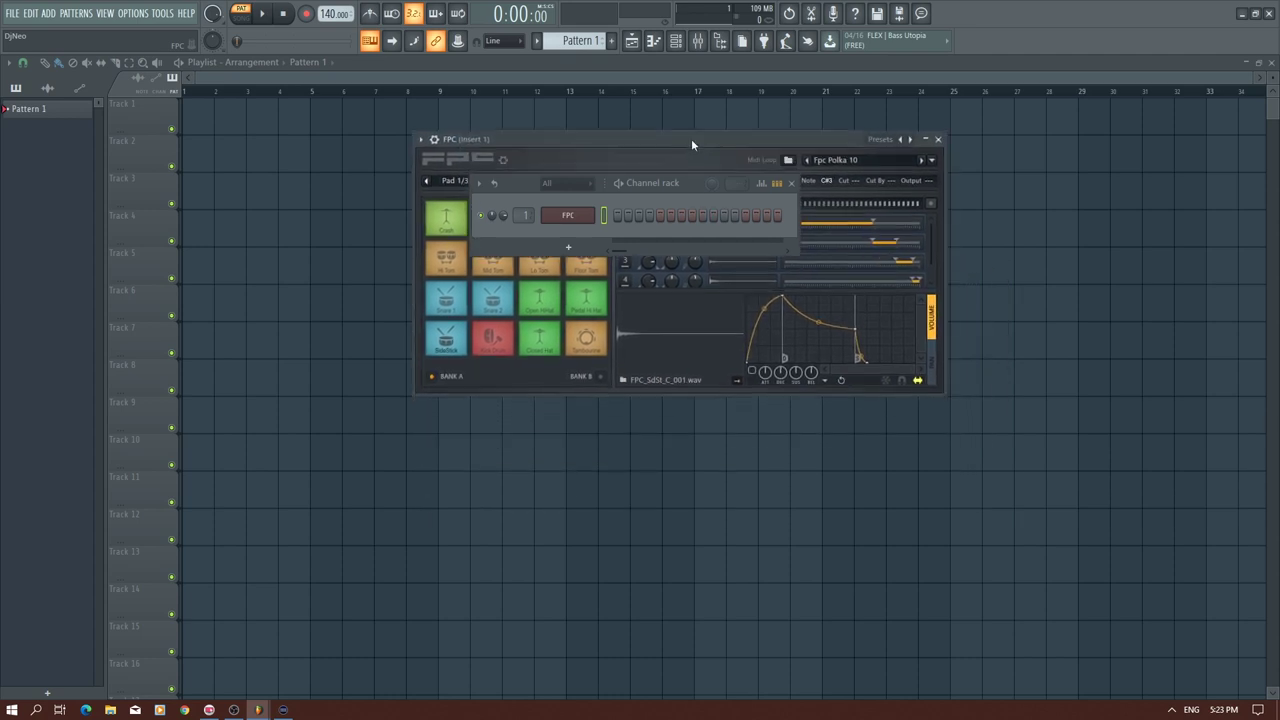
left_click(789, 184)
left_click_drag(584, 148, 569, 195)
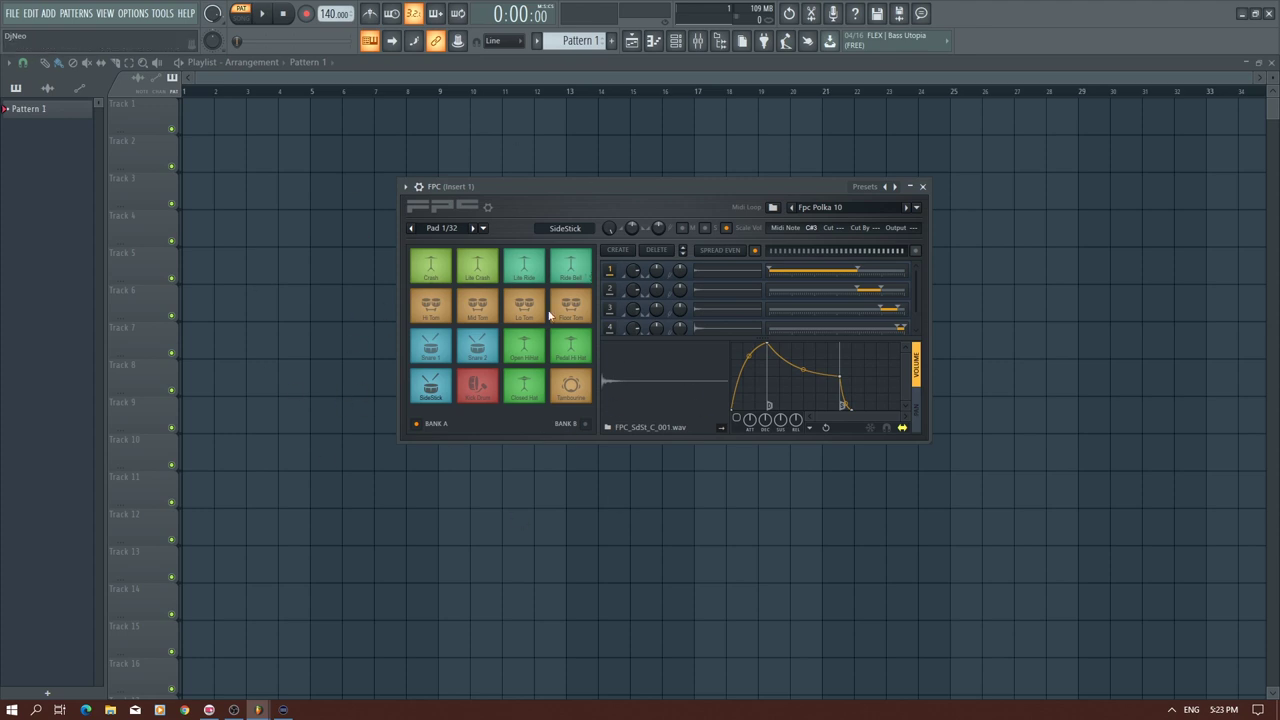
left_click(430, 388)
left_click(477, 390)
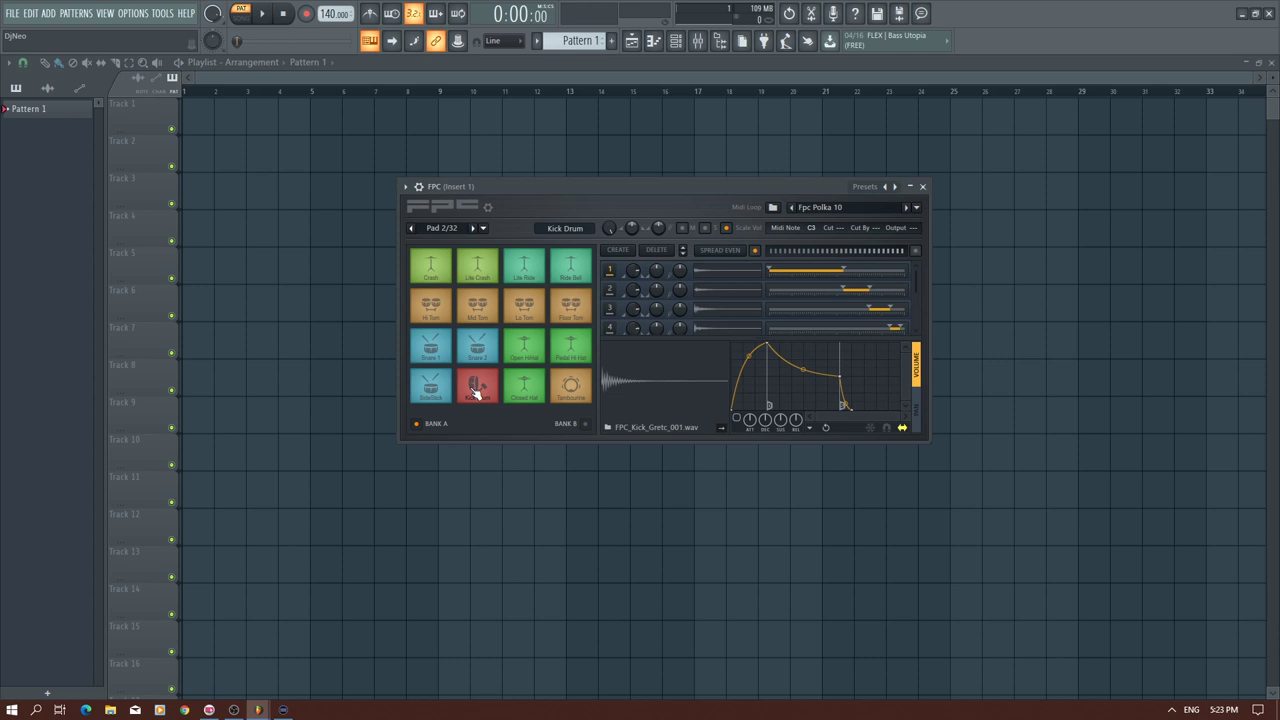
- Load the House preset from FPC's electronic kits
left_click(406, 188)
mouse_move(432, 228)
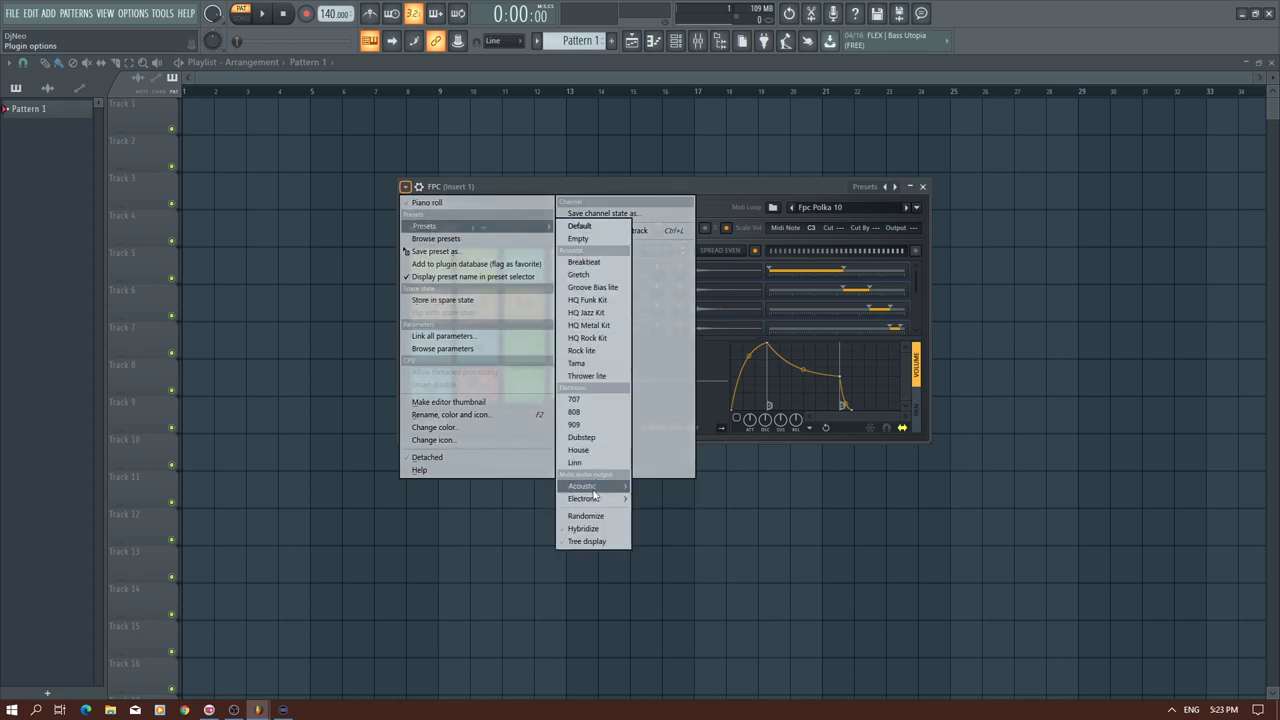
mouse_move(607, 500)
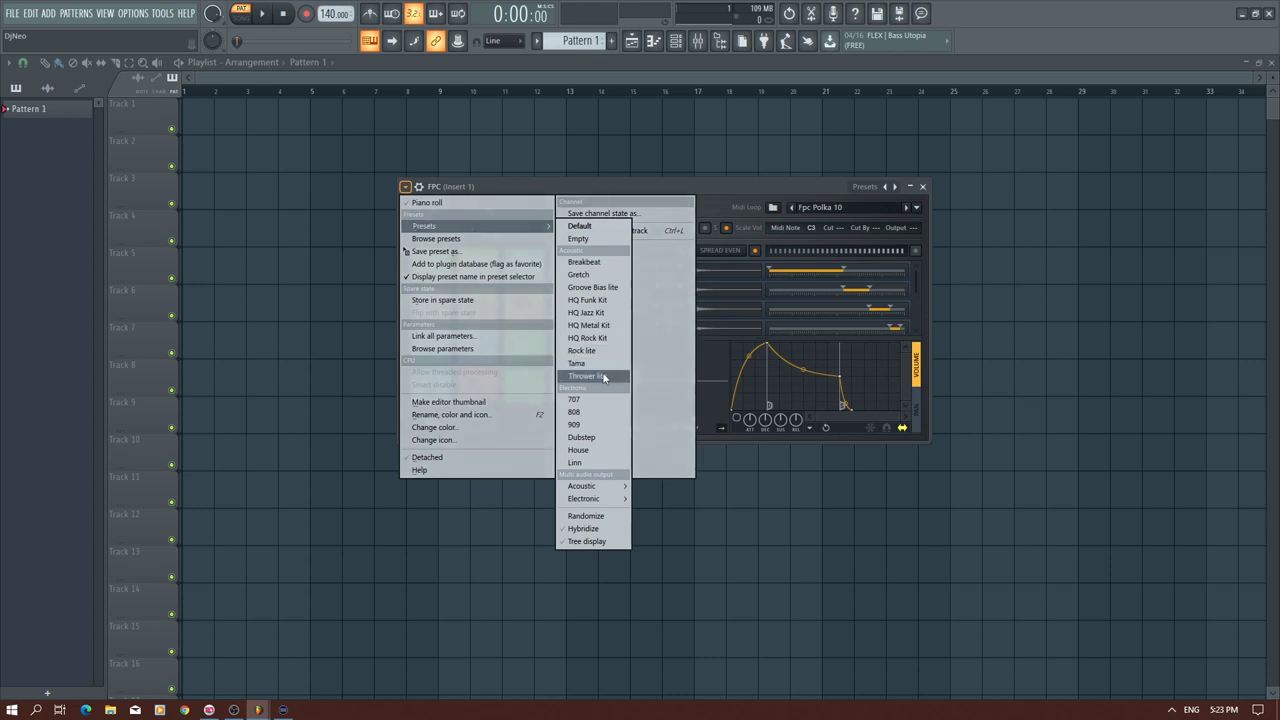
left_click(580, 450)
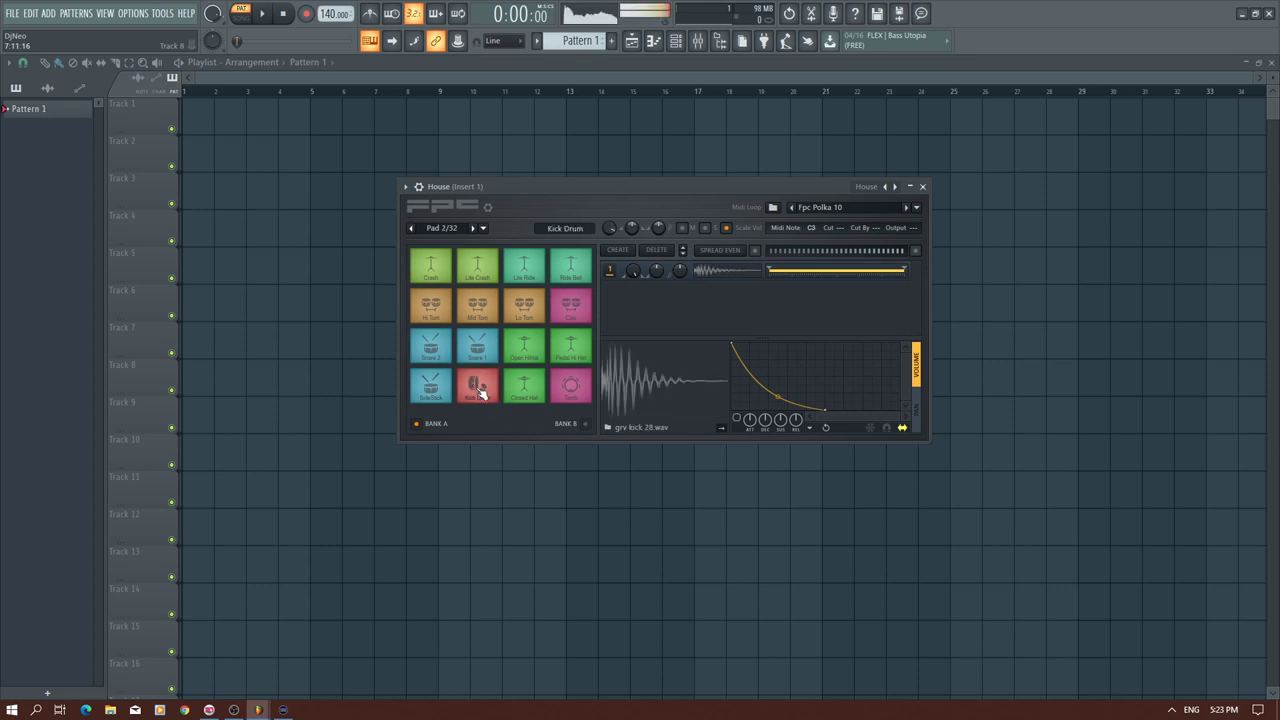
- Audition the House kit's pads one by one, from the bottom row up to the Ride Bell
left_click(523, 389)
left_click(568, 394)
left_click(432, 391)
left_click(437, 350)
left_click(480, 355)
left_click(519, 355)
left_click(564, 354)
left_click(576, 318)
left_click(529, 312)
left_click(477, 314)
left_click(432, 301)
left_click(436, 274)
left_click(479, 274)
left_click(524, 272)
left_click(570, 268)
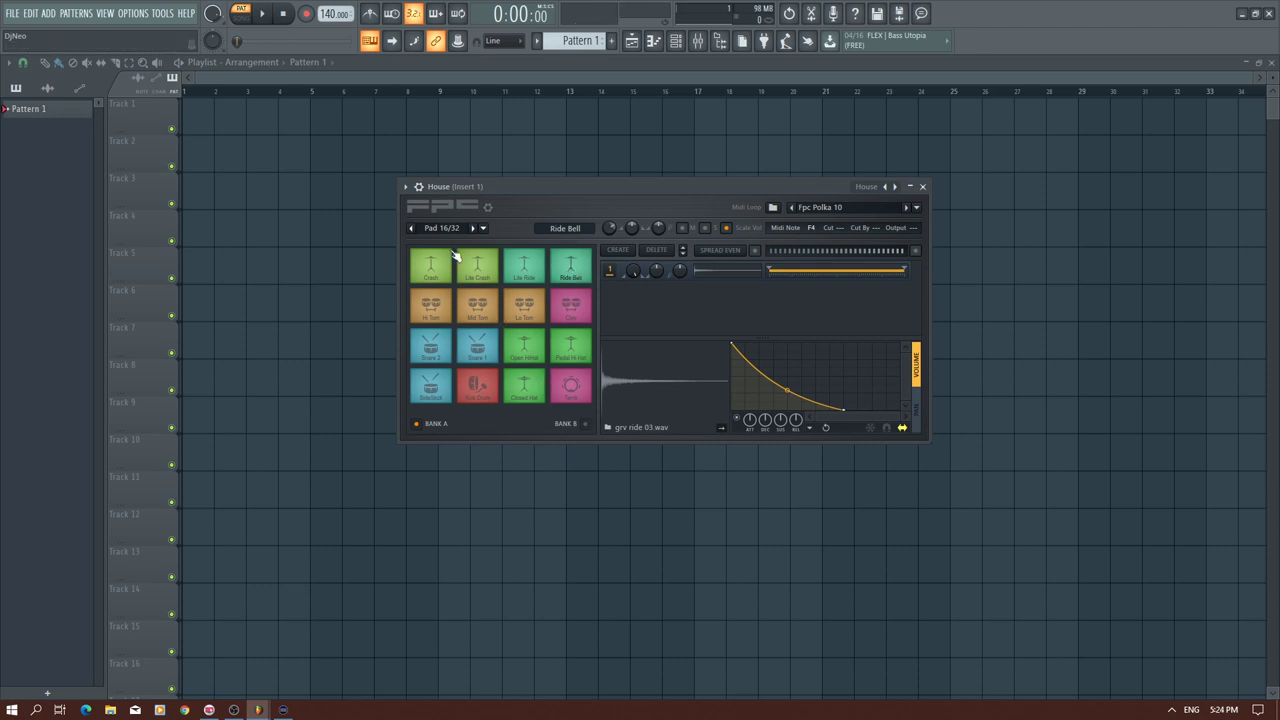
- Load FPC's Dubstep preset and audition its kick, hat, snare, tom and ride pads
left_click(405, 186)
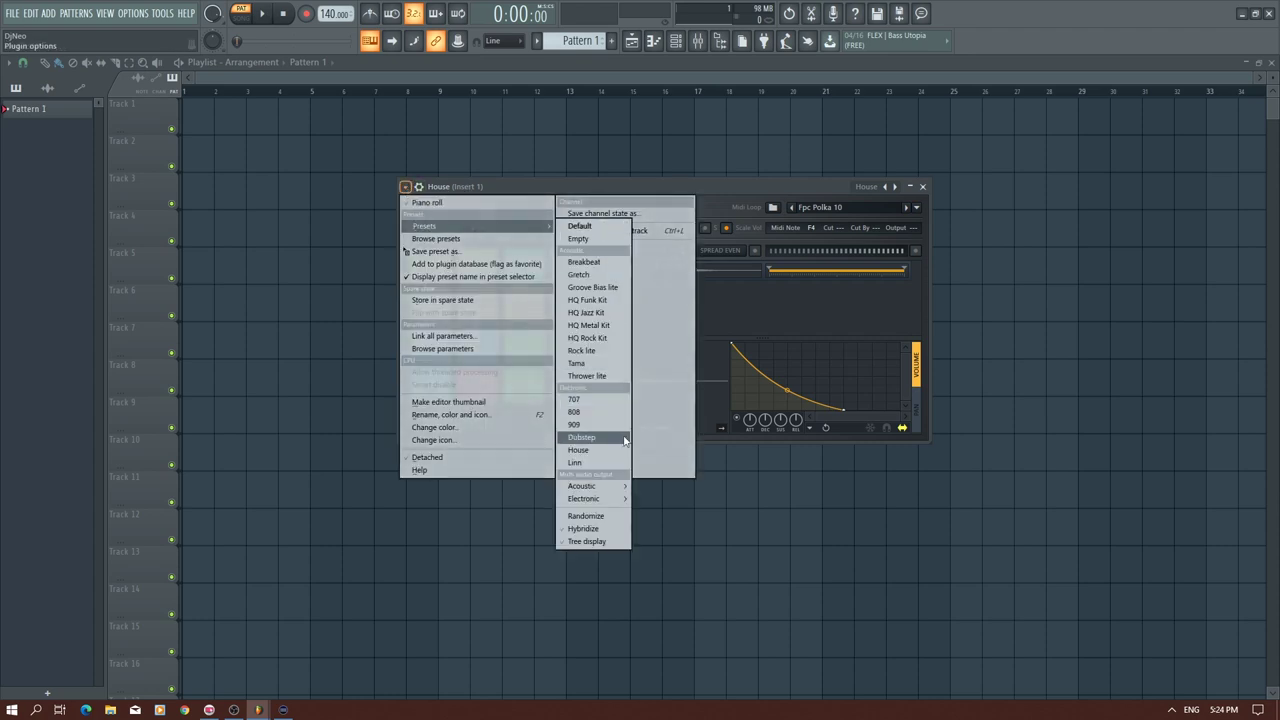
left_click(619, 437)
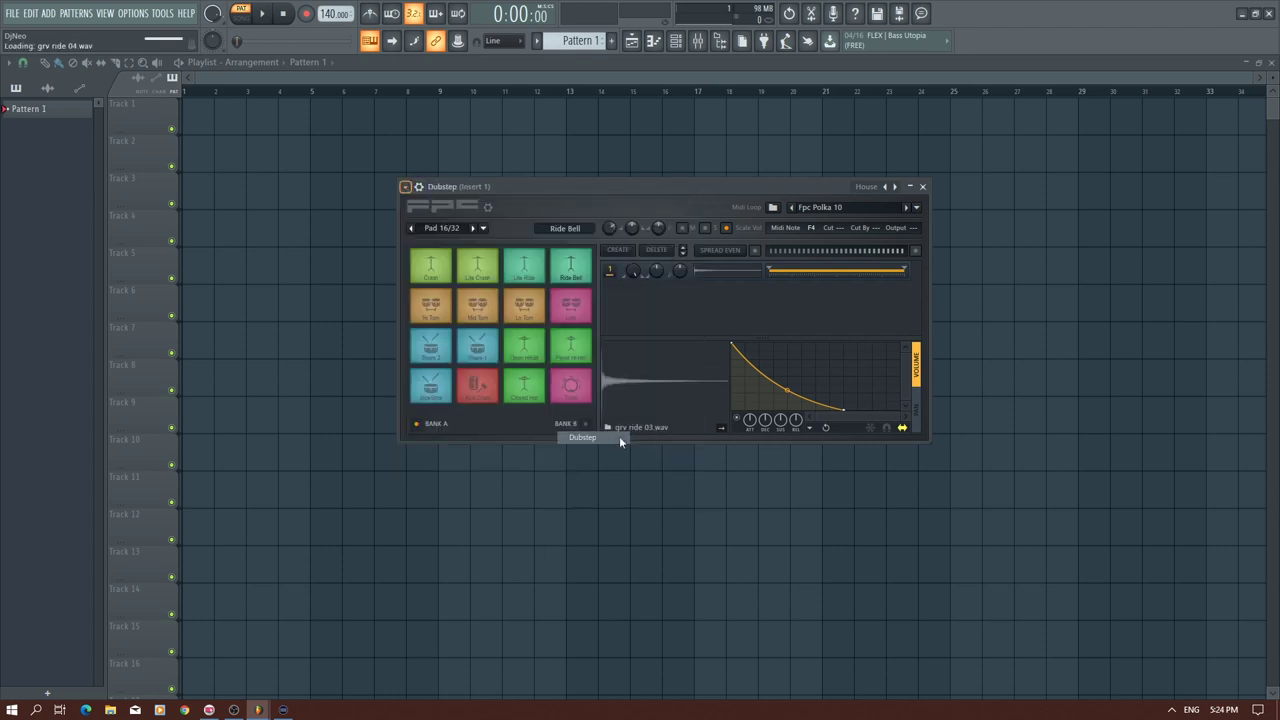
left_click(478, 390)
left_click(531, 389)
left_click(443, 349)
left_click(484, 352)
left_click(526, 353)
left_click(569, 350)
left_click(567, 309)
left_click(521, 304)
left_click(524, 266)
- Load FPC's Breakbeat preset and audition its Kick Drum, hat and snare pads
left_click(405, 187)
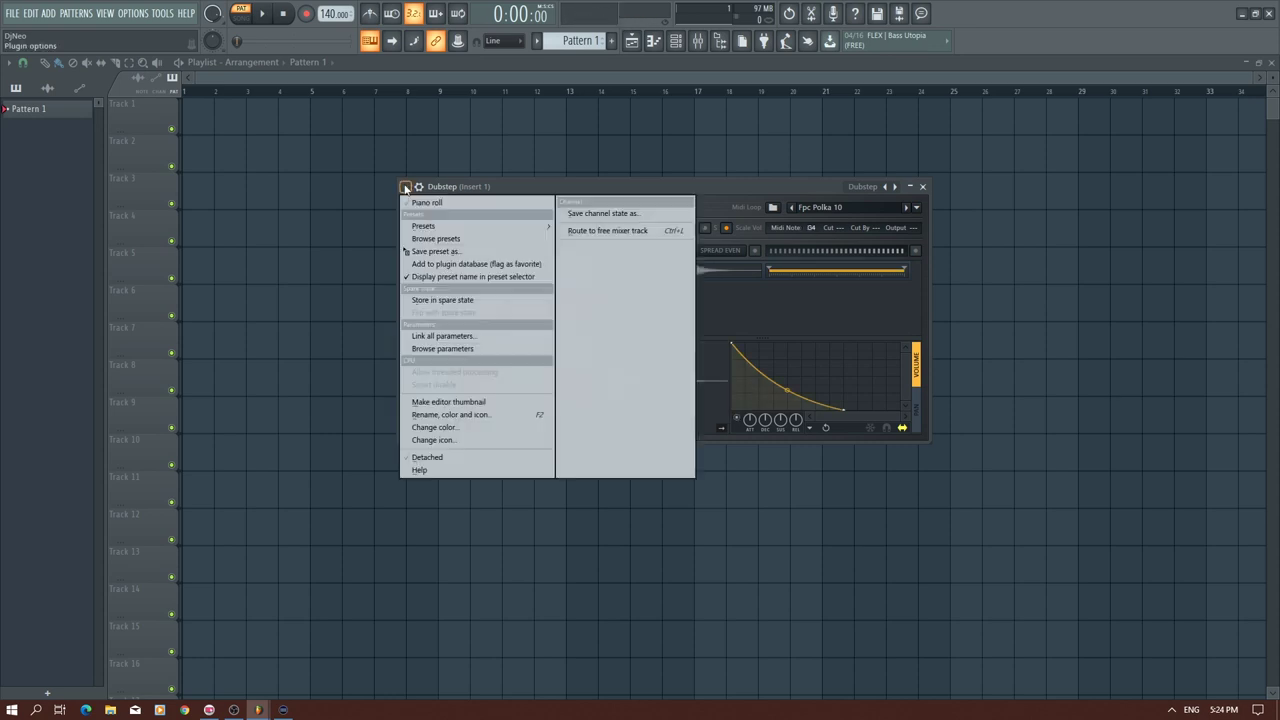
mouse_move(440, 226)
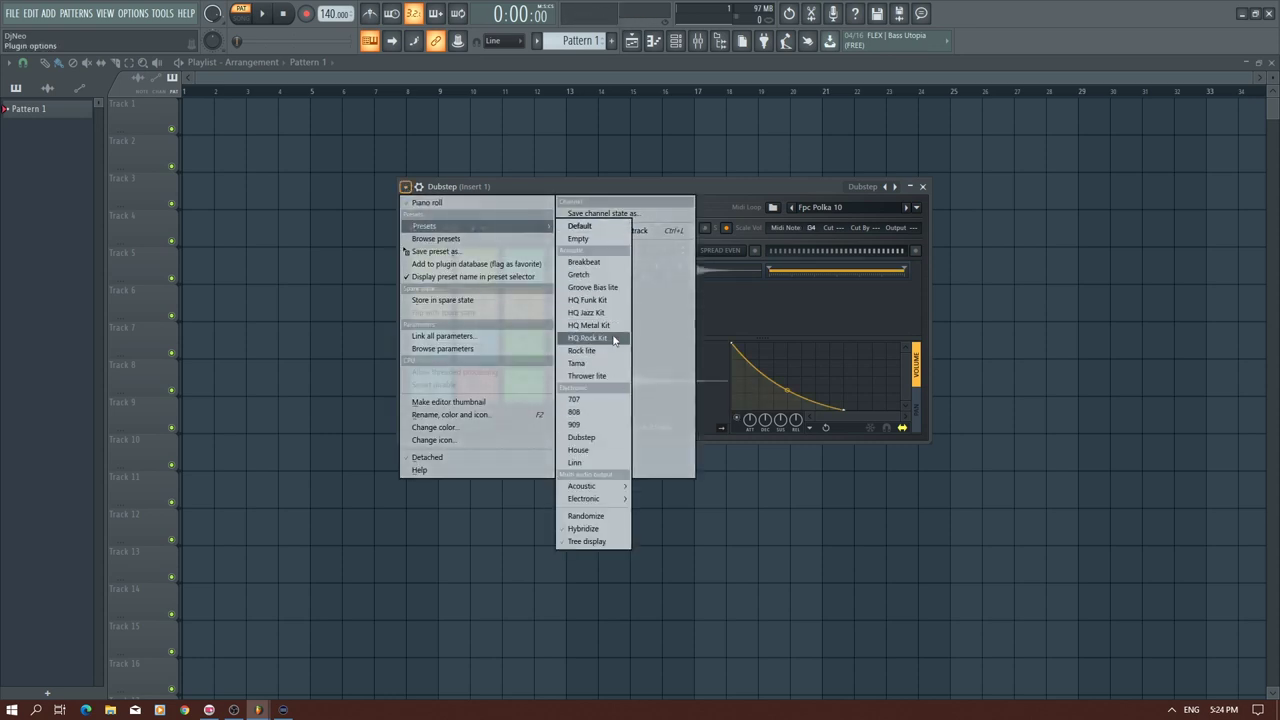
left_click(606, 263)
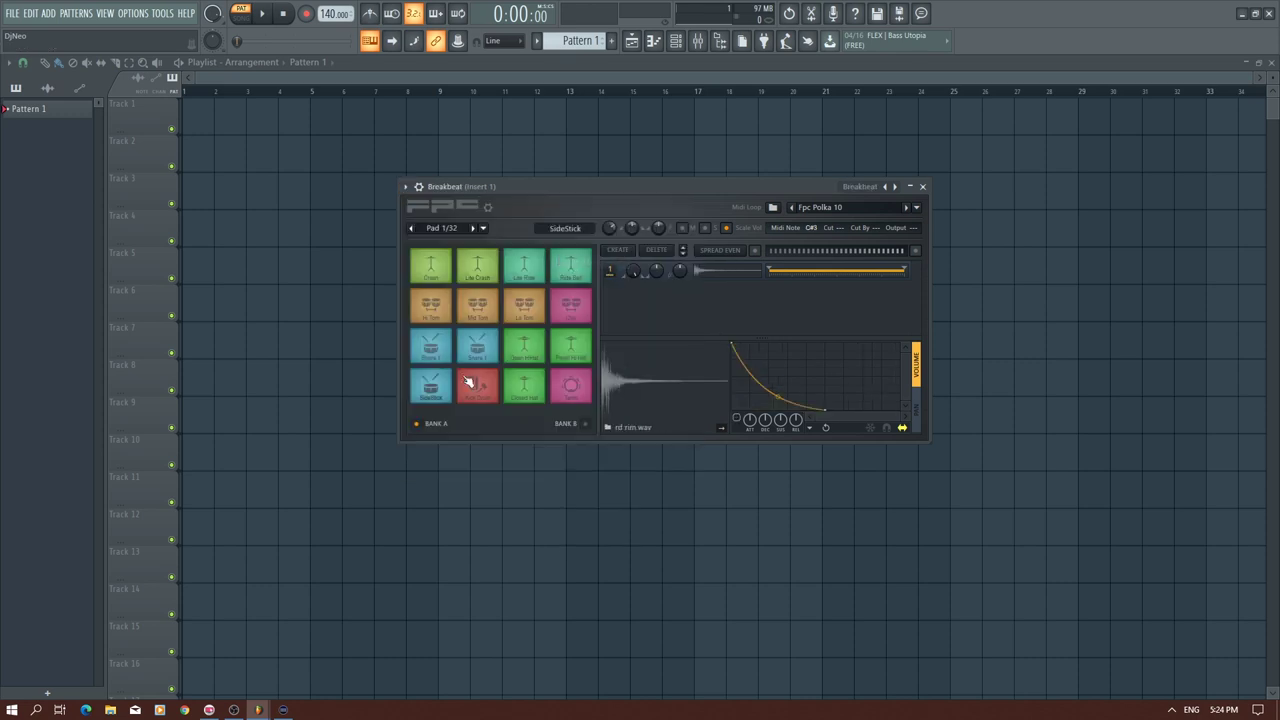
left_click(477, 385)
left_click(484, 386)
left_click(532, 390)
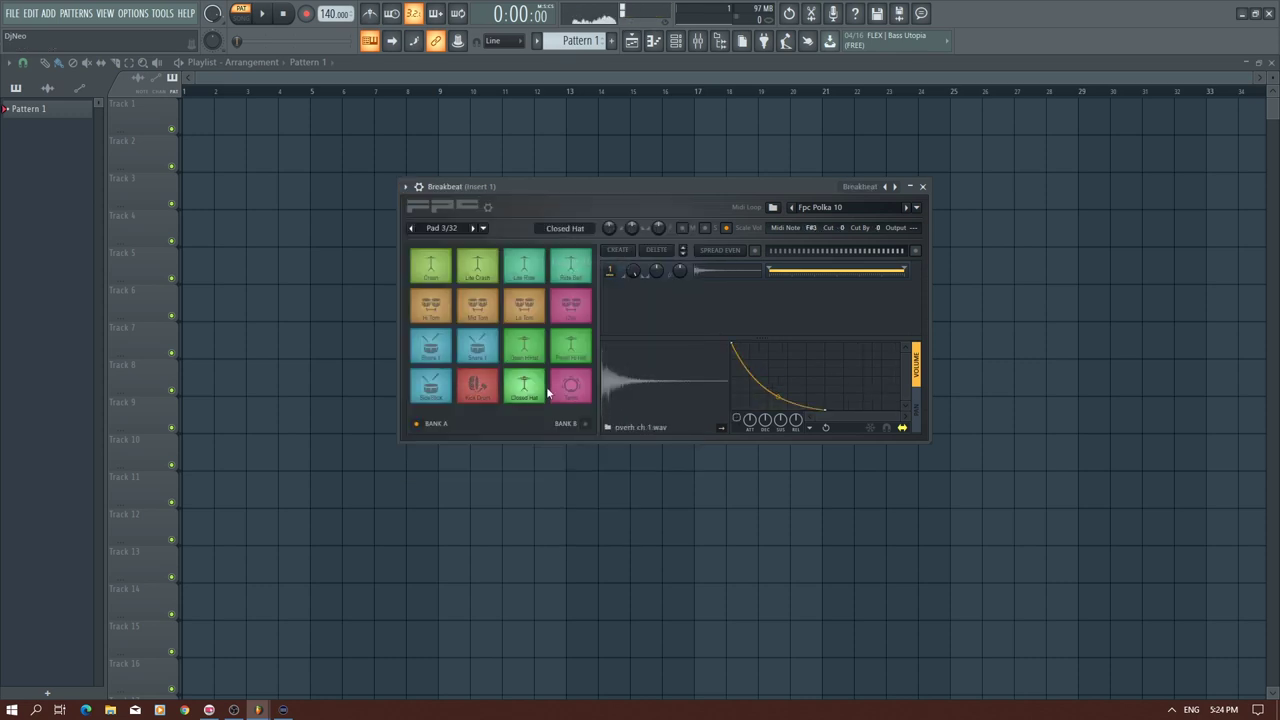
left_click(571, 340)
left_click(527, 352)
left_click(466, 346)
left_click(447, 348)
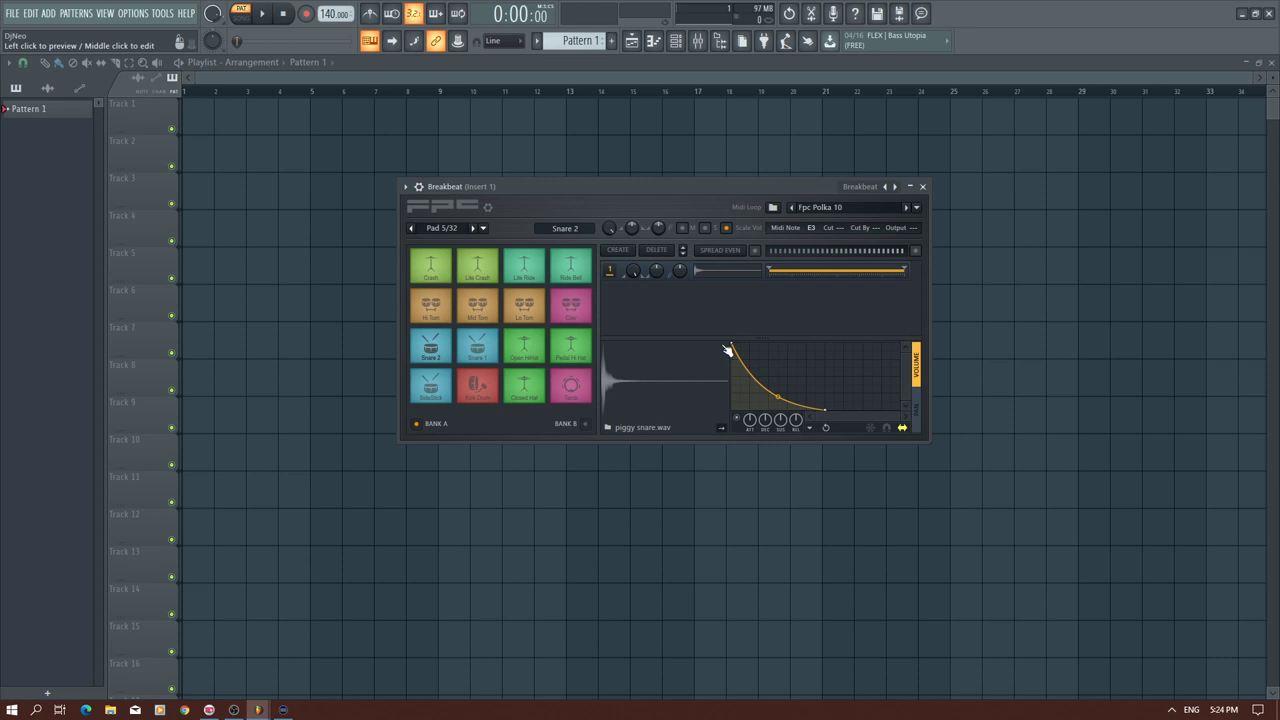
- Load FPC's Empty preset to clear all the pads
left_click(405, 187)
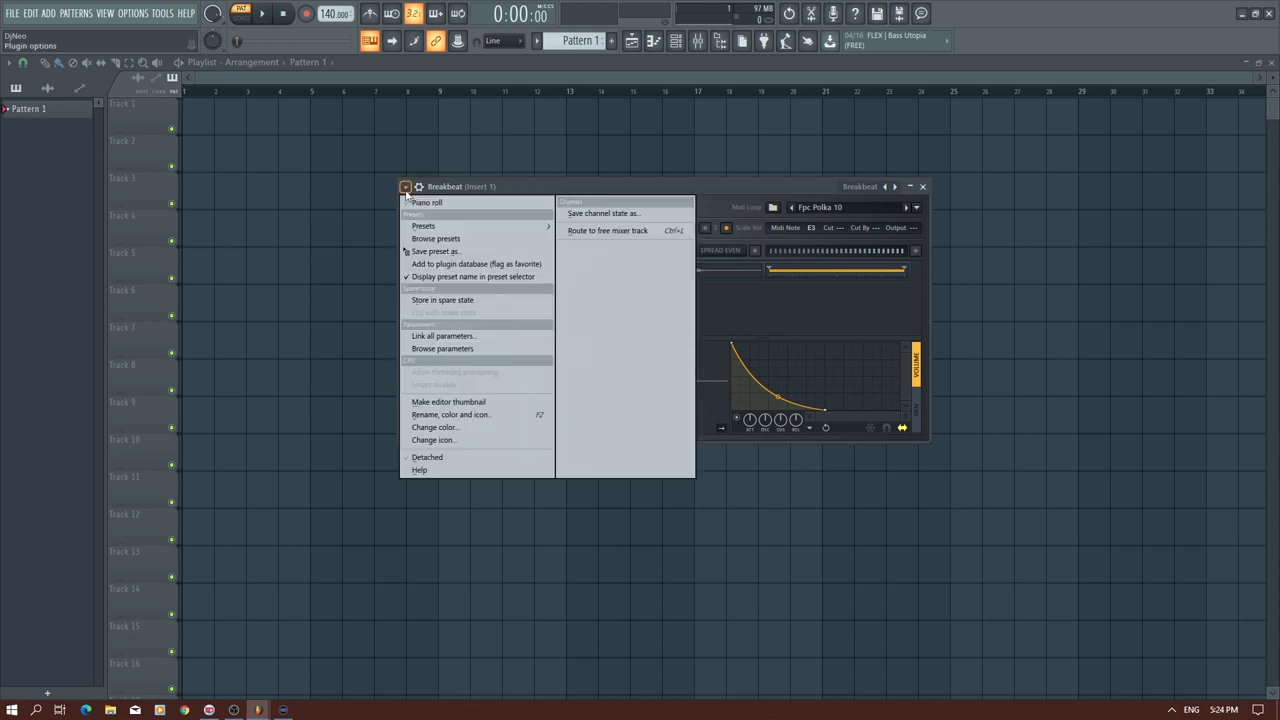
left_click(540, 193)
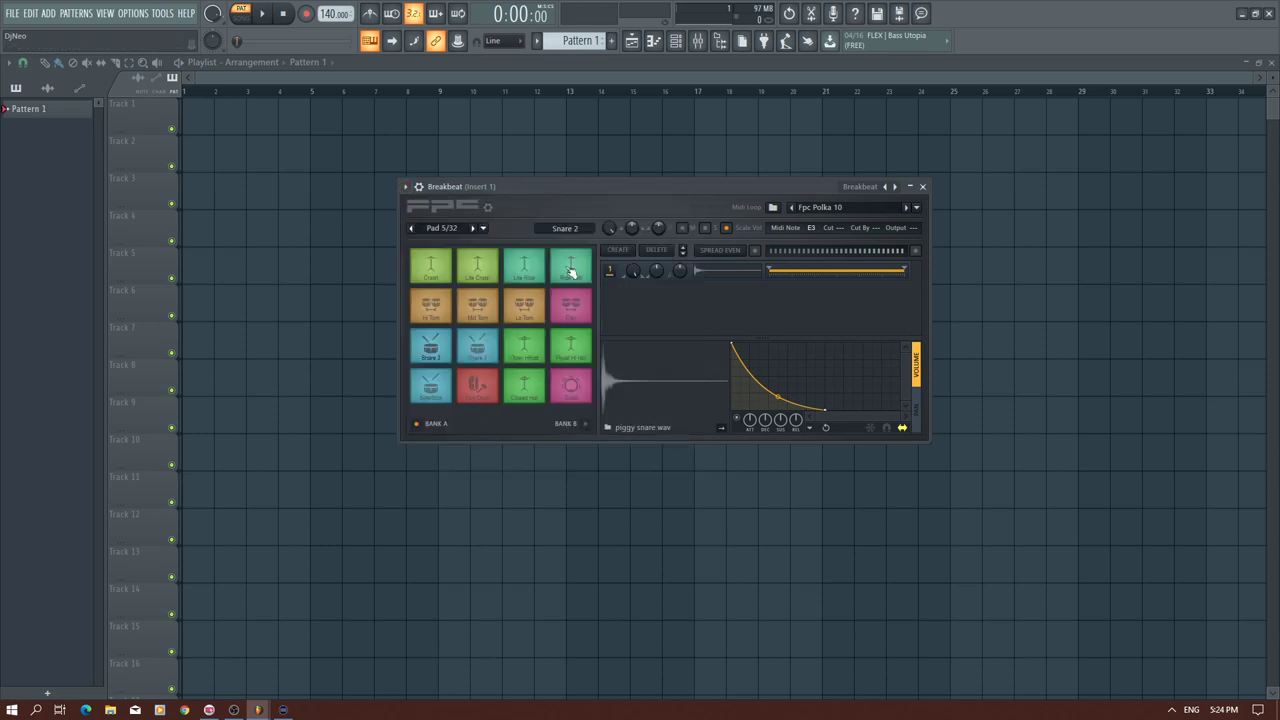
left_click(406, 188)
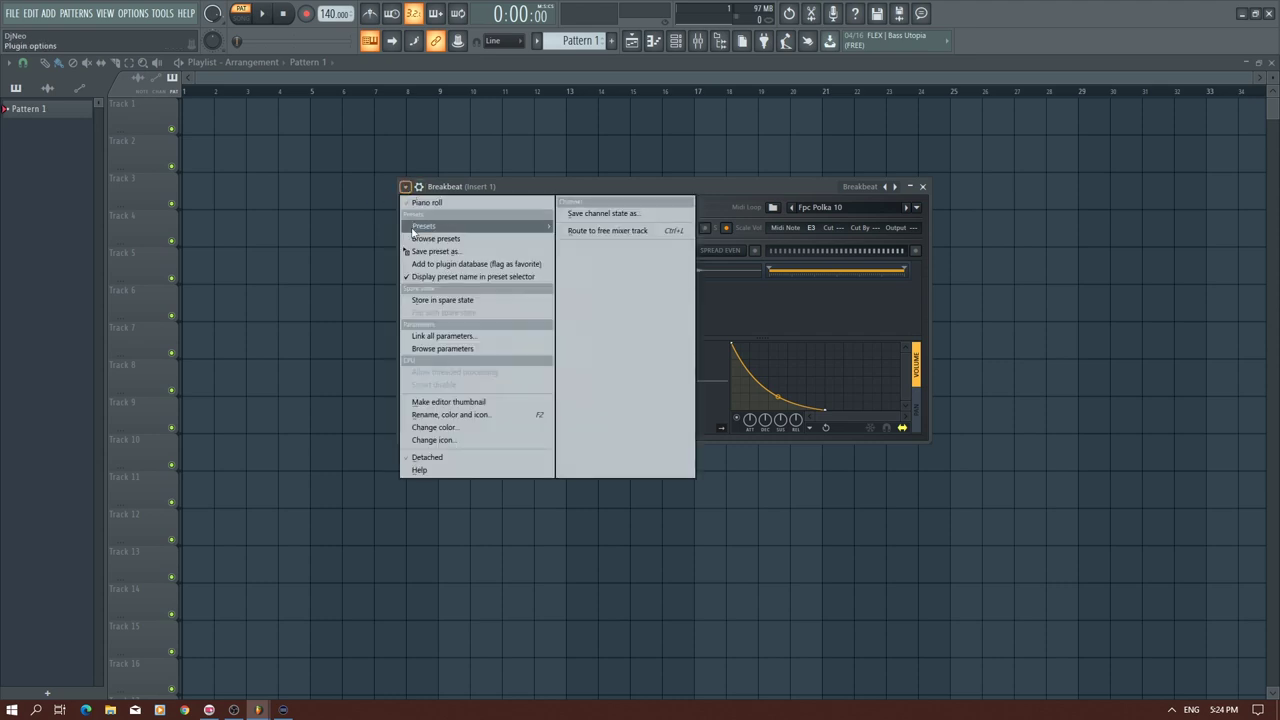
mouse_move(415, 226)
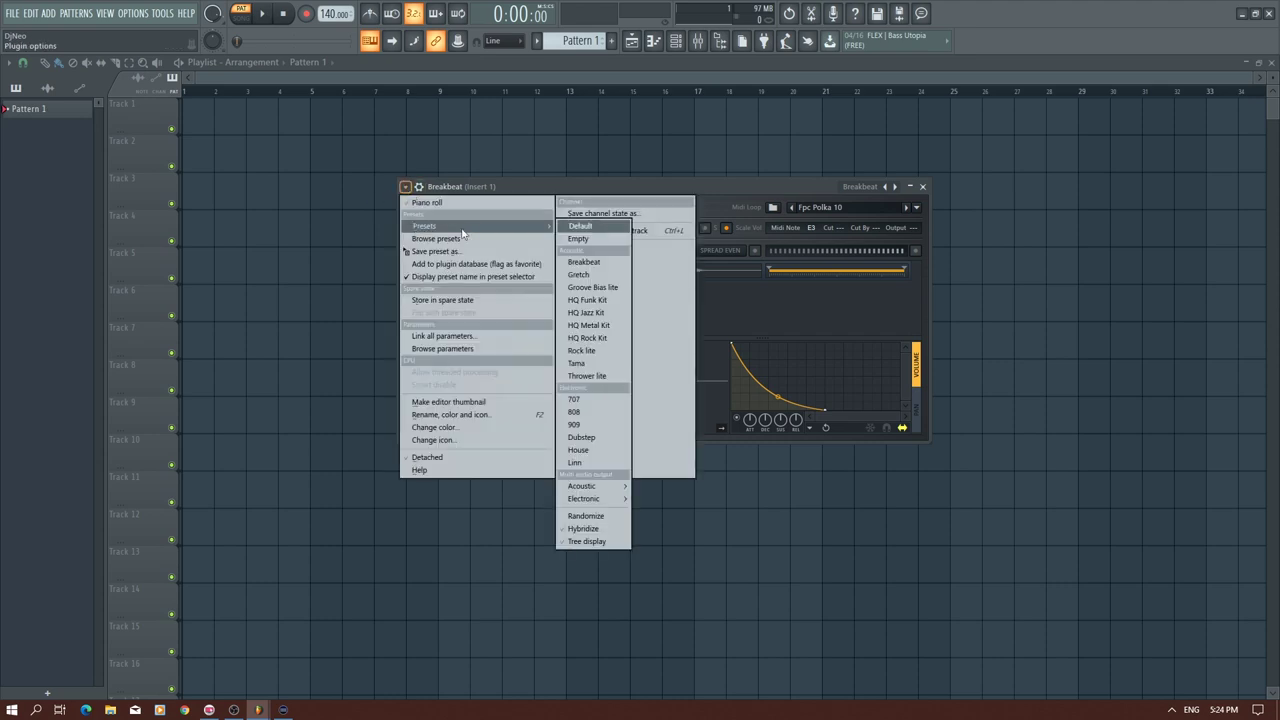
left_click(580, 239)
- Try out the blank pads in the lower two rows to check for assigned sounds
left_click(450, 398)
left_click(480, 391)
left_click(520, 391)
left_click(571, 400)
left_click(587, 358)
left_click(480, 346)
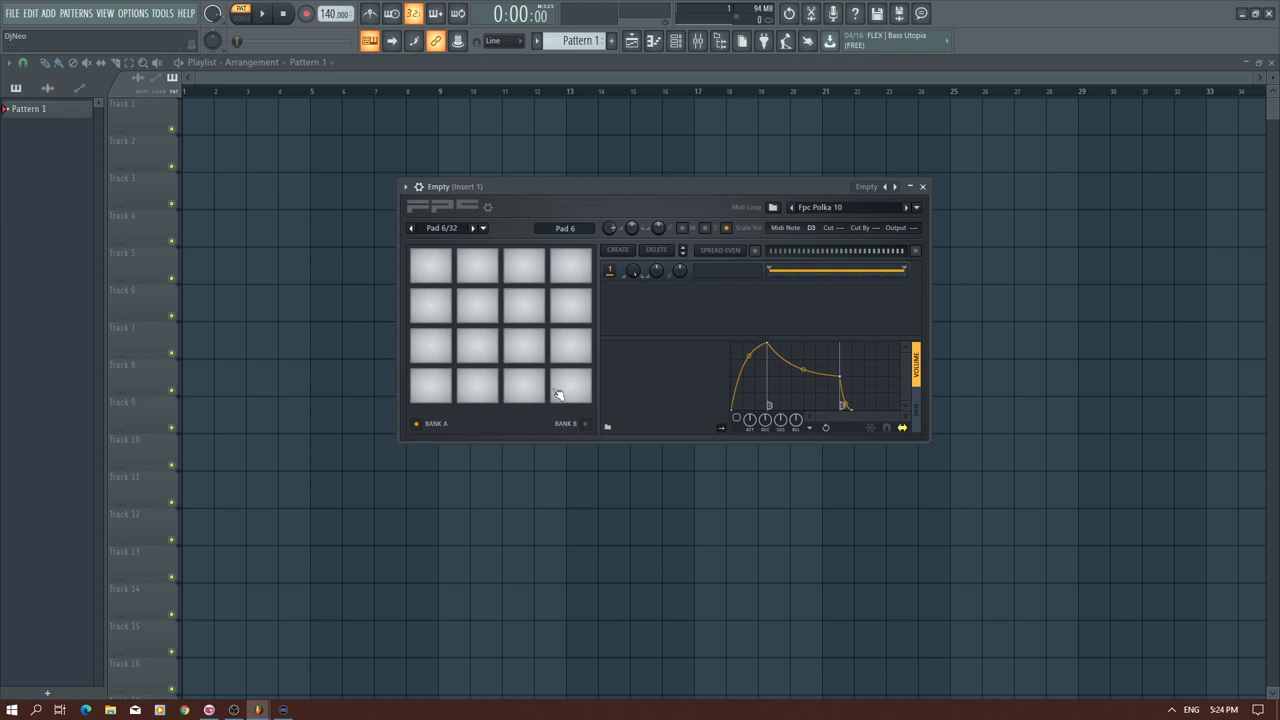
- Select pad 1 in Bank A as the pad for the first sample
left_click(411, 228)
left_click(483, 228)
left_click(495, 212)
left_click(476, 228)
left_click(437, 392)
left_click(434, 393)
- Show the Browser, collapse the Snares folder and open the Kicks folder under Packs > Drums
left_click(720, 41)
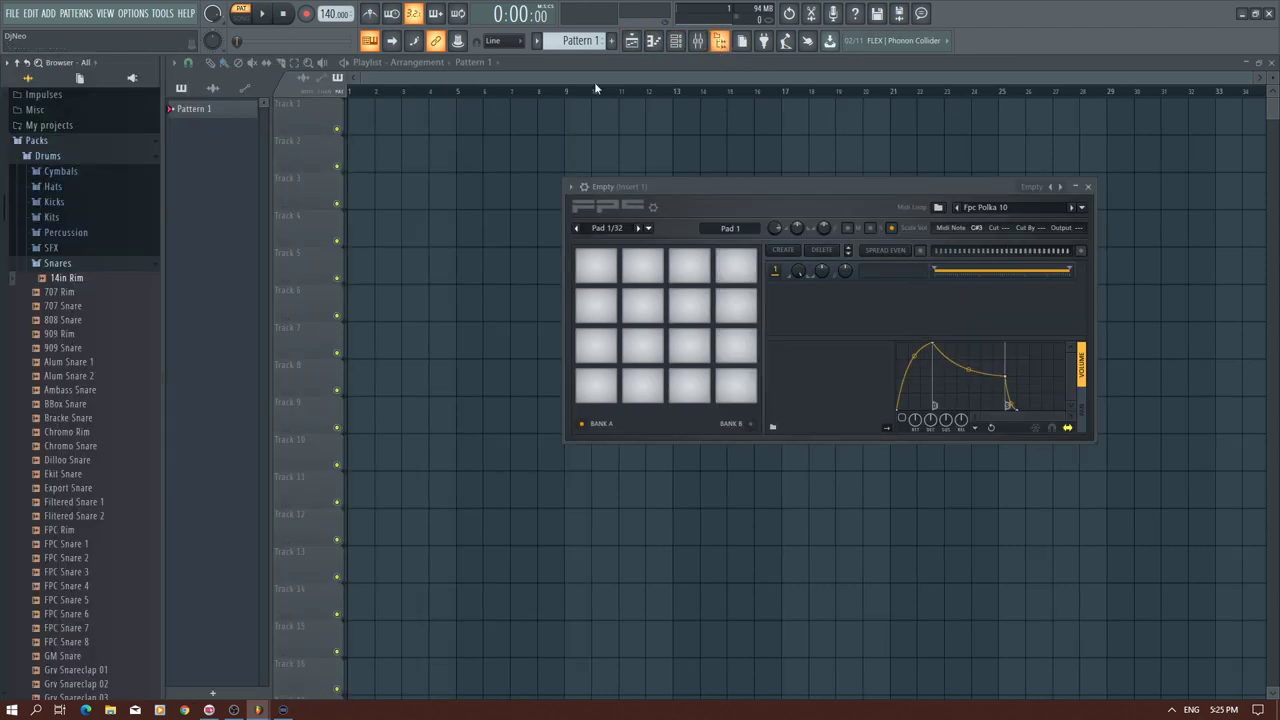
left_click(48, 264)
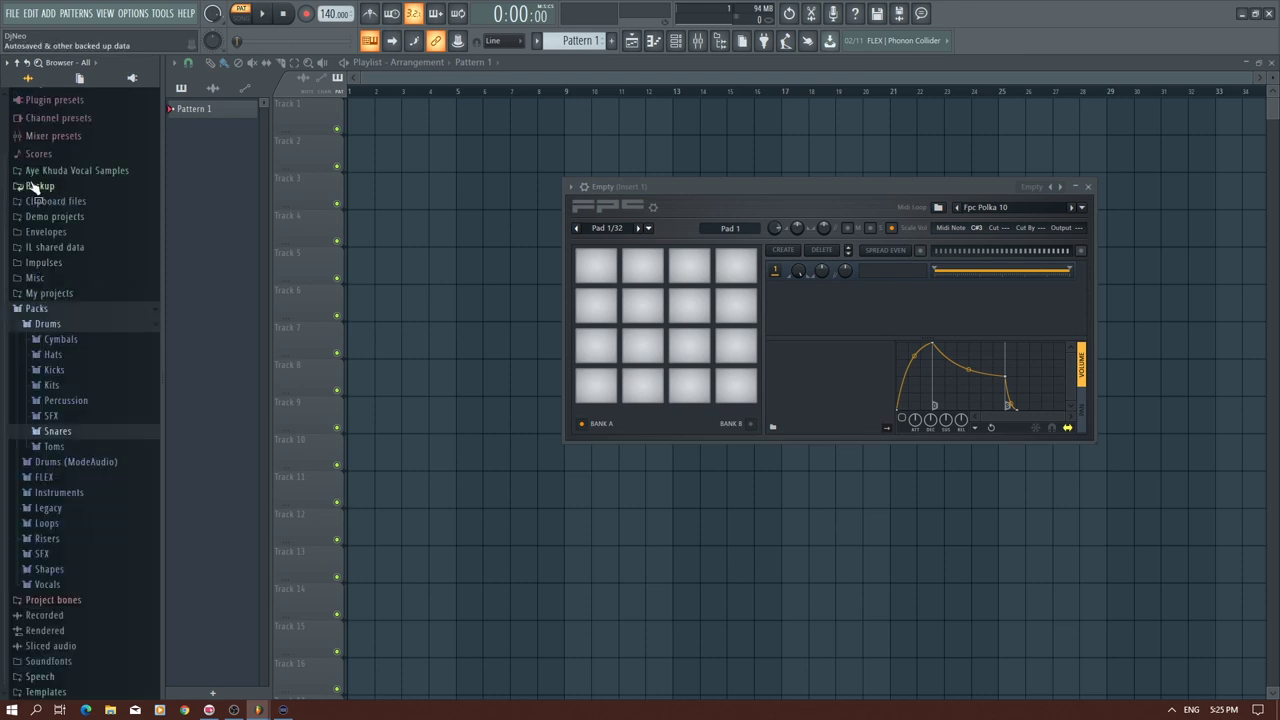
left_click(30, 309)
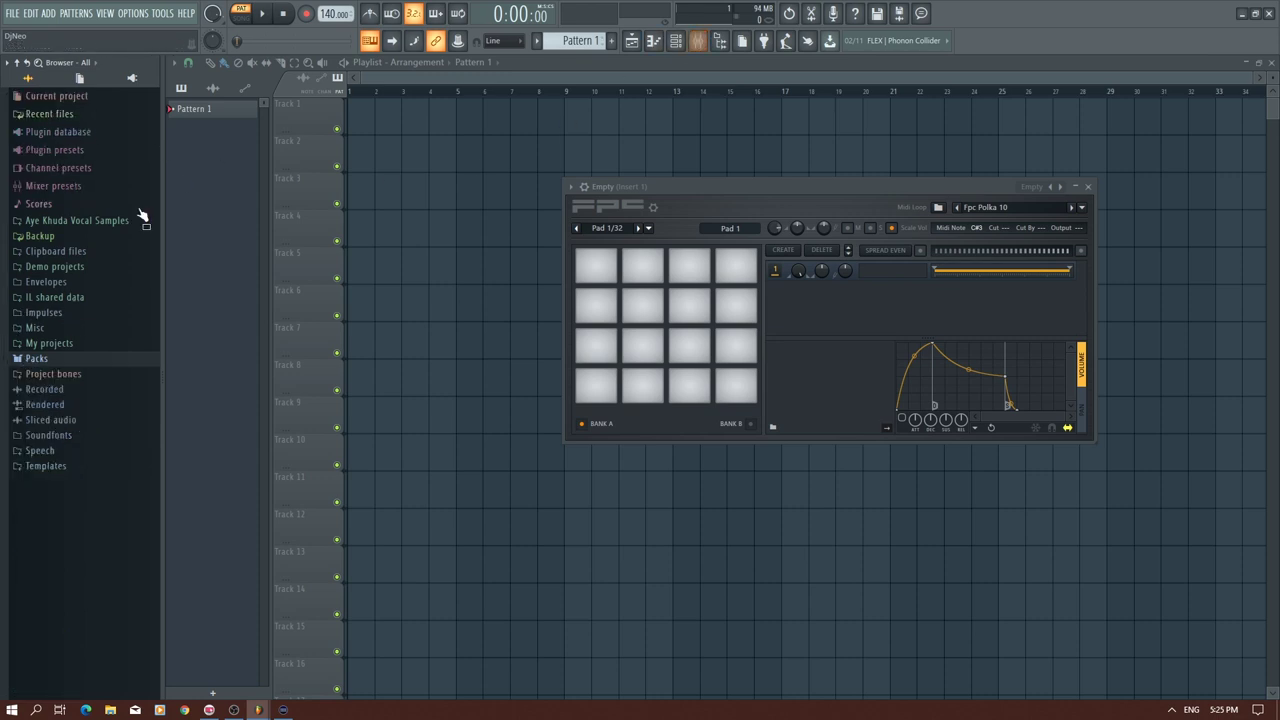
left_click(35, 362)
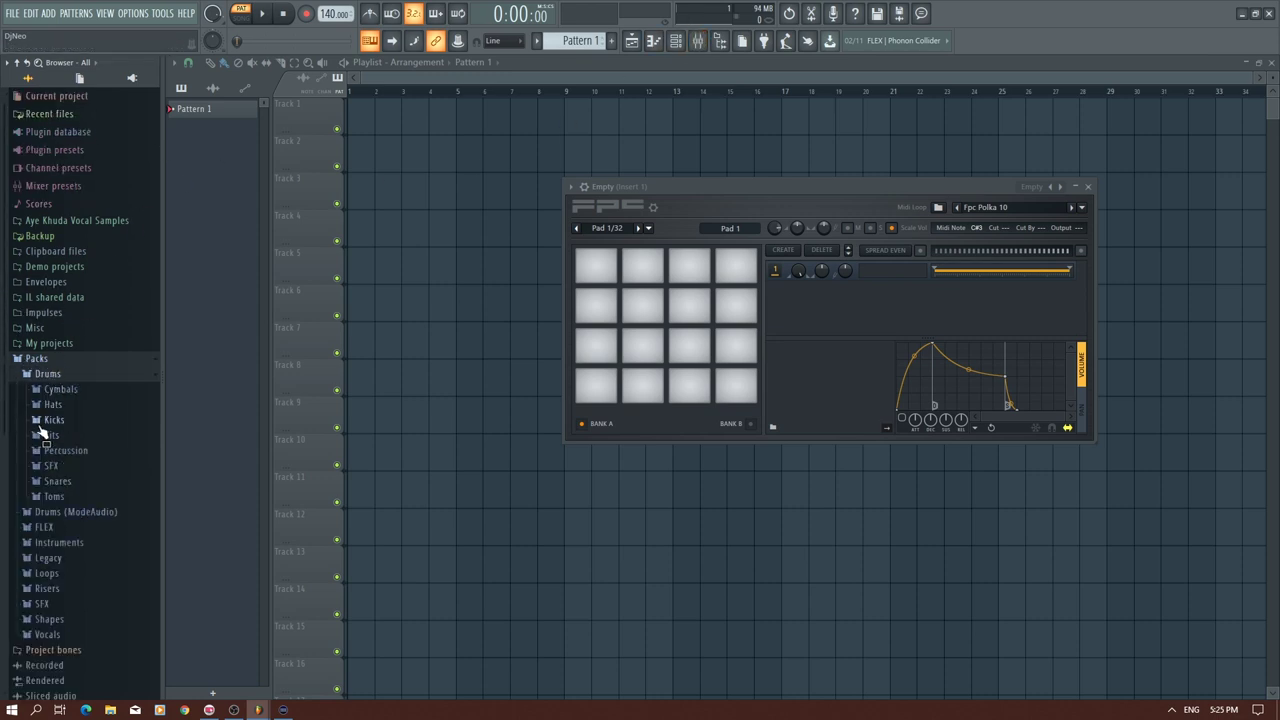
left_click(52, 424)
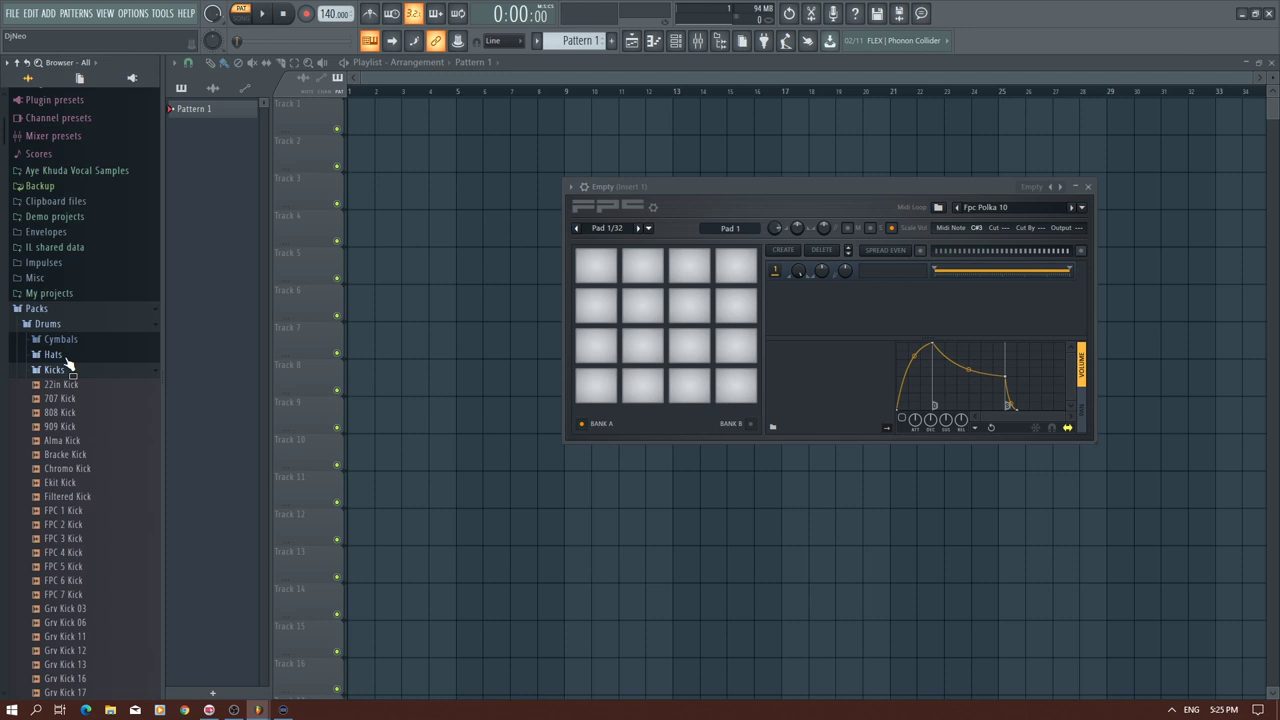
scroll(66, 362, "down", 5)
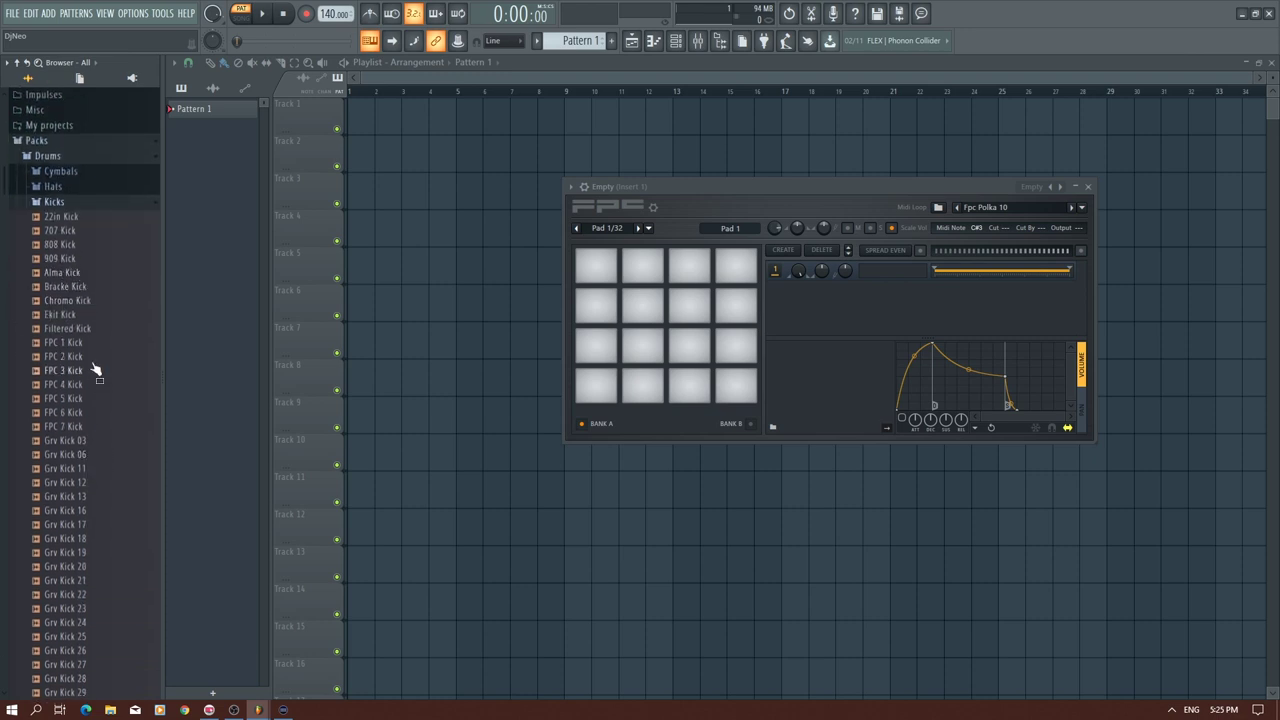
scroll(88, 350, "down", 5)
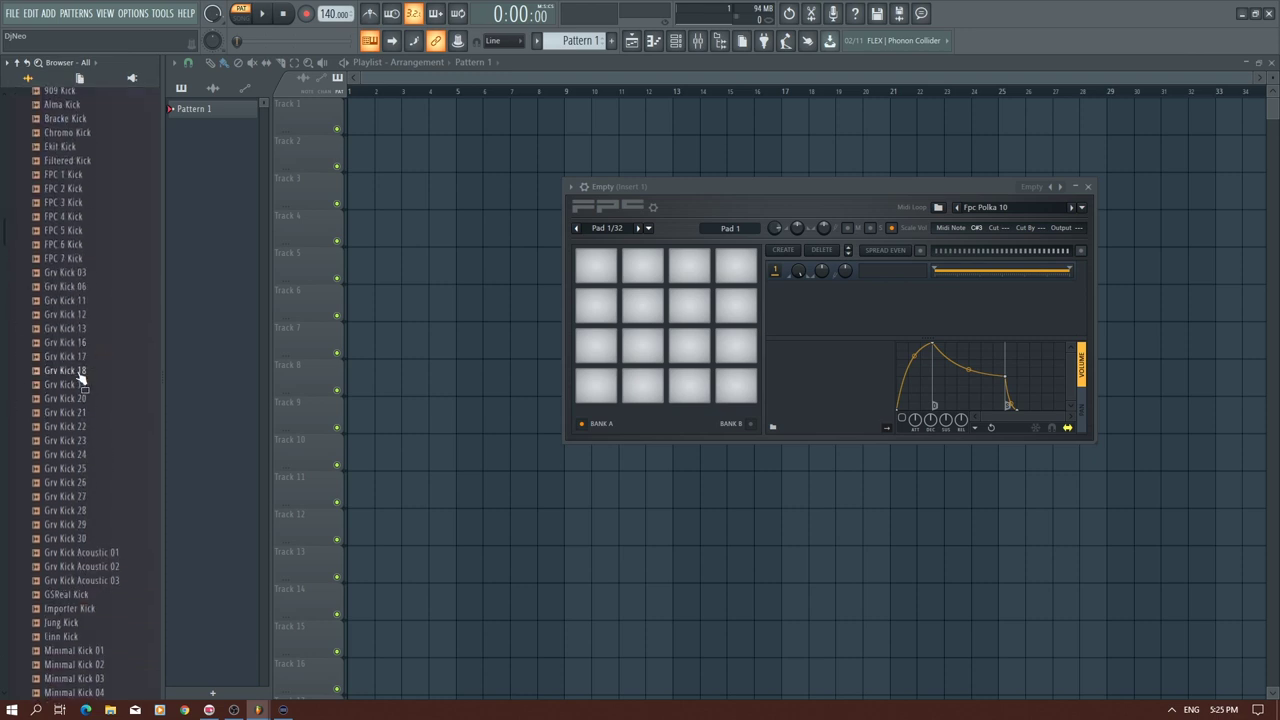
- Preview the Grv Kick samples from Grv Kick 03 onward and select Grv Kick 06
left_click(84, 273)
left_click(86, 274)
key("Down")
key("Down")
key("Up")
key("Up")
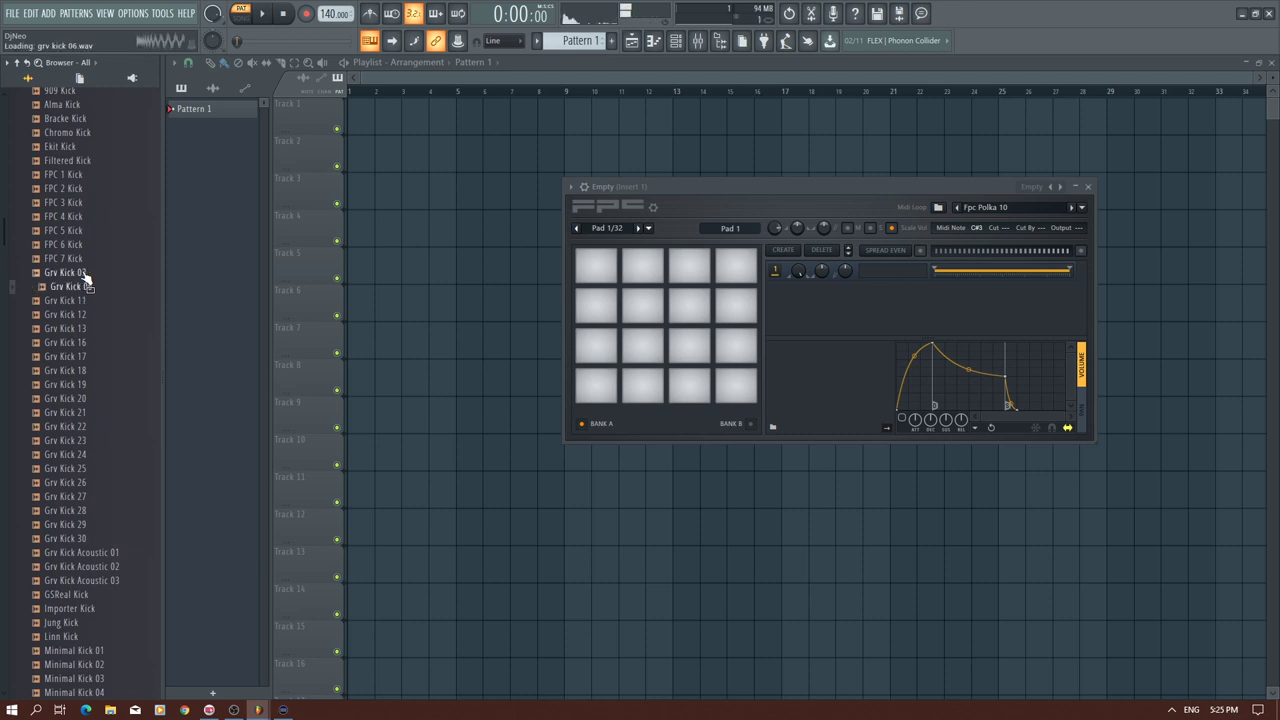
left_click(58, 287)
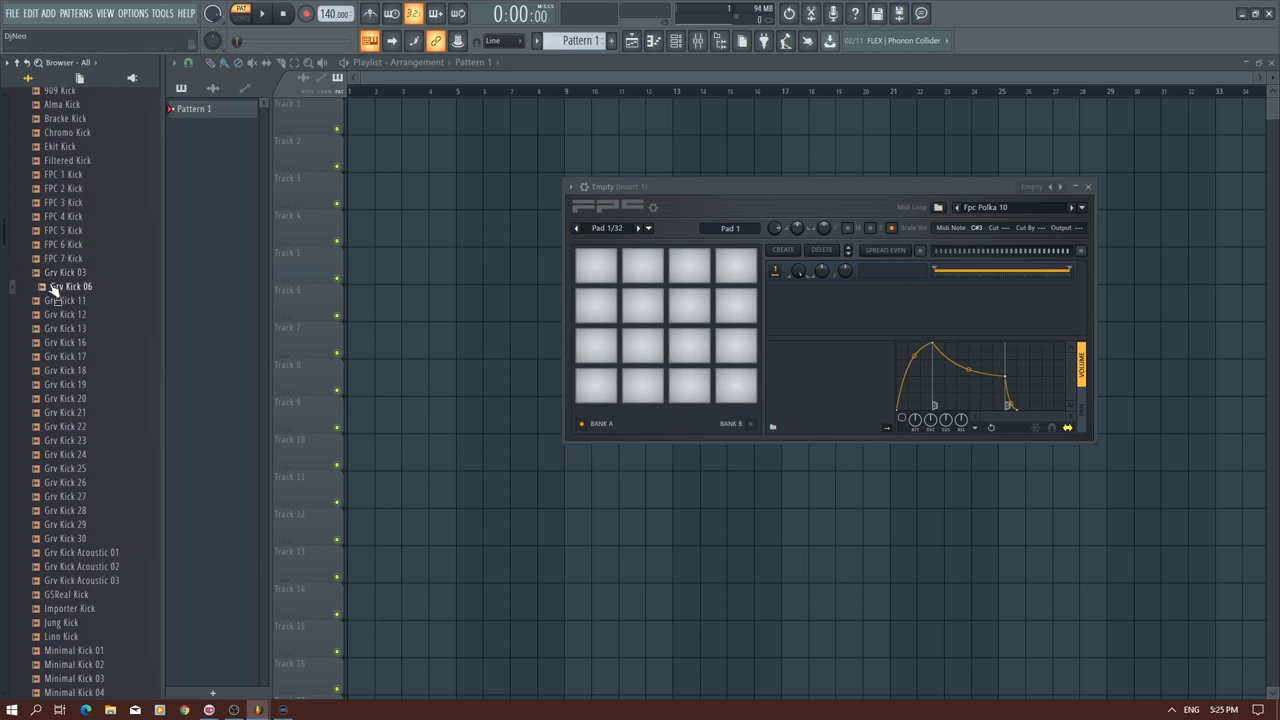
- Load the Grv Kick 06 sample into pad 1 and audition the pad
left_click_drag(55, 290, 782, 295)
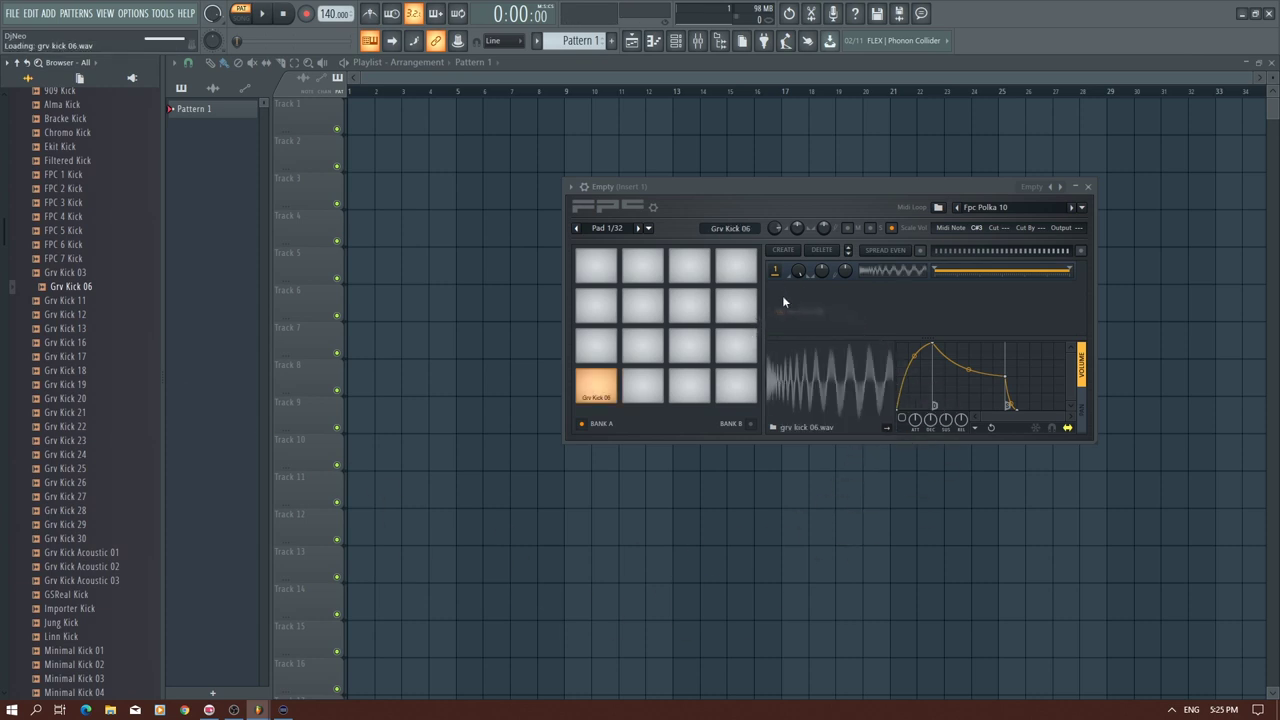
left_click(598, 394)
left_click(598, 394)
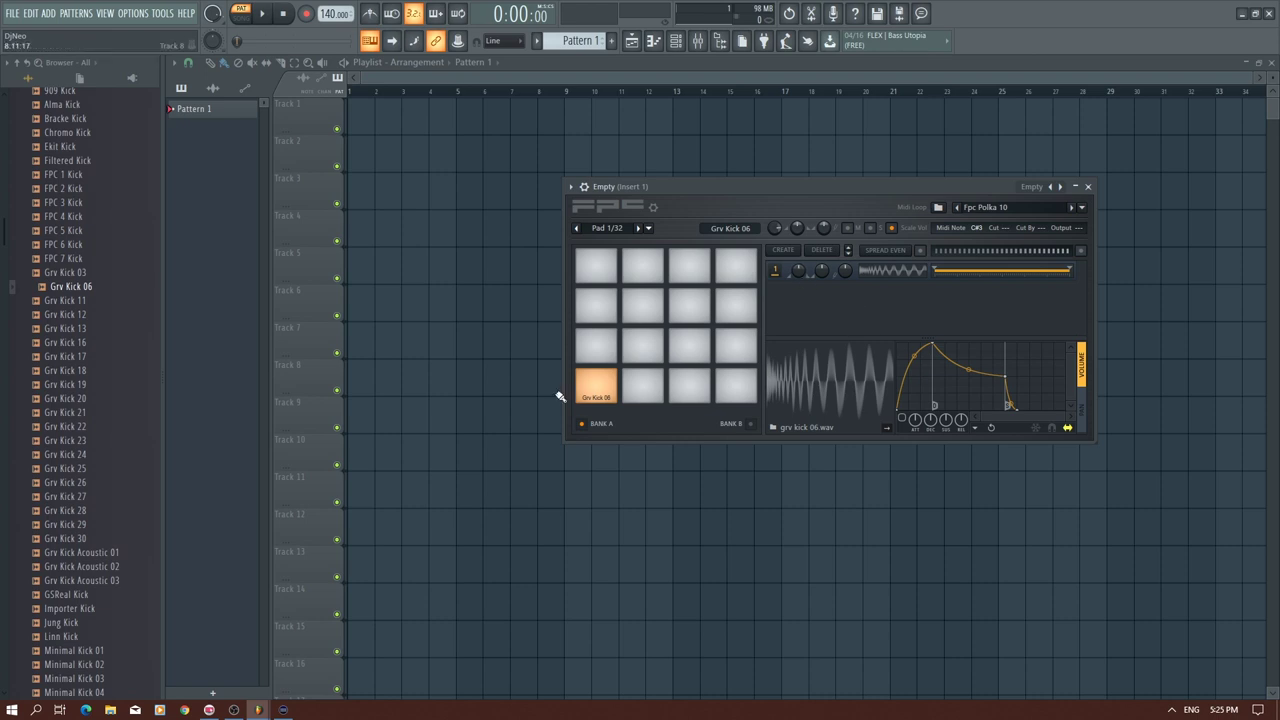
left_click(590, 397)
left_click(590, 397)
- Rename pad 1 to House Kick and give it the kick drum icon
left_click(650, 228)
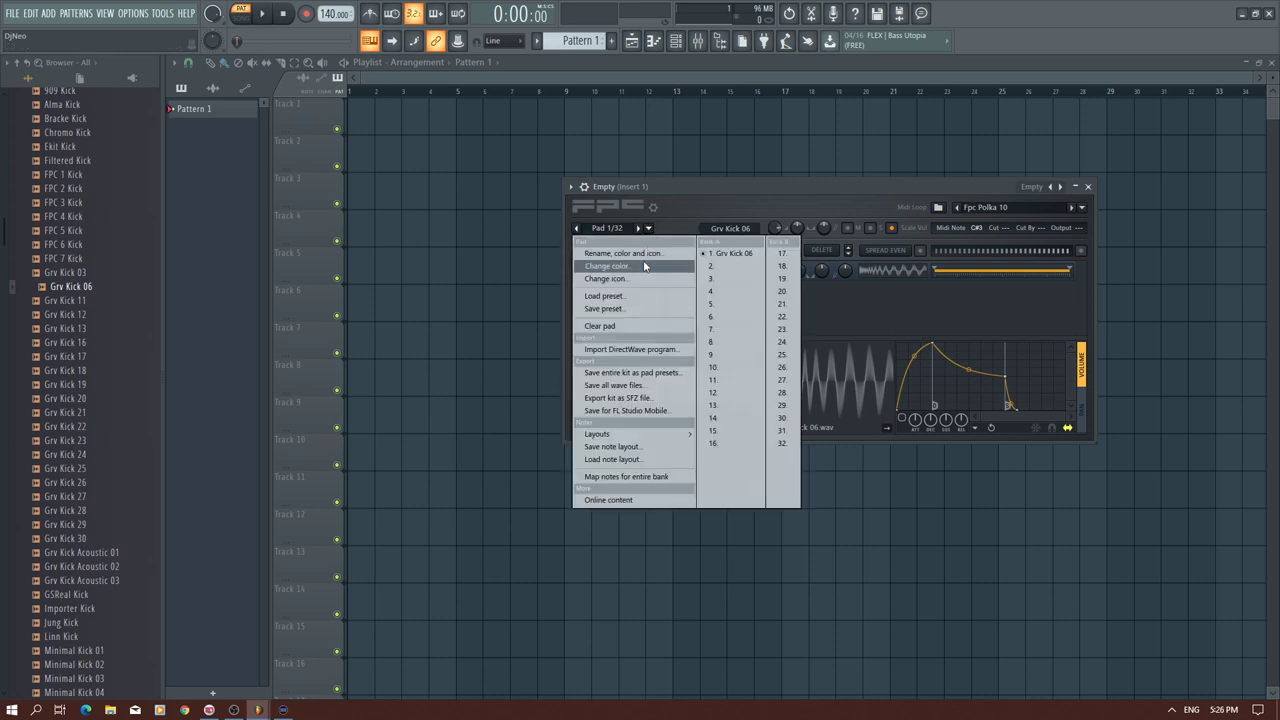
left_click(622, 253)
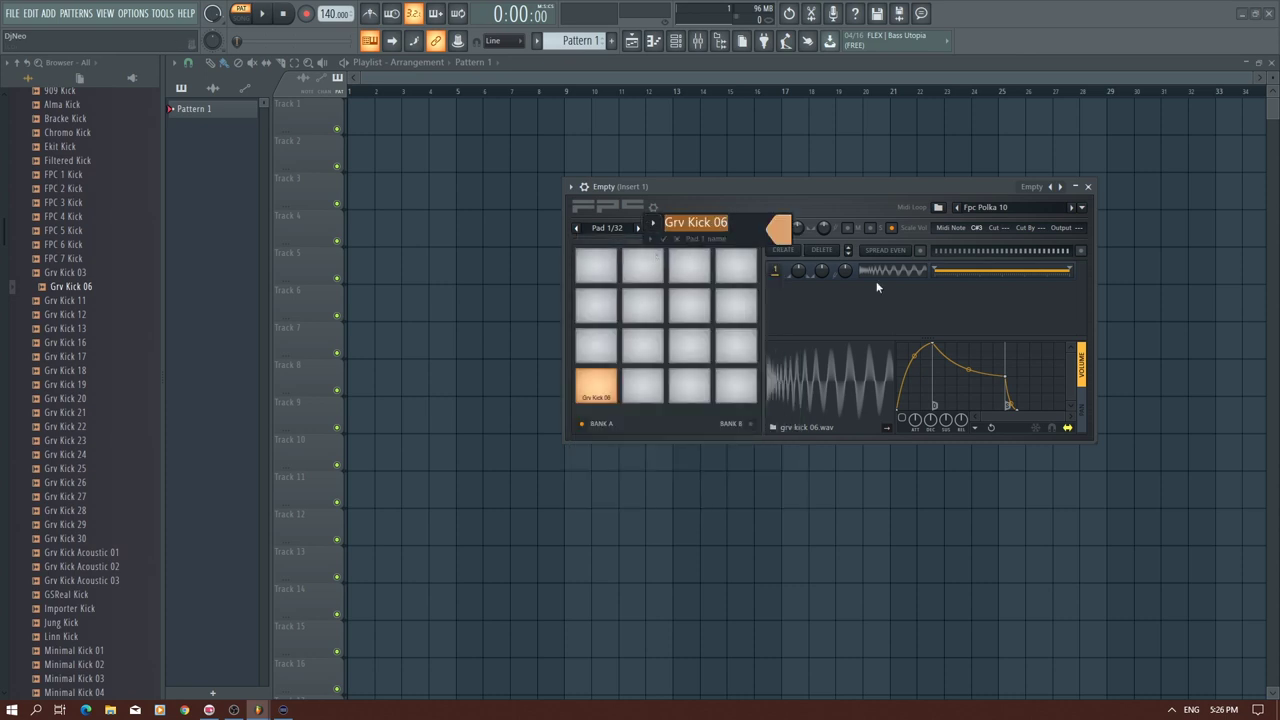
type("hOU")
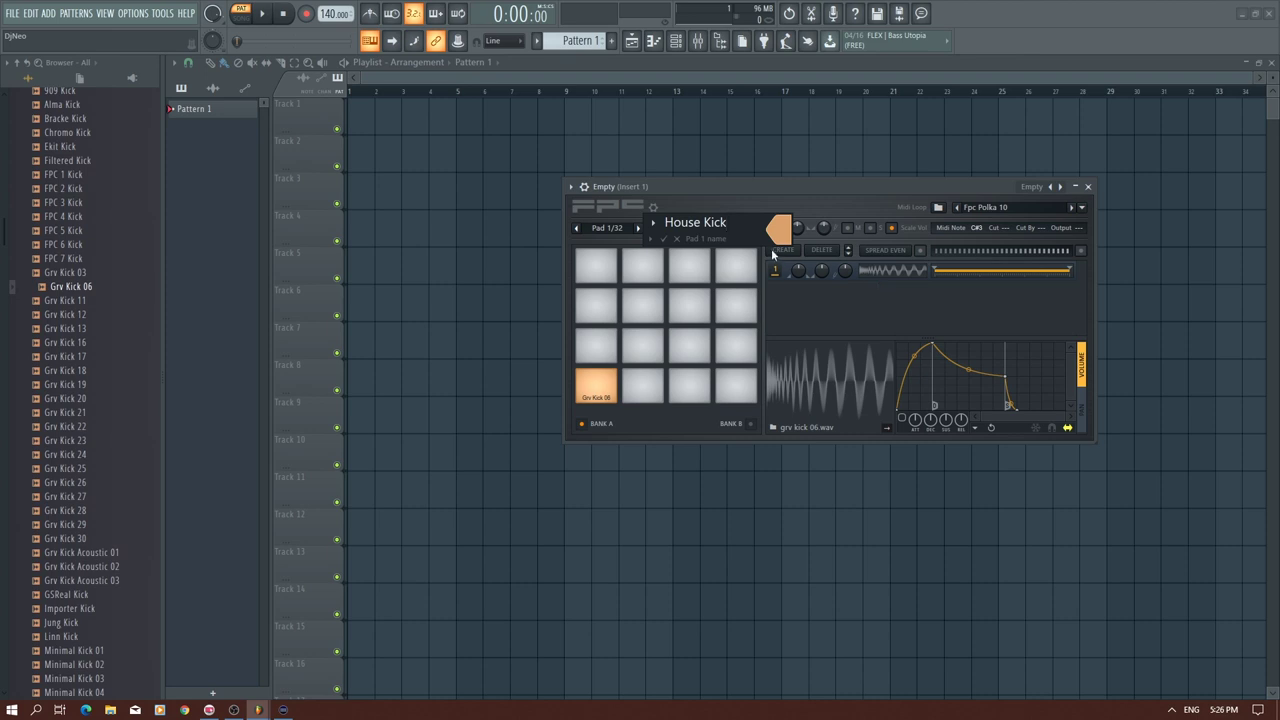
left_click(652, 223)
left_click(716, 466)
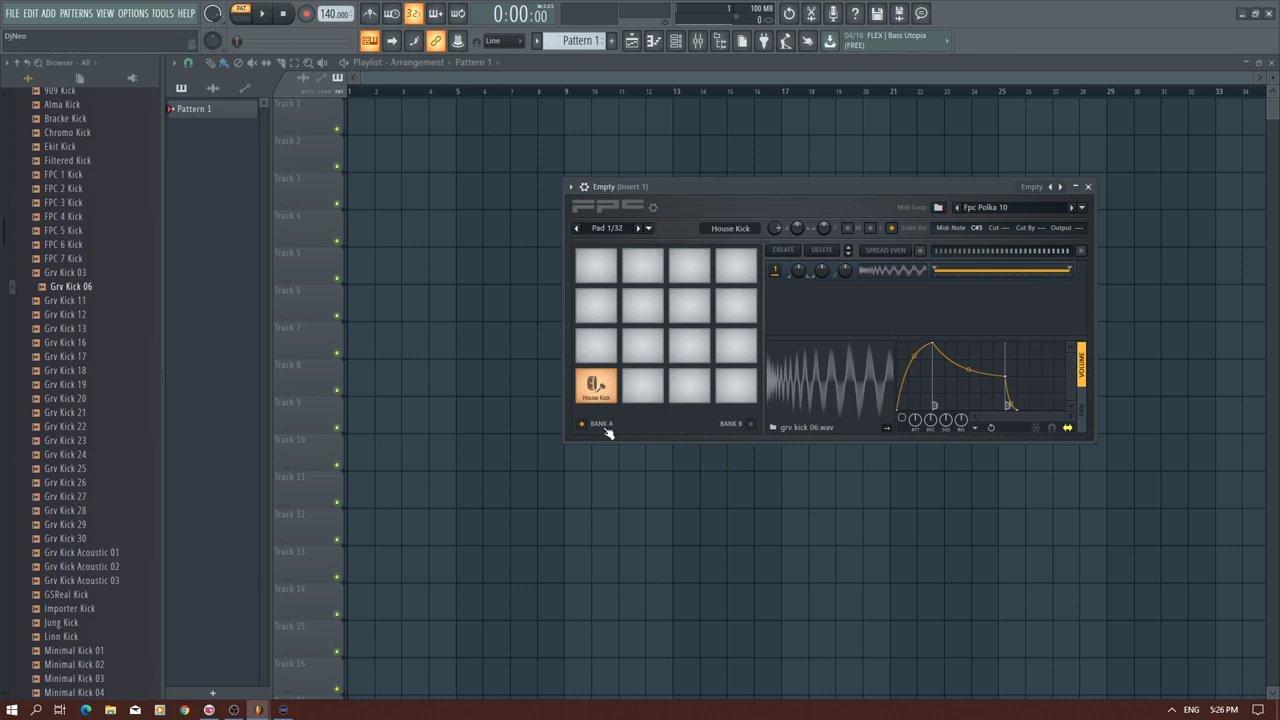
- Audition the House Kick pad several times
left_click(601, 389)
left_click(601, 390)
left_click(601, 390)
left_click(602, 391)
left_click(601, 390)
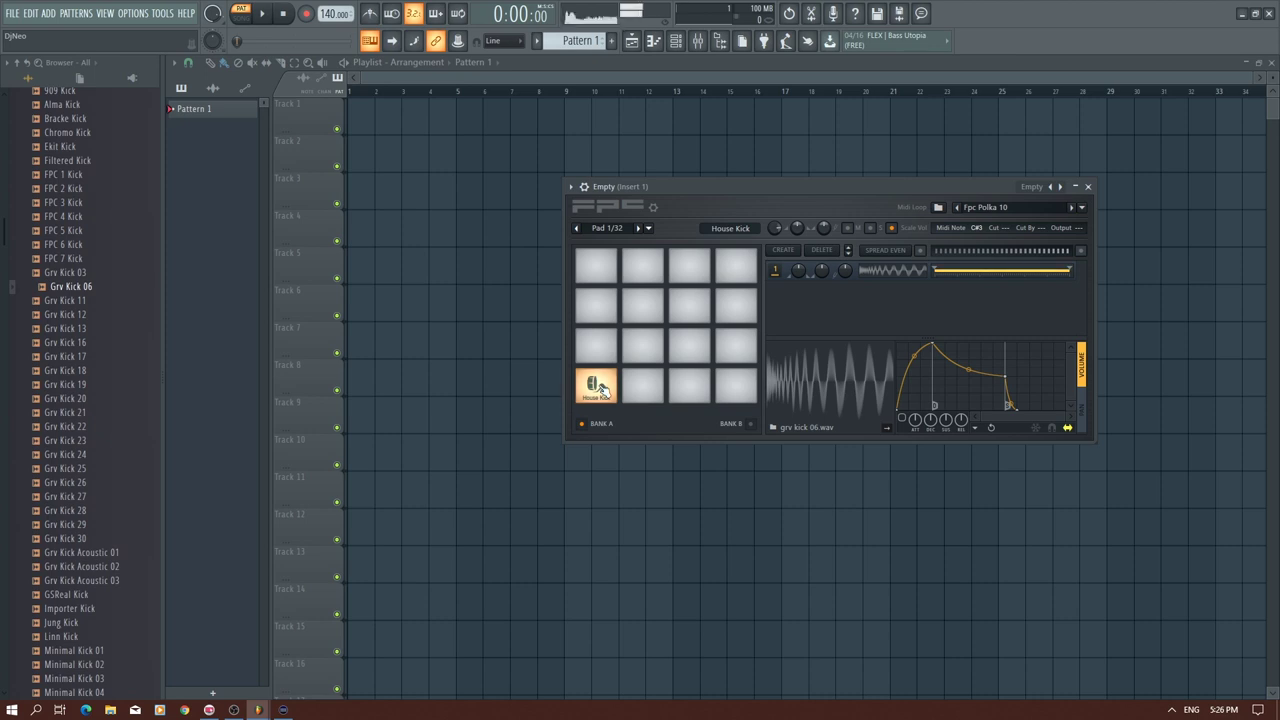
left_click(601, 390)
- Collapse the Kicks folder and open the Snares folder under Packs > Drums
scroll(65, 293, "up", 4)
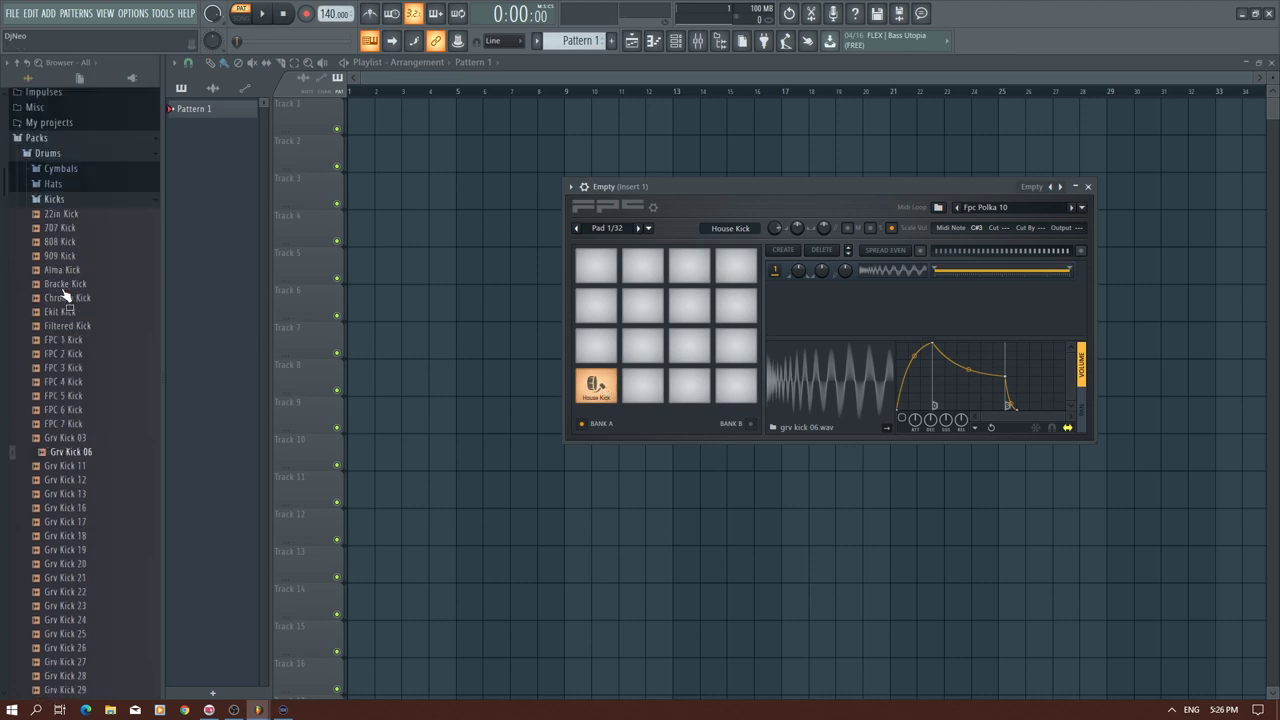
left_click(45, 202)
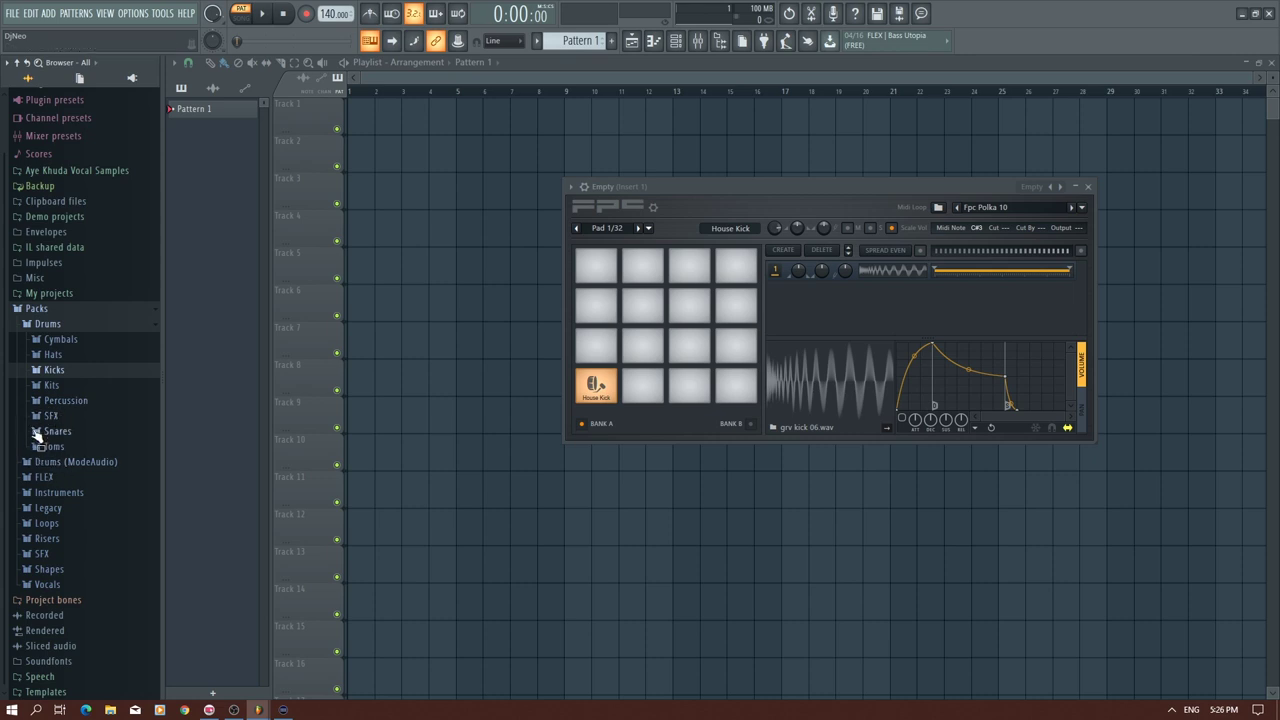
left_click(50, 431)
scroll(84, 473, "down", 8)
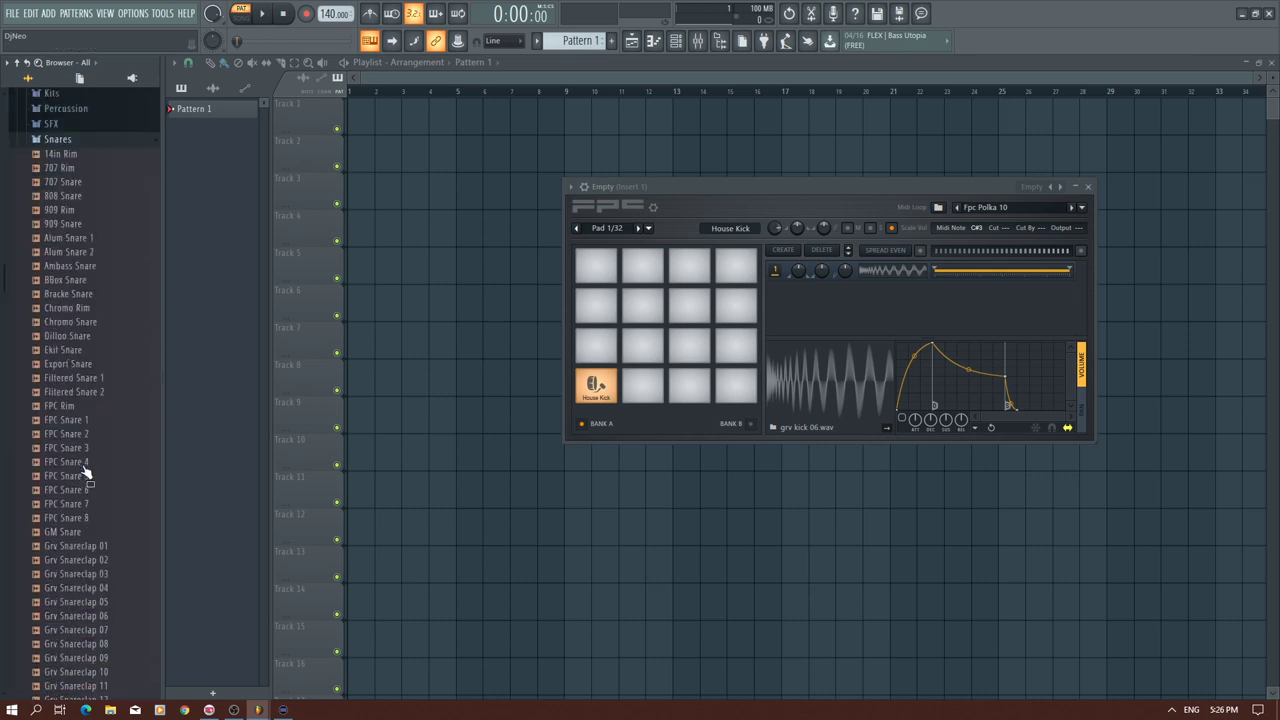
scroll(100, 419, "up", 4)
- Preview the snare samples one after another from 14in Rim through FPC Snare 3
left_click(67, 281)
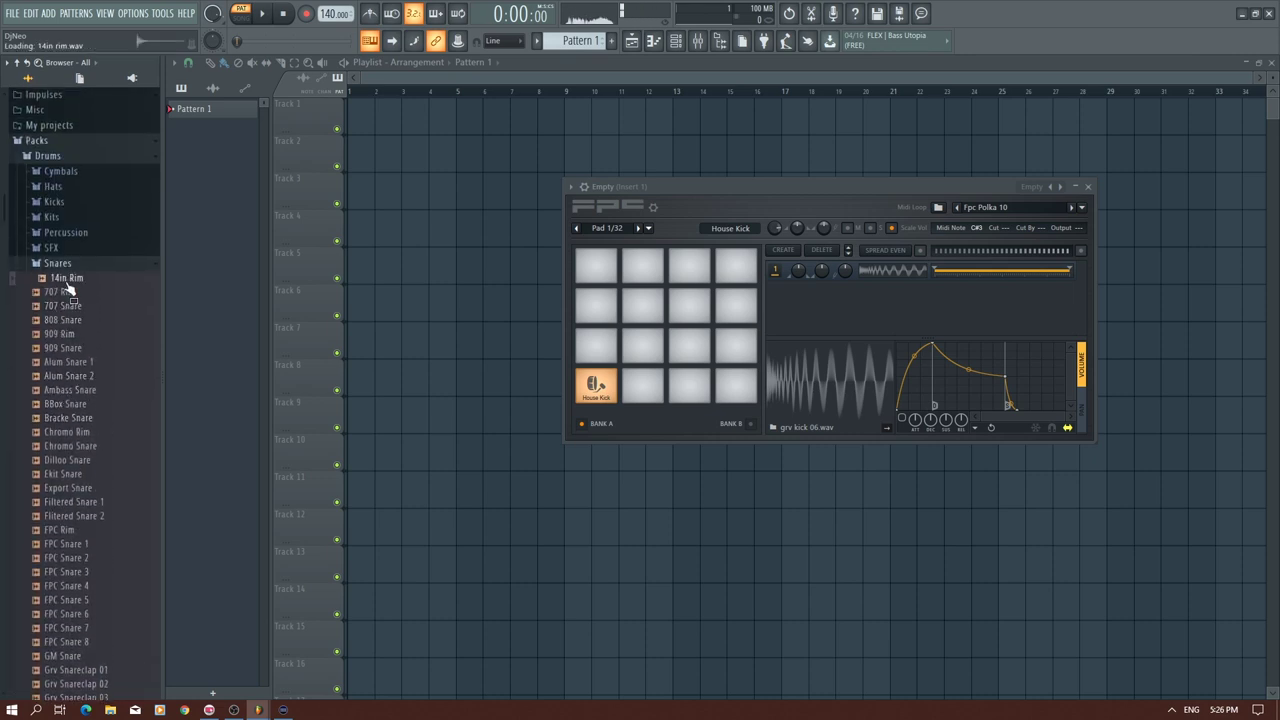
left_click(68, 290)
left_click(71, 307)
key("Down")
key("Down")
key("Down")
key("Down")
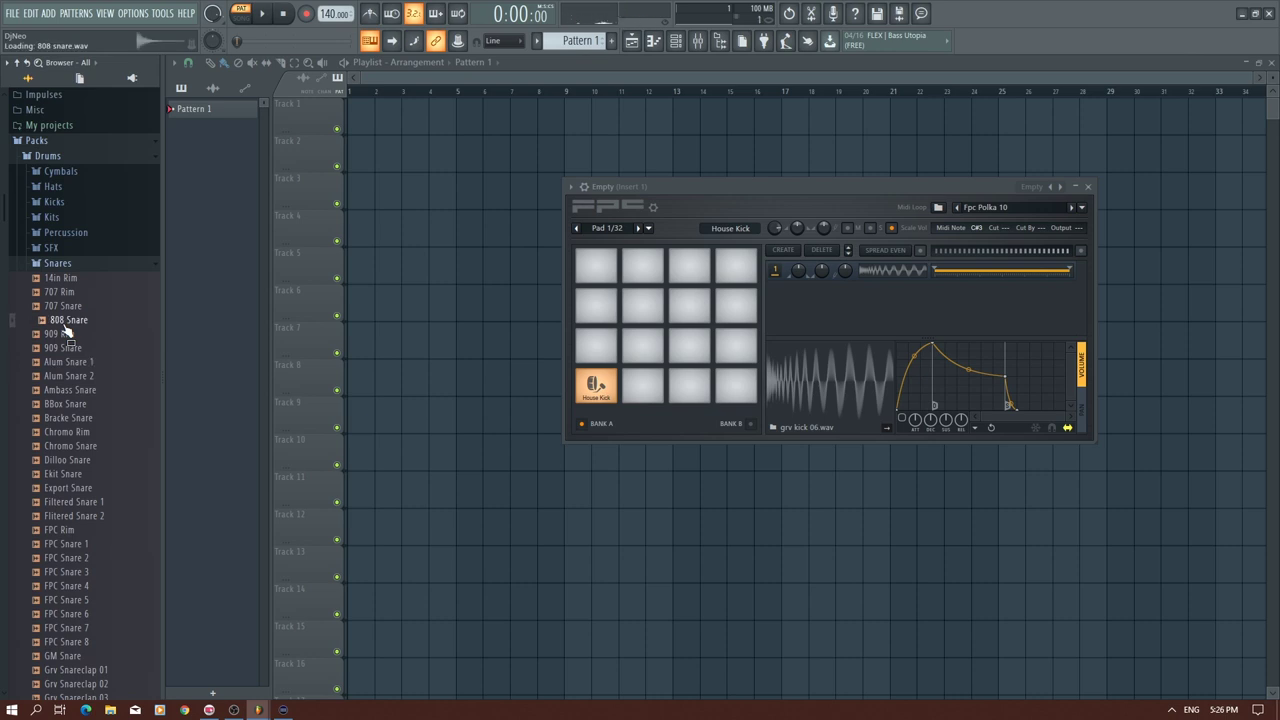
key("Down")
key("Down")
key("Down")
key("Down")
key("Down")
key("Down")
key("Down")
key("Down")
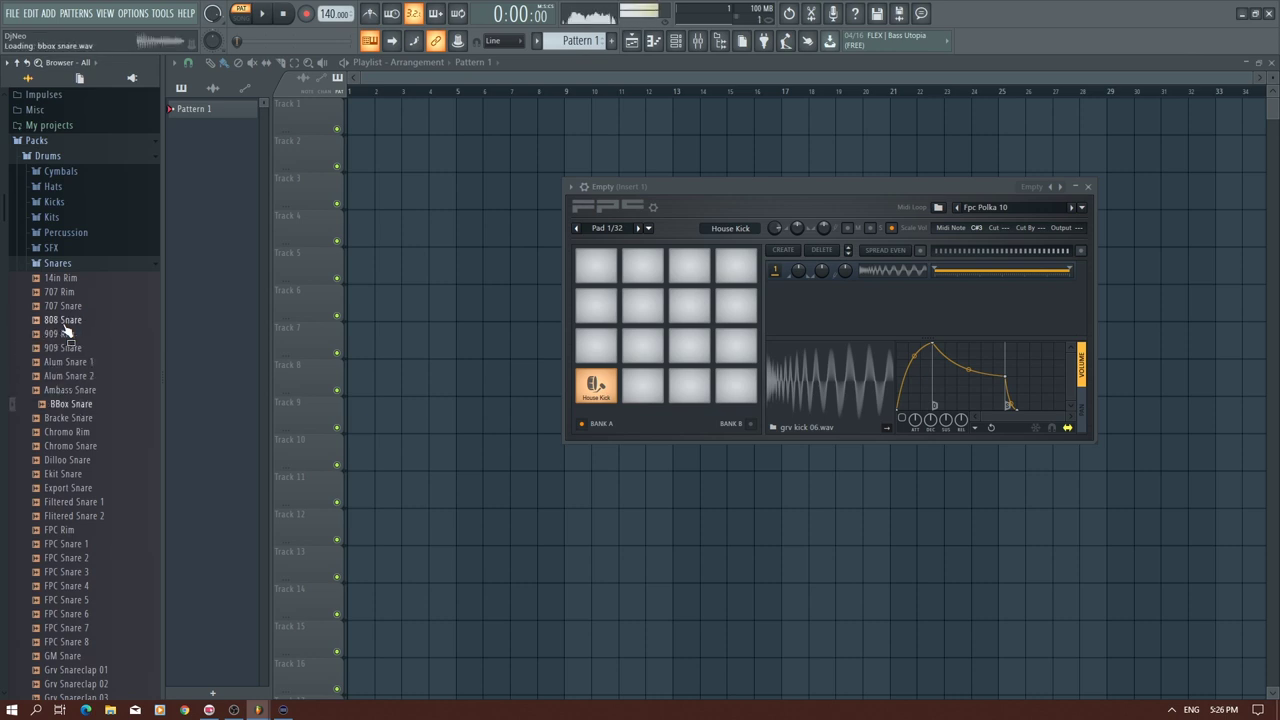
key("Down")
key("Down")
key("Down")
key("Down")
key("Down")
key("Down")
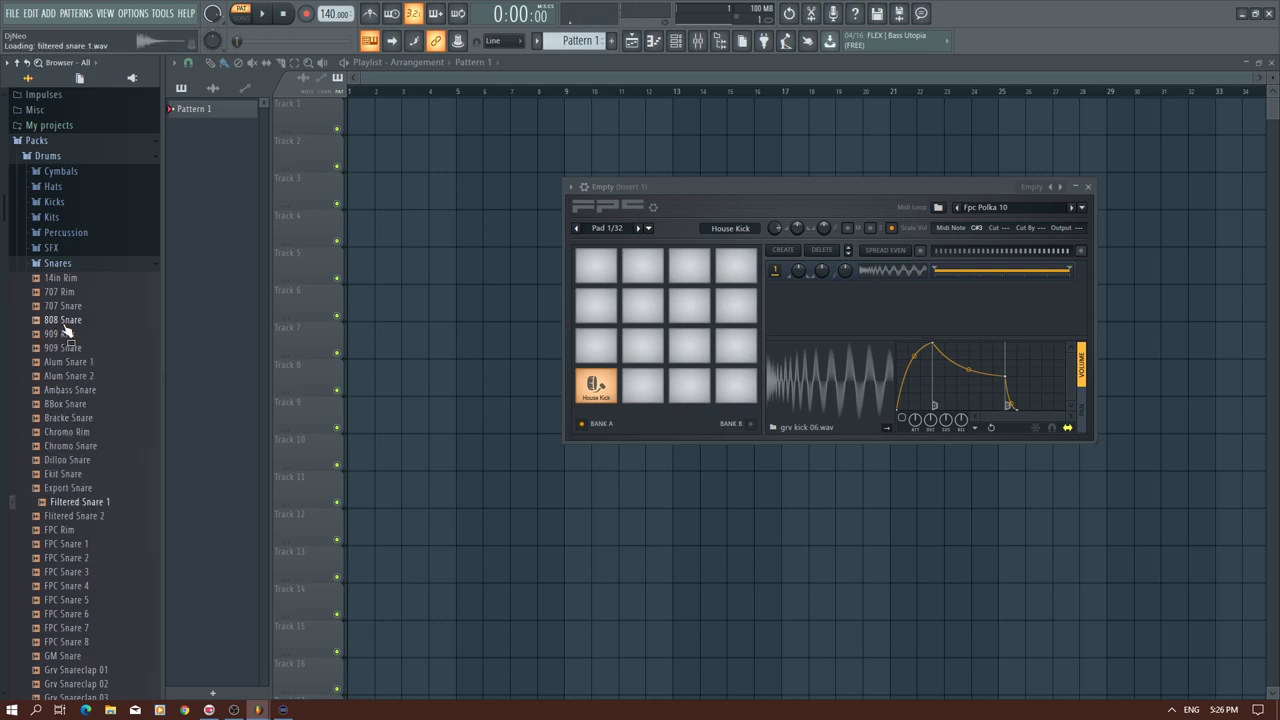
key("Down")
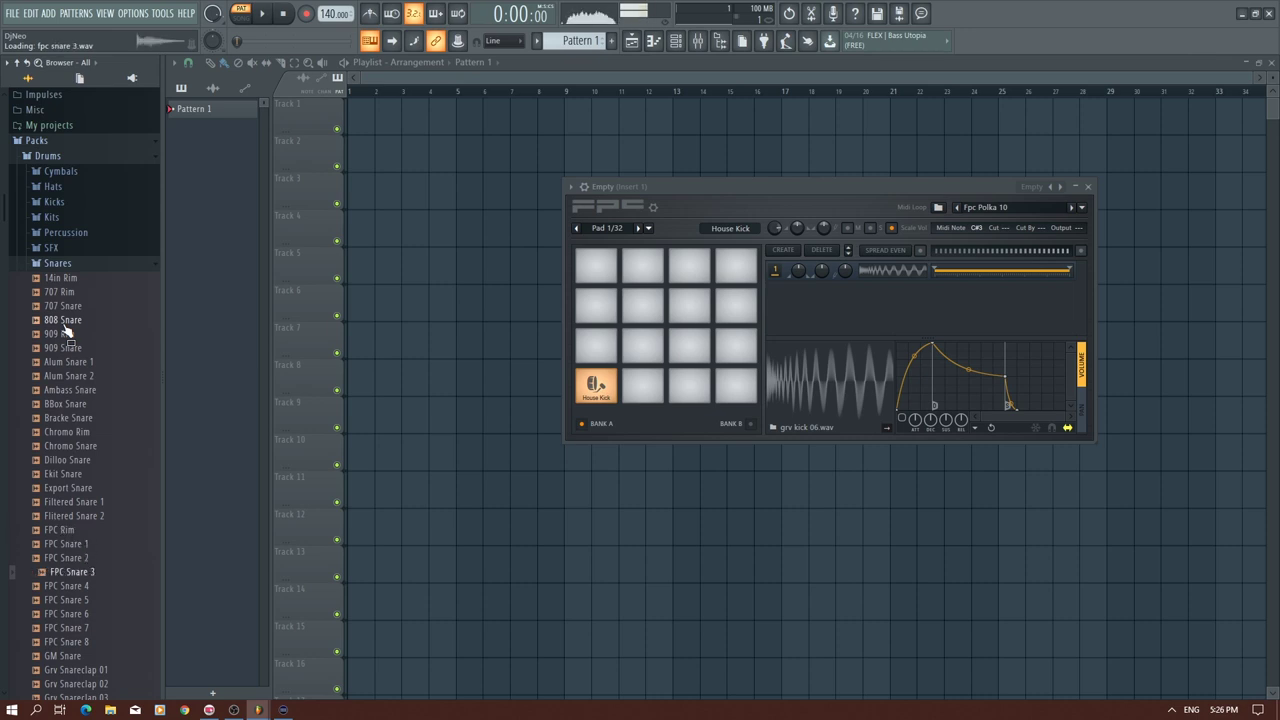
- Preview FPC Snare 1 and 2, and a range of Grv Snareclap samples from 01 to 12
left_click(86, 541)
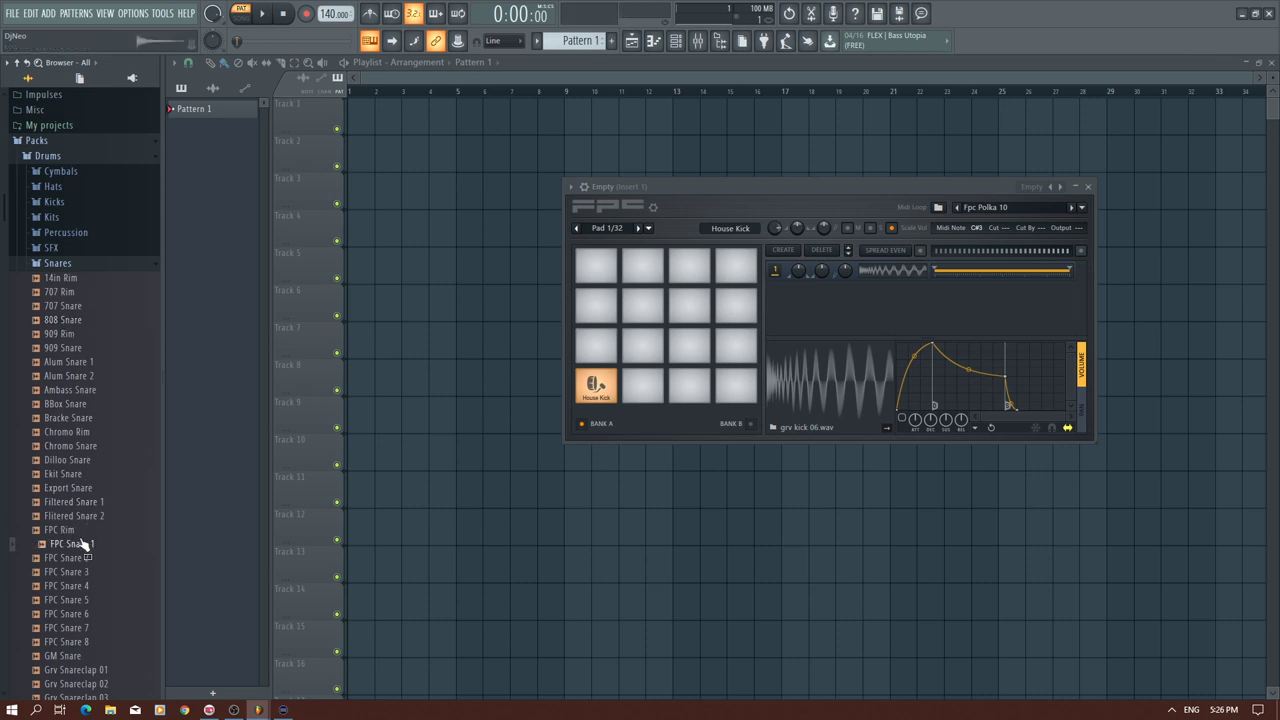
scroll(92, 538, "down", 8)
left_click(60, 224)
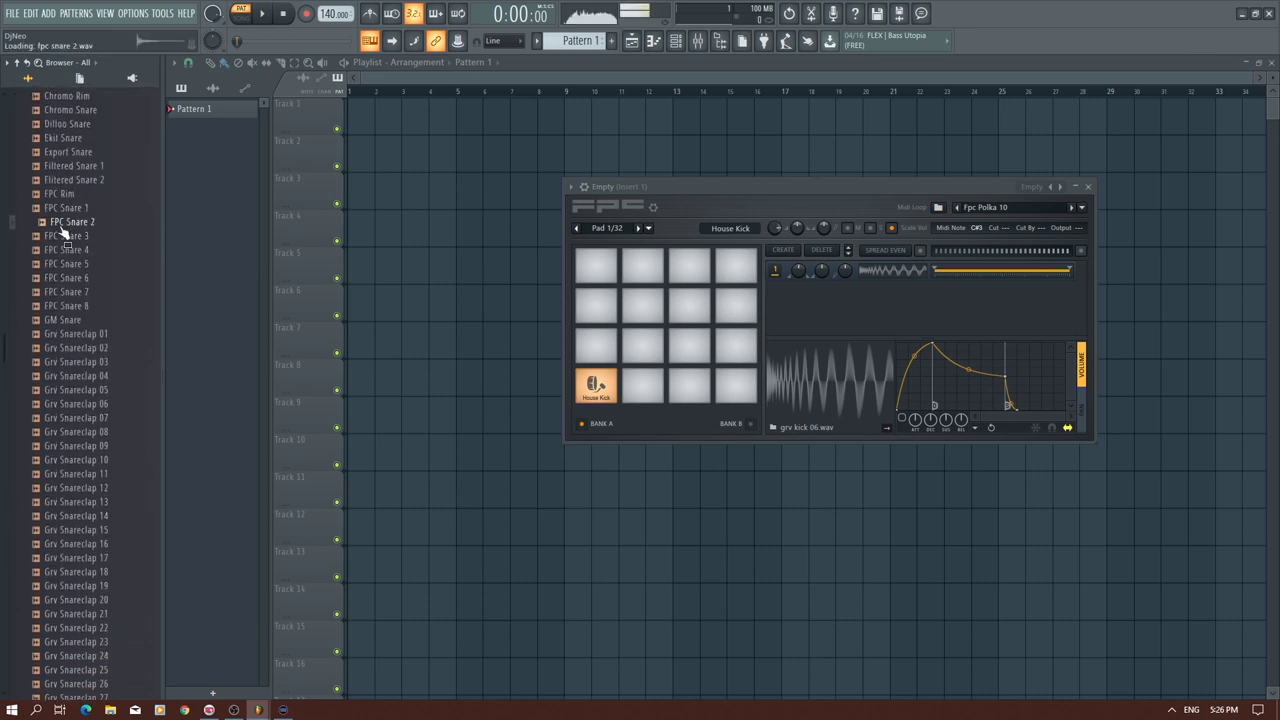
left_click(74, 334)
left_click(78, 348)
left_click(80, 362)
left_click(83, 390)
left_click(84, 404)
left_click(84, 418)
left_click(84, 432)
left_click(84, 460)
left_click(88, 489)
scroll(87, 496, "up", 4)
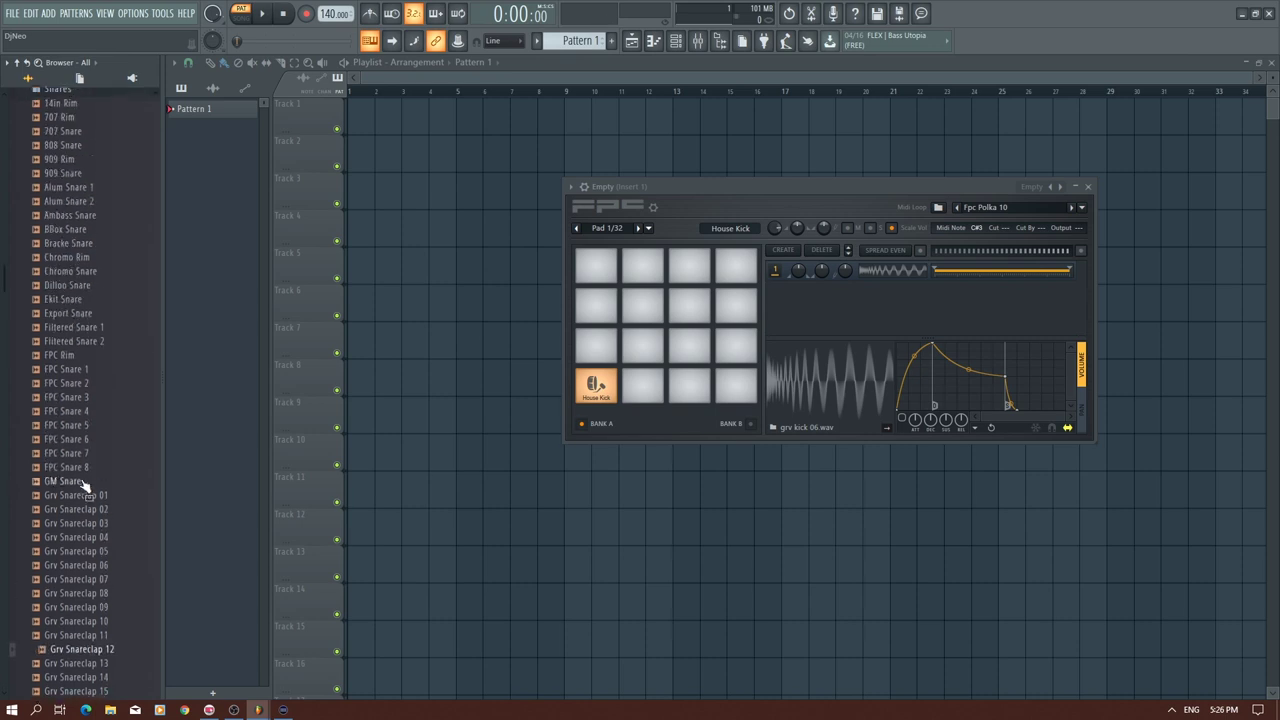
- Compare the FPC Snare samples by previewing them back and forth from FPC Snare 1 onward
left_click(74, 379)
key("Down")
key("Down")
key("Up")
key("Up")
key("Up")
key("Down")
key("Down")
key("Down")
key("Down")
key("Down")
key("Down")
key("Down")
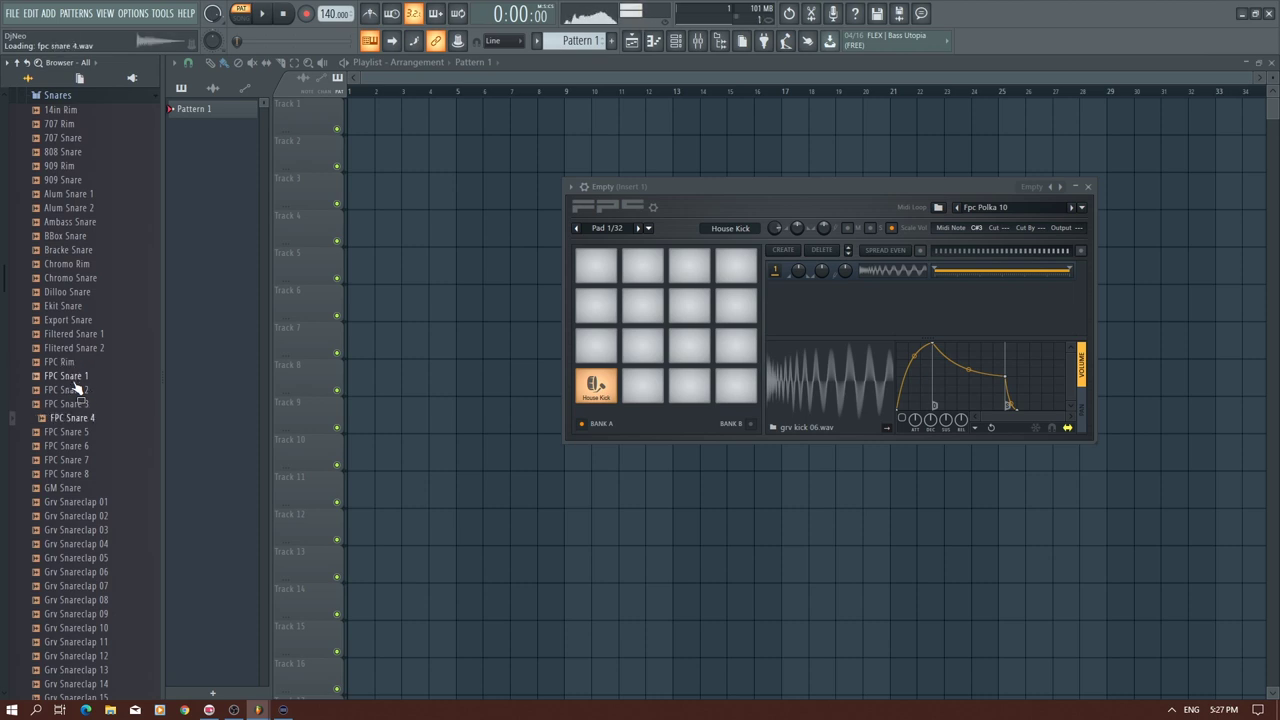
key("Down")
key("Down")
key("Up")
key("Up")
key("Up")
- Preview 909 Rim, 808 Snare and 707 Snare, and load the 707 Snare sample into pad 2
left_click(62, 165)
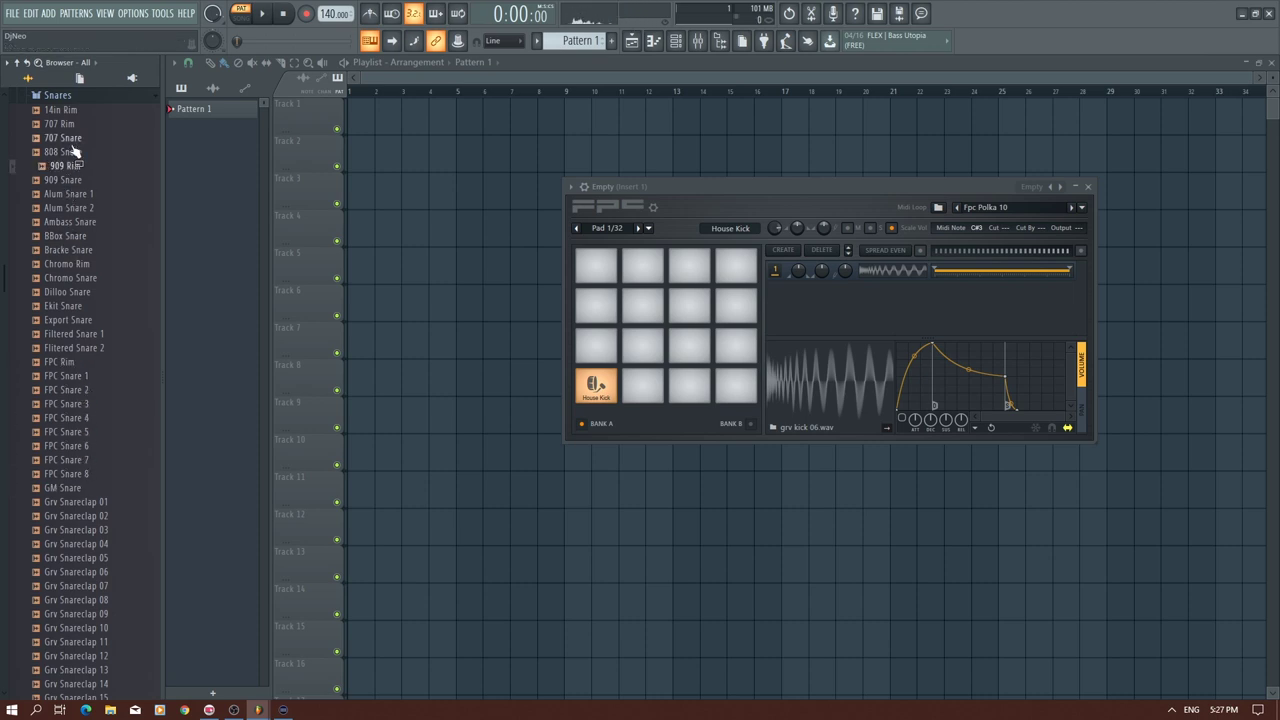
left_click(72, 151)
left_click(52, 139)
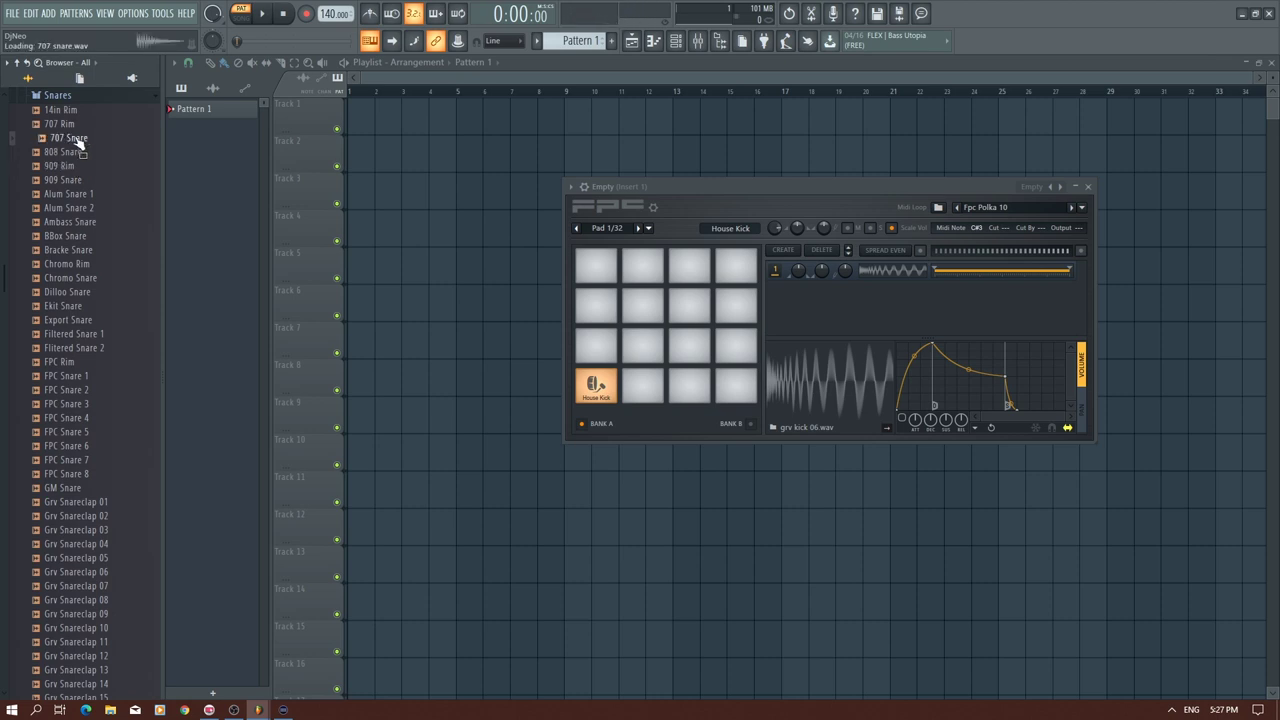
left_click_drag(52, 139, 645, 390)
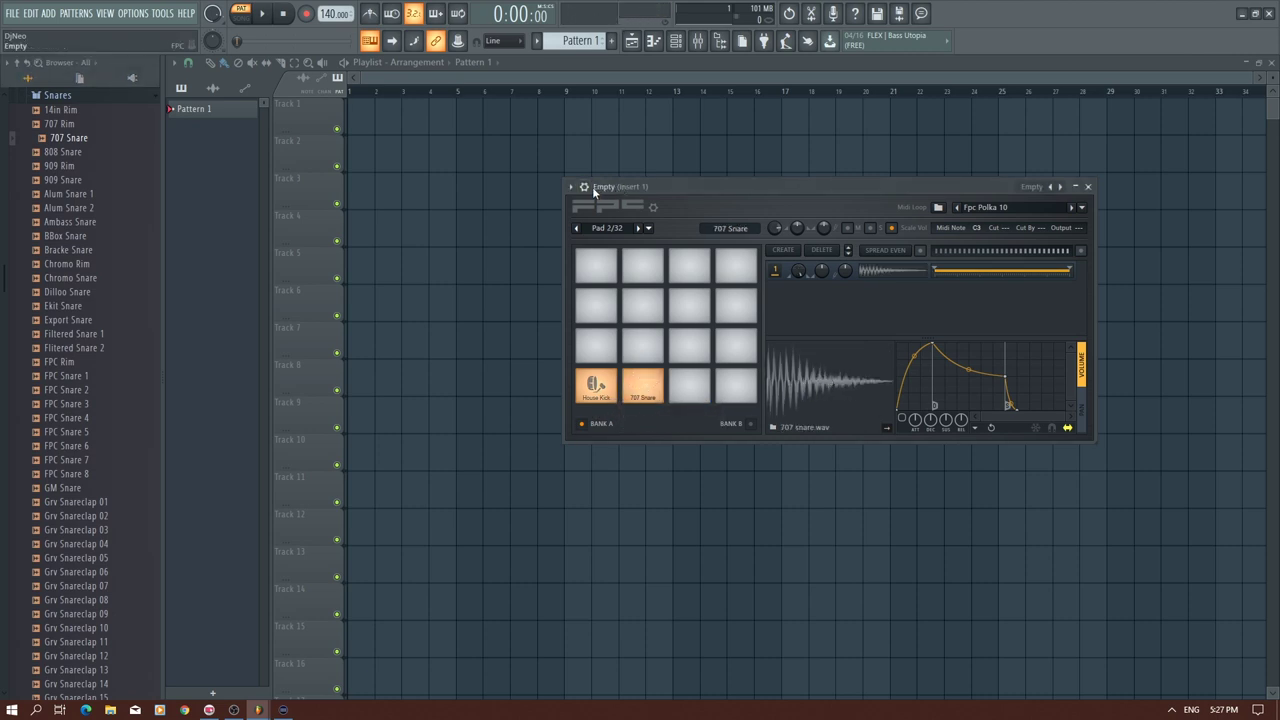
- Rename pad 2 to House Snare, giving it the snare drum icon and a green color
left_click(650, 228)
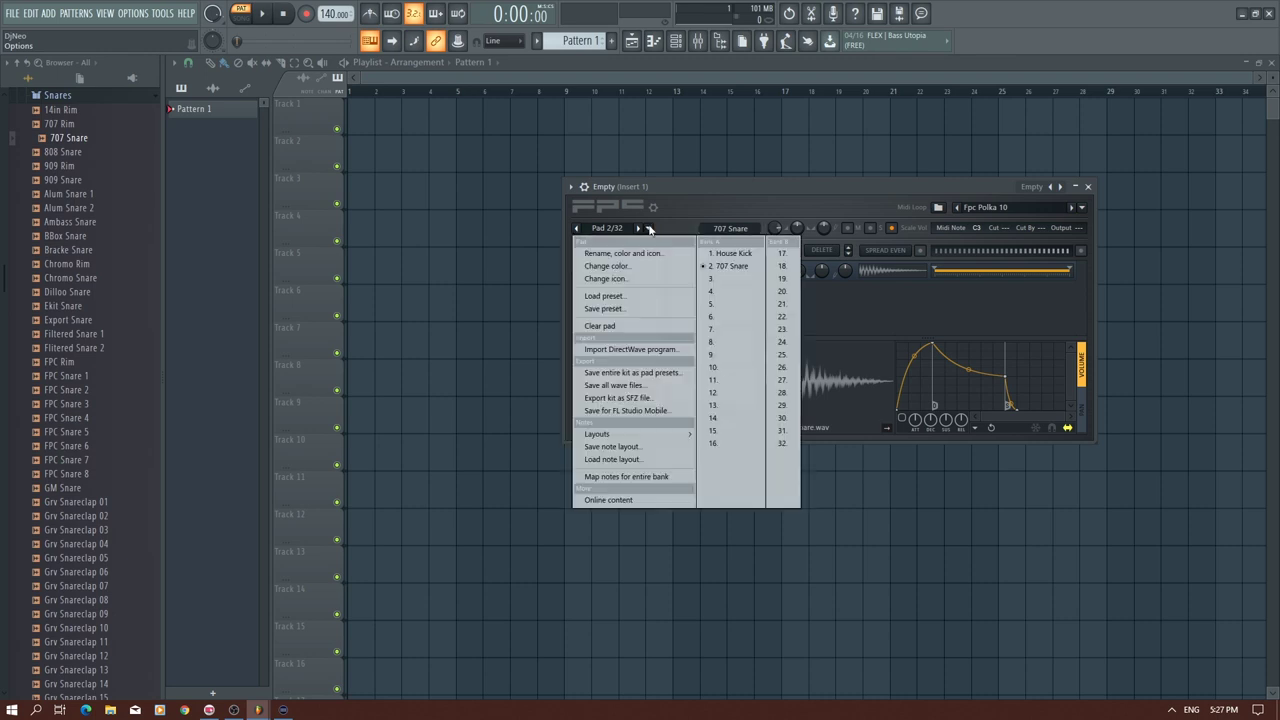
left_click(605, 251)
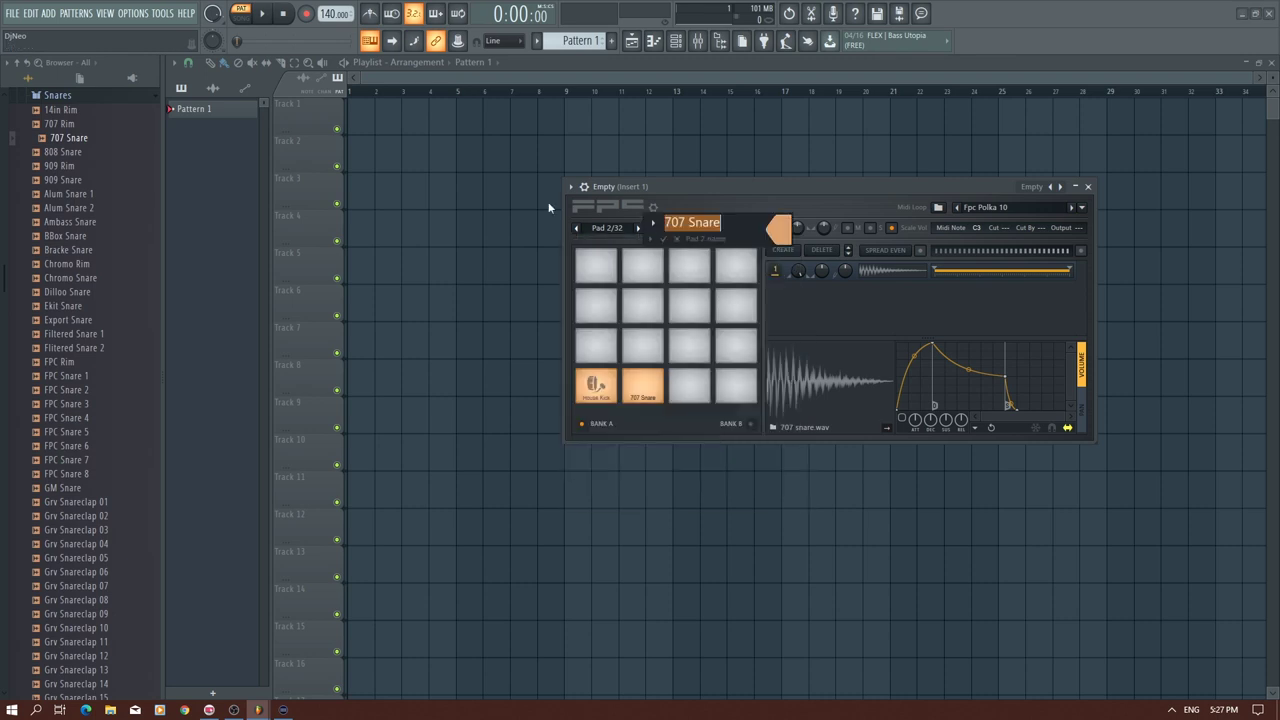
left_click(652, 222)
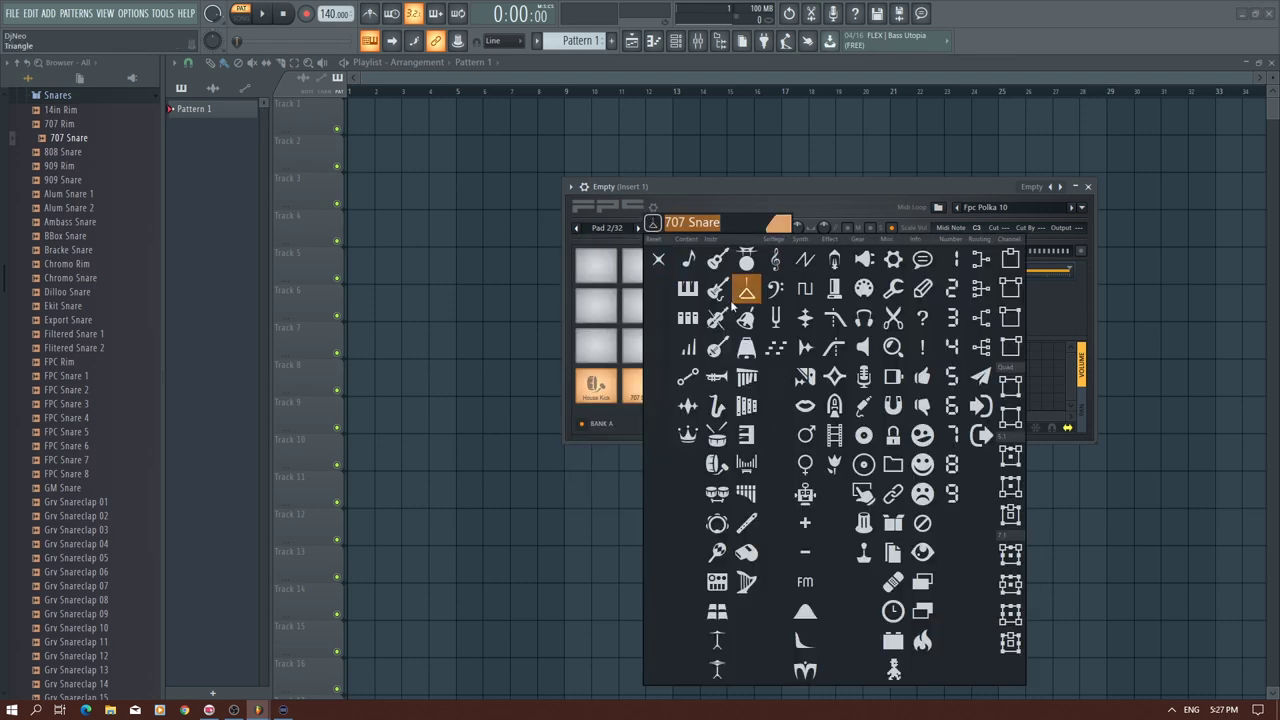
left_click(717, 436)
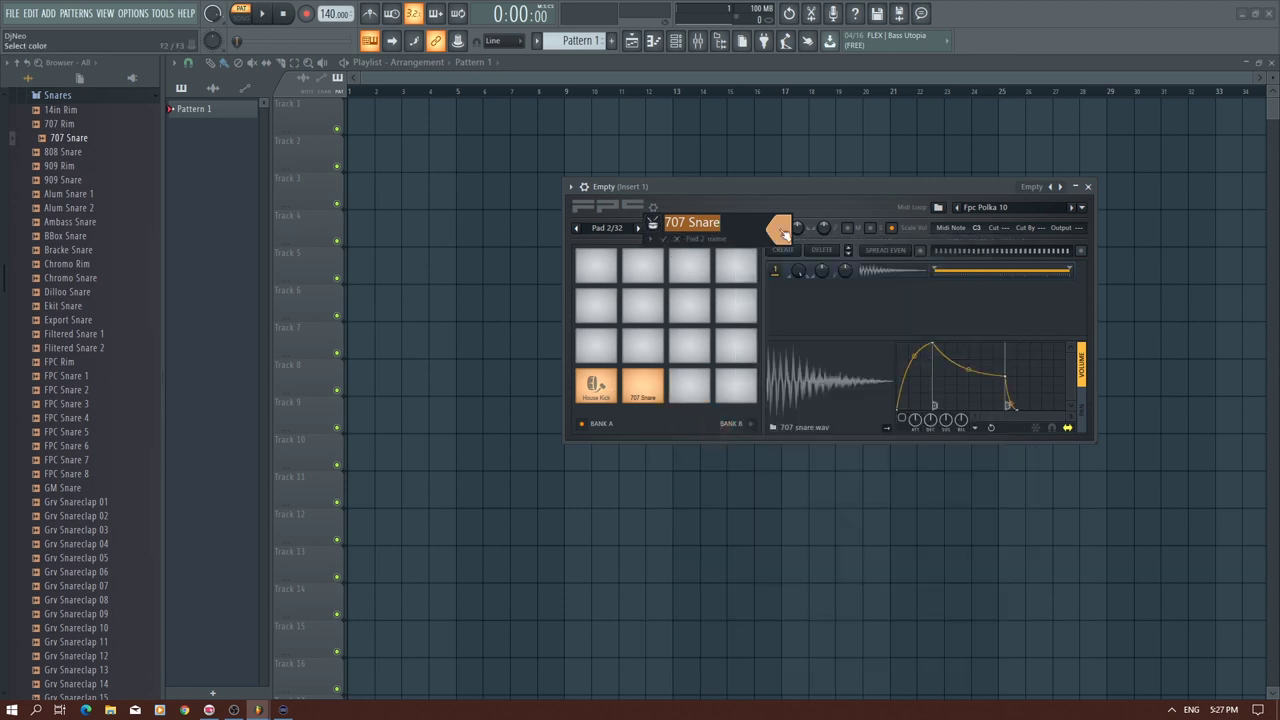
type("House")
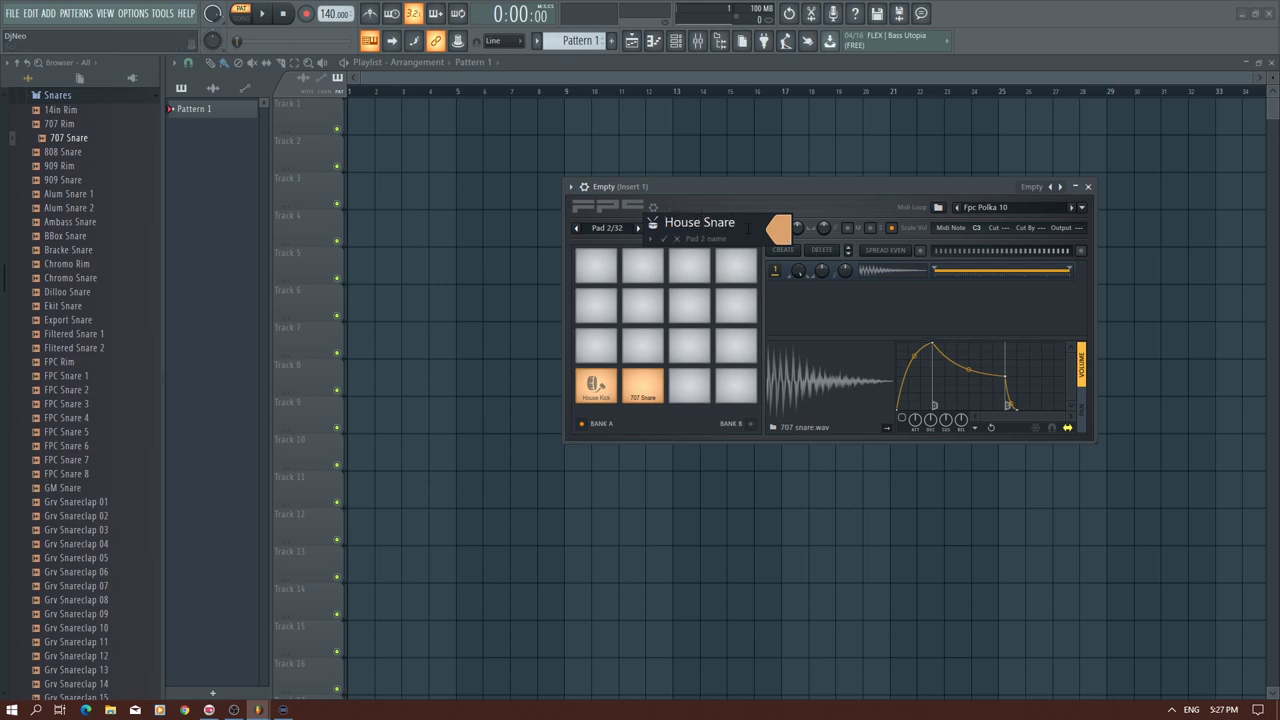
left_click(780, 231)
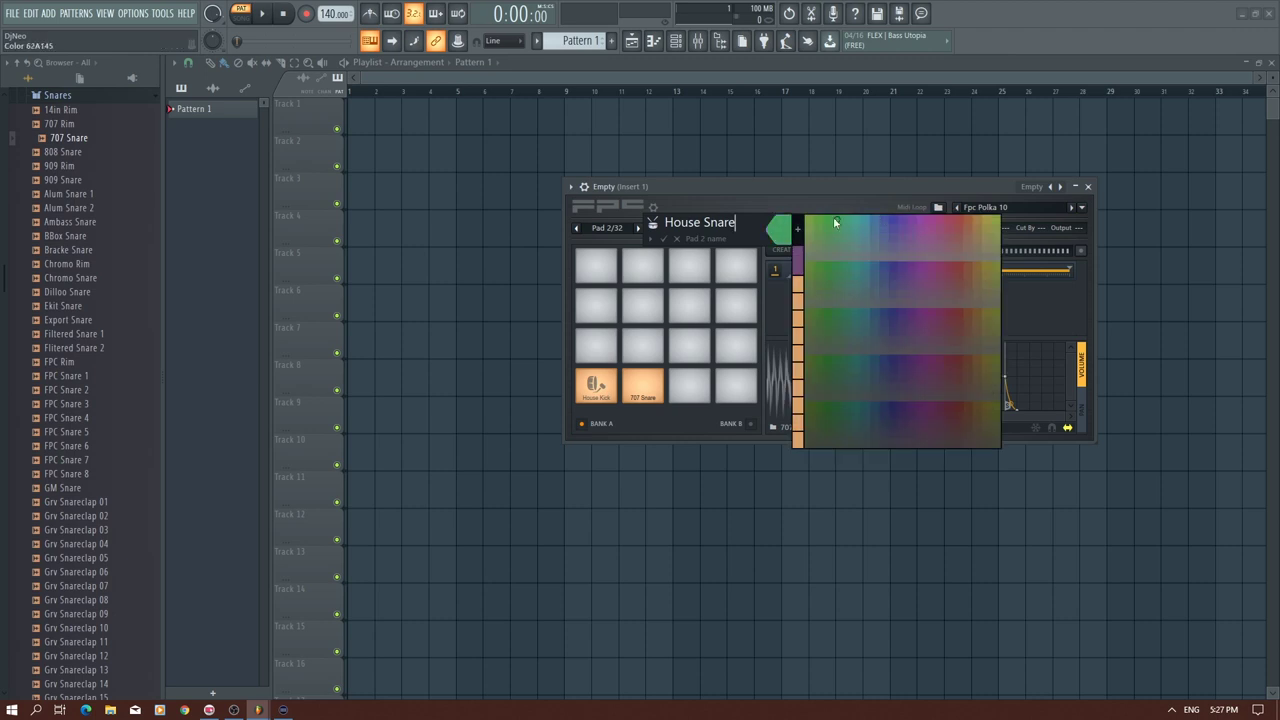
left_click(810, 224)
key("Return")
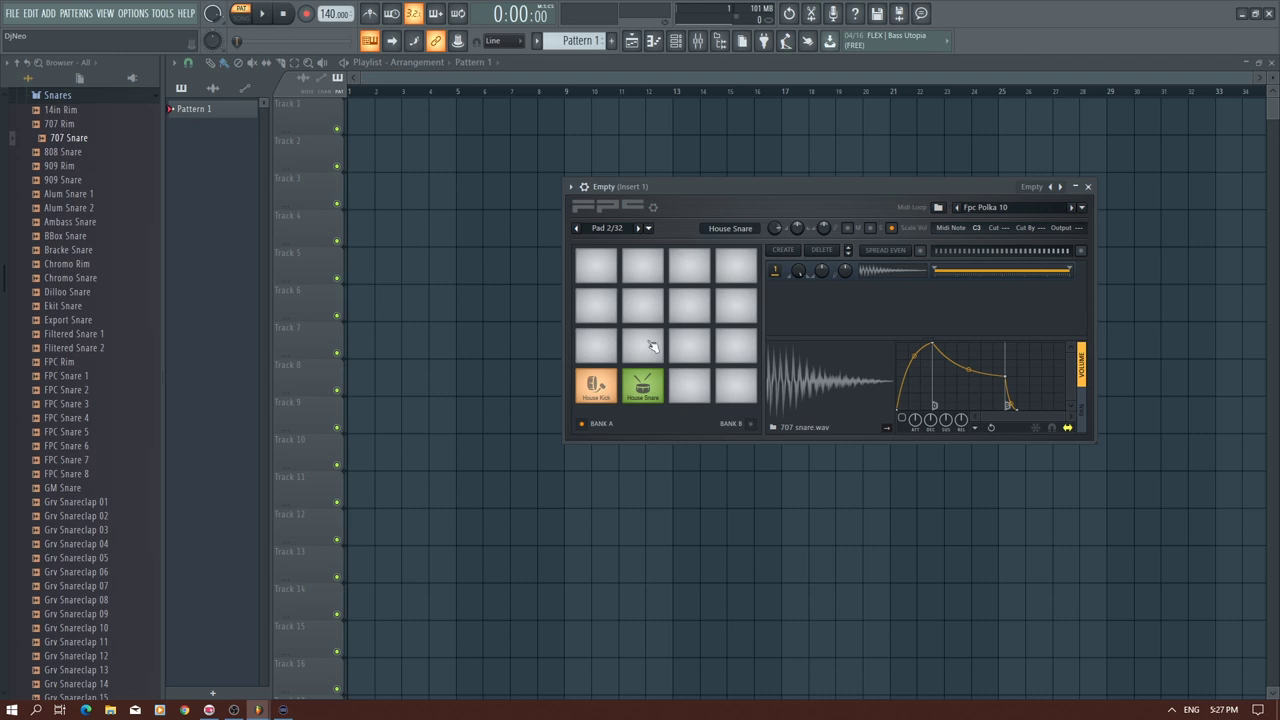
- Change the color of the House Kick pad to red
left_click(596, 386)
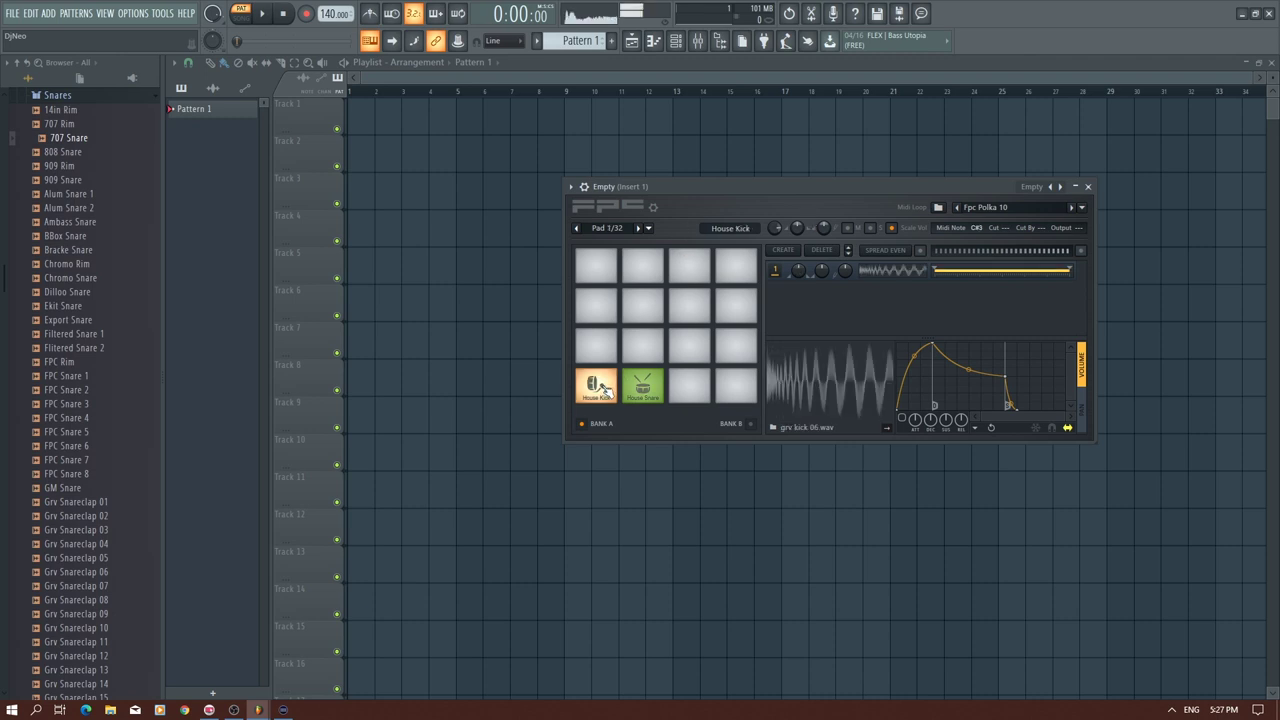
left_click(649, 229)
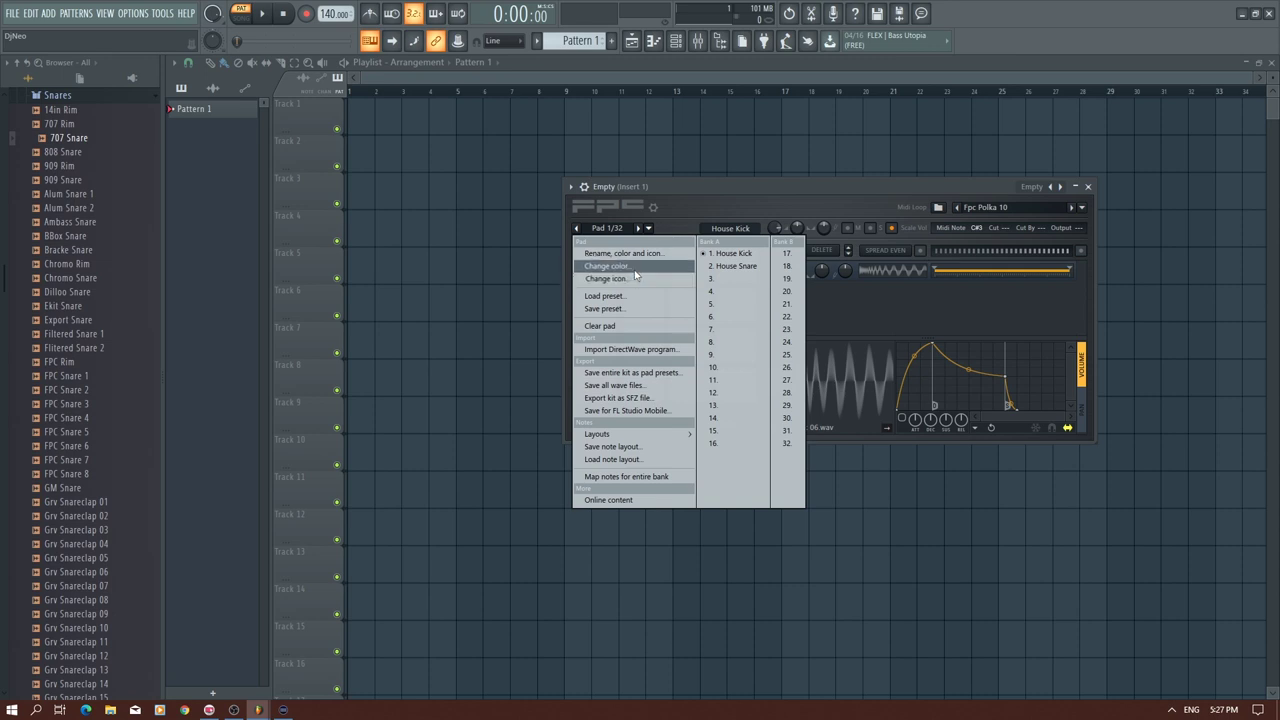
left_click(620, 266)
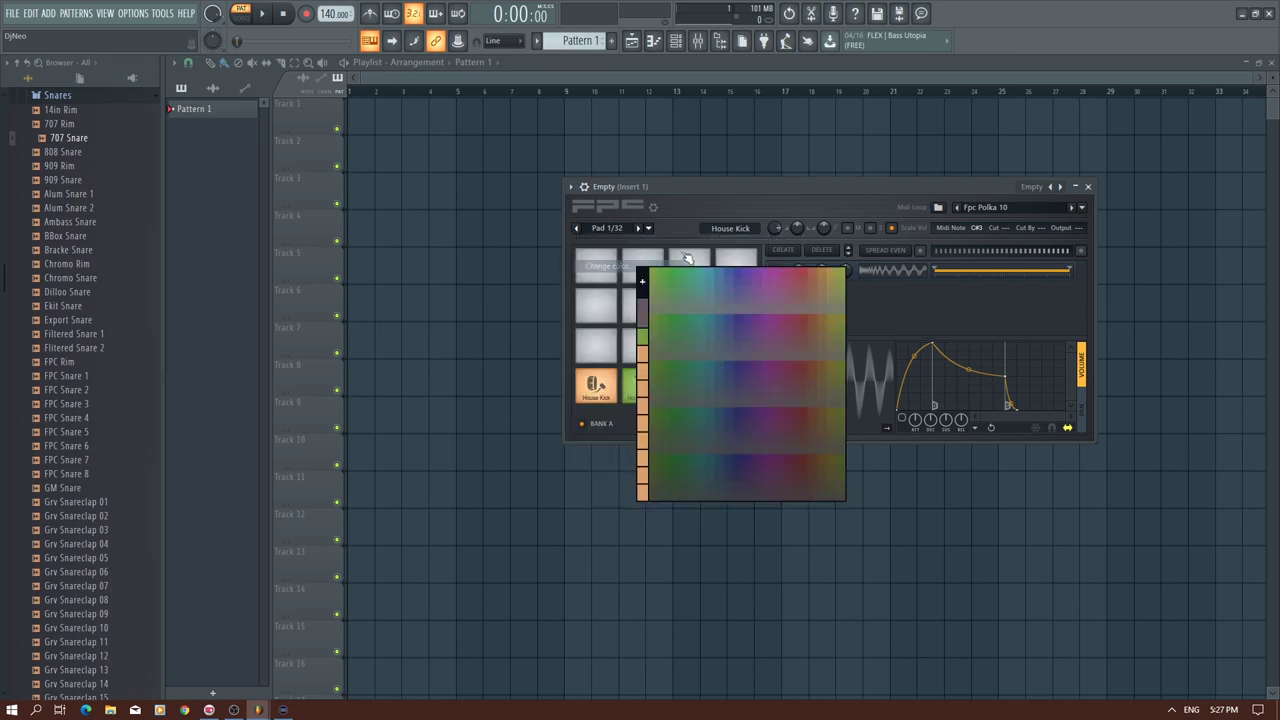
left_click(807, 270)
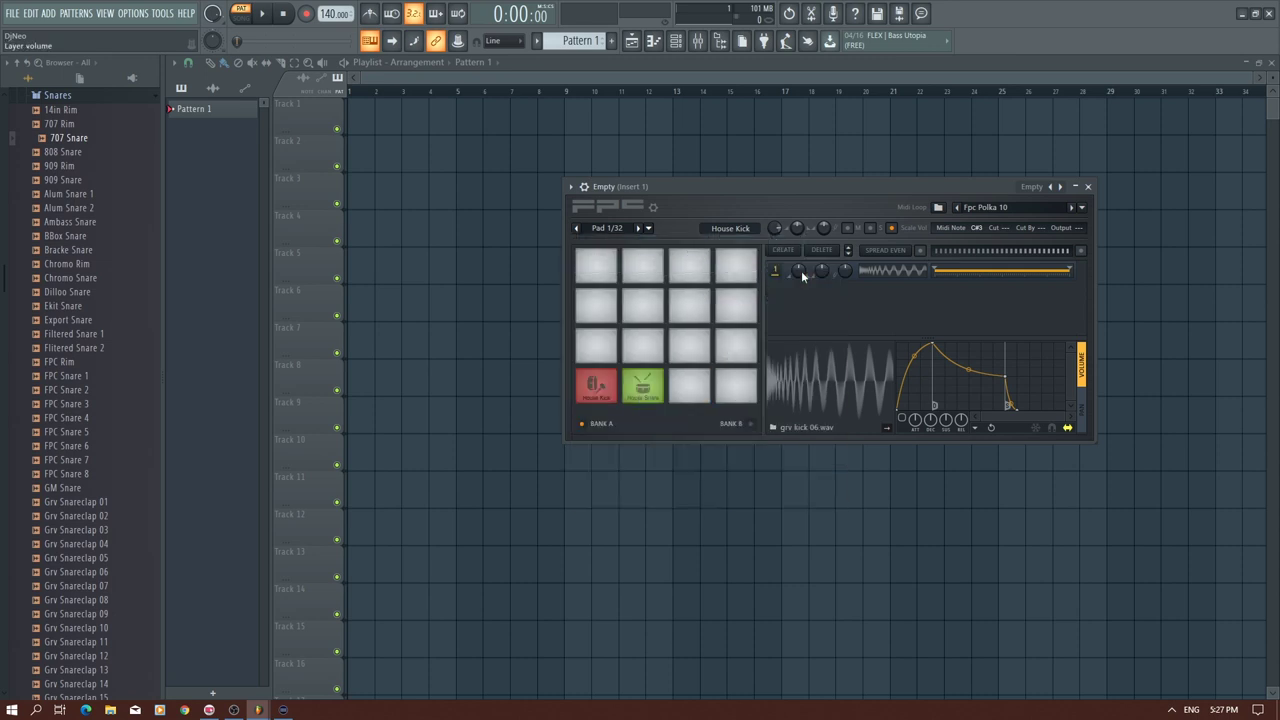
- Audition the House Snare and House Kick pads and select the empty pad 3
left_click(630, 388)
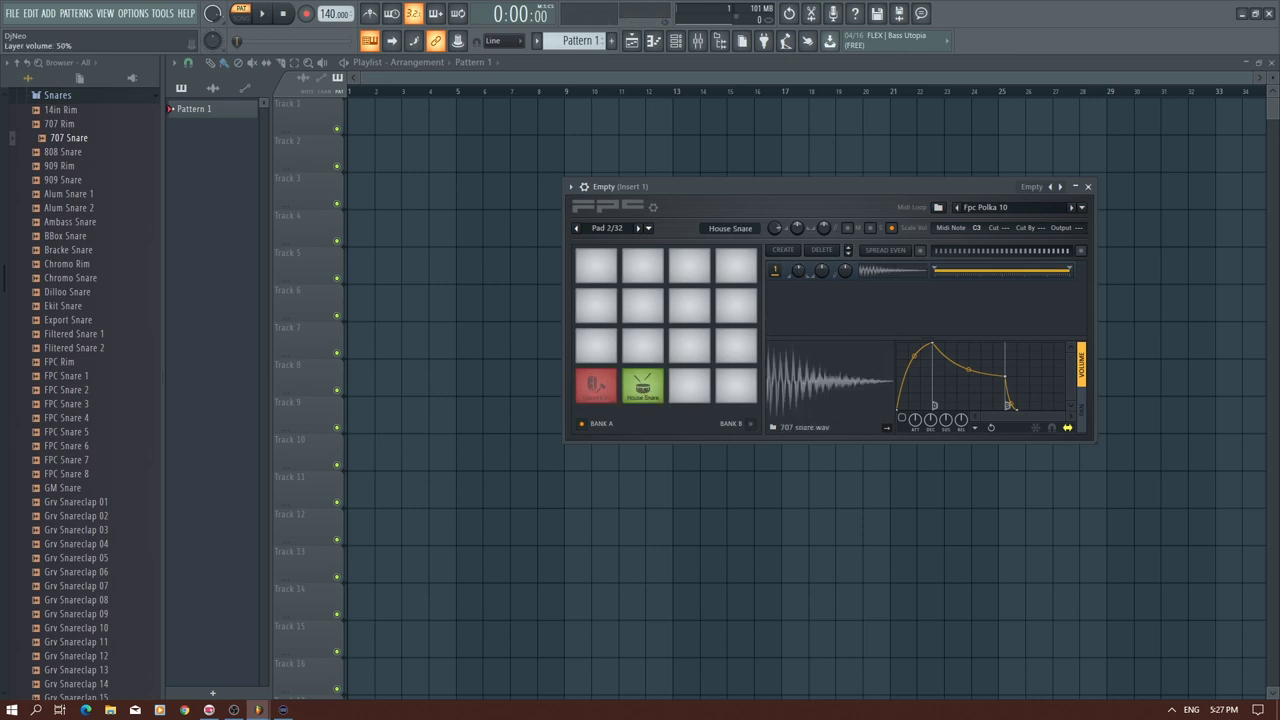
left_click(650, 384)
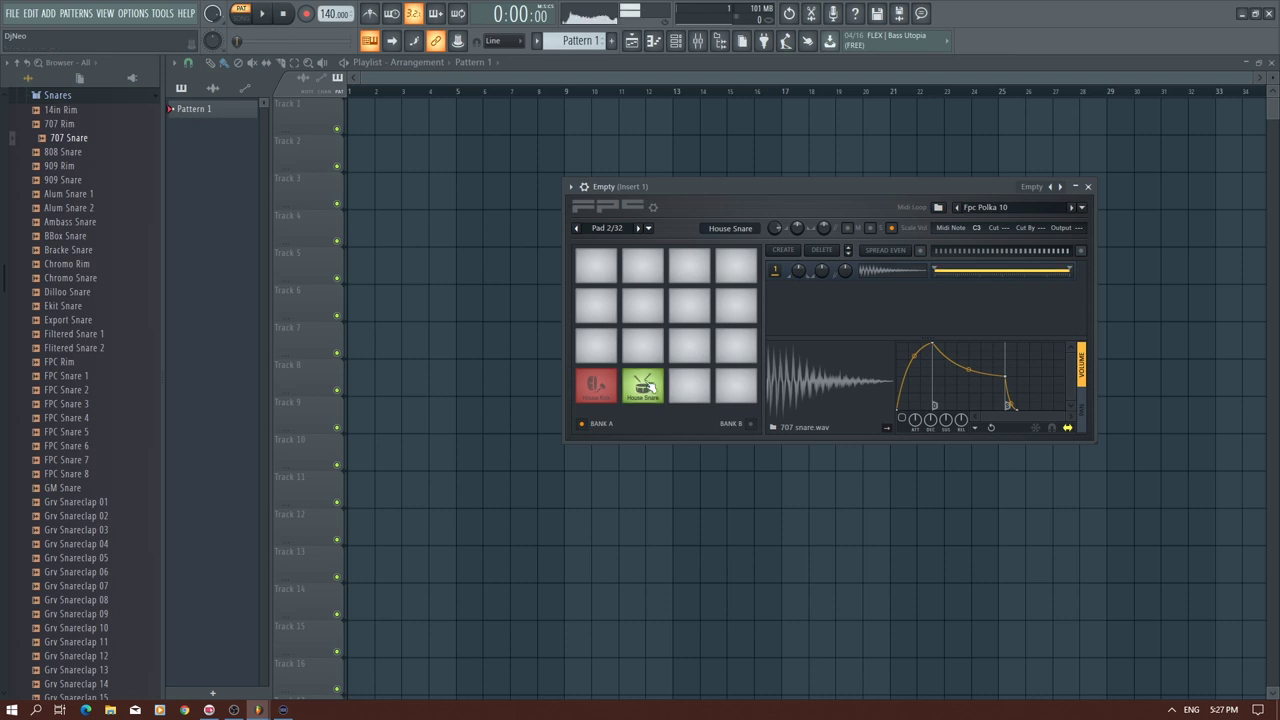
left_click(599, 397)
left_click(636, 393)
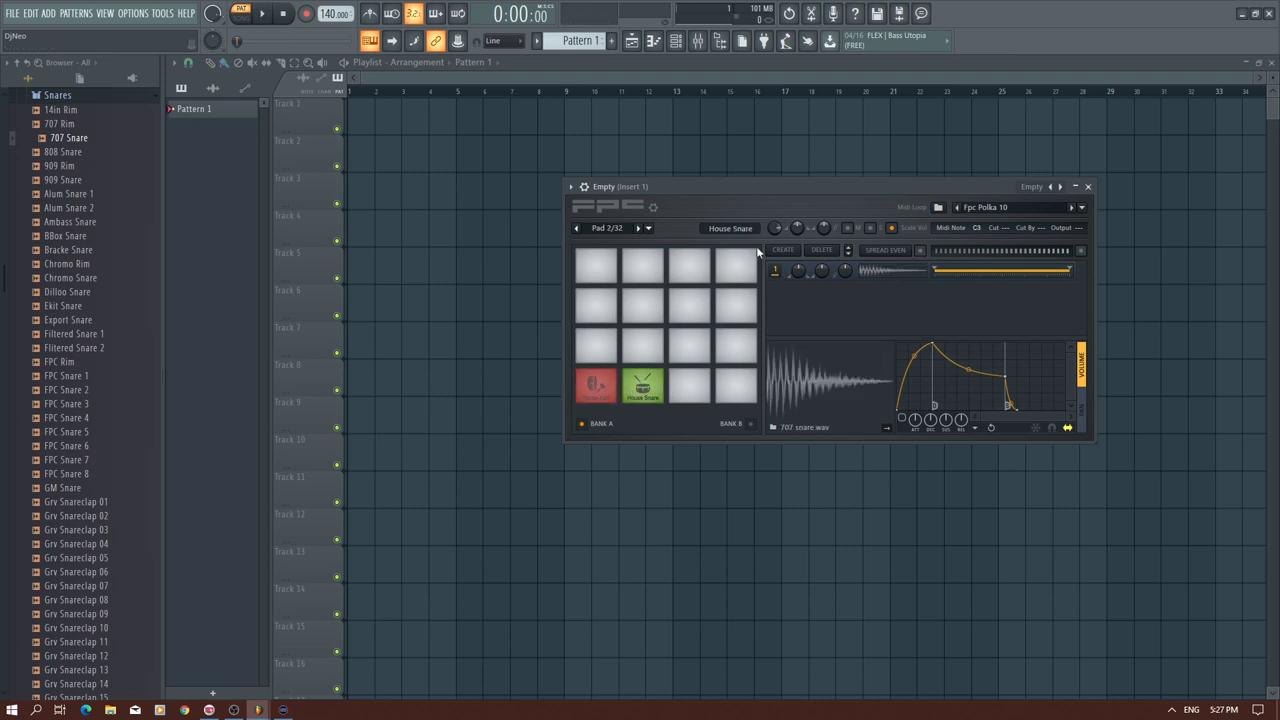
left_click(695, 385)
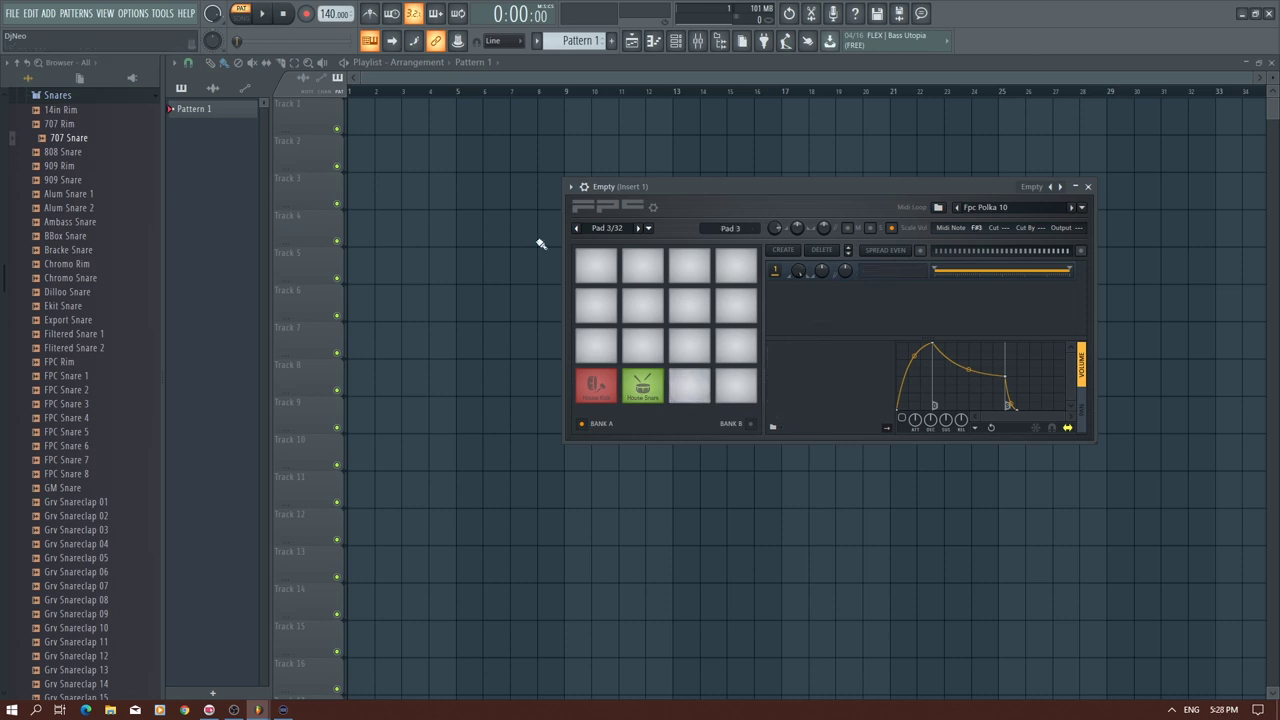
- Preview the 707 Rim sample from the Snares folder and load it into pad 3
scroll(107, 208, "up", 4)
left_click(86, 292)
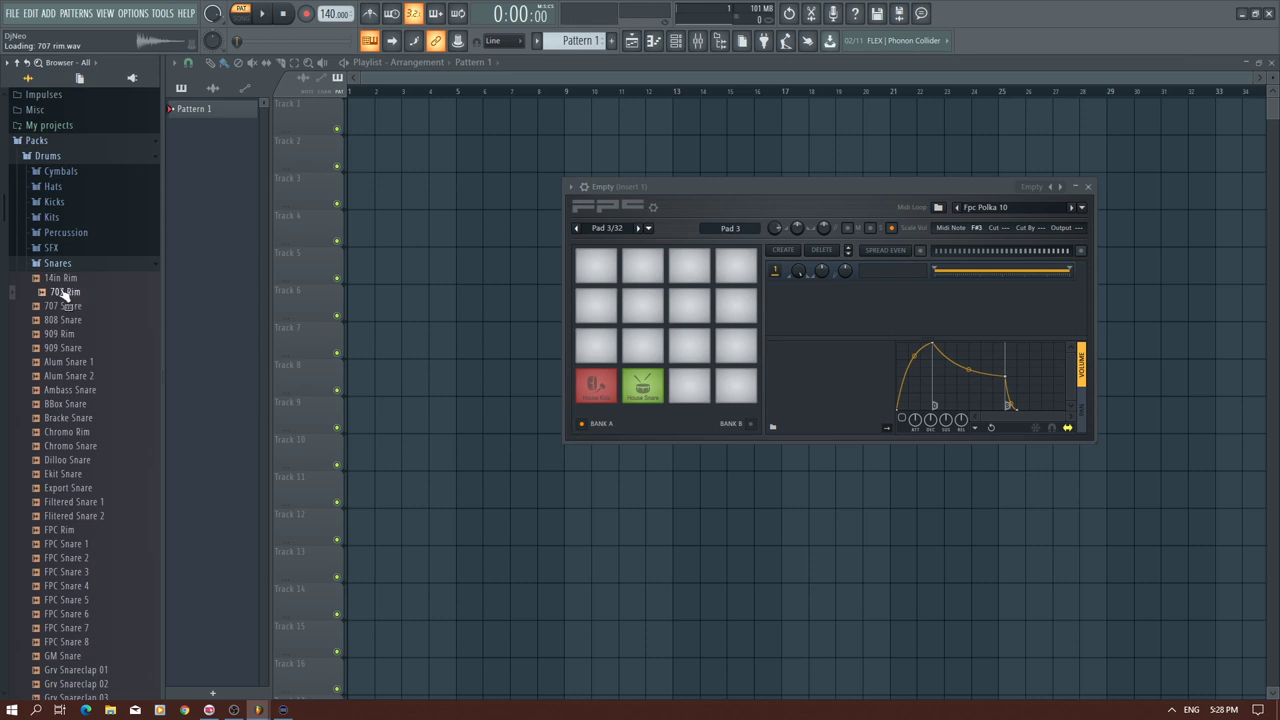
left_click_drag(62, 298, 688, 388)
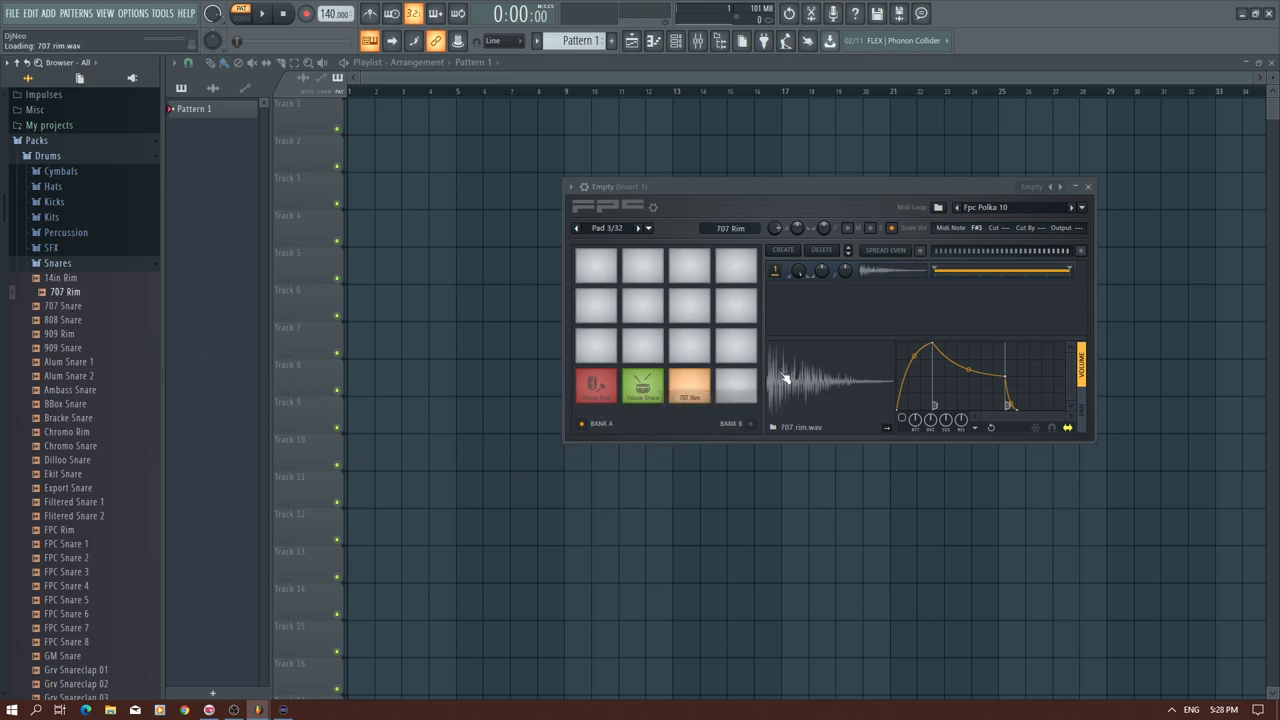
left_click_drag(797, 271, 797, 311)
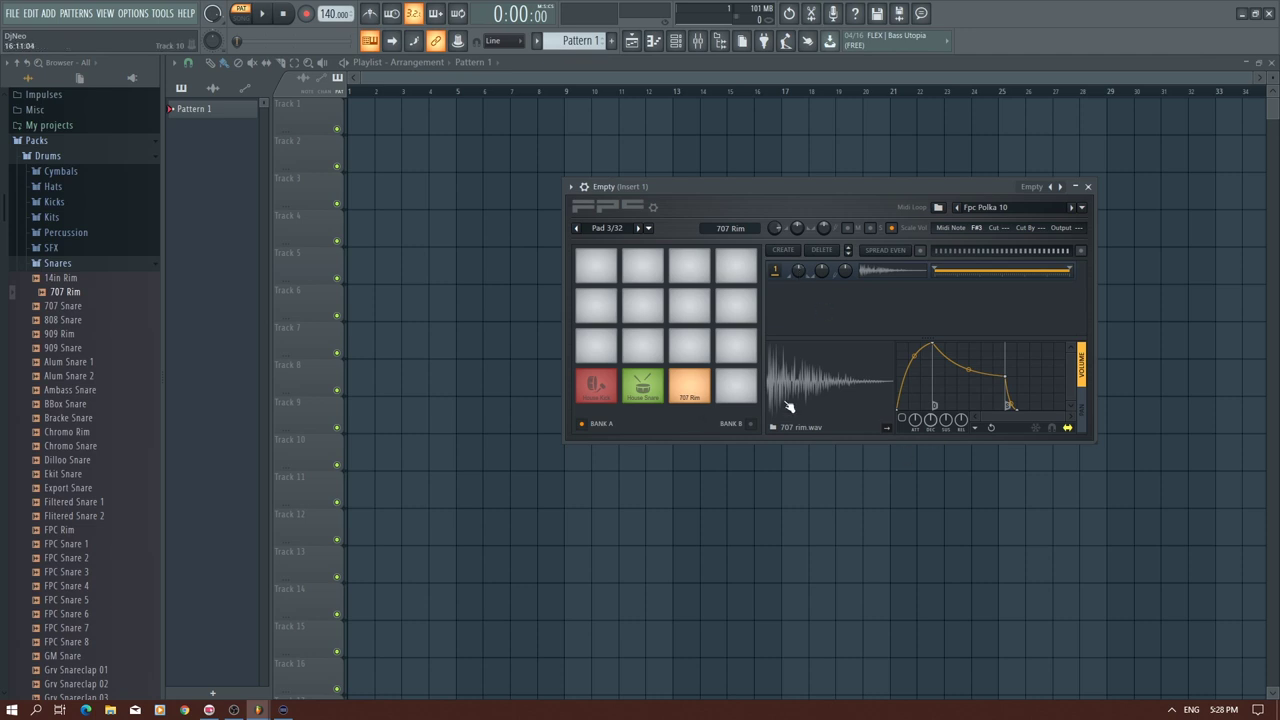
- Rename pad 3 to House Rim with the snare drum icon and a blue color, and audition the pad
left_click(649, 229)
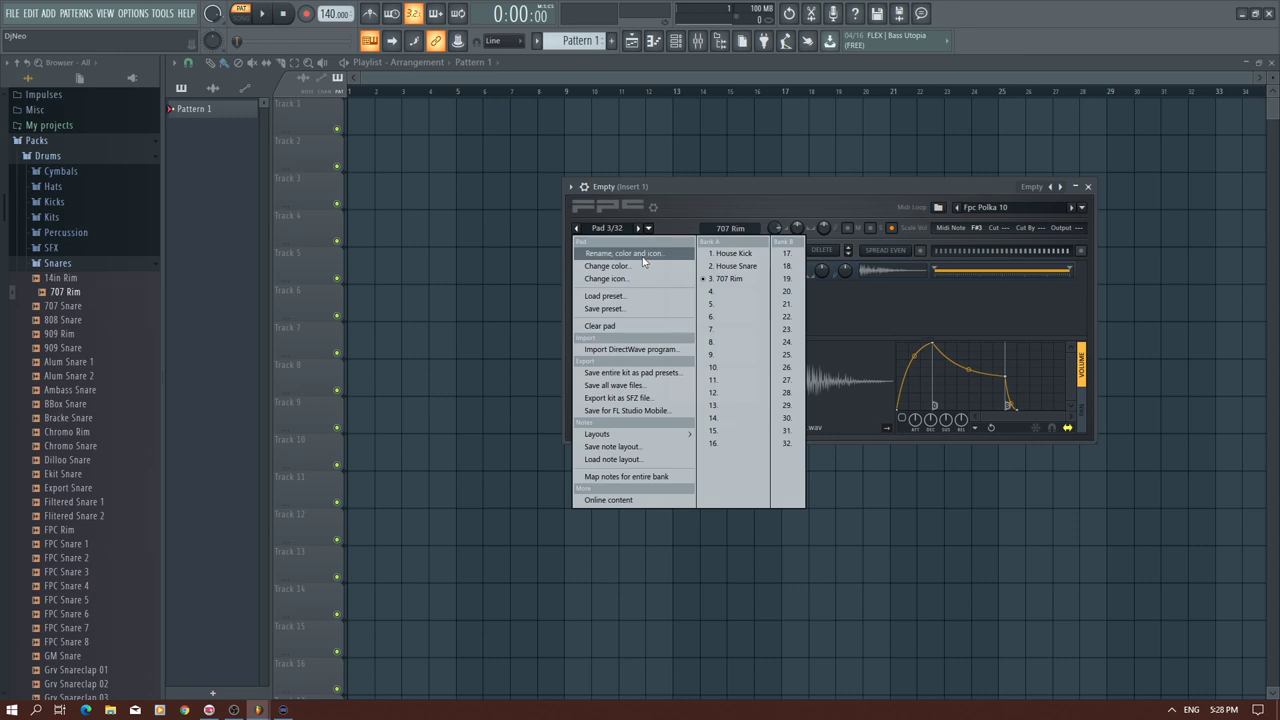
left_click(644, 254)
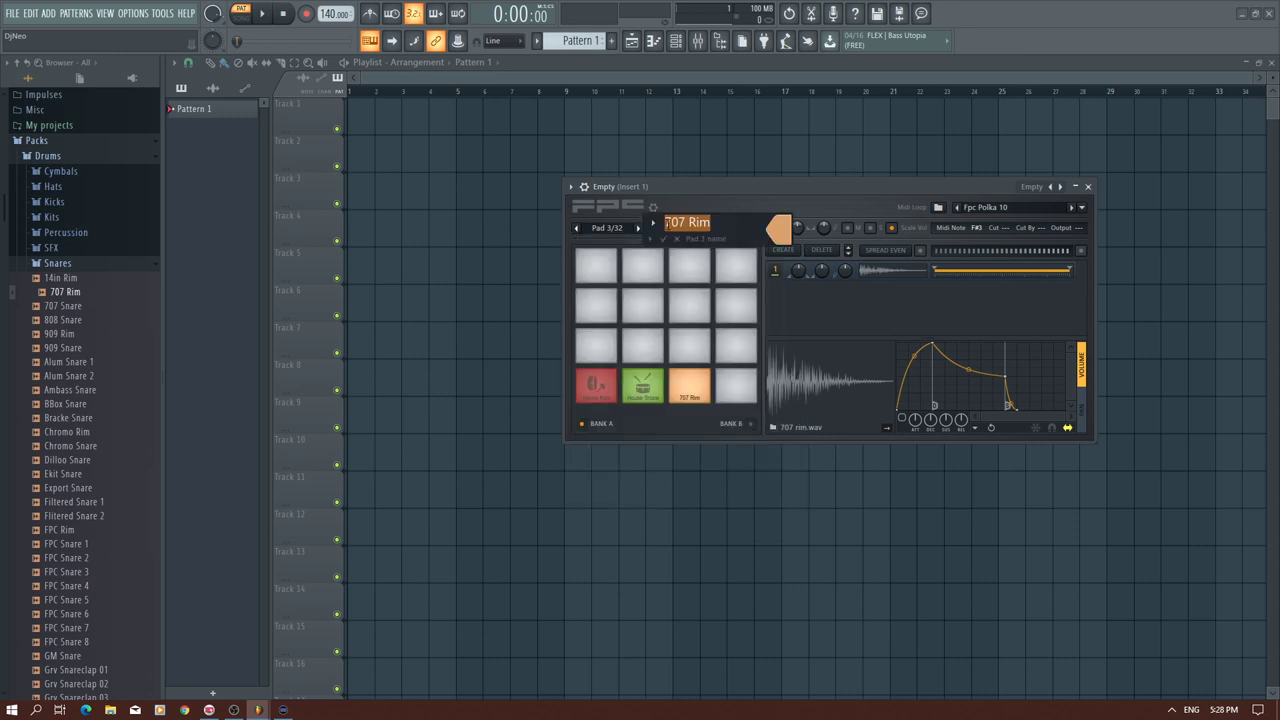
left_click(650, 240)
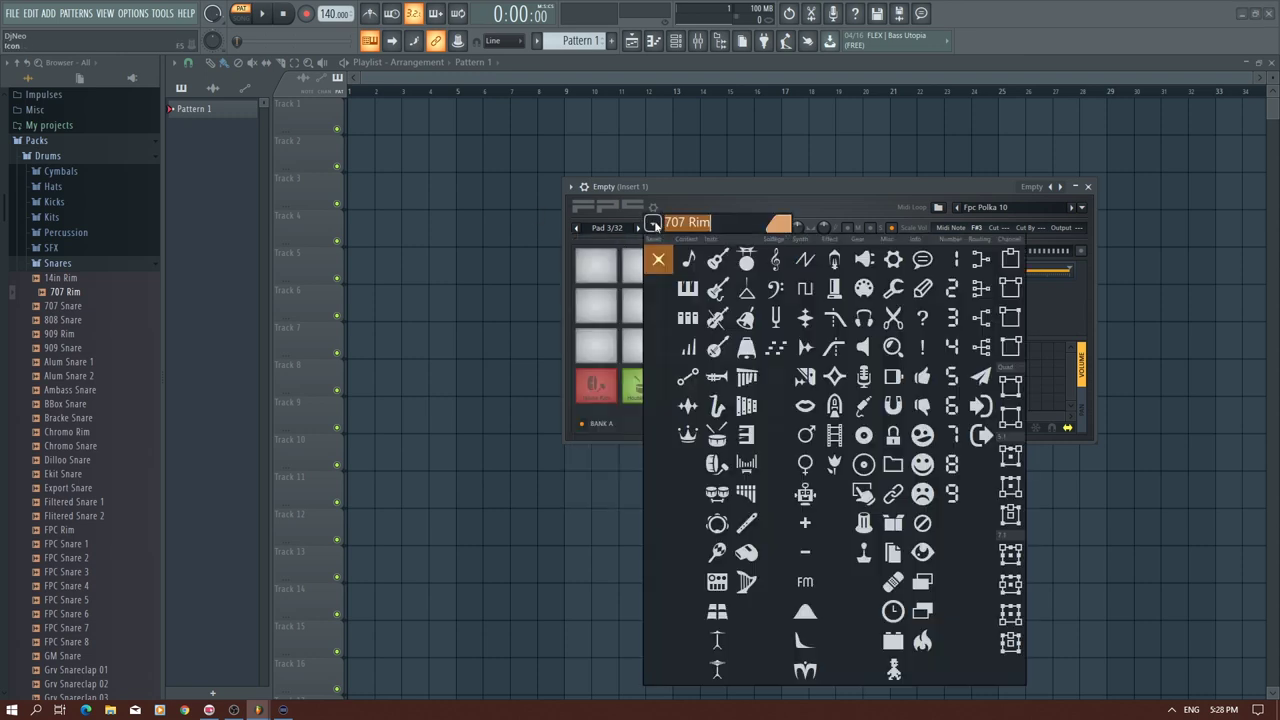
left_click(715, 436)
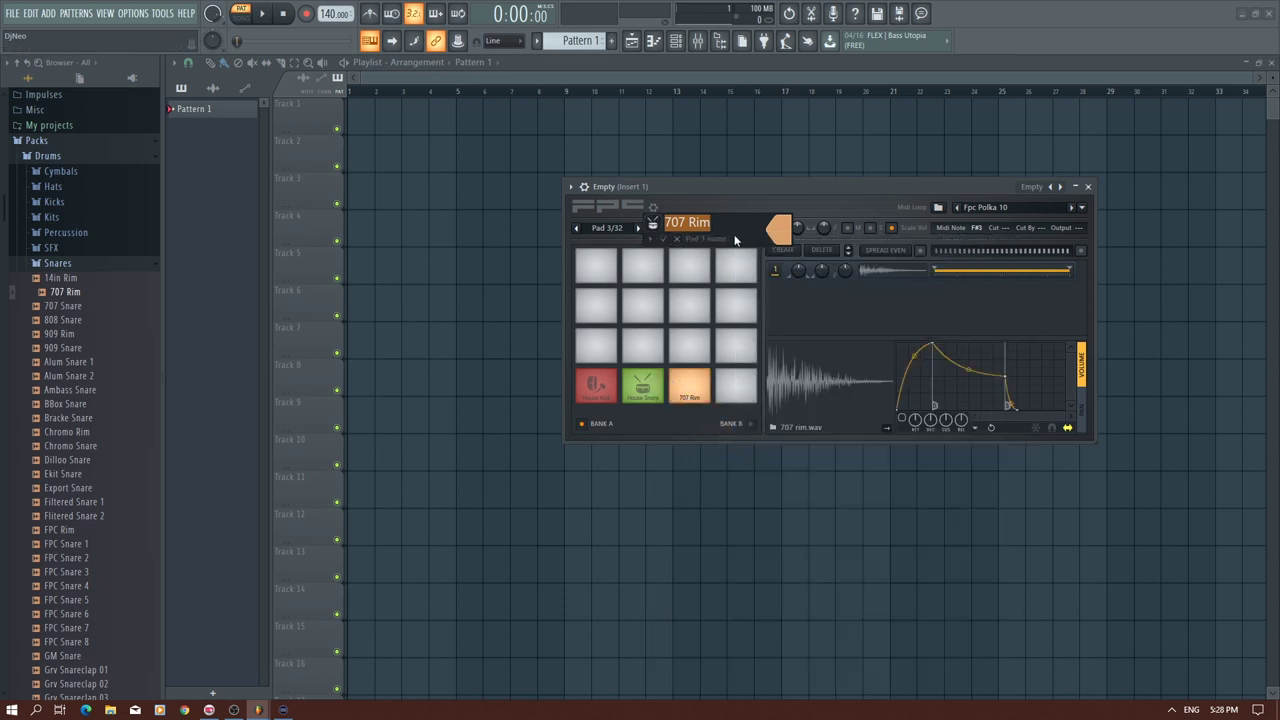
type("Ho")
left_click(650, 240)
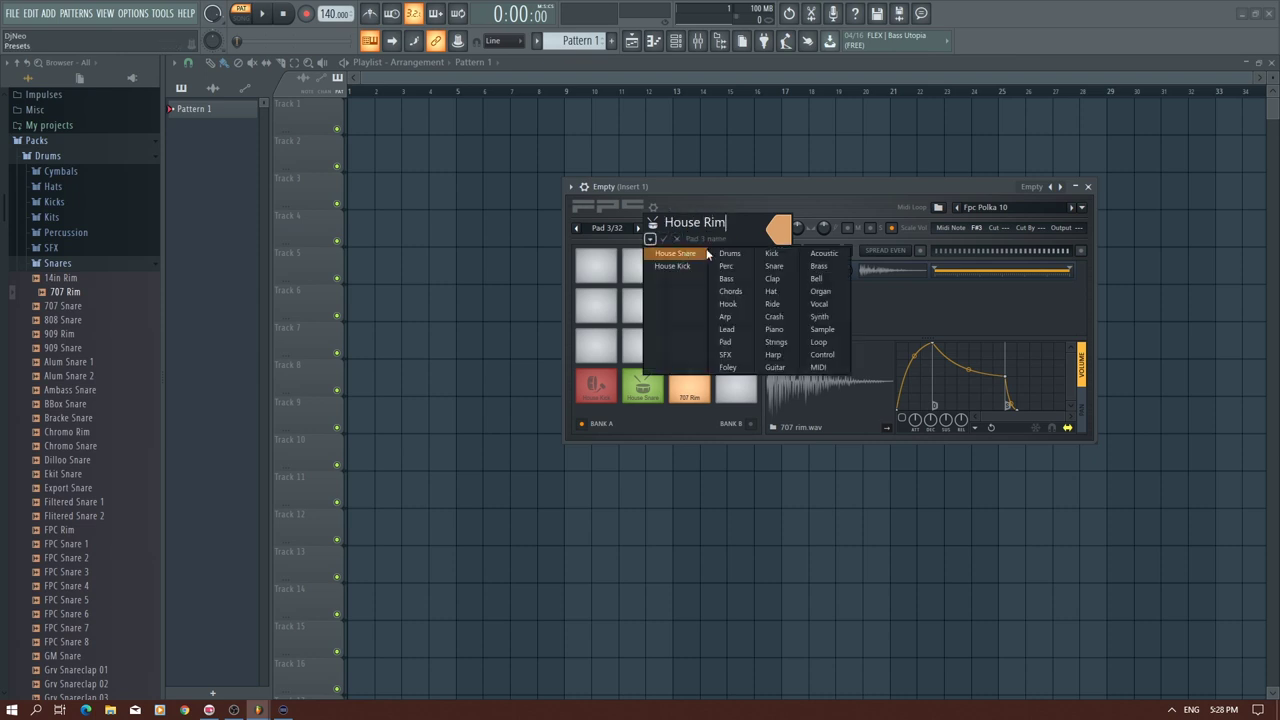
left_click(765, 229)
left_click(778, 229)
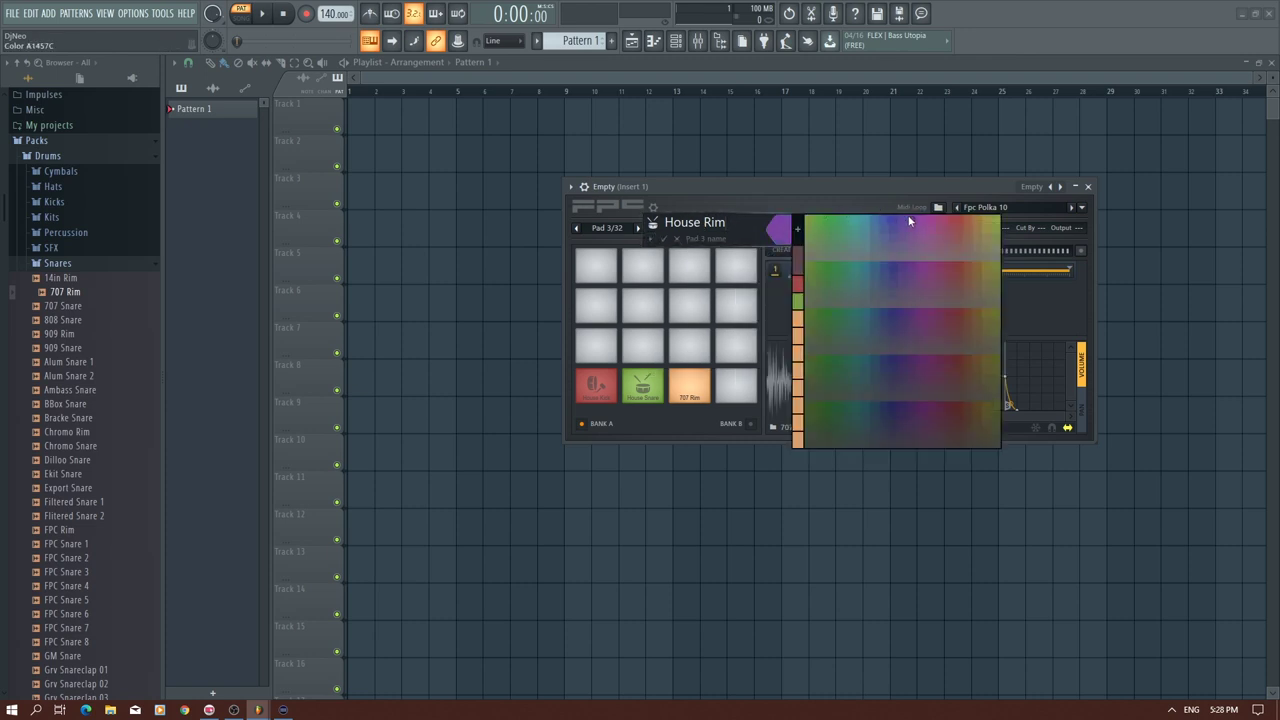
left_click(872, 220)
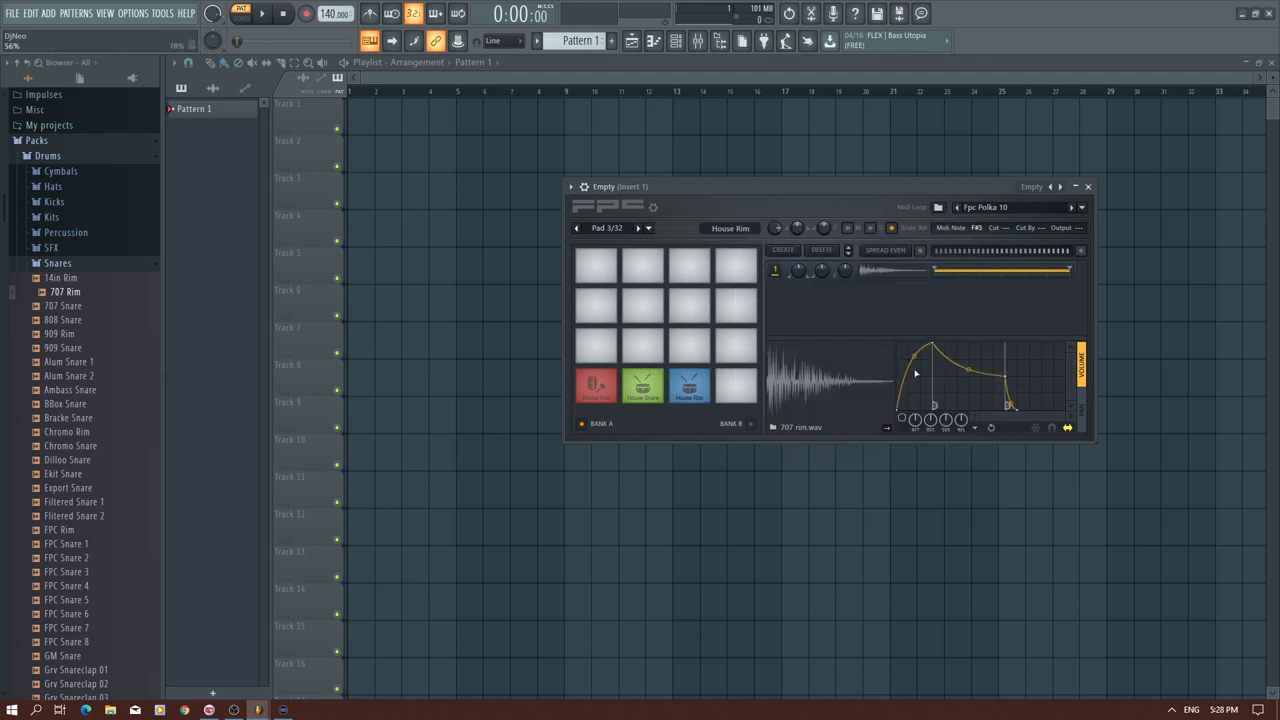
left_click(692, 390)
left_click(692, 390)
- Switch from the Snares folder to the Percussion folder and preview the DNC and Ekit clap samples
left_click(57, 264)
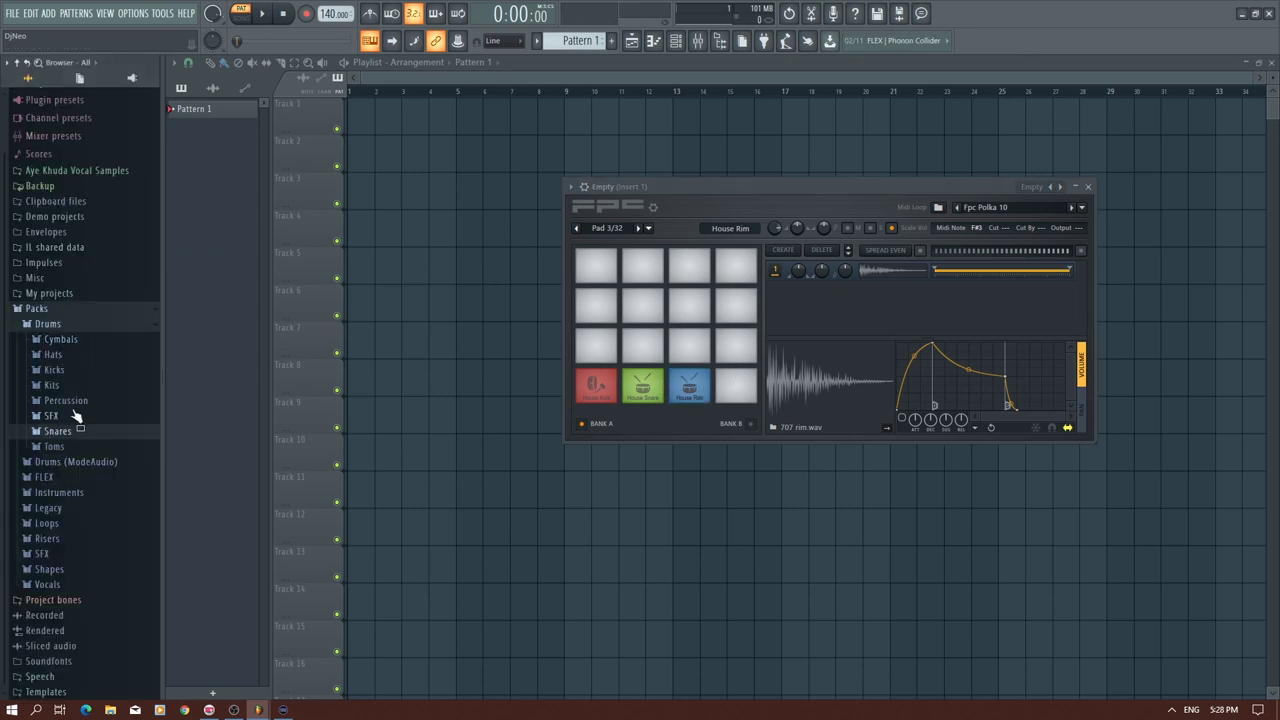
left_click(66, 401)
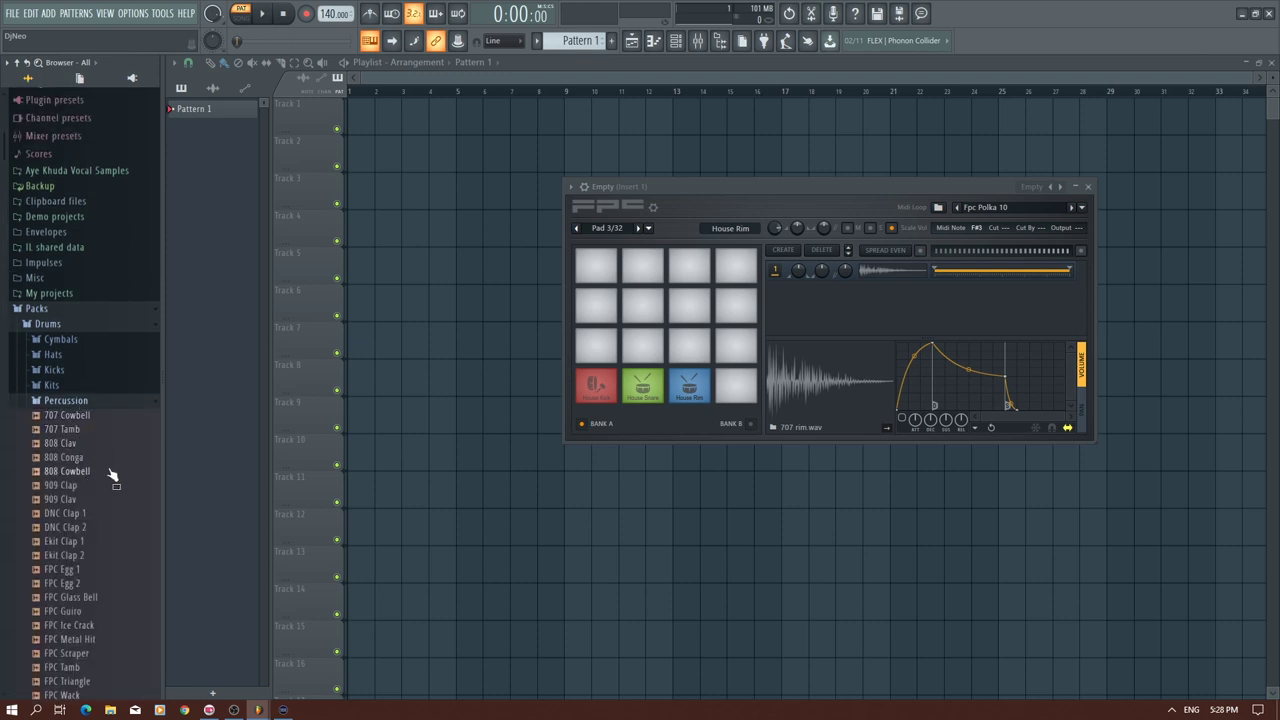
left_click(80, 514)
scroll(80, 522, "down", 4)
left_click(80, 374)
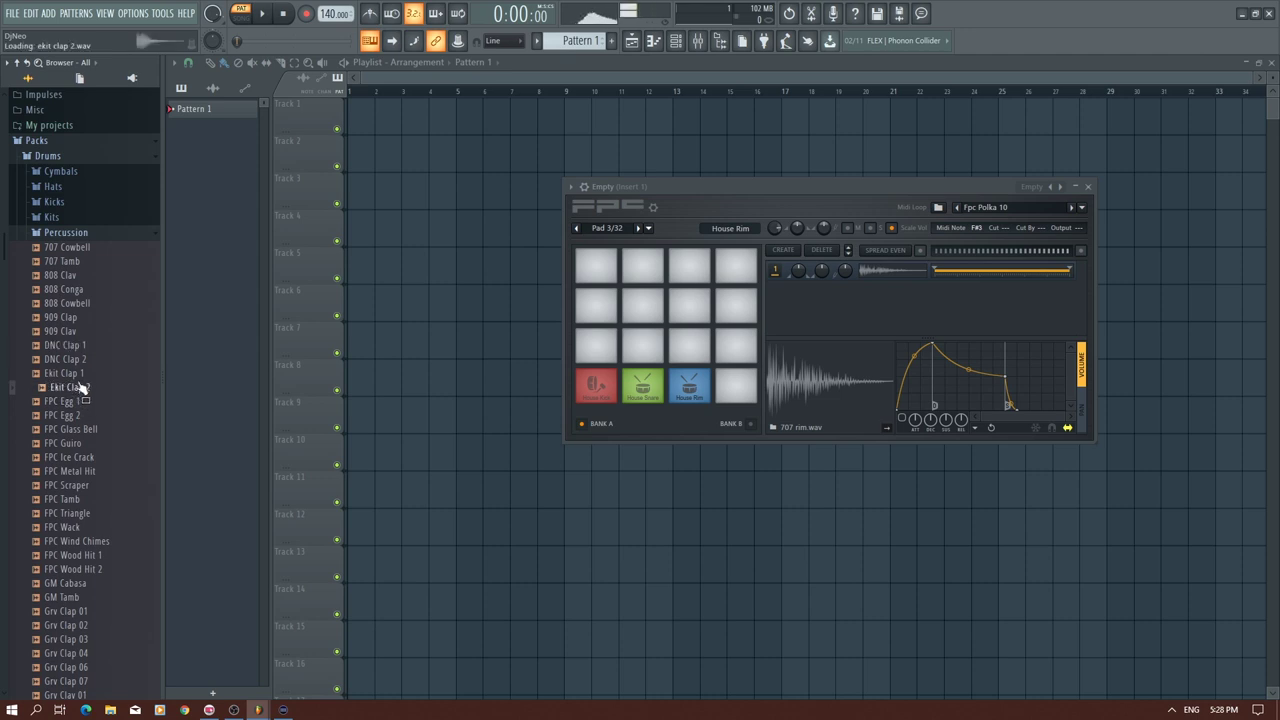
left_click(84, 345)
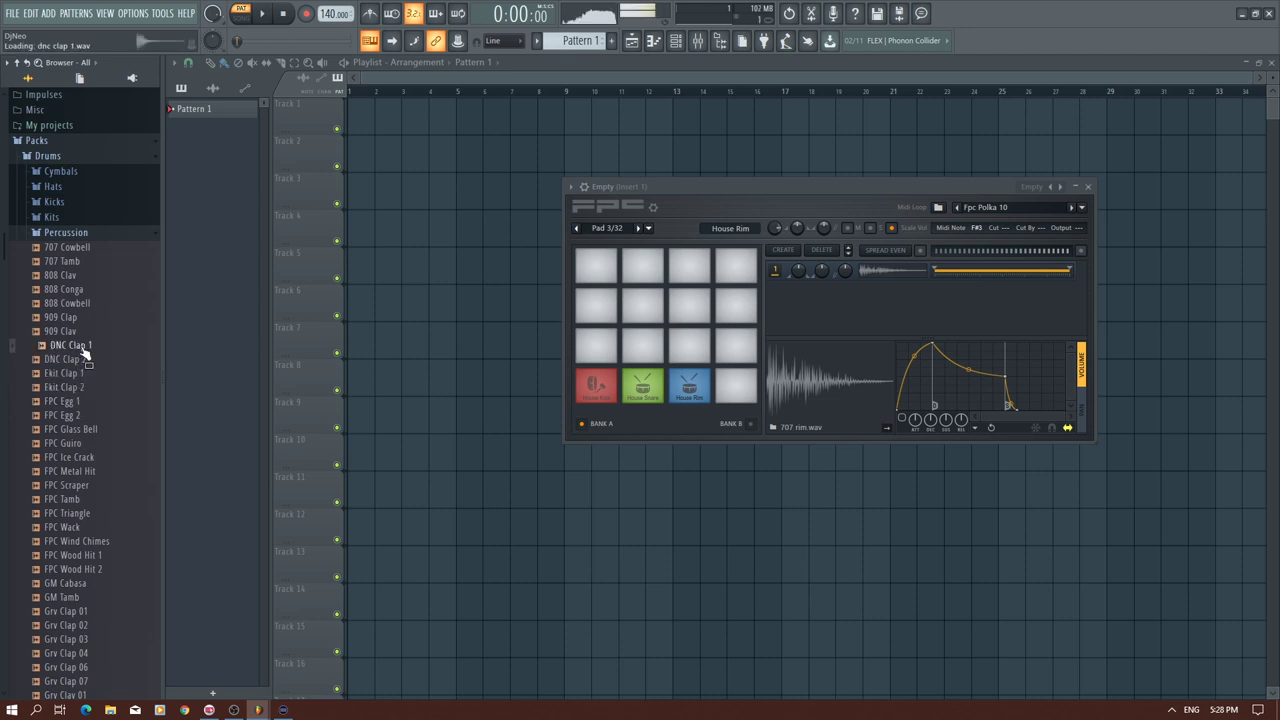
- Preview and compare the Grv Clap samples in the Percussion folder
left_click(80, 612)
left_click(80, 626)
key("Down")
key("Up")
key("Down")
key("Down")
key("Down")
key("Down")
key("Down")
key("Up")
key("Up")
key("Up")
key("Up")
key("Up")
key("Down")
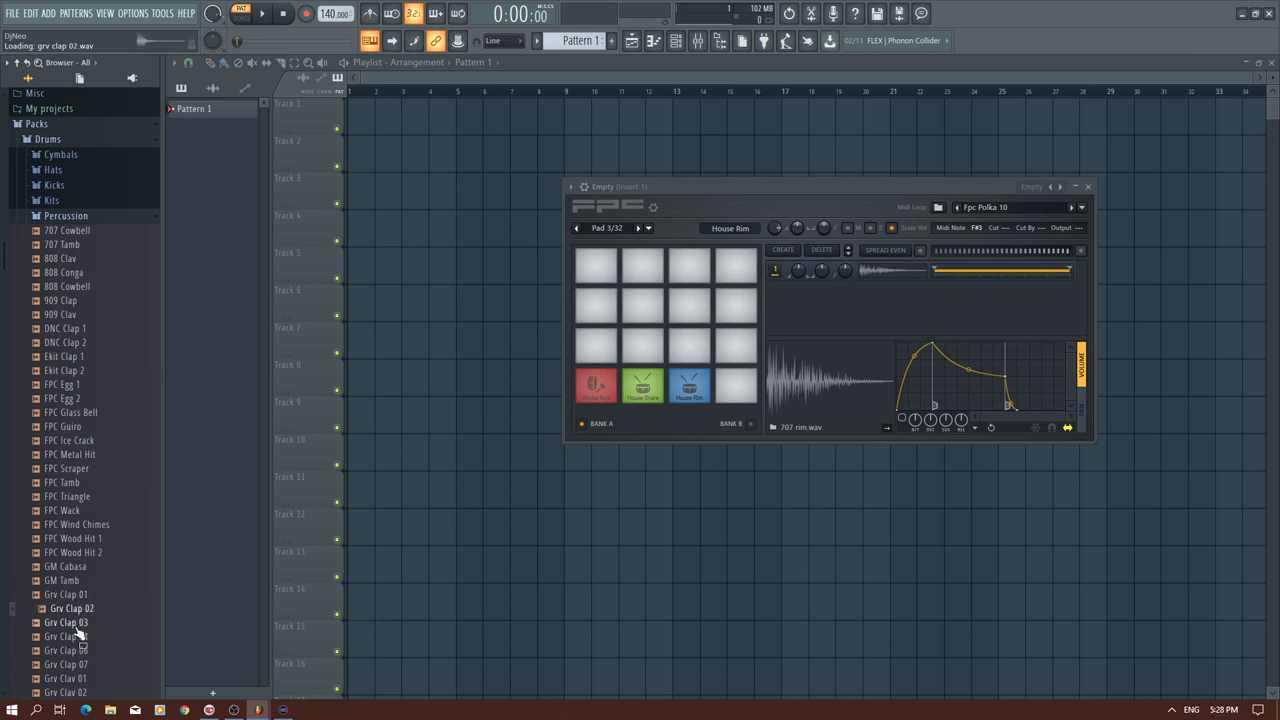
- Preview Grv Clap 02 again and load it into pad 4
left_click(84, 611)
left_click(84, 612)
left_click_drag(84, 614, 746, 410)
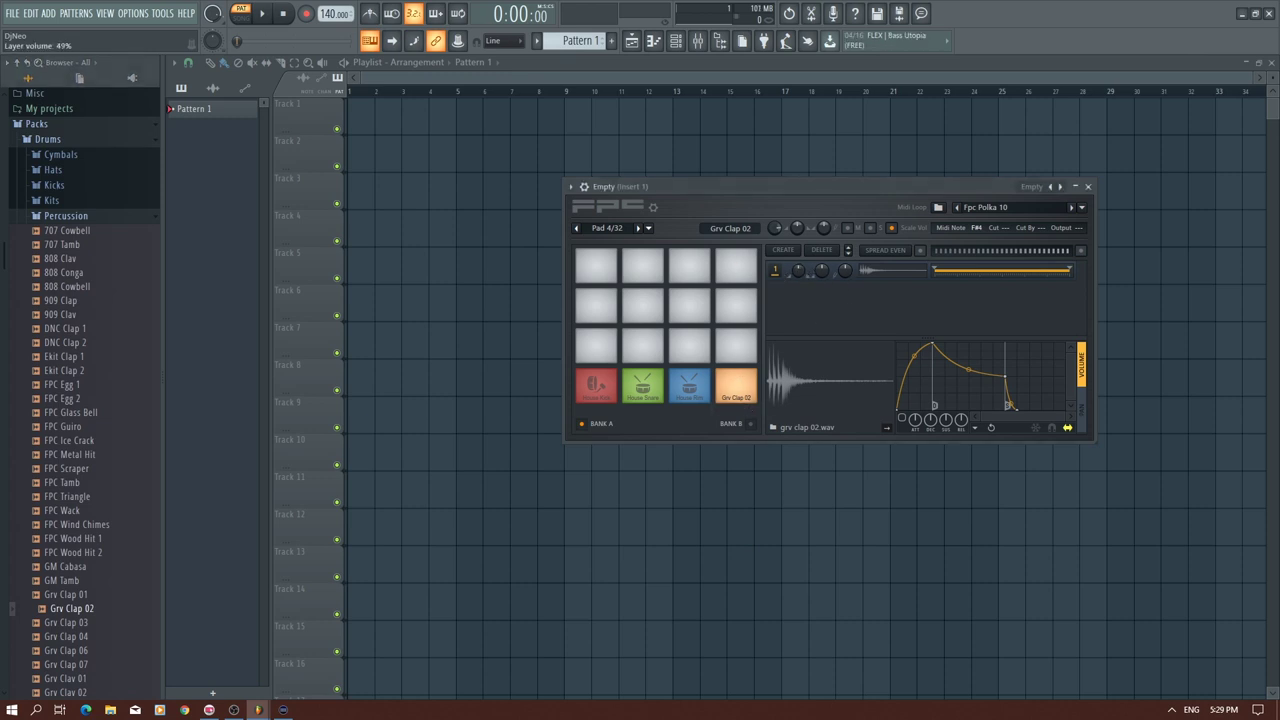
- Enter Clap as the name of pad 4 and open its icon choices
left_click(652, 232)
left_click(640, 256)
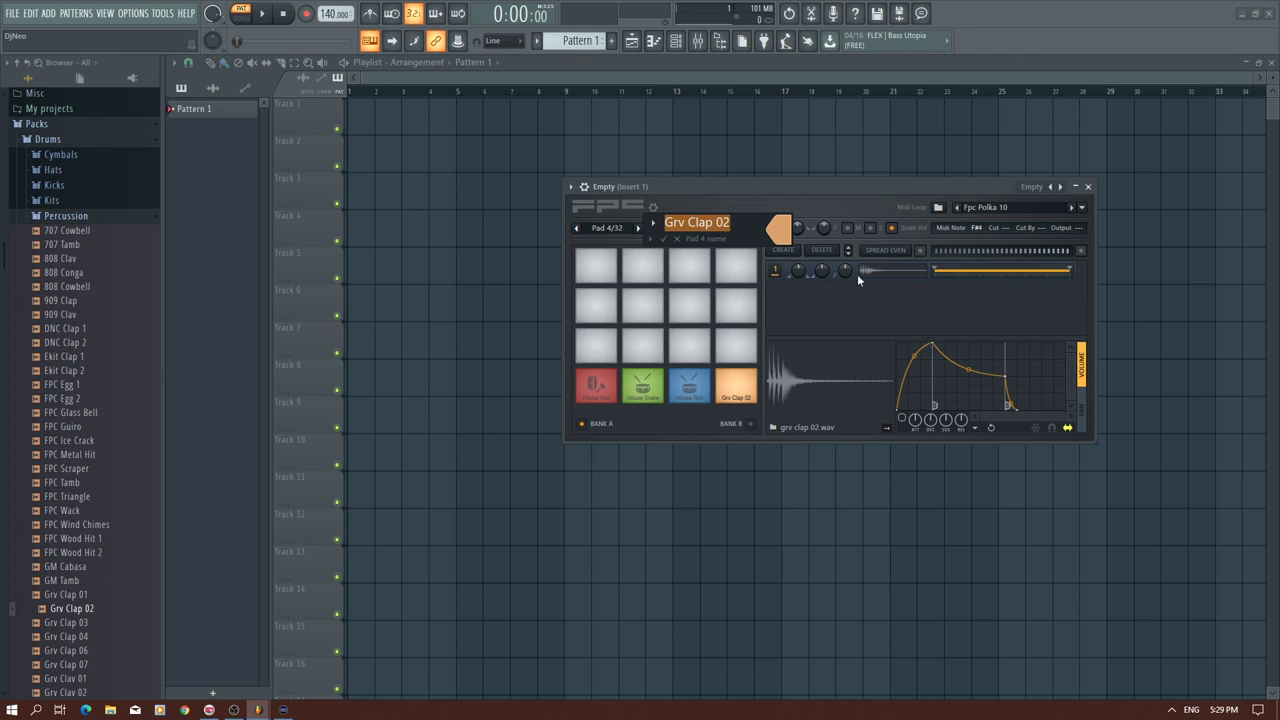
type("Clap")
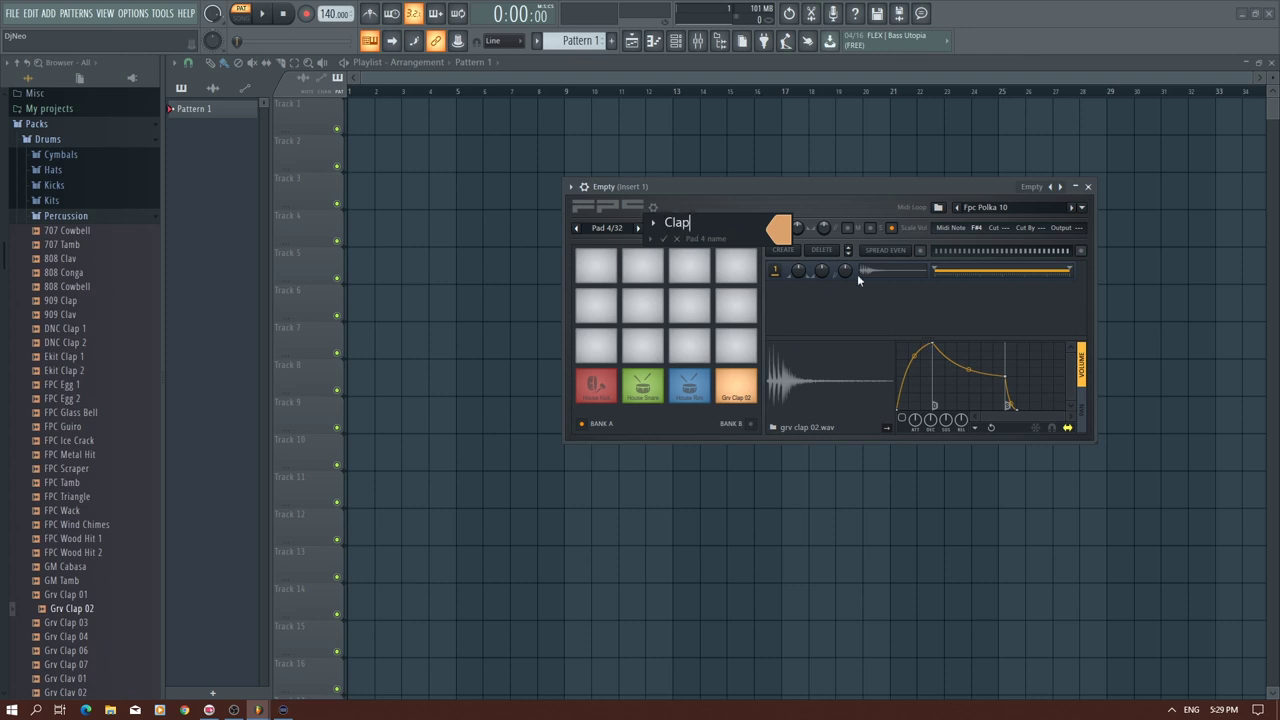
left_click(654, 223)
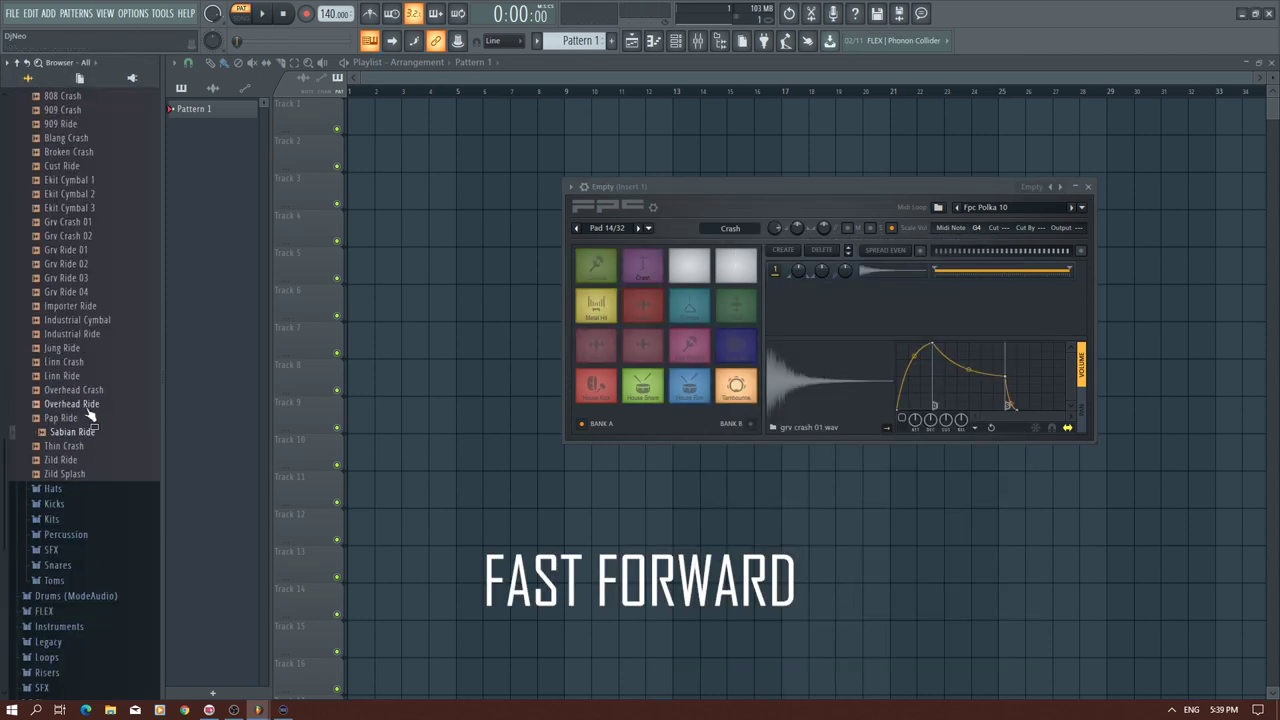
- Load the Sabian Ride sample into pad 15 and name the pad Ride, with a cymbal stand icon and a teal color
left_click(80, 473)
left_click_drag(72, 433, 689, 266)
left_click(722, 664)
left_click(706, 223)
key("BackSpace")
key("BackSpace")
key("BackSpace")
key("BackSpace")
key("BackSpace")
key("BackSpace")
key("BackSpace")
left_click(779, 225)
left_click(866, 332)
key("Return")
- Preview the samples in the Hats folder down to Grv CH 07 and load that sample into pad 16
scroll(75, 395, "up", 6)
left_click(63, 389)
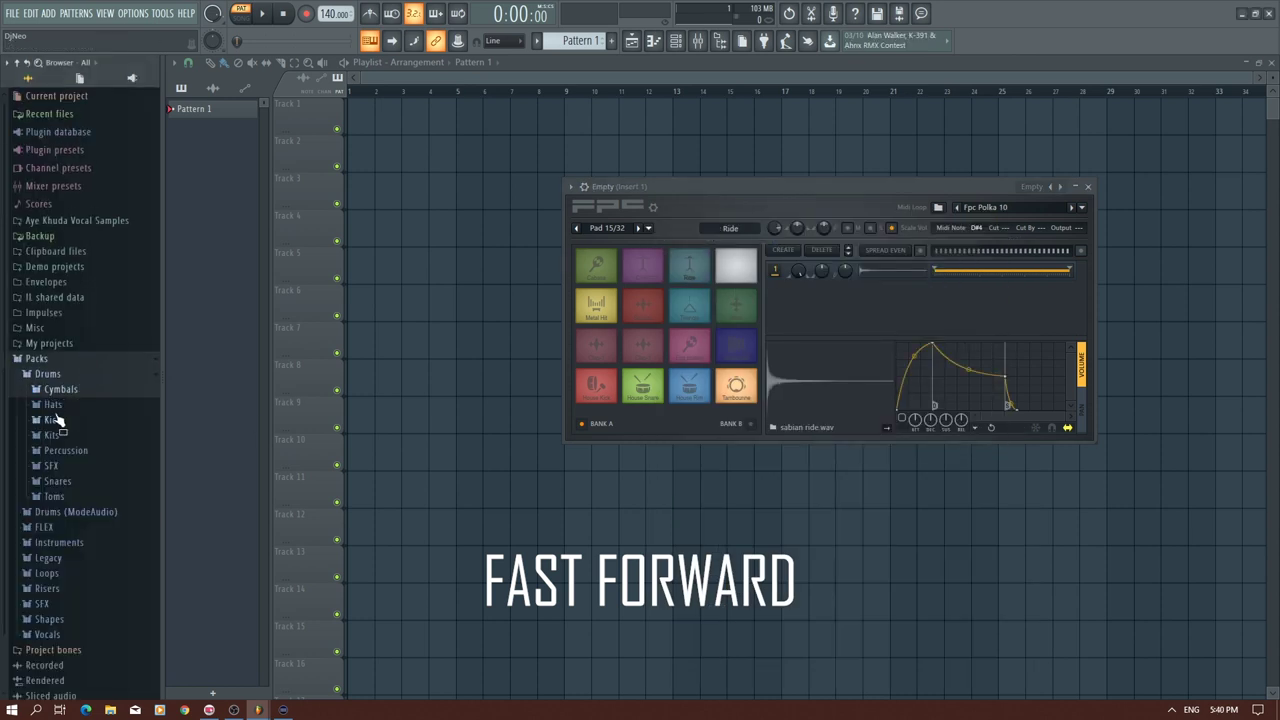
left_click(68, 405)
left_click(78, 397)
left_click(72, 453)
left_click(71, 468)
left_click(70, 510)
left_click(72, 579)
key("Down")
key("Down")
key("Down")
key("Down")
key("Down")
key("Down")
key("Down")
key("Down")
key("Down")
key("Down")
key("Down")
key("Down")
key("Down")
key("Down")
key("Down")
key("Down")
key("Down")
key("Down")
key("Down")
key("Down")
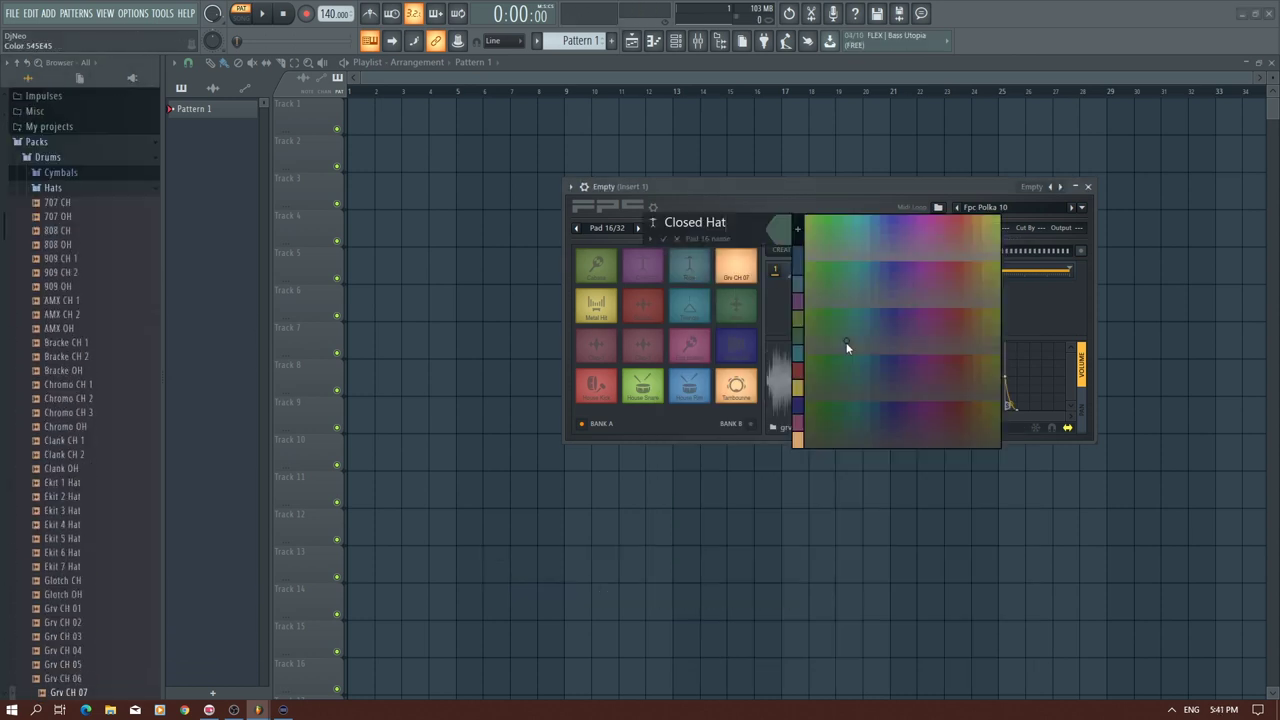
- Give pad 16 a muted gray-green color and apply it together with the Closed Hat name
left_click(847, 344)
key("Return")
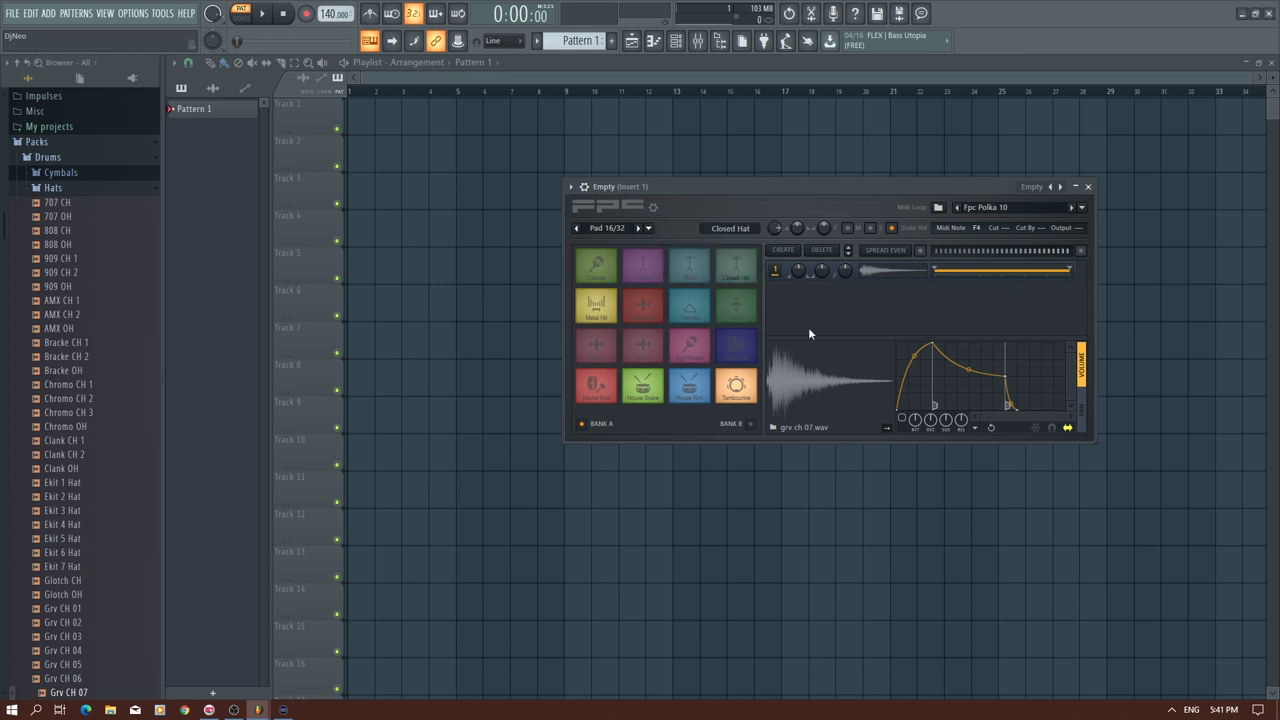
- Audition the finished drum pads one after another, from Closed Hat down to House Kick
left_click(740, 264)
left_click(614, 312)
left_click(648, 312)
left_click(689, 312)
left_click(736, 312)
left_click(737, 346)
left_click(690, 354)
left_click(636, 350)
left_click(596, 346)
left_click(598, 386)
left_click(642, 388)
left_click(689, 388)
left_click(736, 390)
left_click(689, 388)
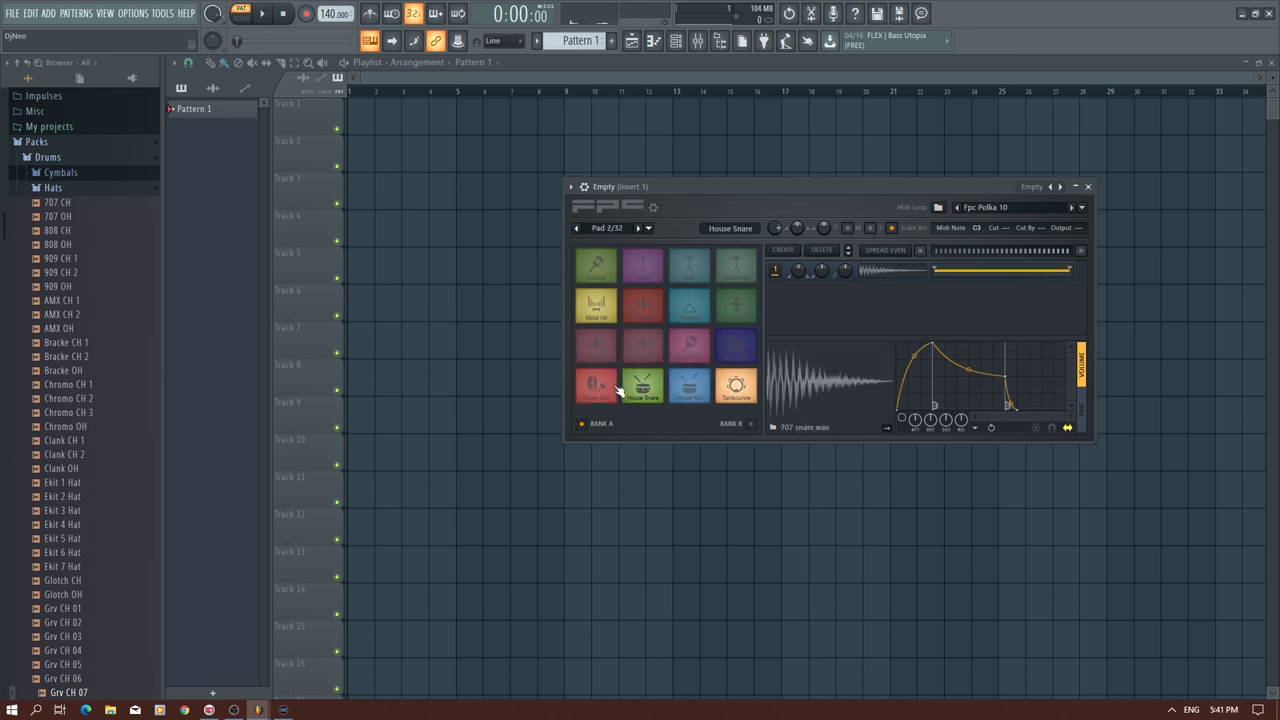
left_click(598, 388)
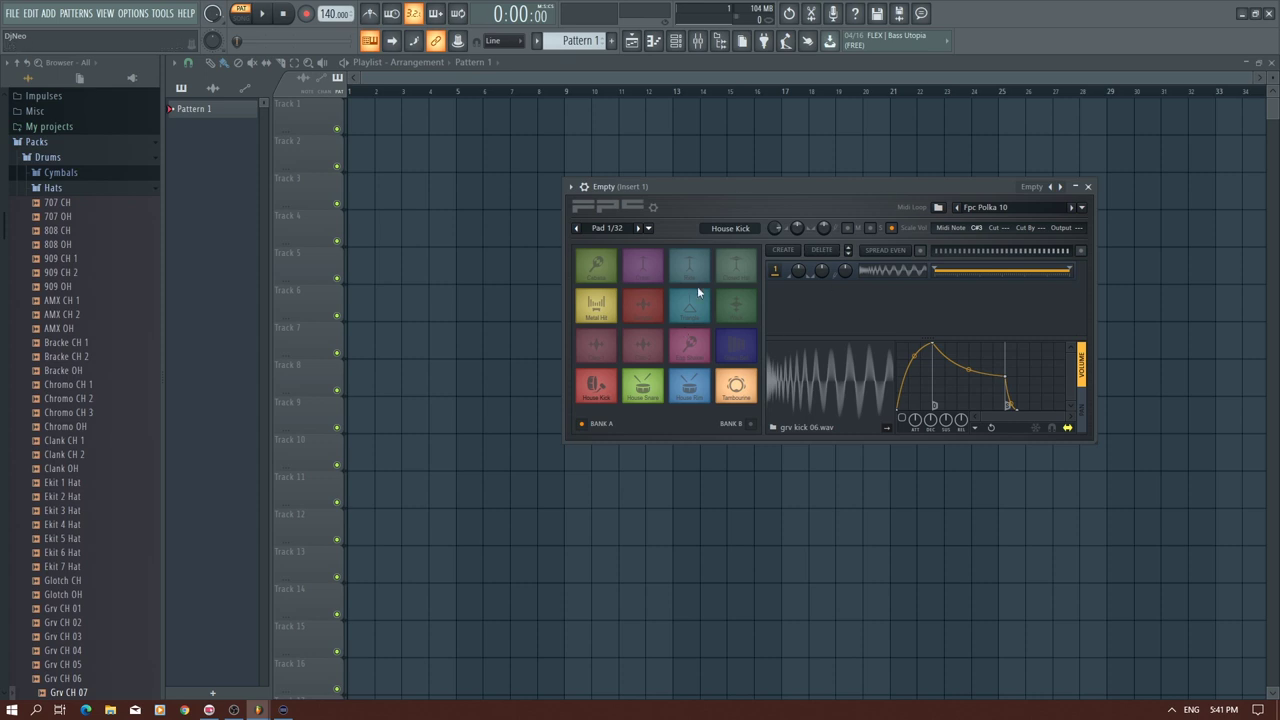
- Open the mixer and arrange the FPC window directly above it so both are fully visible
left_click(697, 40)
left_click_drag(747, 185, 671, 106)
left_click_drag(680, 380, 765, 375)
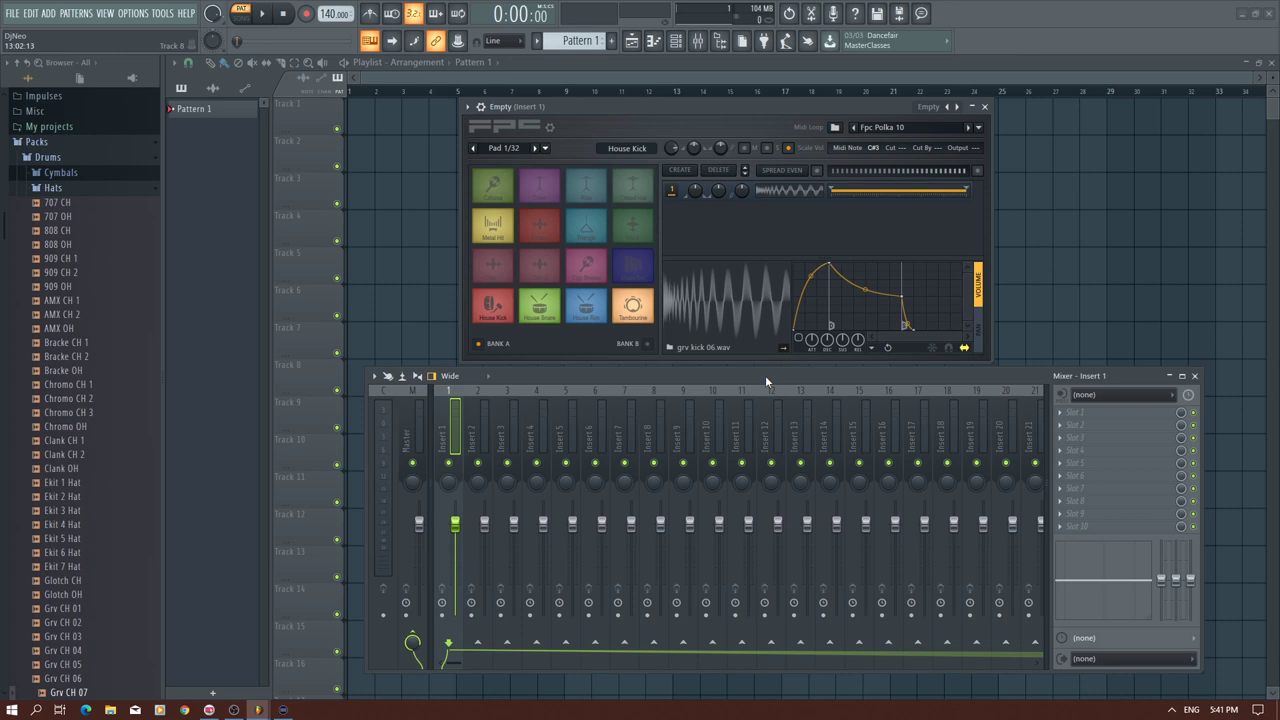
left_click_drag(732, 374, 760, 370)
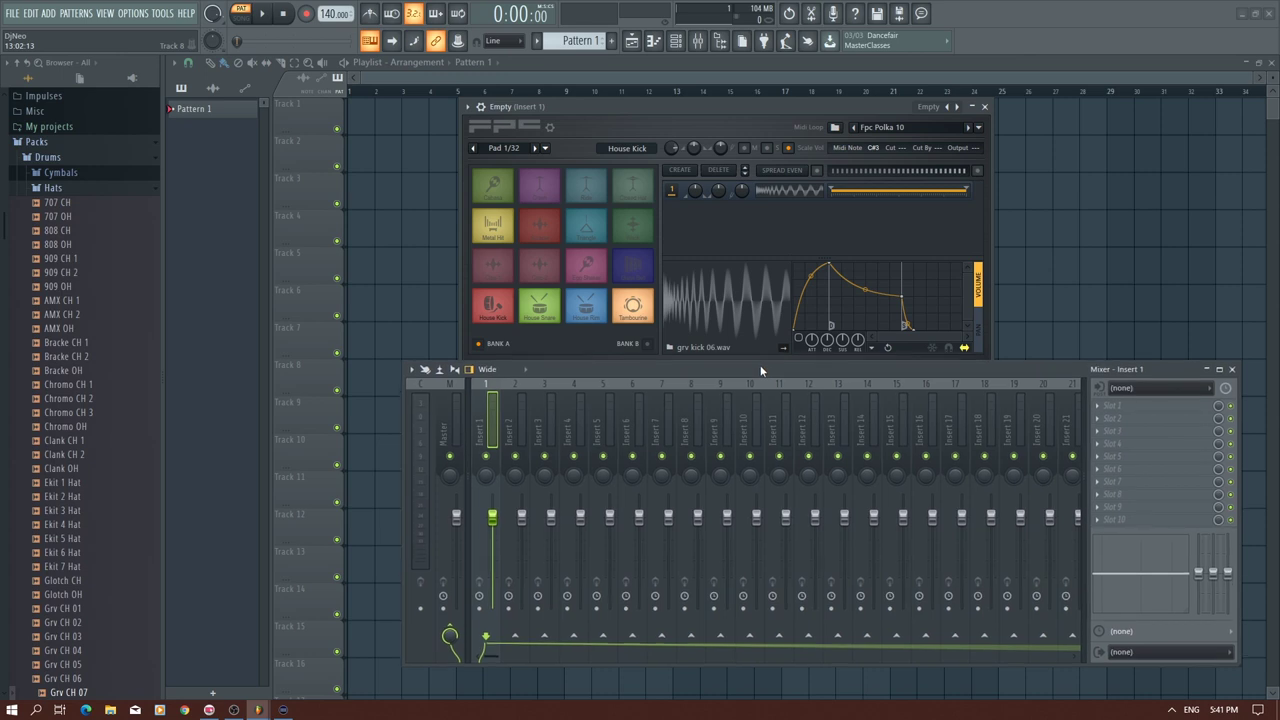
left_click_drag(672, 104, 615, 98)
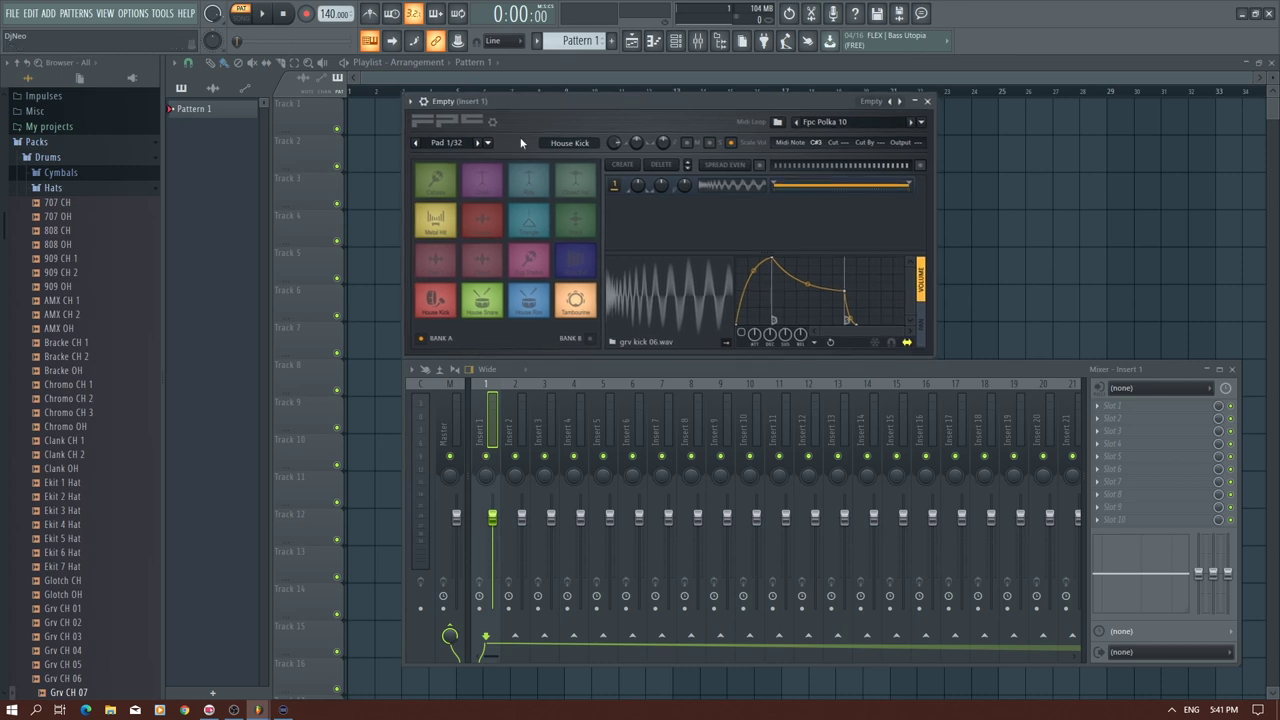
- Audition the House Kick pad and label mixer insert 1 with the Kick name preset
left_click(440, 298)
left_click(440, 298)
left_click(440, 298)
left_click(437, 311)
right_click(486, 432)
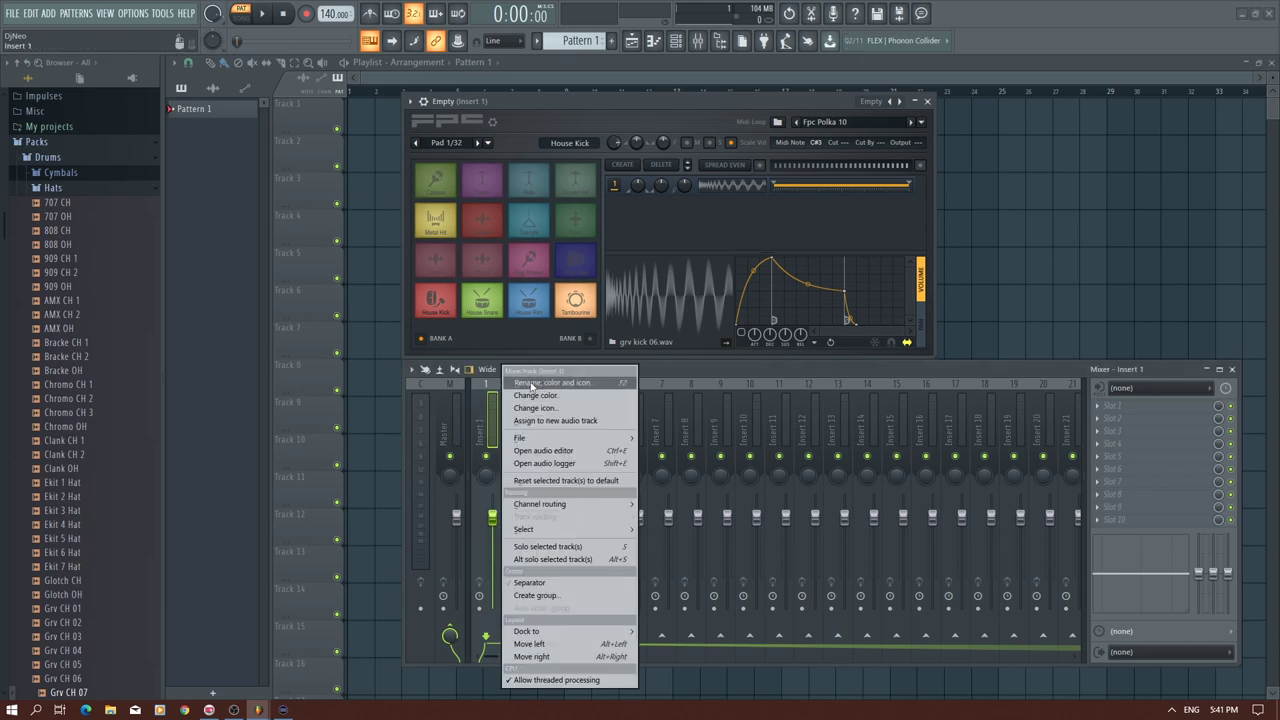
left_click(531, 386)
left_click(396, 380)
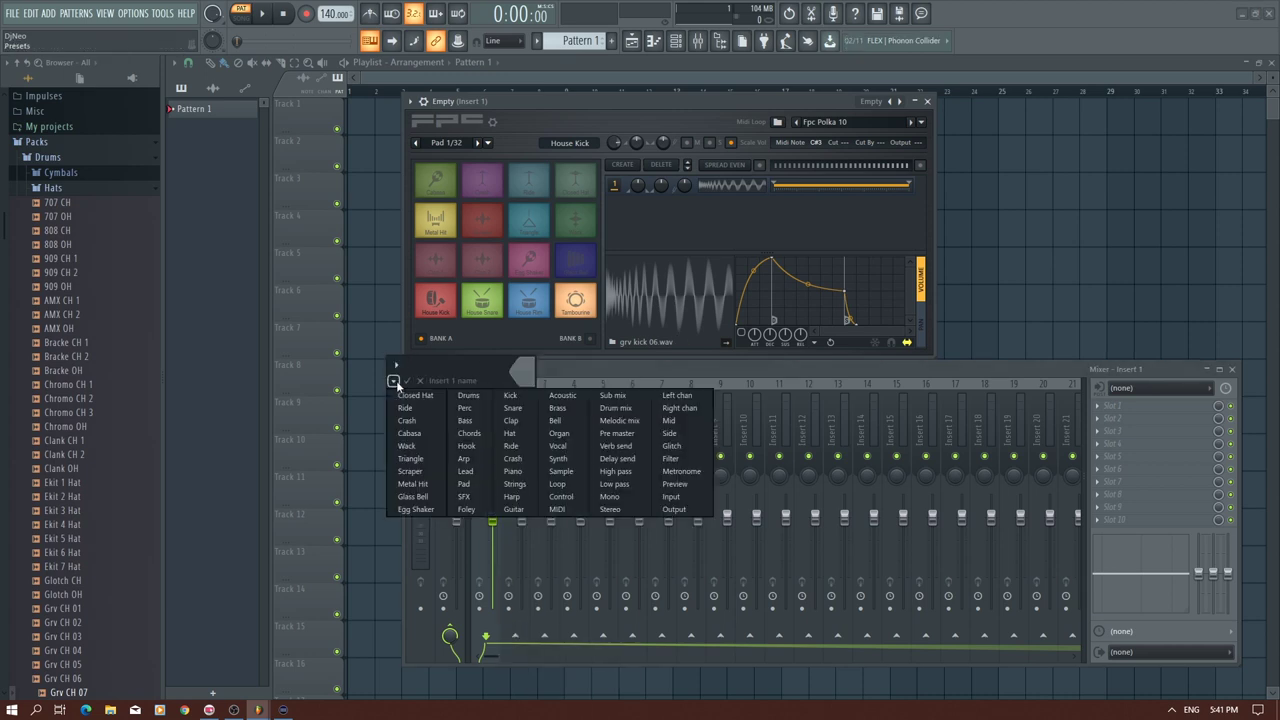
left_click(510, 396)
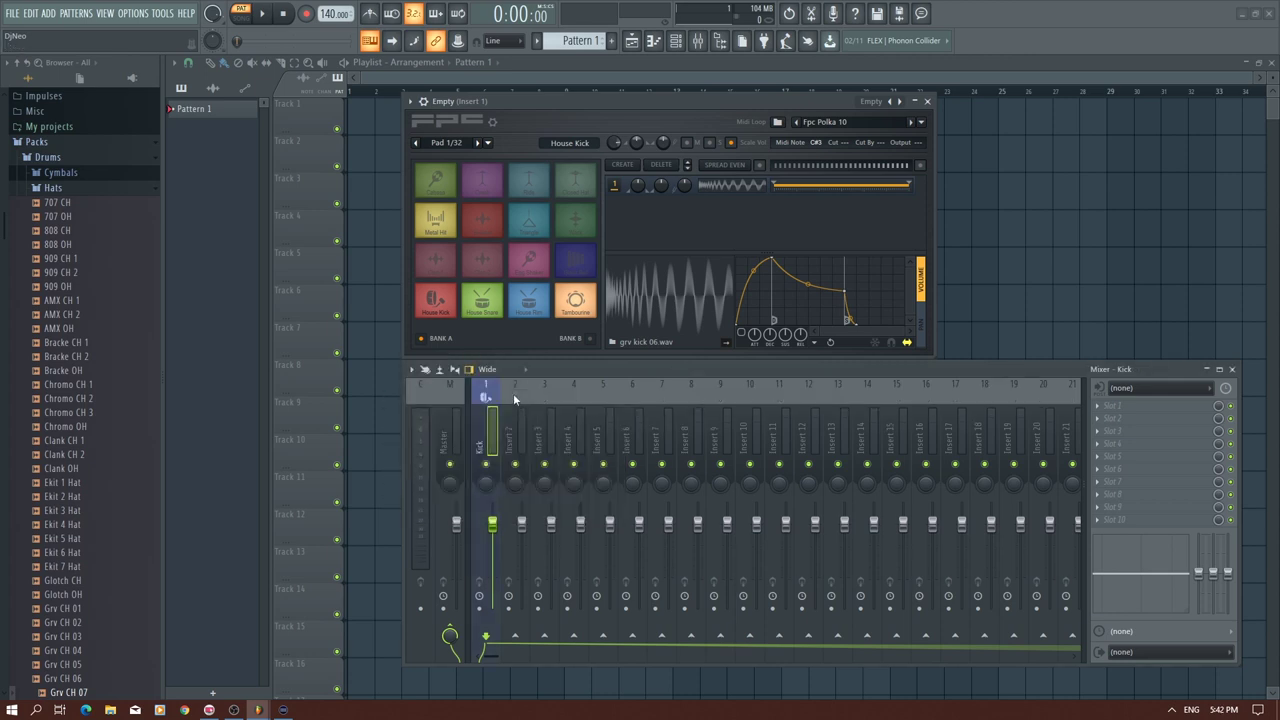
- Audition the House Snare pad and set its output to 1
left_click(495, 305)
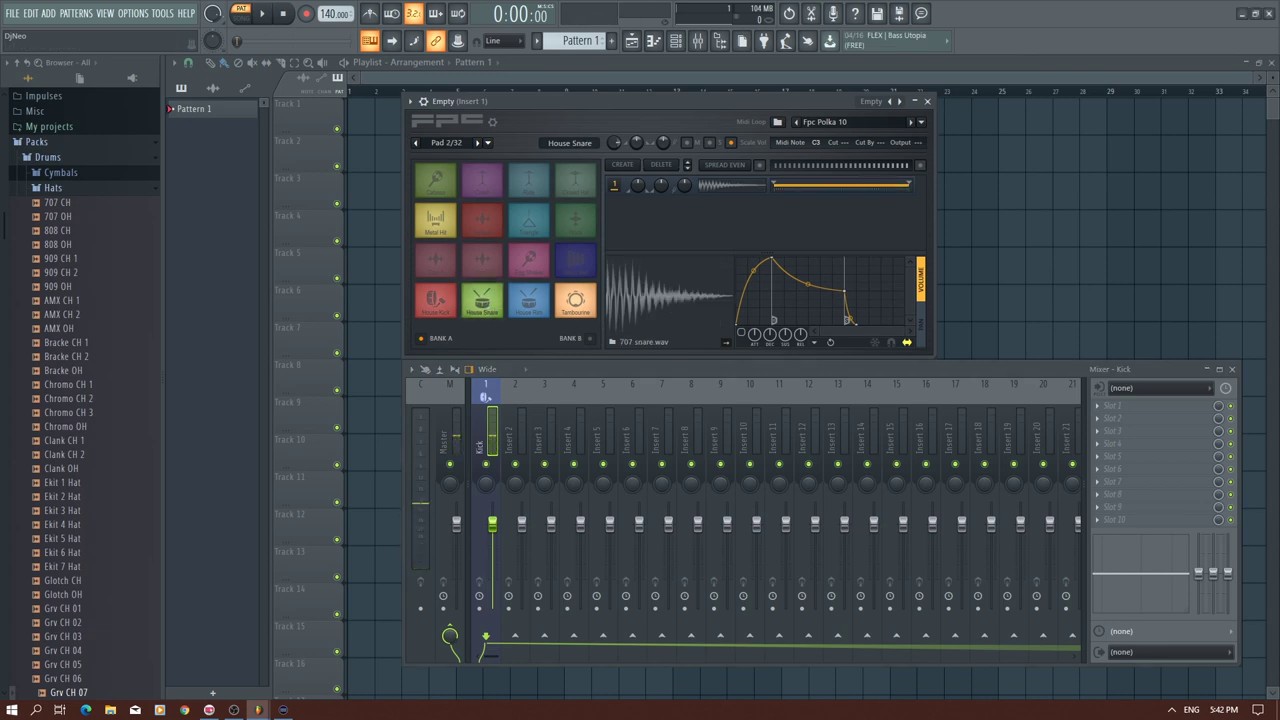
left_click(495, 308)
- Label mixer insert 2 with the Snare name preset
right_click(507, 434)
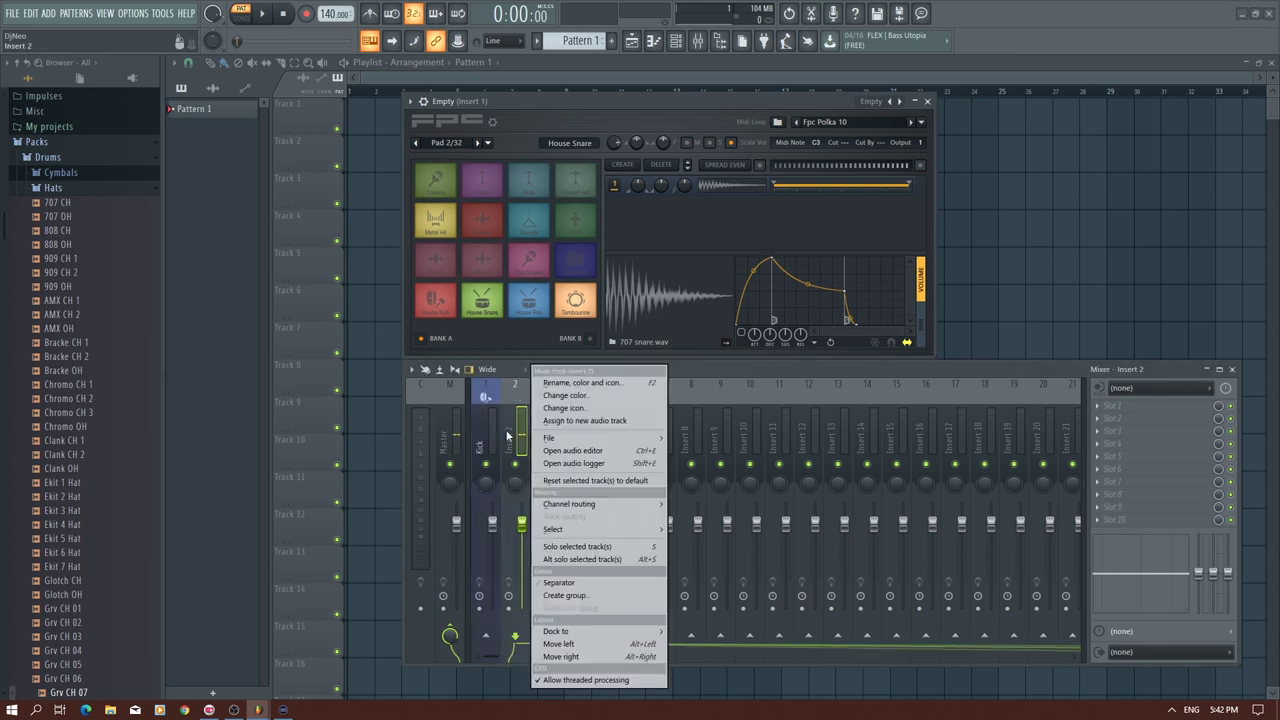
left_click(551, 382)
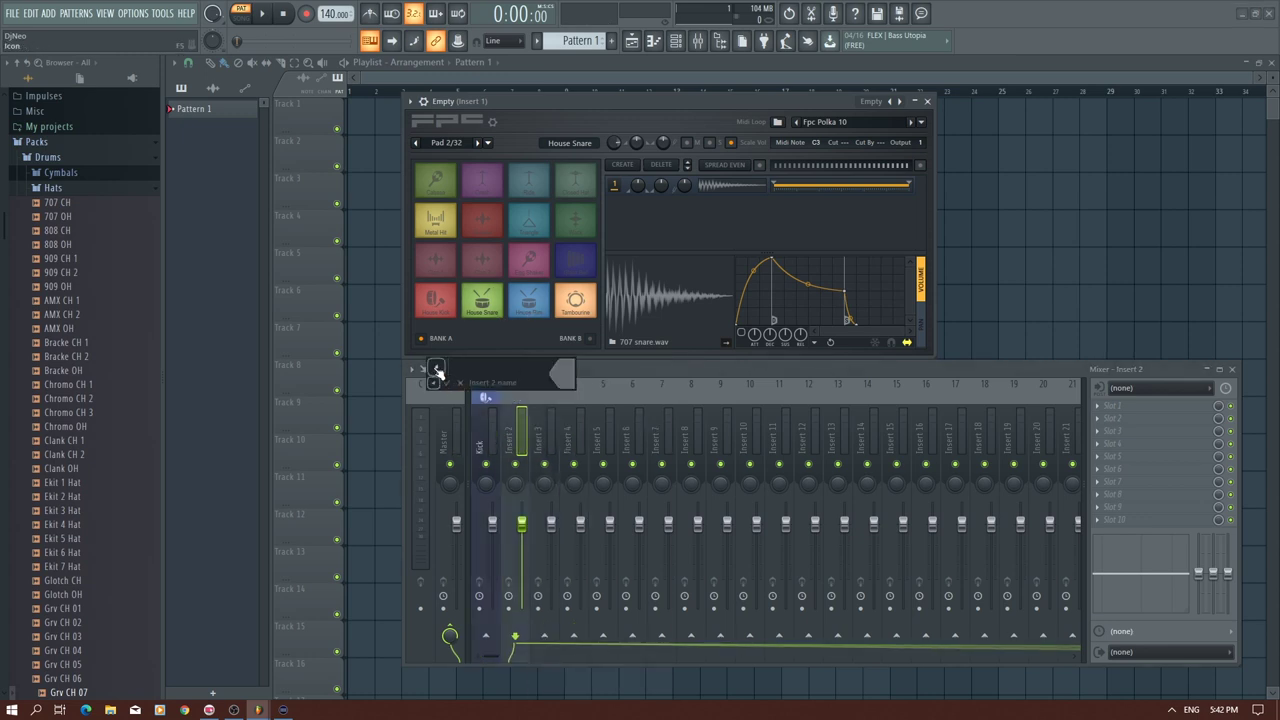
left_click(437, 369)
left_click(453, 267)
left_click(433, 384)
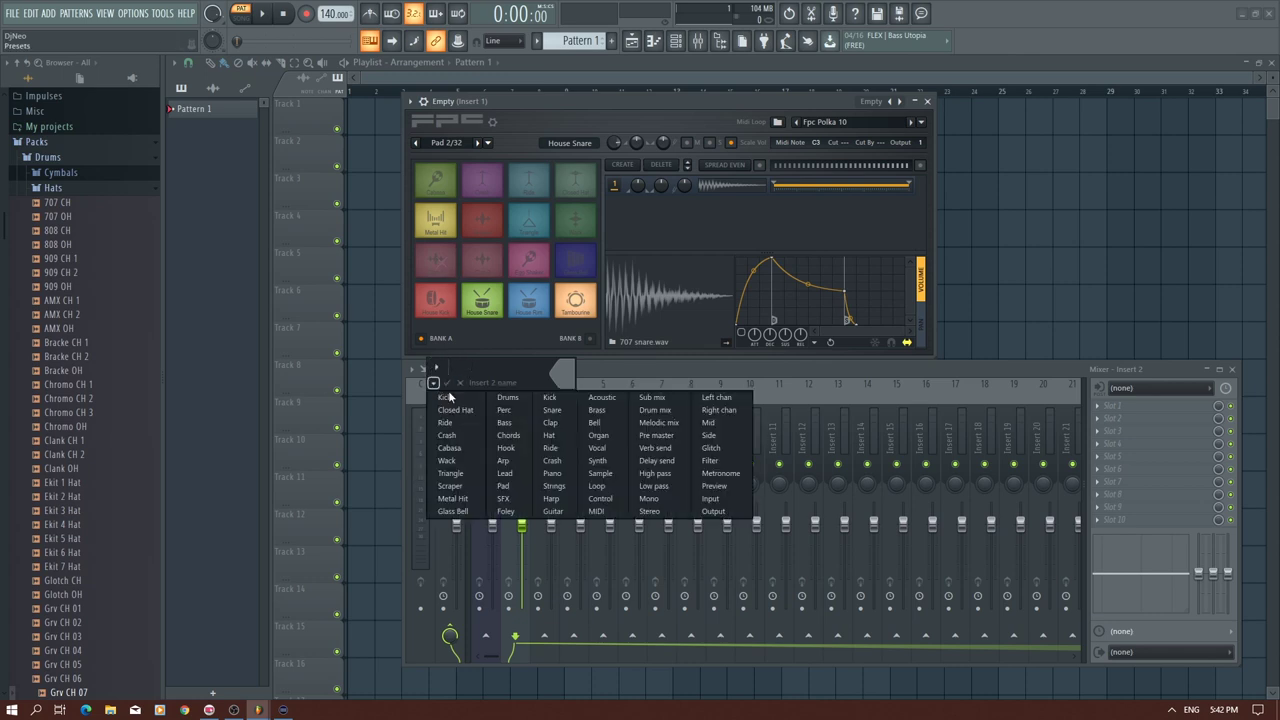
left_click(562, 411)
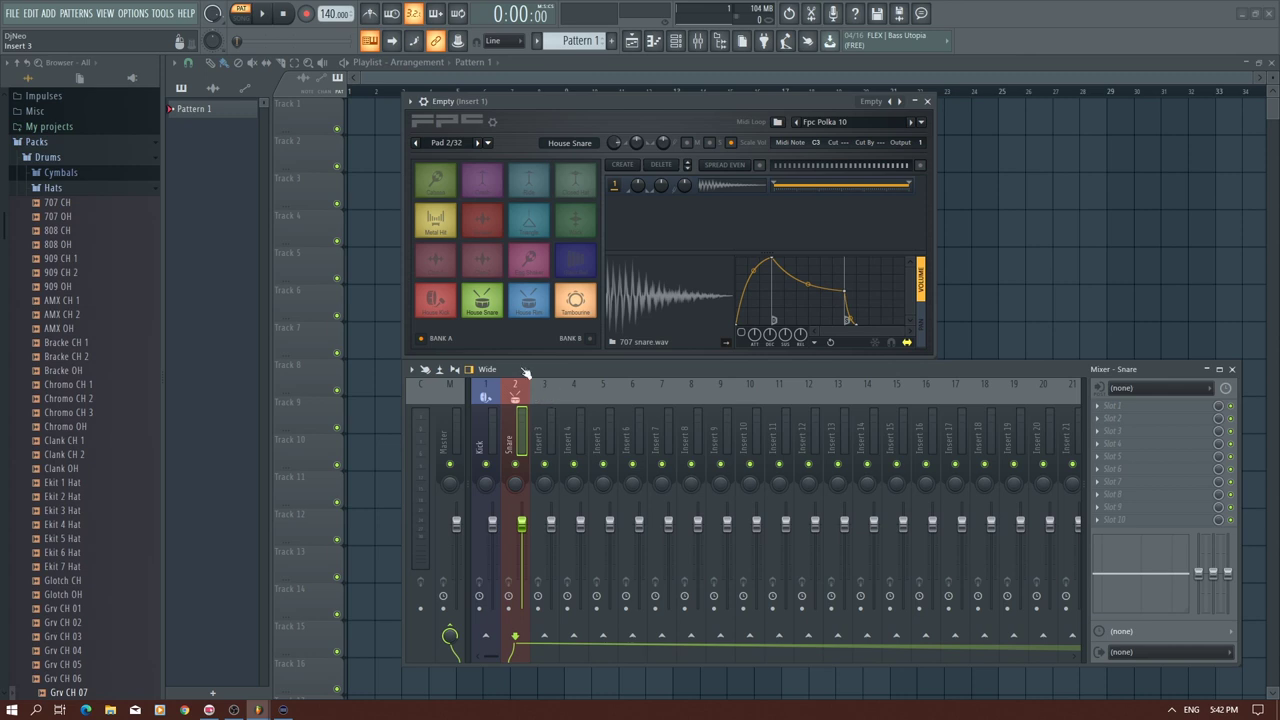
- Set the House Rim pad's output to 2, audition it, and label mixer insert 3 with the Snare name preset
left_click(528, 305)
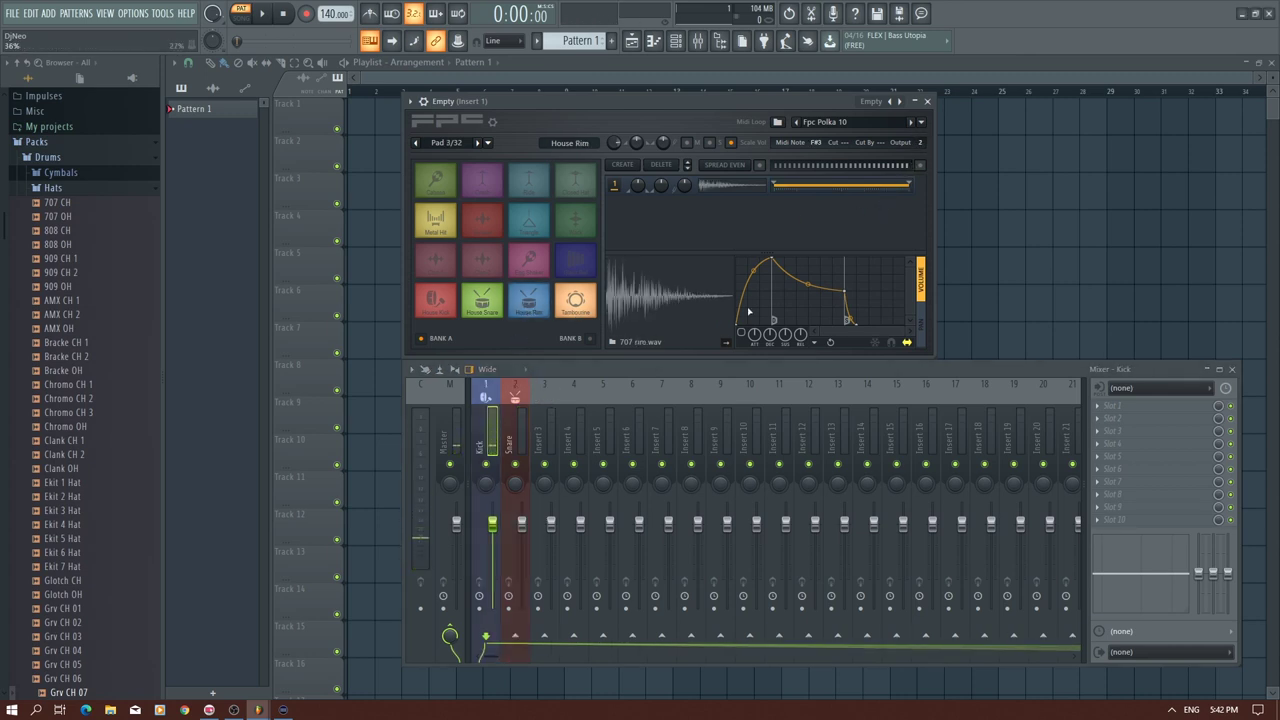
left_click(537, 314)
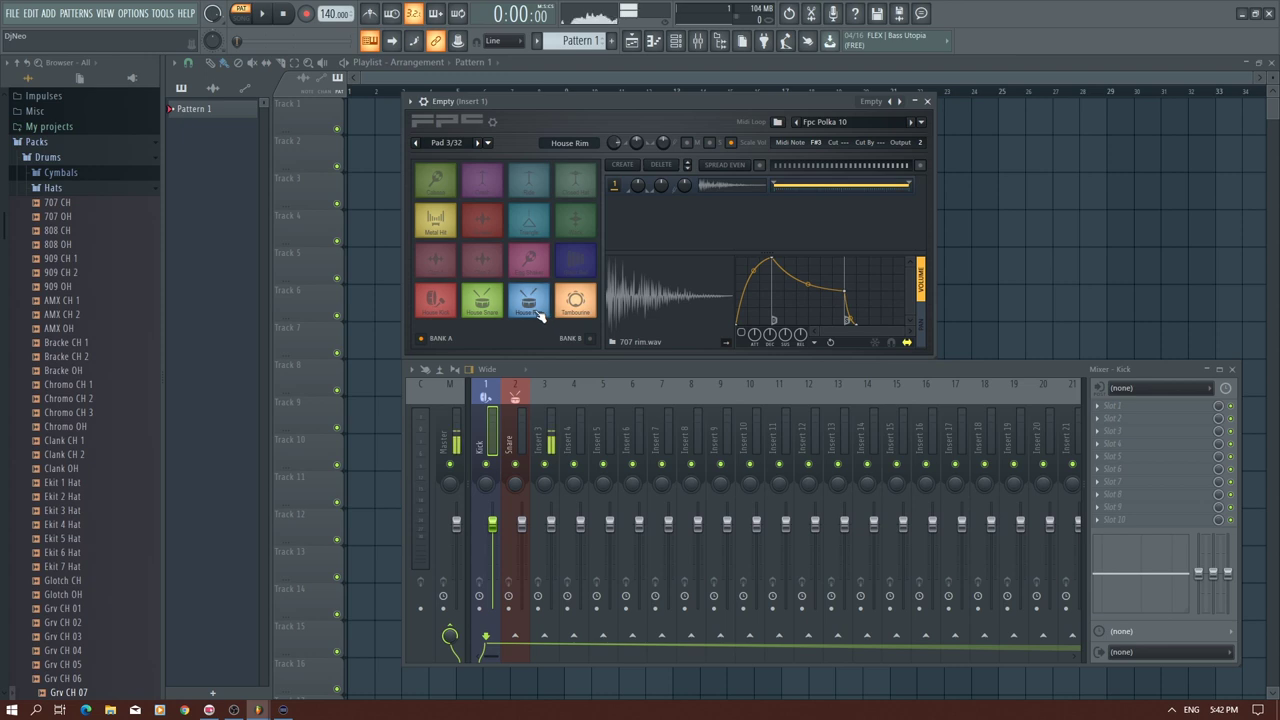
left_click(553, 425)
right_click(559, 418)
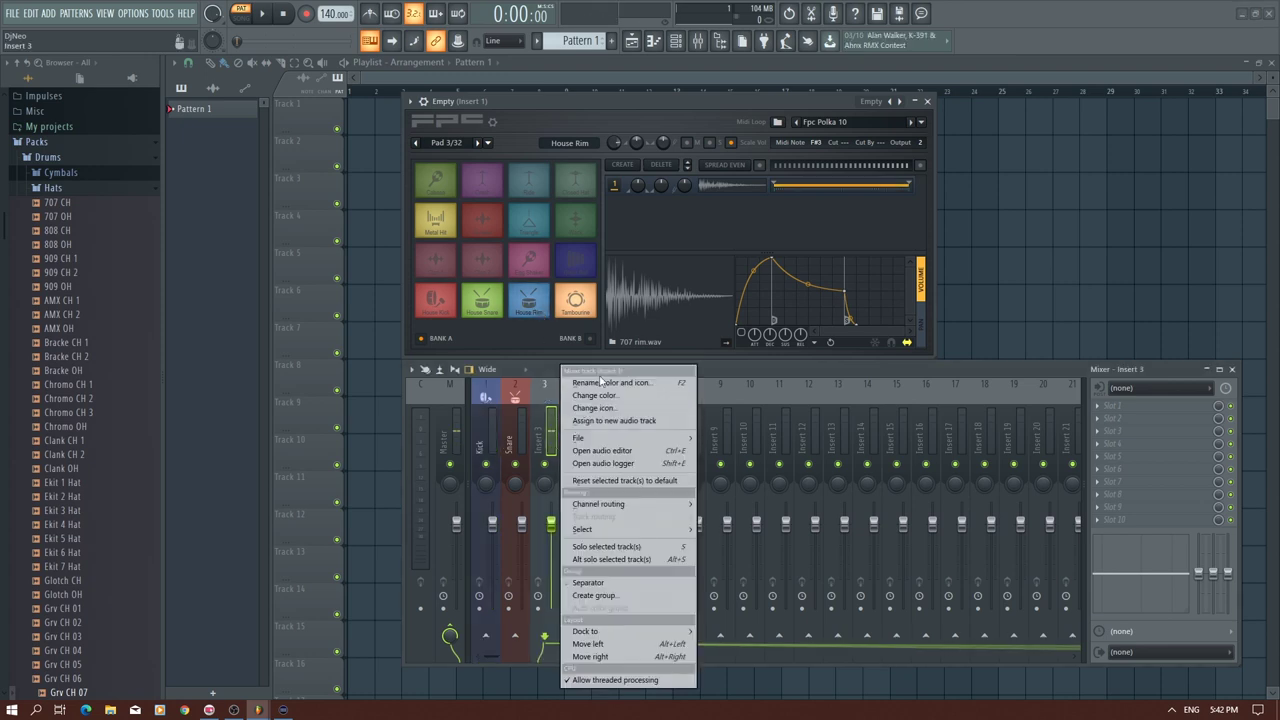
left_click(602, 382)
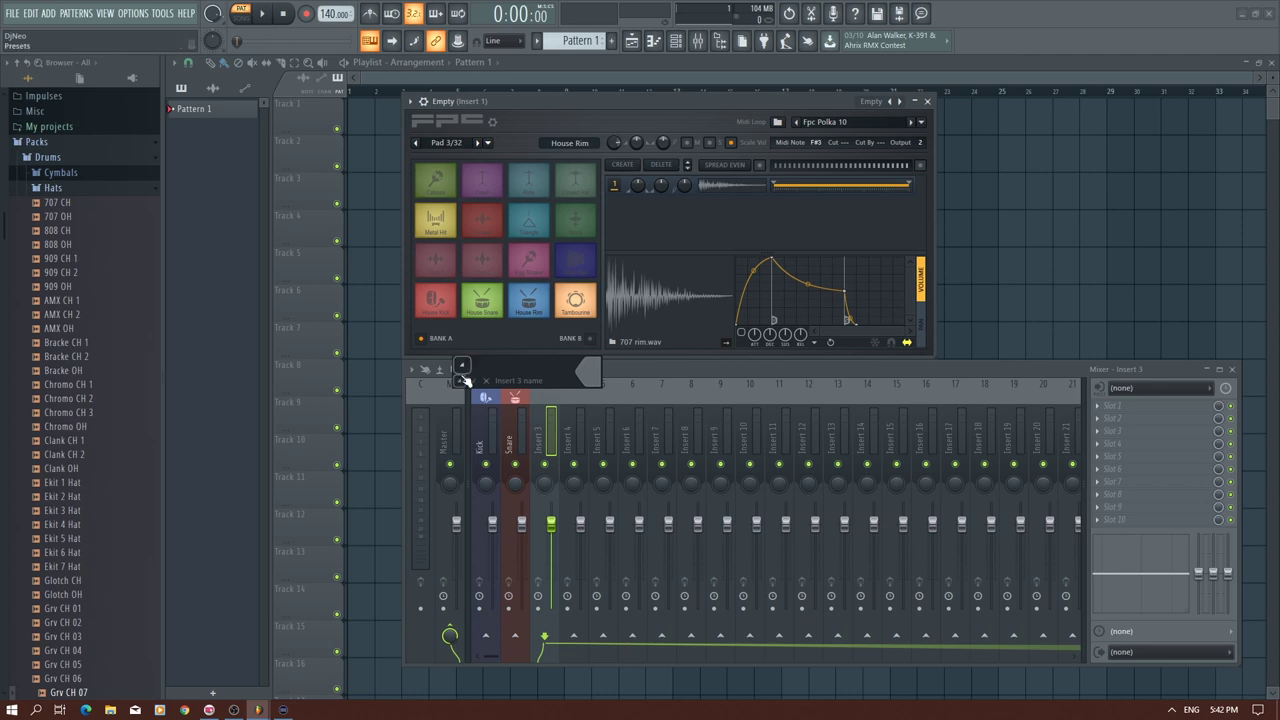
left_click(462, 366)
left_click(537, 423)
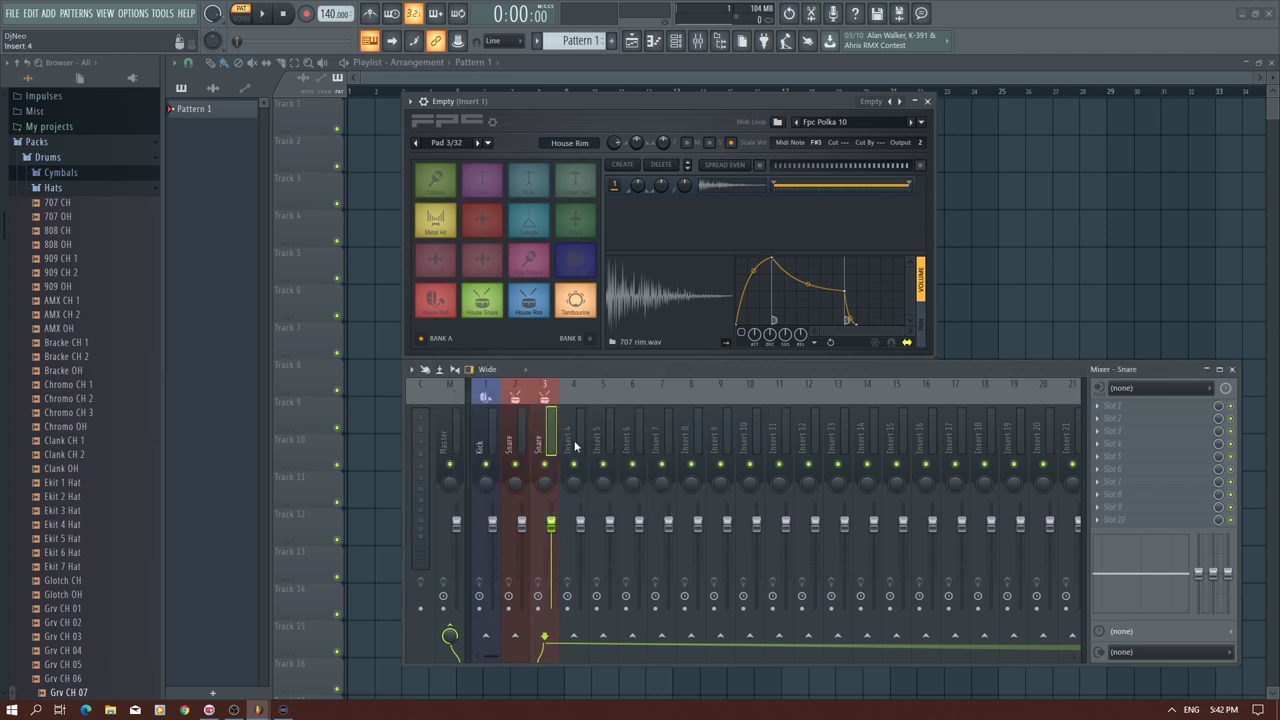
- Set the Tambourine pad's output to 3 and audition the pad
left_click(575, 441)
left_click(575, 300)
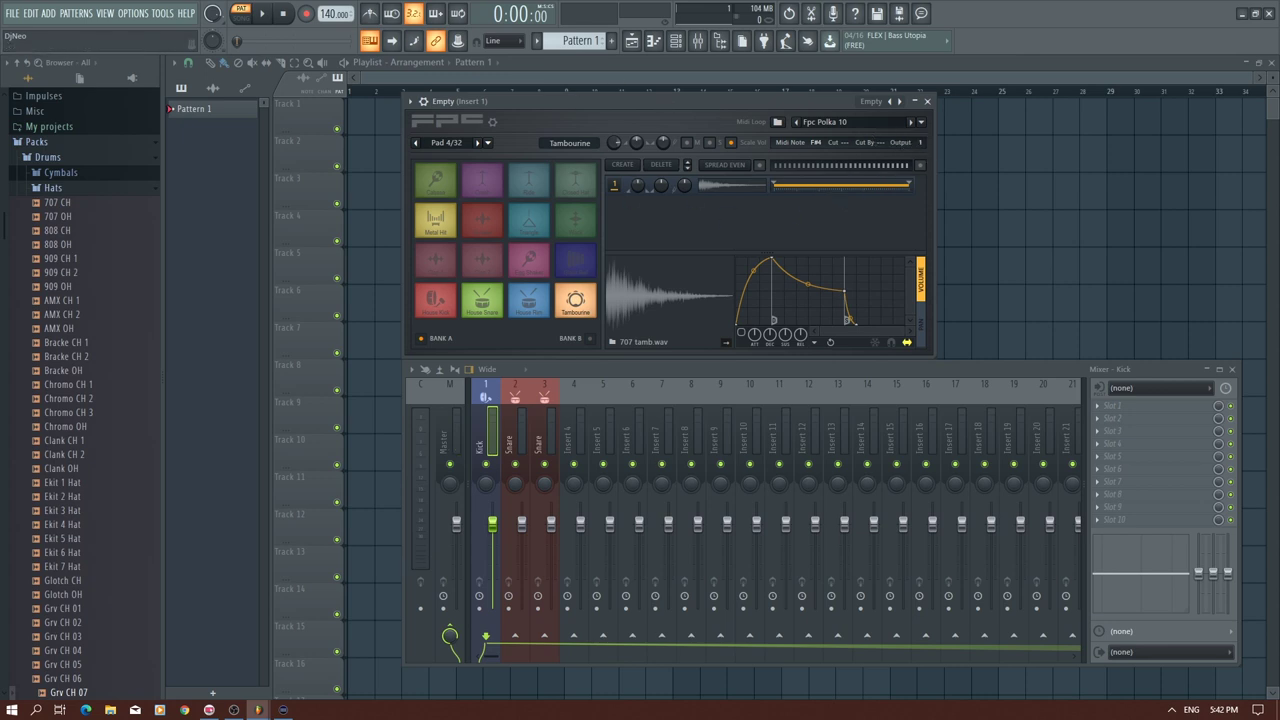
left_click(585, 302)
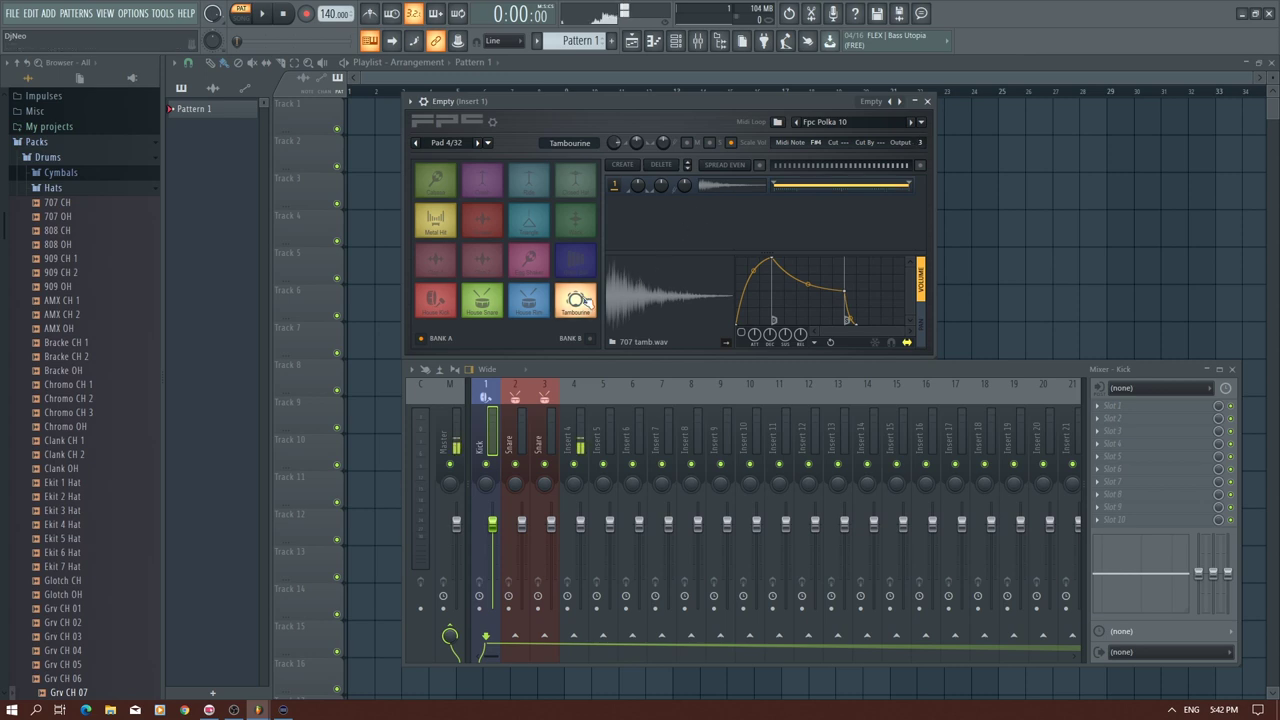
left_click(585, 302)
- Name mixer insert 4 Tambourine and give it an orange color and the tambourine icon
right_click(569, 482)
left_click(620, 408)
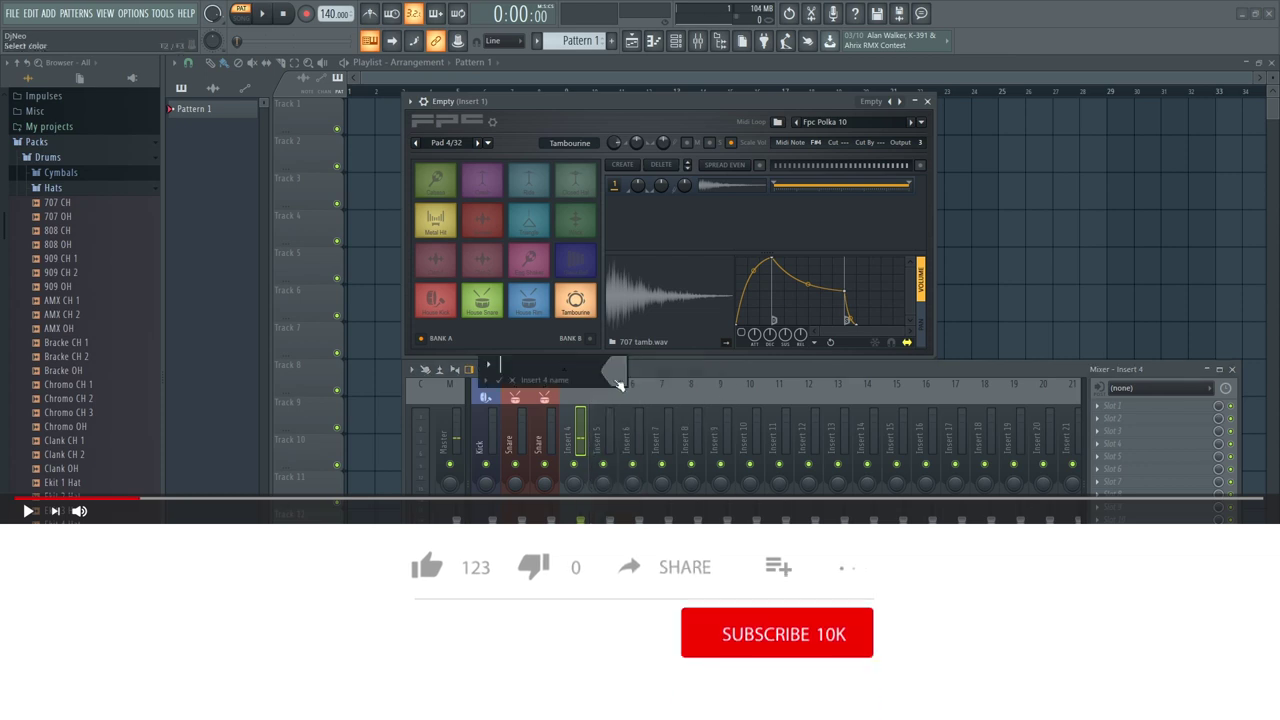
left_click(485, 380)
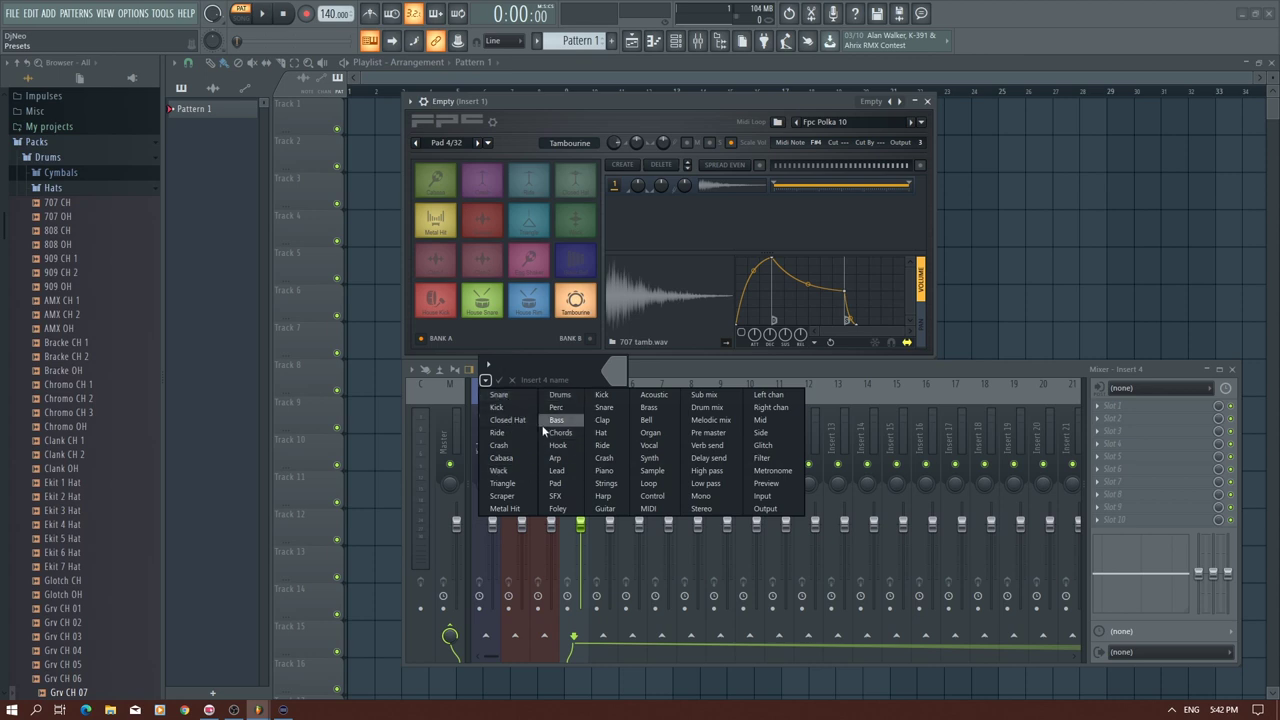
left_click(528, 364)
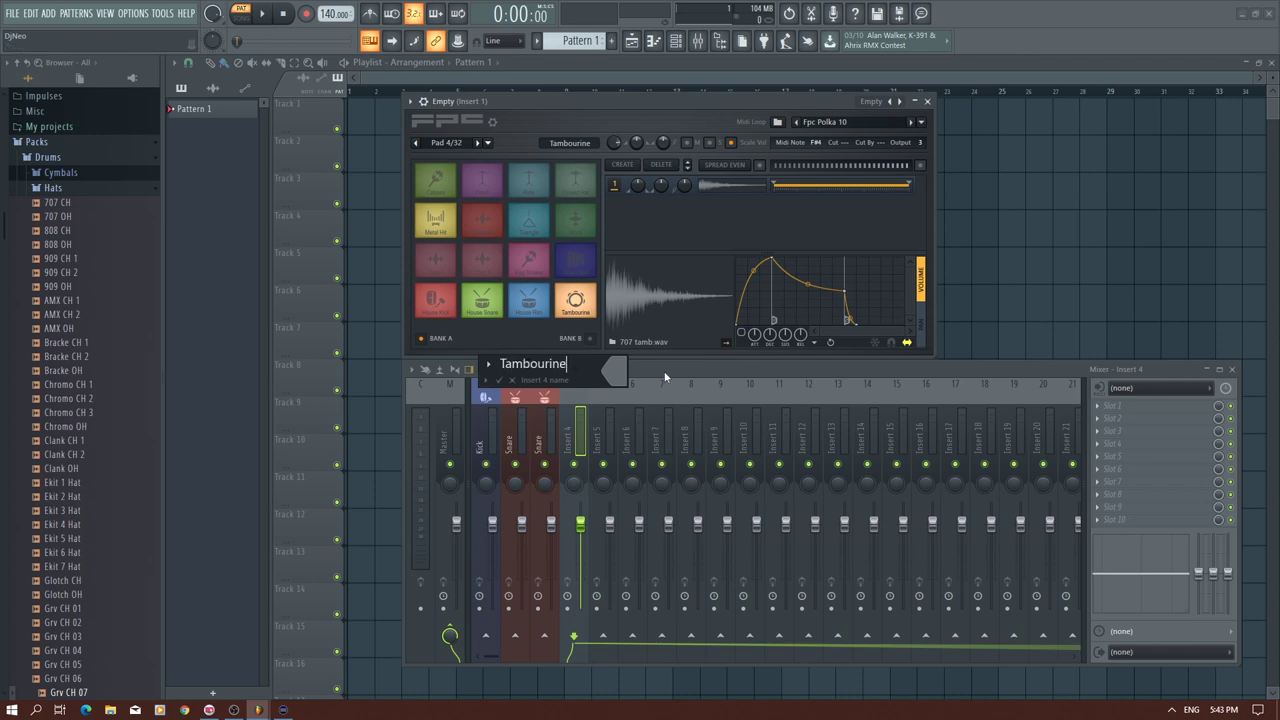
left_click(612, 372)
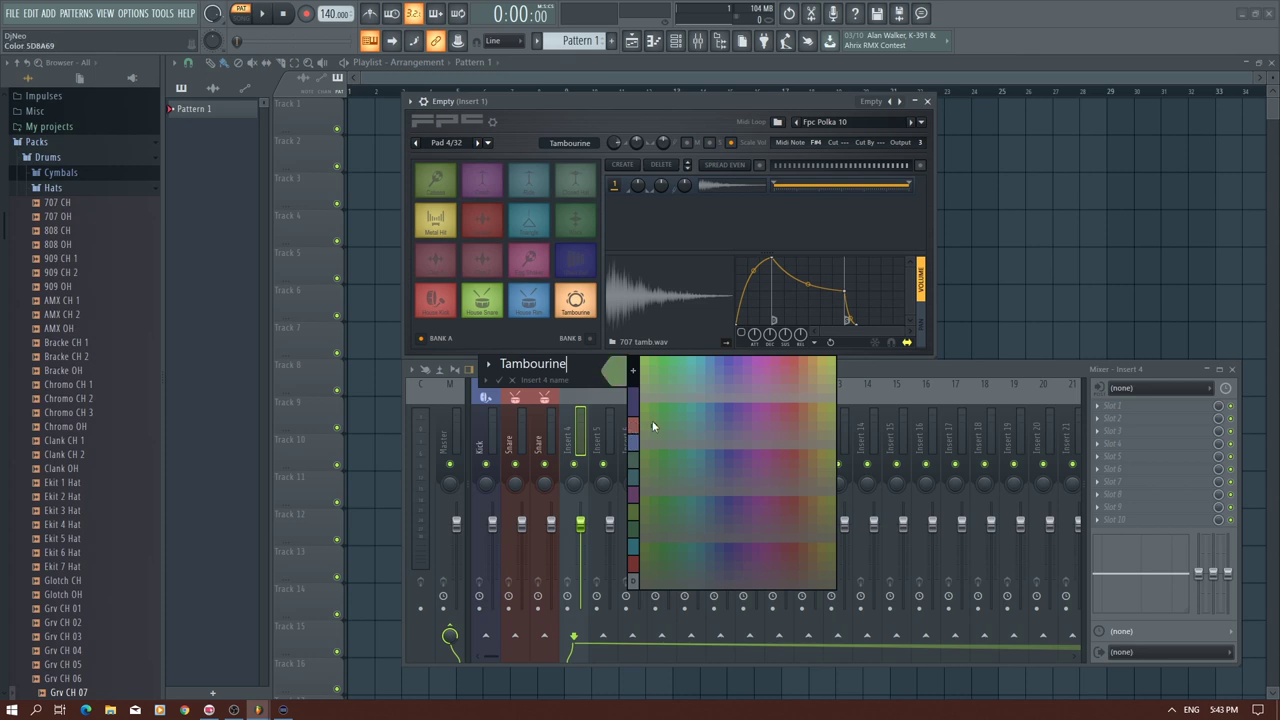
left_click(801, 363)
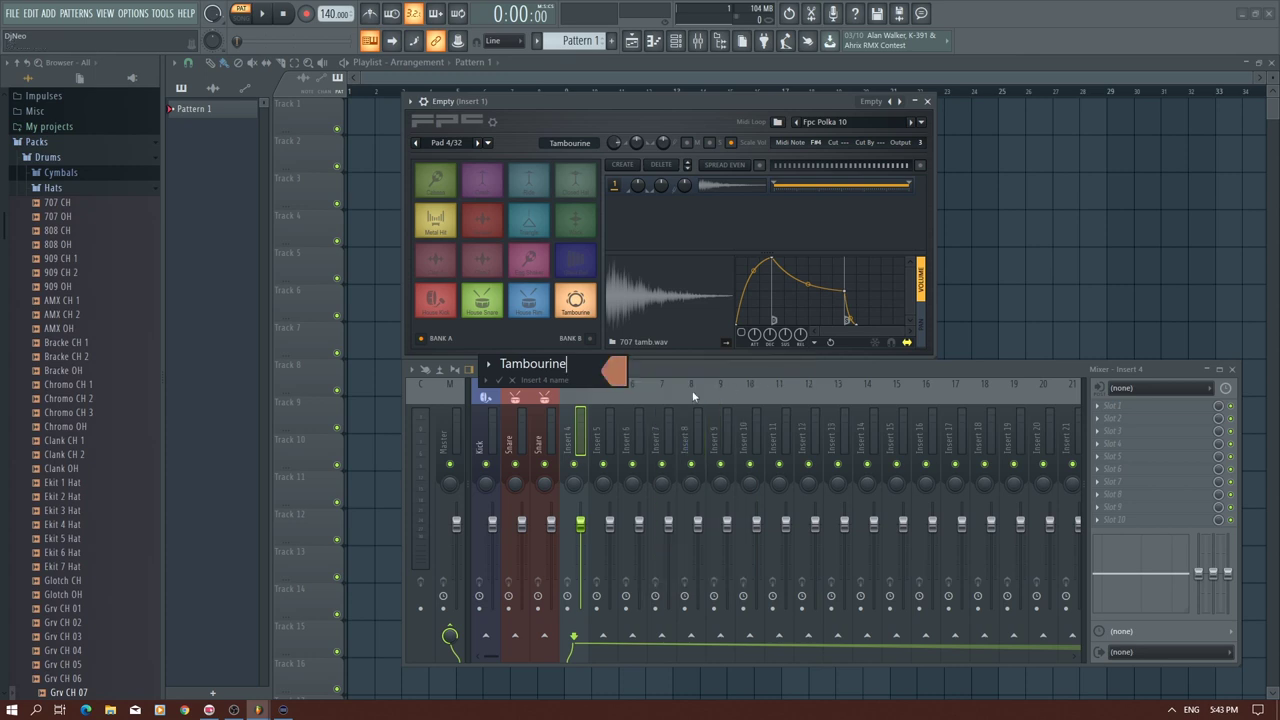
left_click(490, 364)
left_click(552, 527)
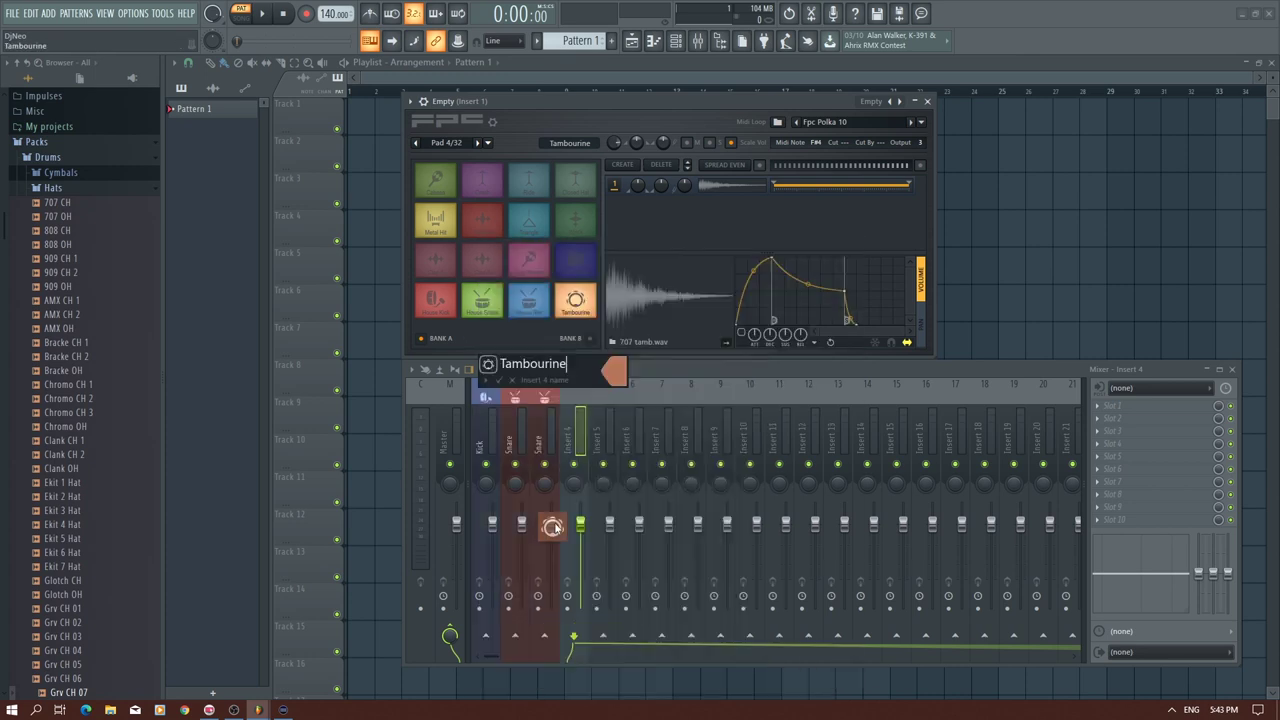
key("Return")
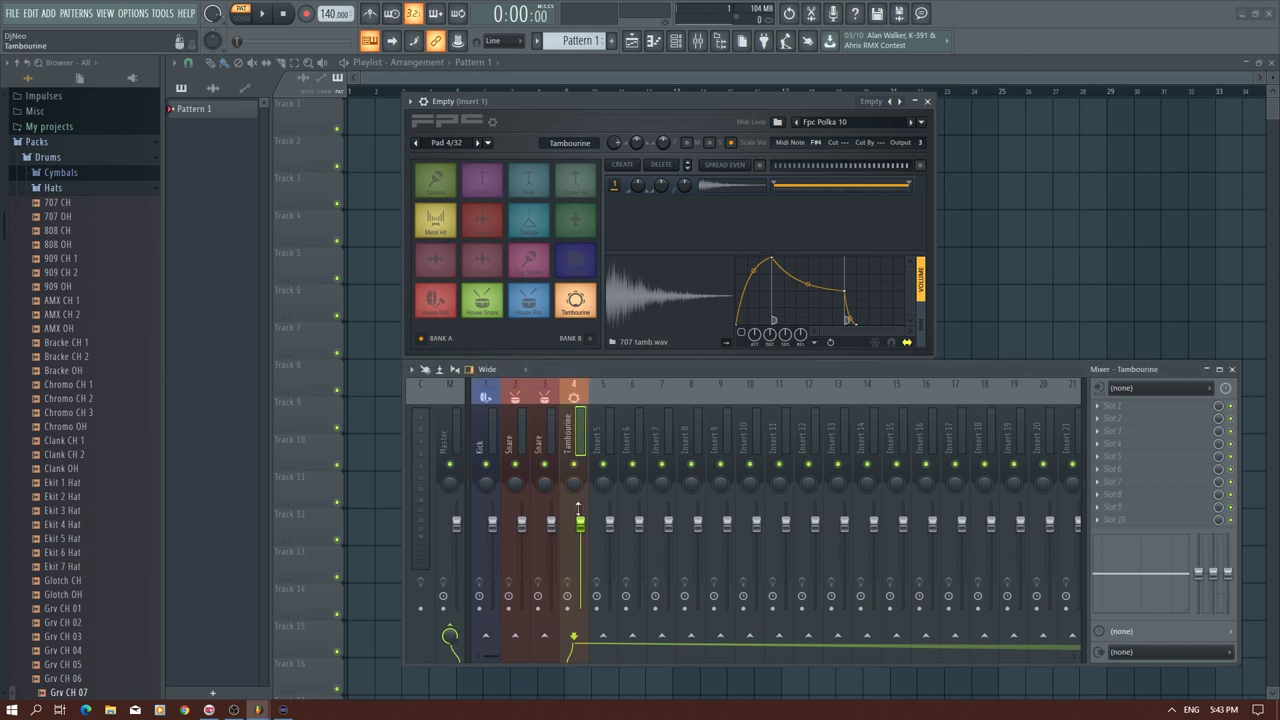
- Set the Clap-1 pad's output to 4 and audition the pad
left_click(586, 315)
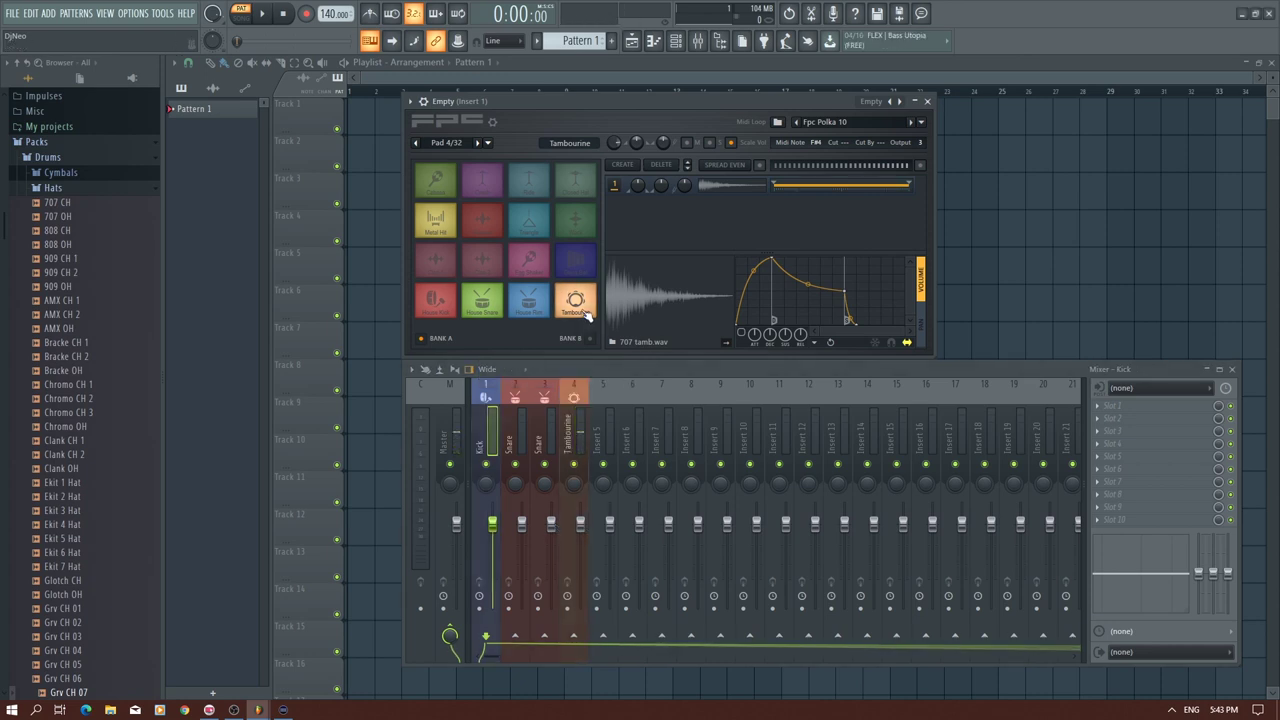
left_click(437, 259)
left_click(436, 263)
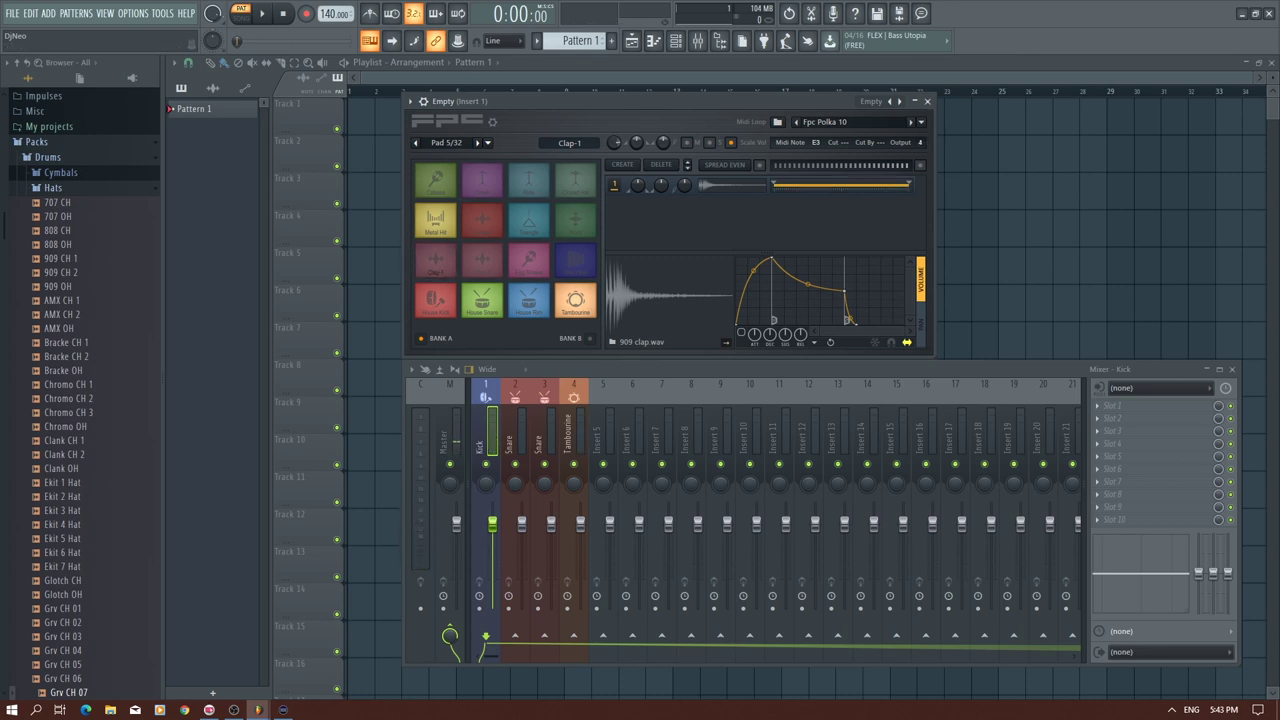
left_click(437, 263)
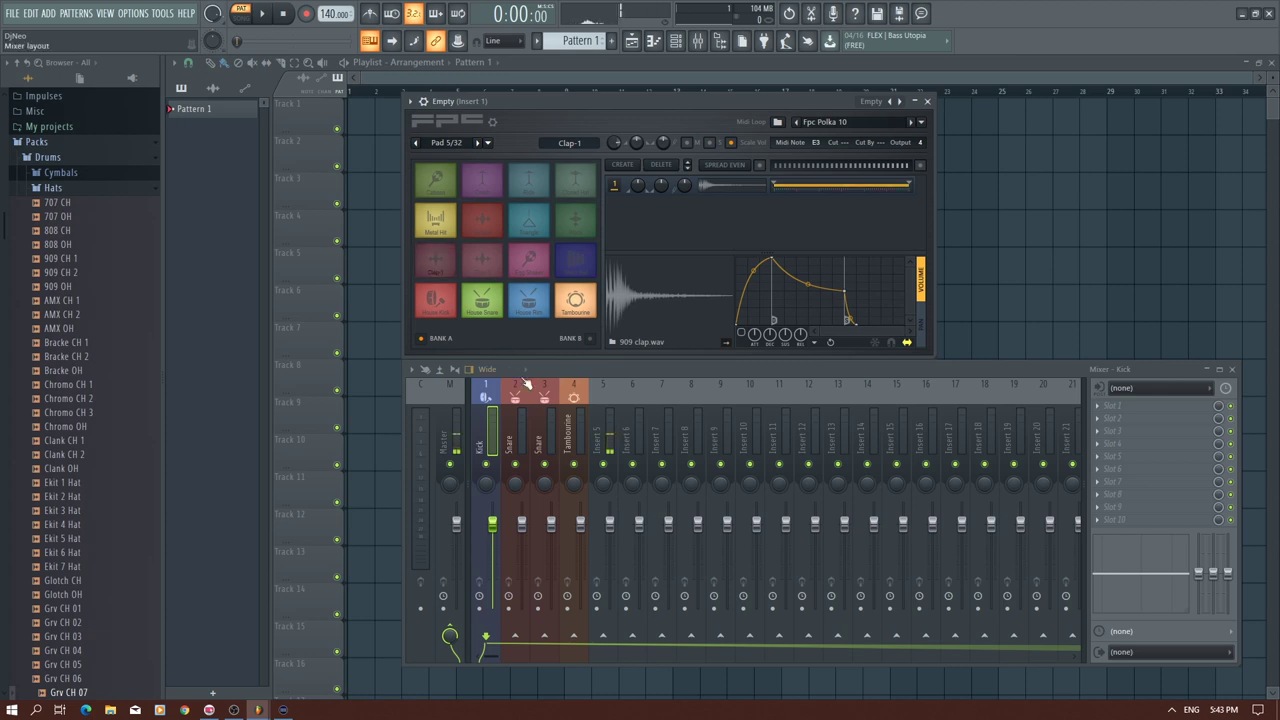
- Name mixer insert 5 Clap and give it a dark pink color and the plus icon
right_click(608, 440)
left_click(668, 382)
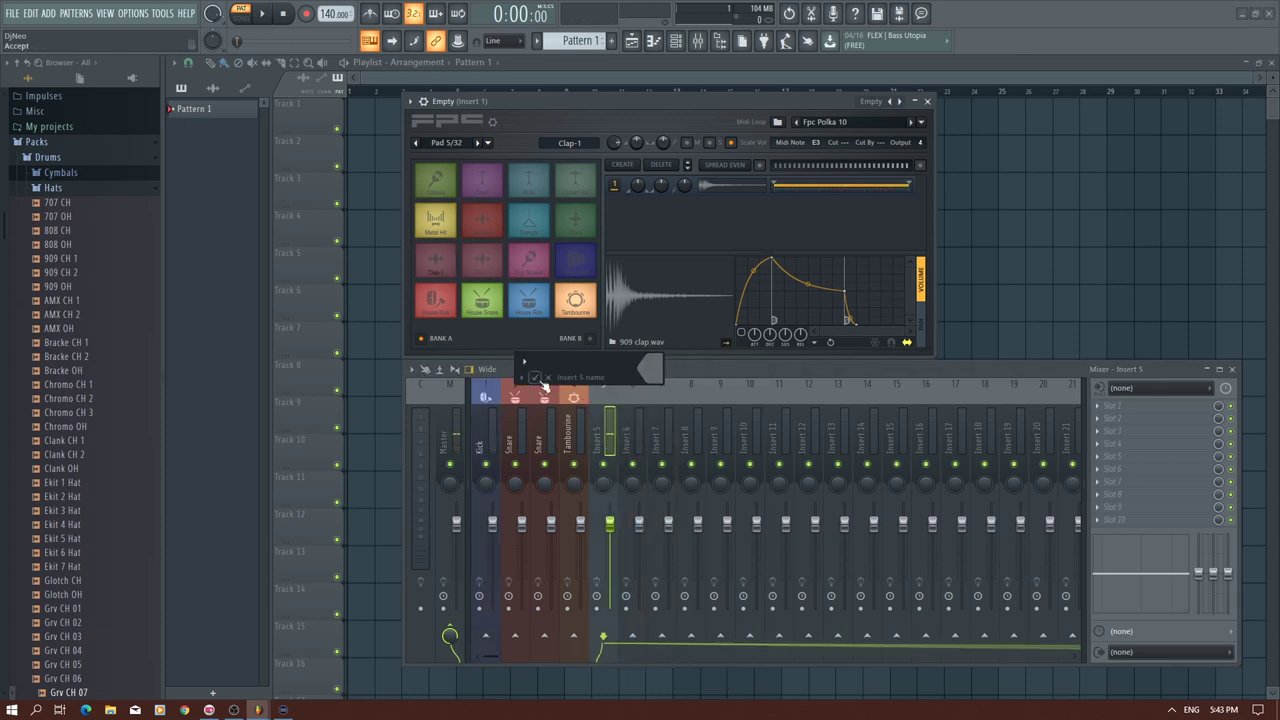
left_click(521, 378)
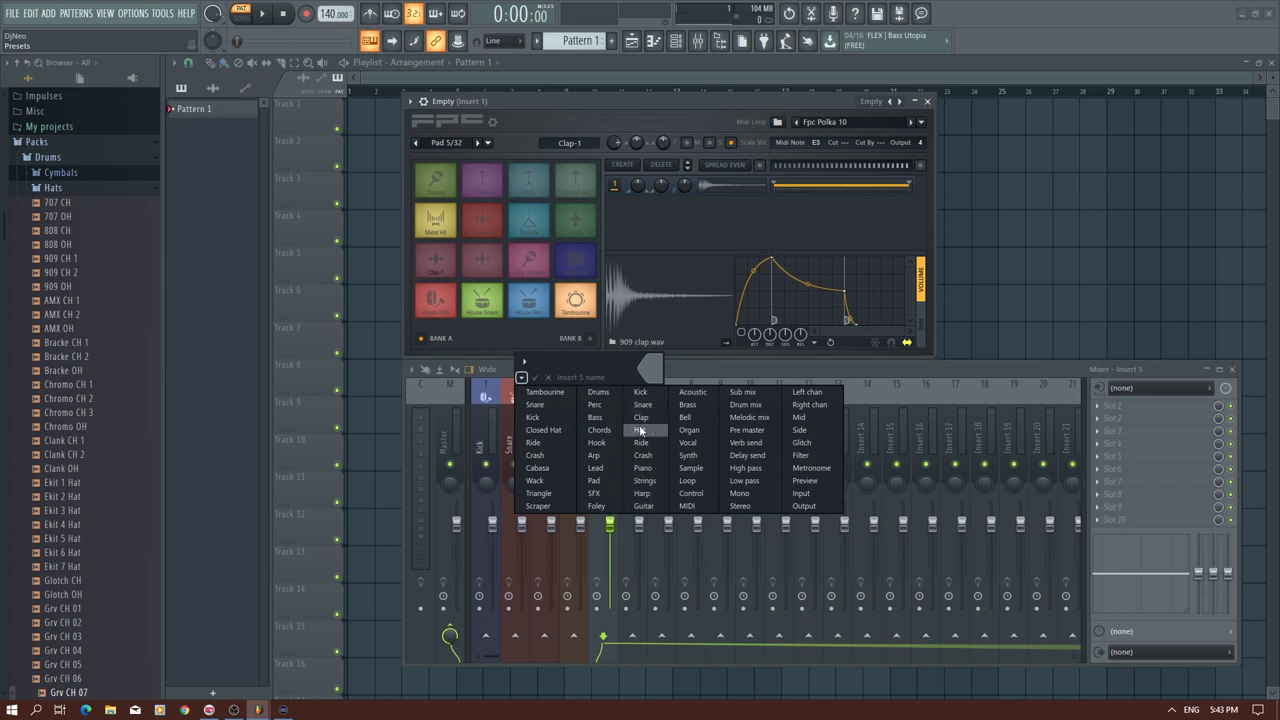
left_click(599, 371)
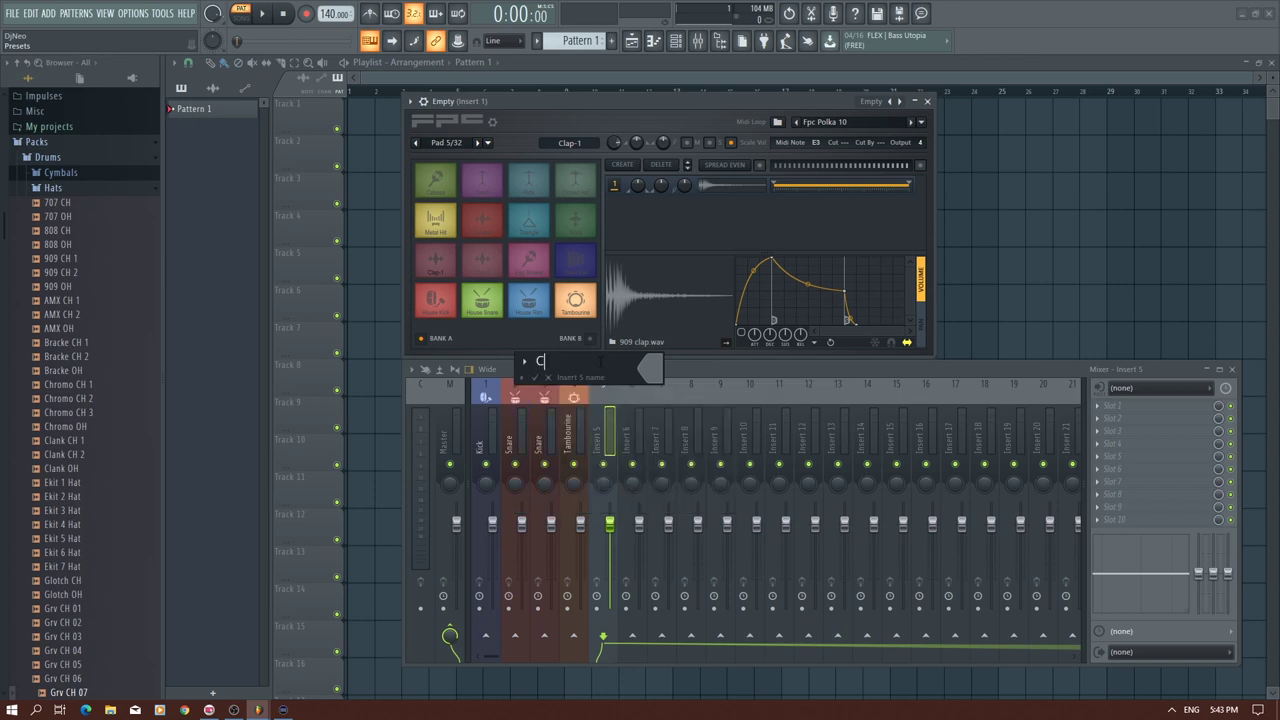
left_click(650, 370)
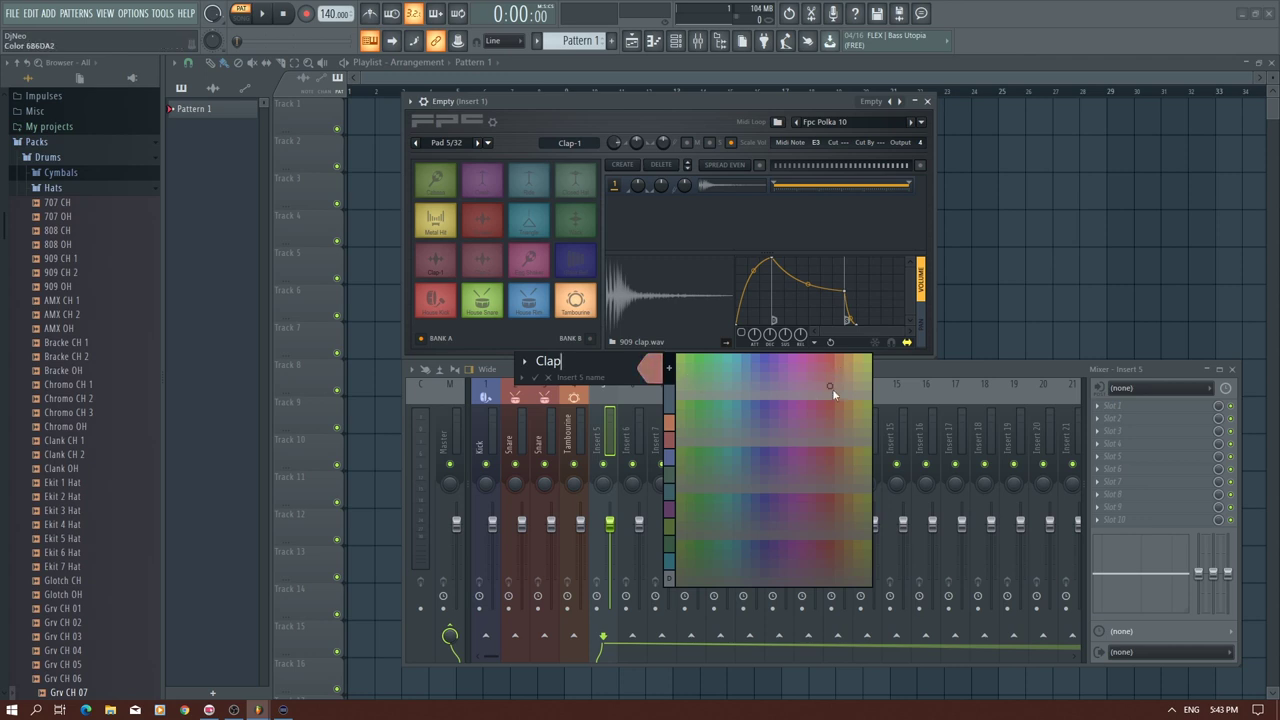
left_click(823, 555)
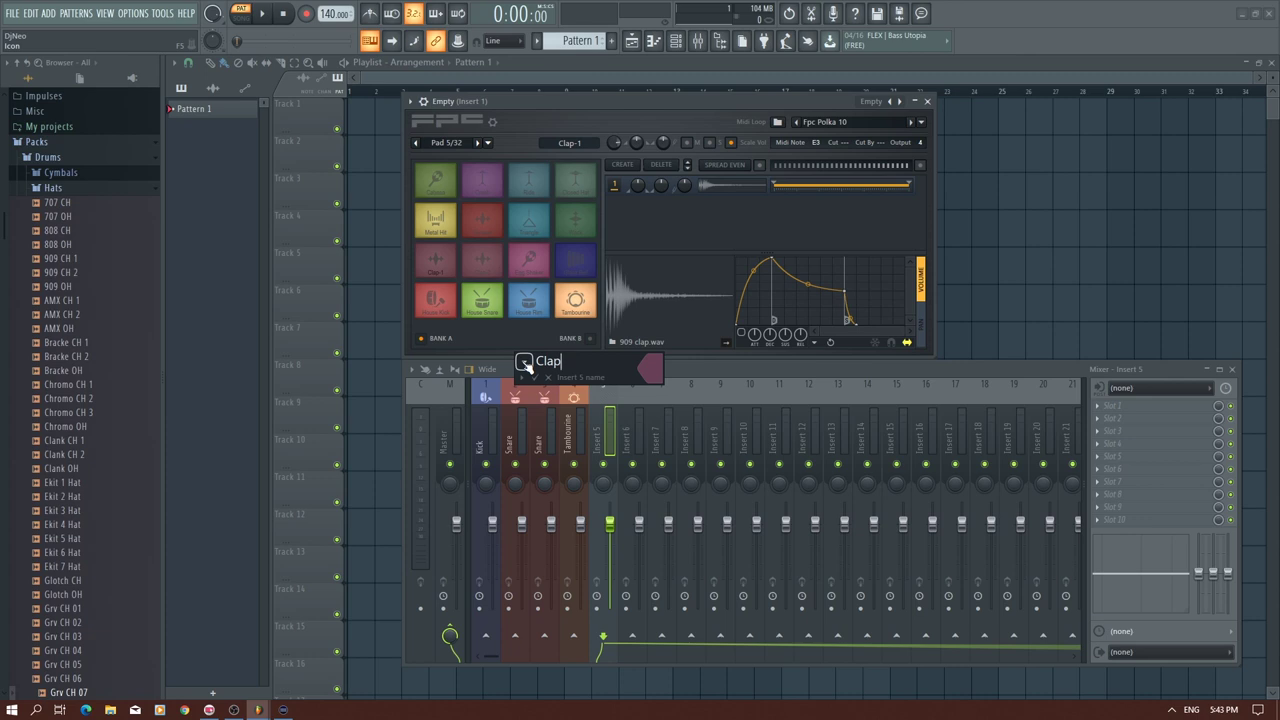
left_click(523, 363)
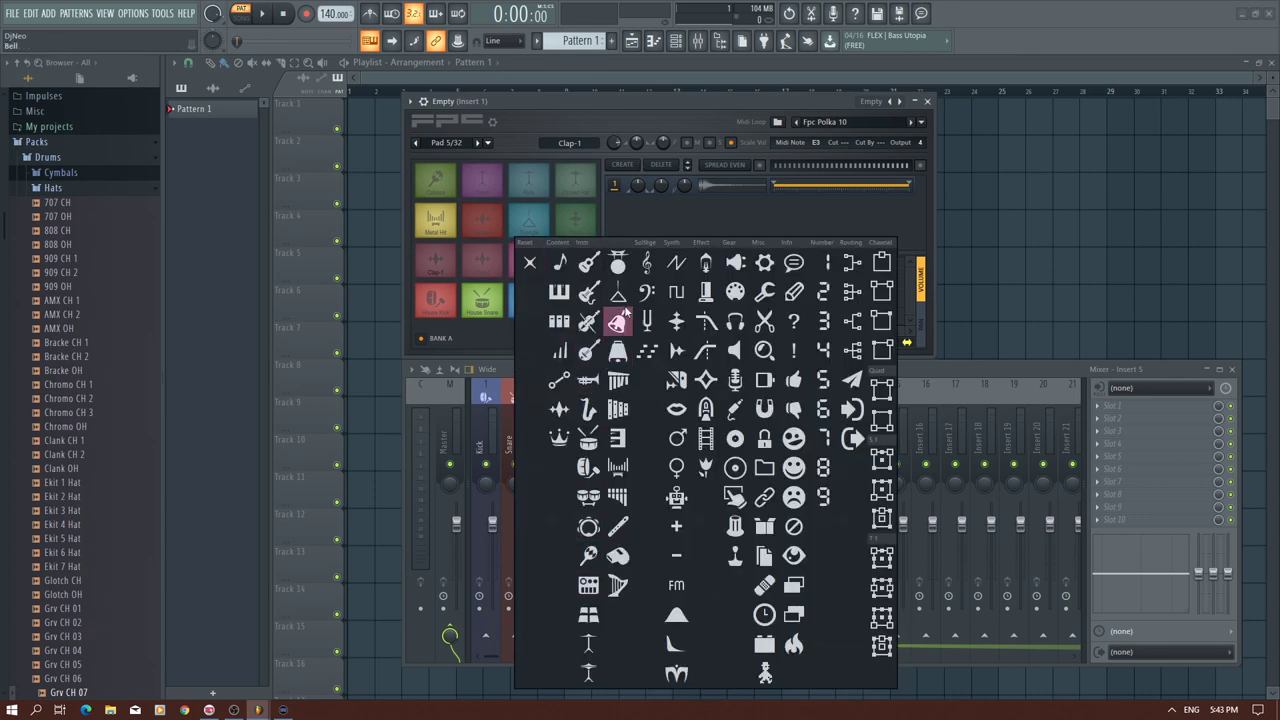
left_click(563, 410)
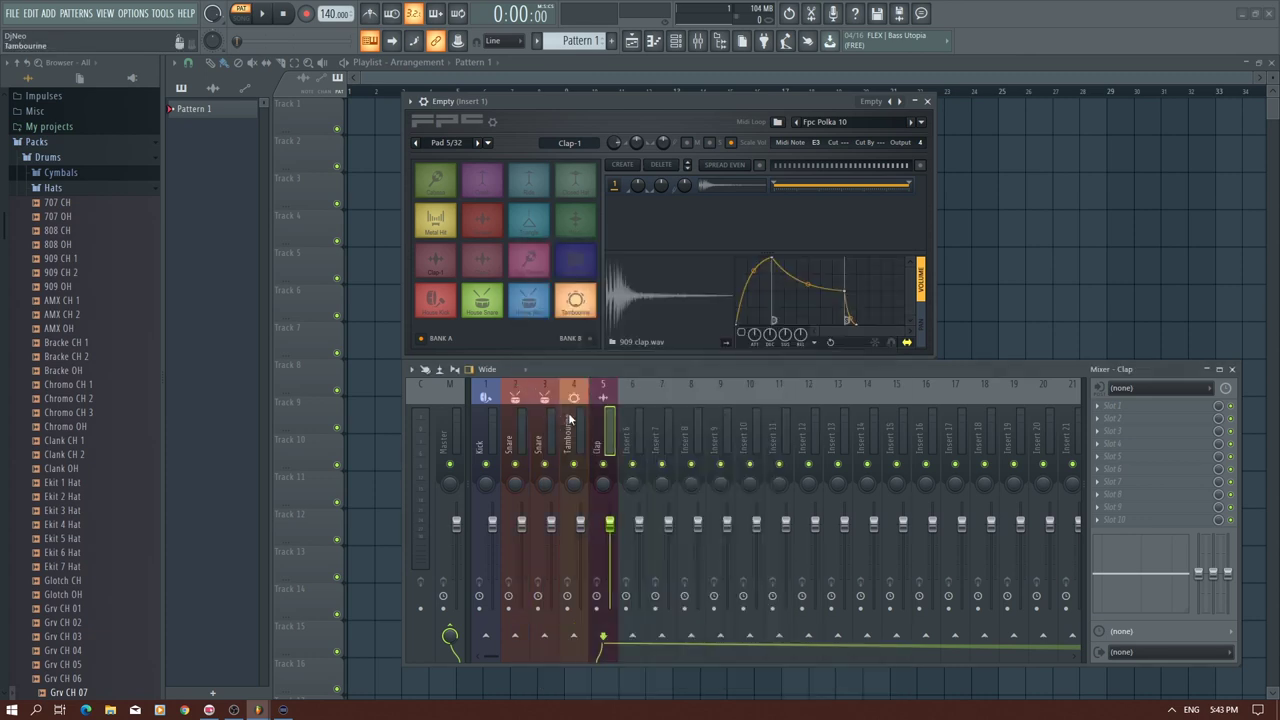
- Audition the Clap-2 pad and rename mixer insert 5 as Clap-1
left_click(481, 262)
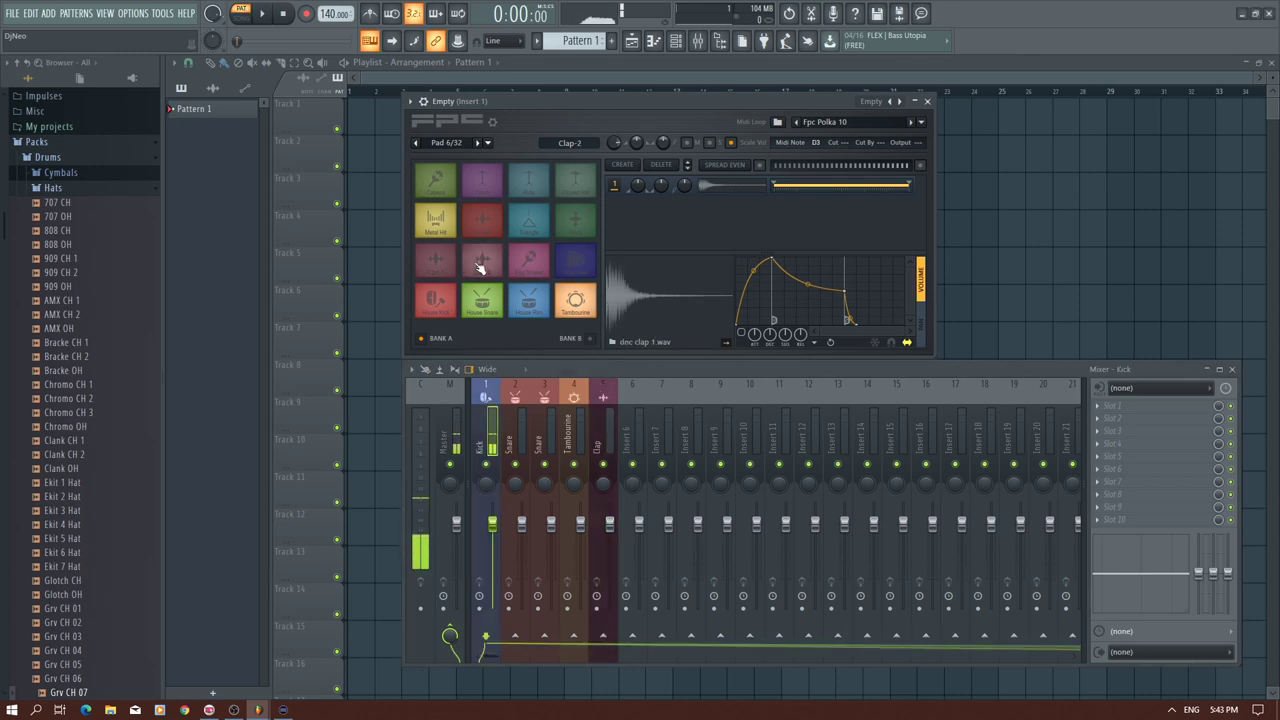
right_click(597, 442)
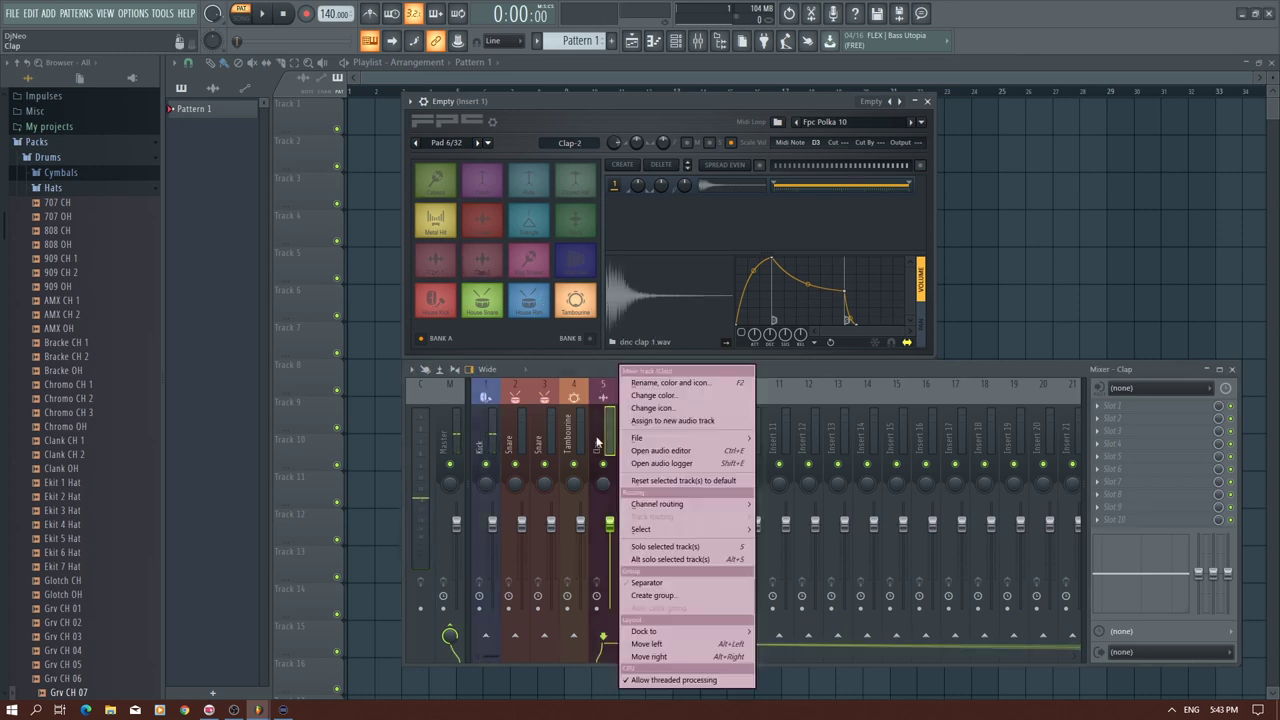
left_click(640, 381)
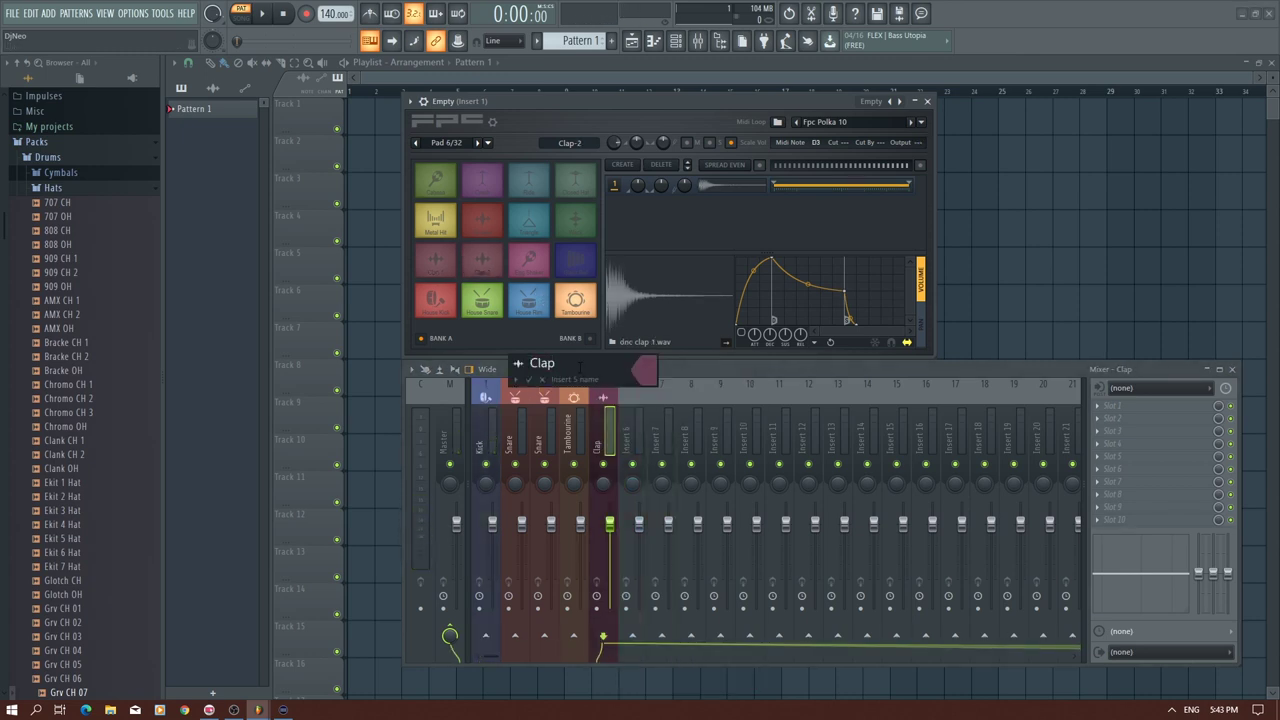
type("-1")
key("Return")
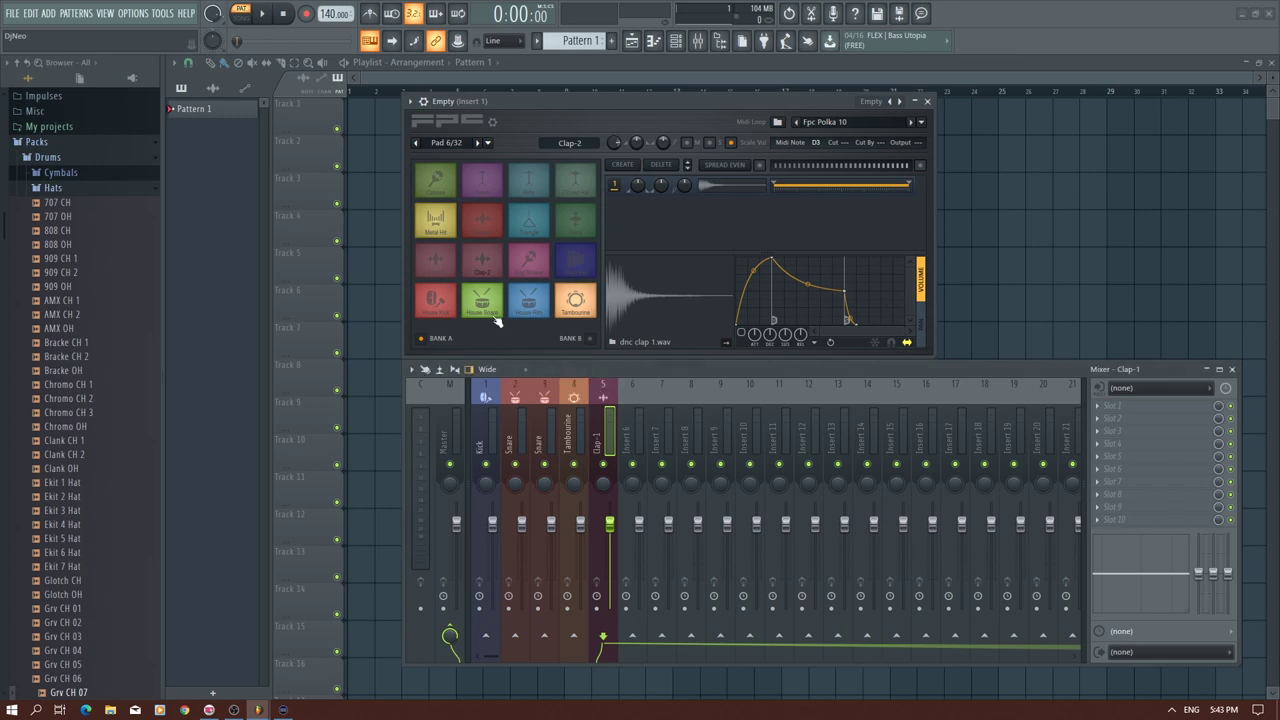
- Set the Clap-2 pad's output to 5, audition the clap pads, and open the appearance settings of mixer insert 6
left_click(481, 268)
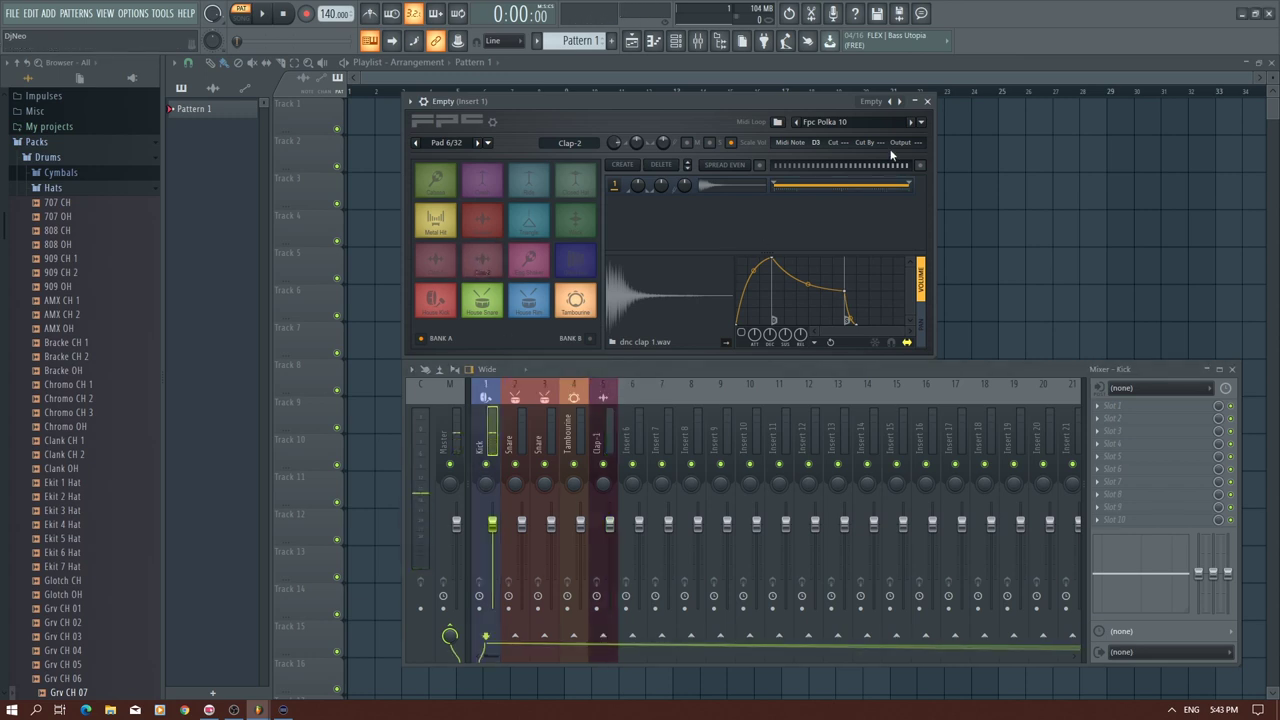
left_click(449, 268)
left_click(477, 269)
left_click(484, 267)
right_click(638, 430)
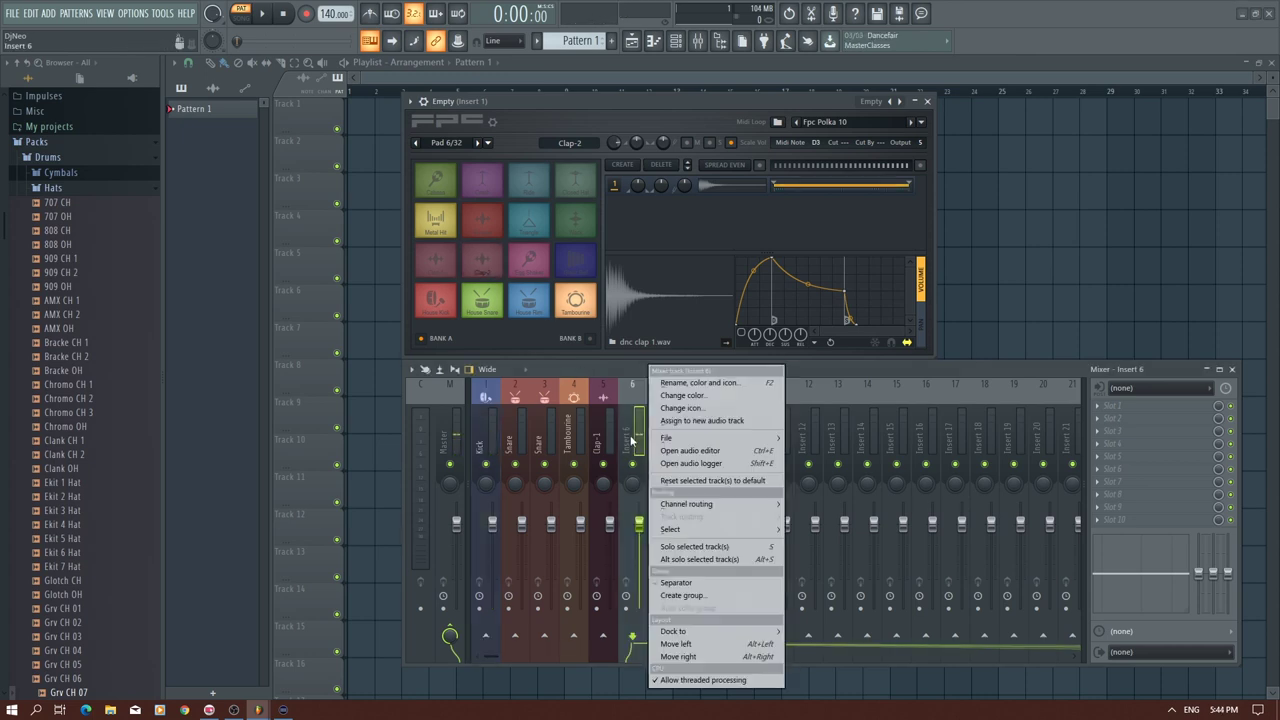
left_click(683, 396)
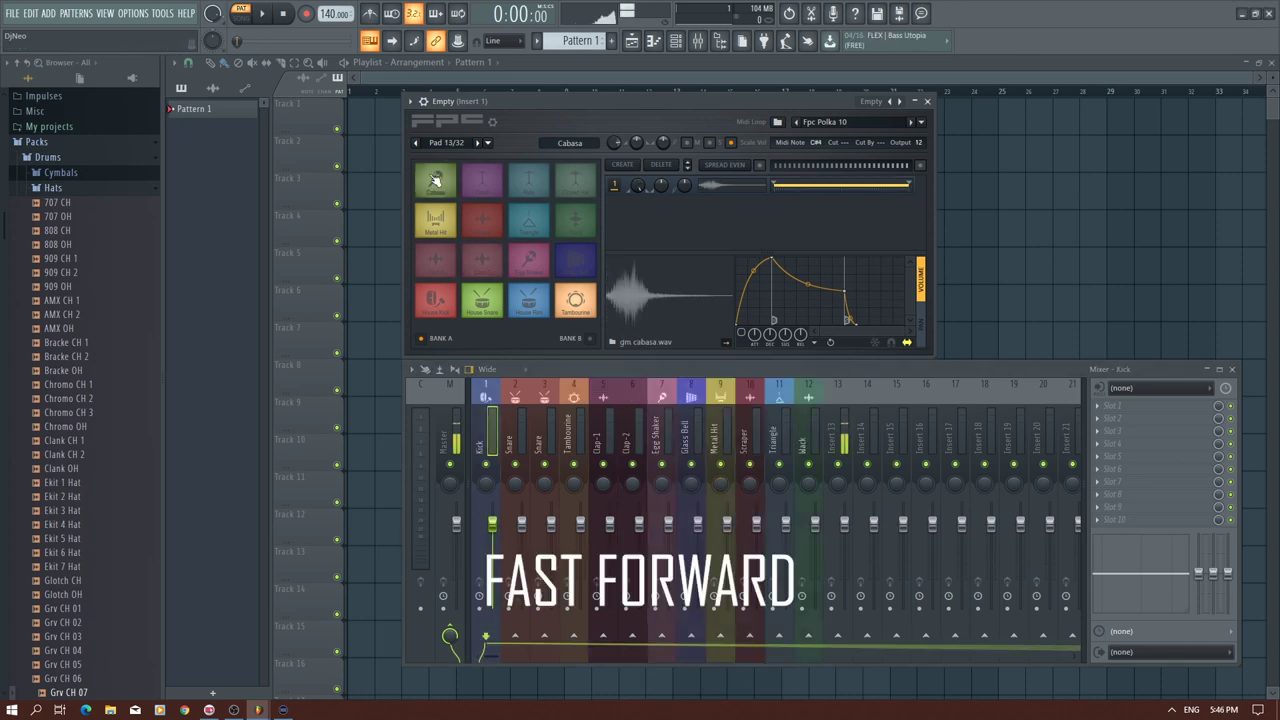
- Name mixer insert 13 Cabasa and give it a green color and the shaker icon
right_click(837, 430)
left_click(878, 391)
type("Cabasa")
left_click(876, 388)
left_click(922, 381)
left_click(739, 367)
left_click(814, 569)
key("Return")
- Set the Crash pad's output to 13 and audition the pad
left_click(483, 182)
left_click_drag(918, 145, 918, 115)
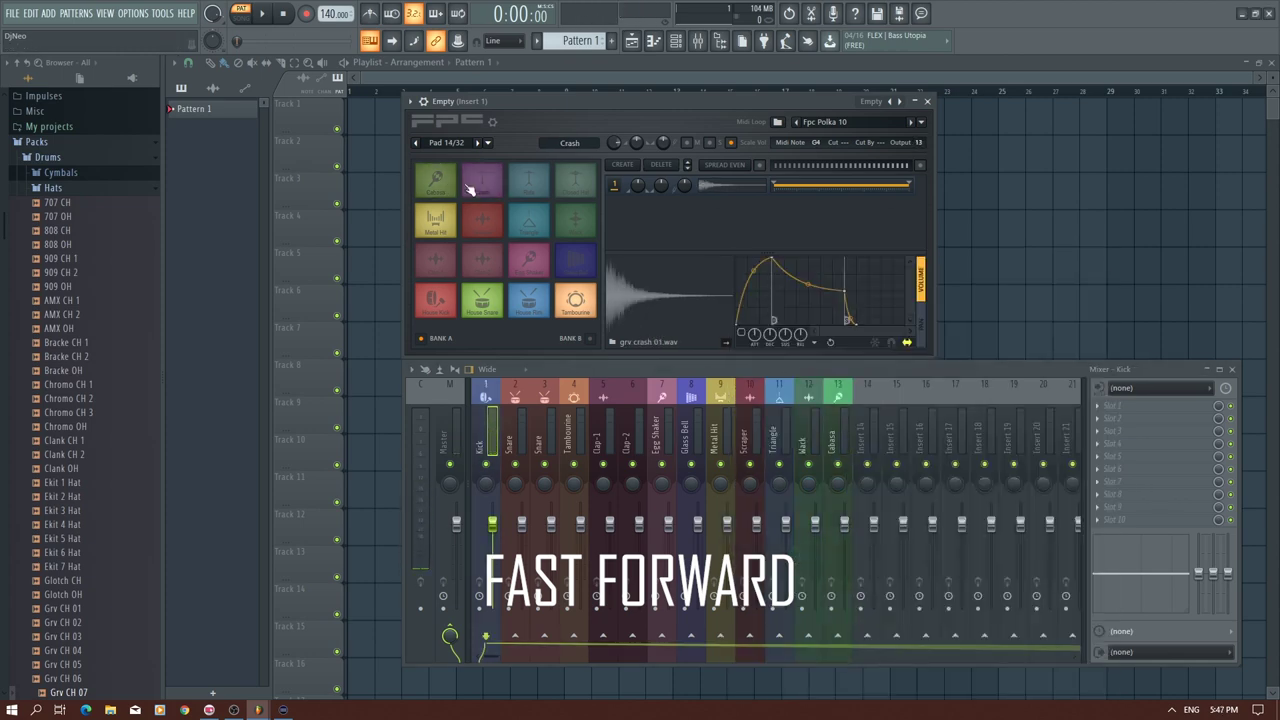
left_click(486, 189)
- Name mixer insert 14 Crash and give it a purple color and the cymbal icon
right_click(868, 386)
left_click(916, 389)
type("Crash")
left_click(904, 376)
left_click(1049, 533)
left_click(778, 368)
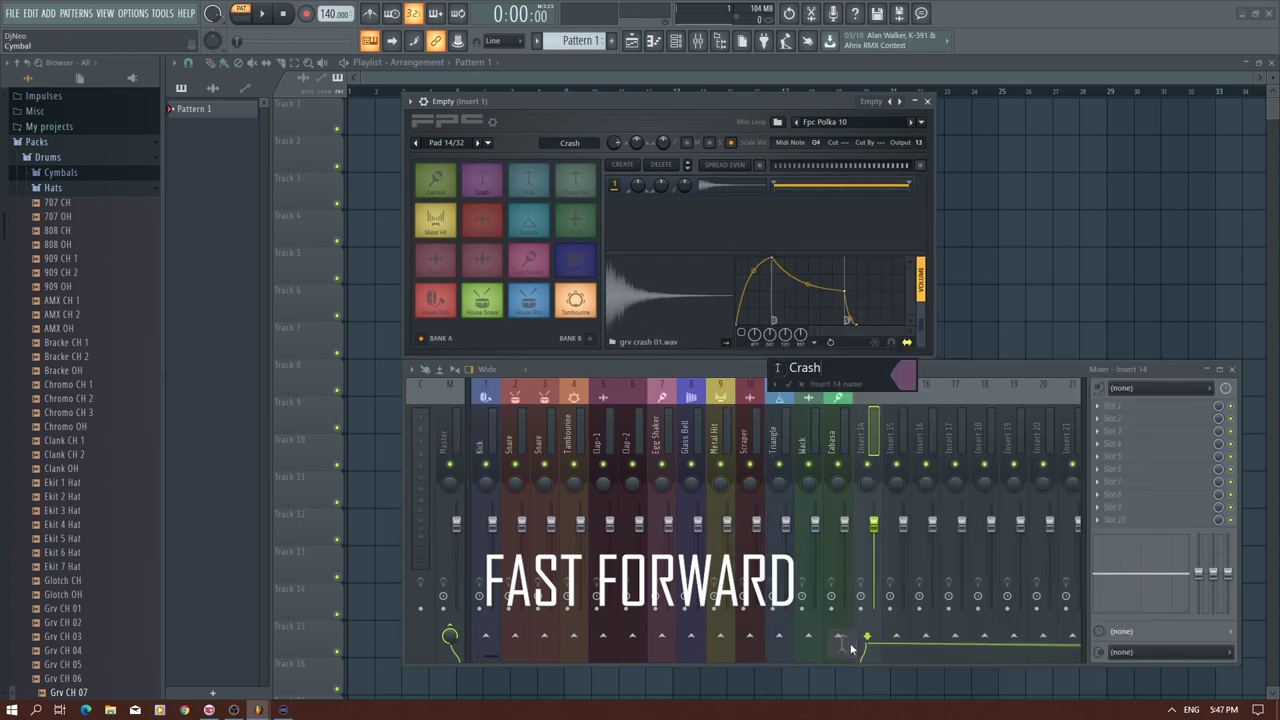
left_click(845, 646)
- Route the Ride pad to mixer insert 15 and label that insert Ride with the cymbal icon and a green color
left_click(529, 182)
left_click_drag(918, 145, 918, 115)
right_click(908, 400)
left_click(955, 390)
type("Ride")
left_click(818, 367)
left_click(880, 643)
left_click(948, 372)
left_click(1088, 531)
key("Return")
- Audition the Closed Hat pad and set its output to 15
left_click(575, 182)
left_click(544, 183)
left_click(562, 170)
left_click_drag(918, 145, 918, 115)
- Label mixer insert 16 Closed Hat with the cymbal icon and a dark green color, and audition the Closed Hat pad
right_click(928, 386)
left_click(953, 391)
type("Closed hh")
key("BackSpace")
key("BackSpace")
type("Hat")
left_click(831, 367)
left_click(894, 645)
left_click(957, 374)
left_click(1117, 532)
key("Return")
left_click(587, 188)
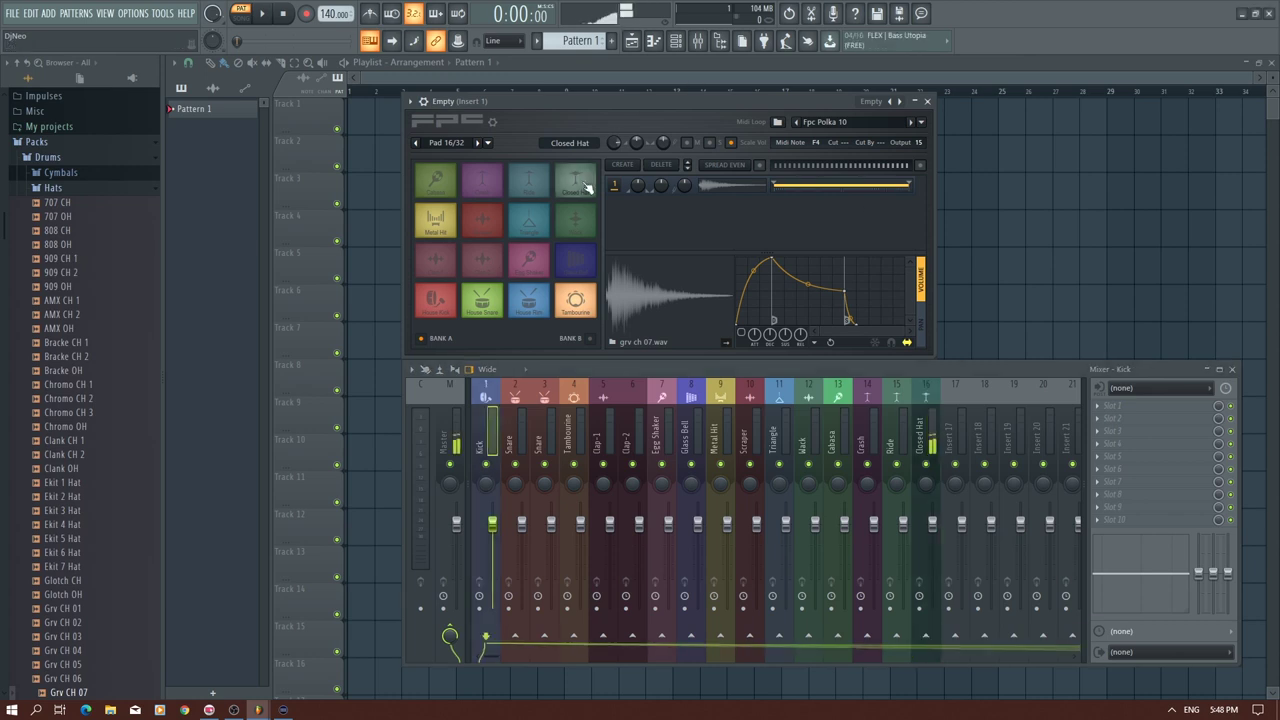
left_click(587, 188)
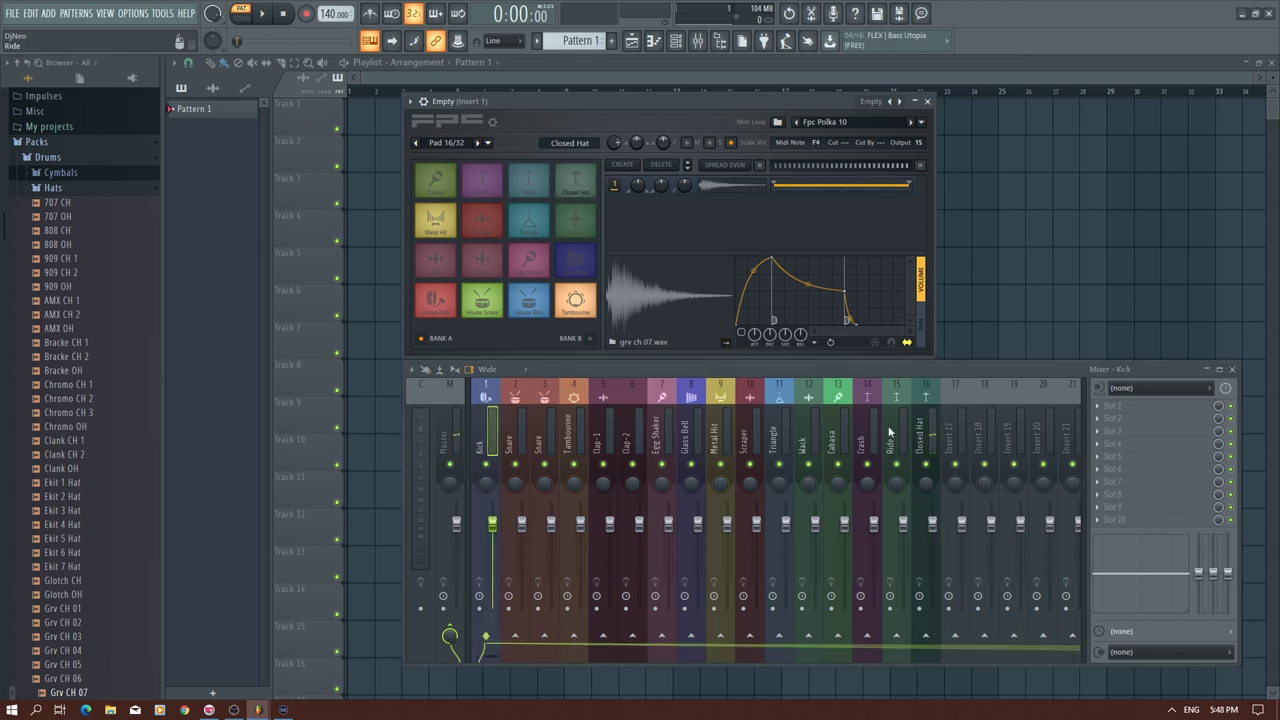
- Audition all sixteen FPC pads to check that each one plays through its own mixer track
left_click(583, 305)
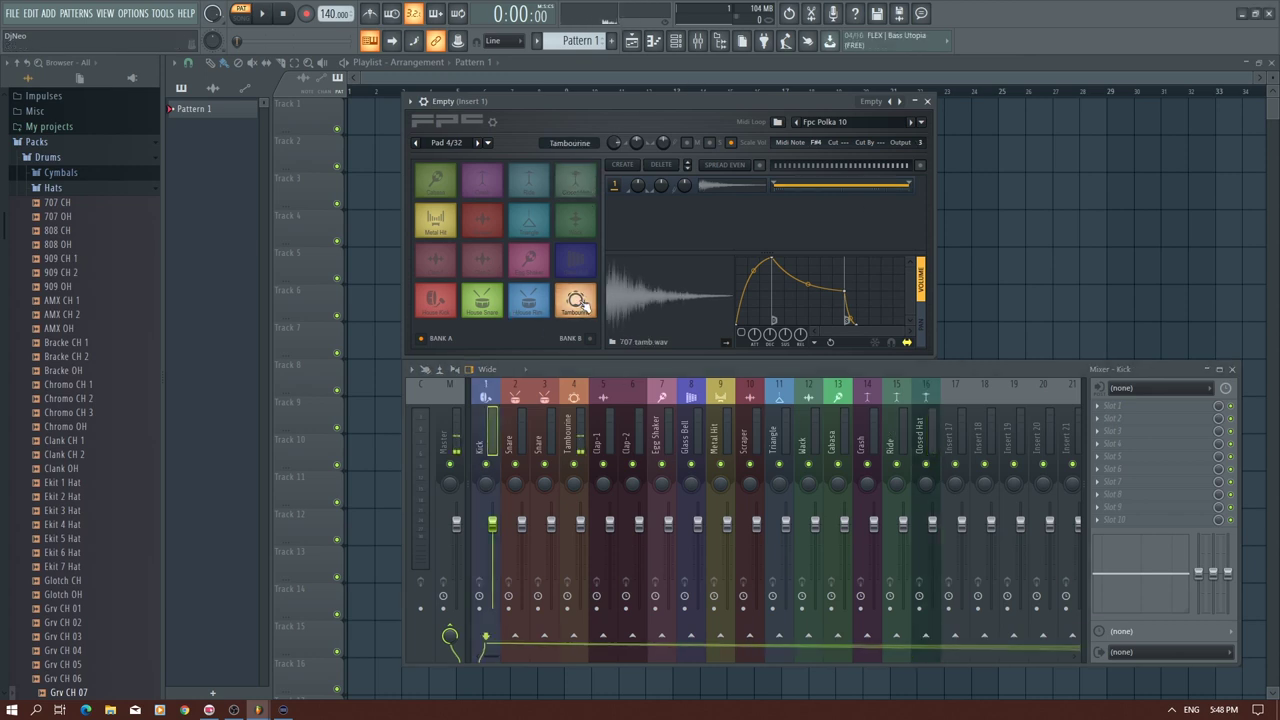
left_click(583, 305)
left_click(444, 305)
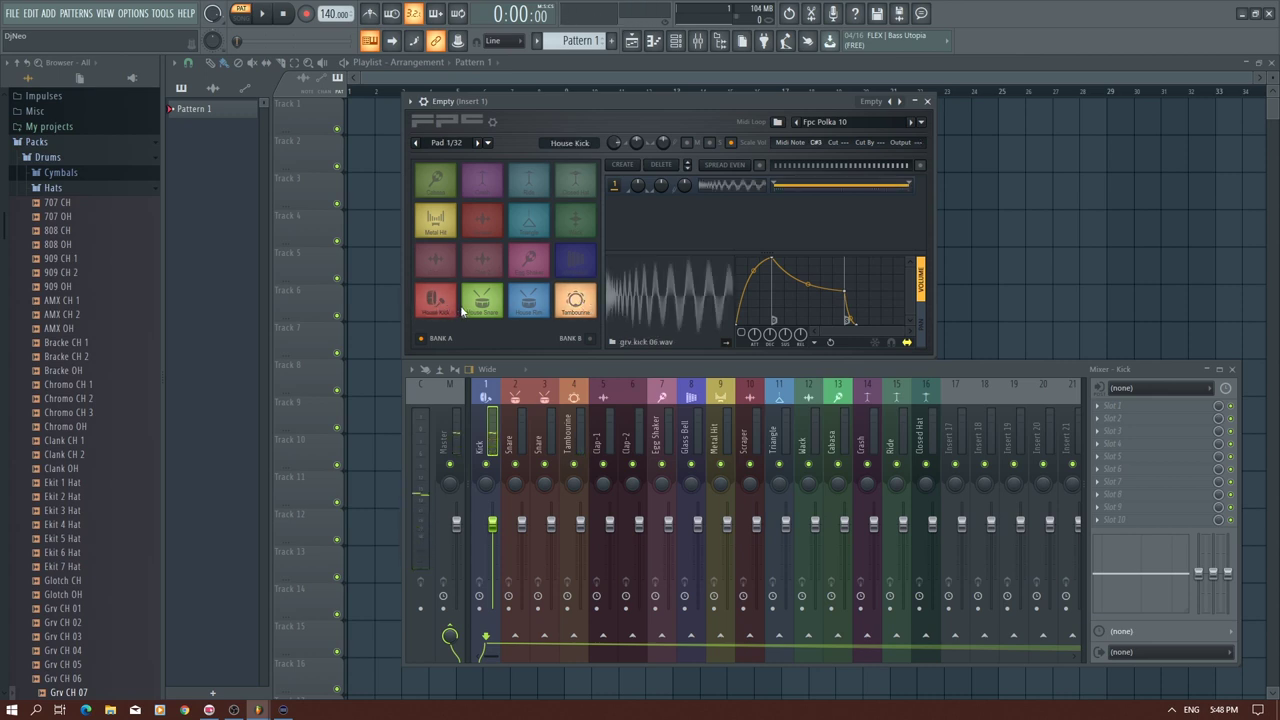
left_click(482, 302)
left_click(527, 307)
left_click(577, 305)
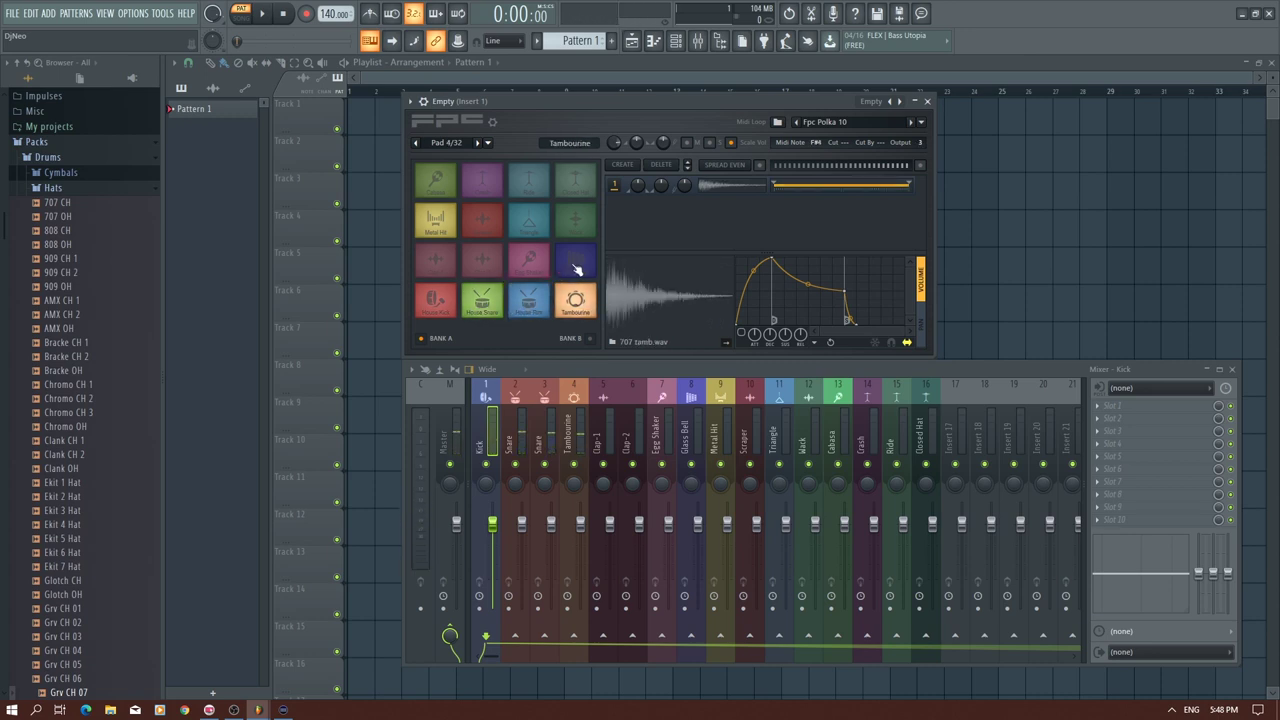
left_click(577, 268)
left_click(518, 260)
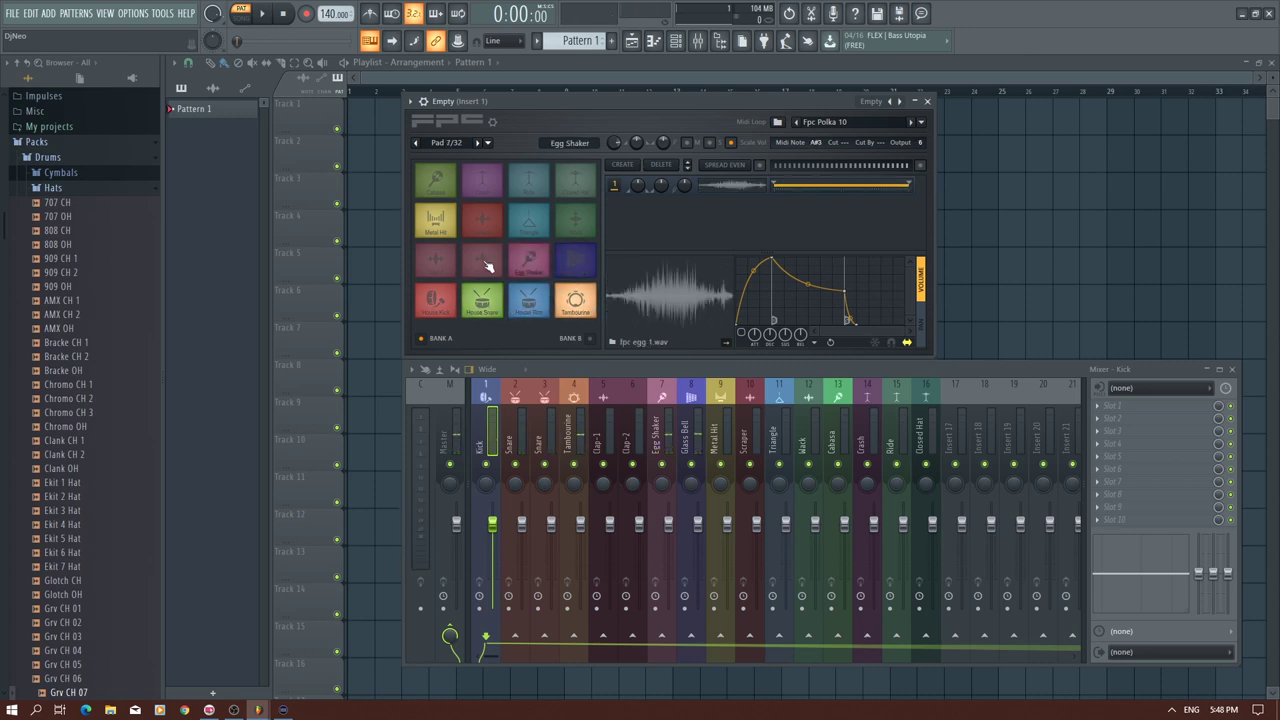
left_click(488, 266)
left_click(441, 266)
left_click(443, 232)
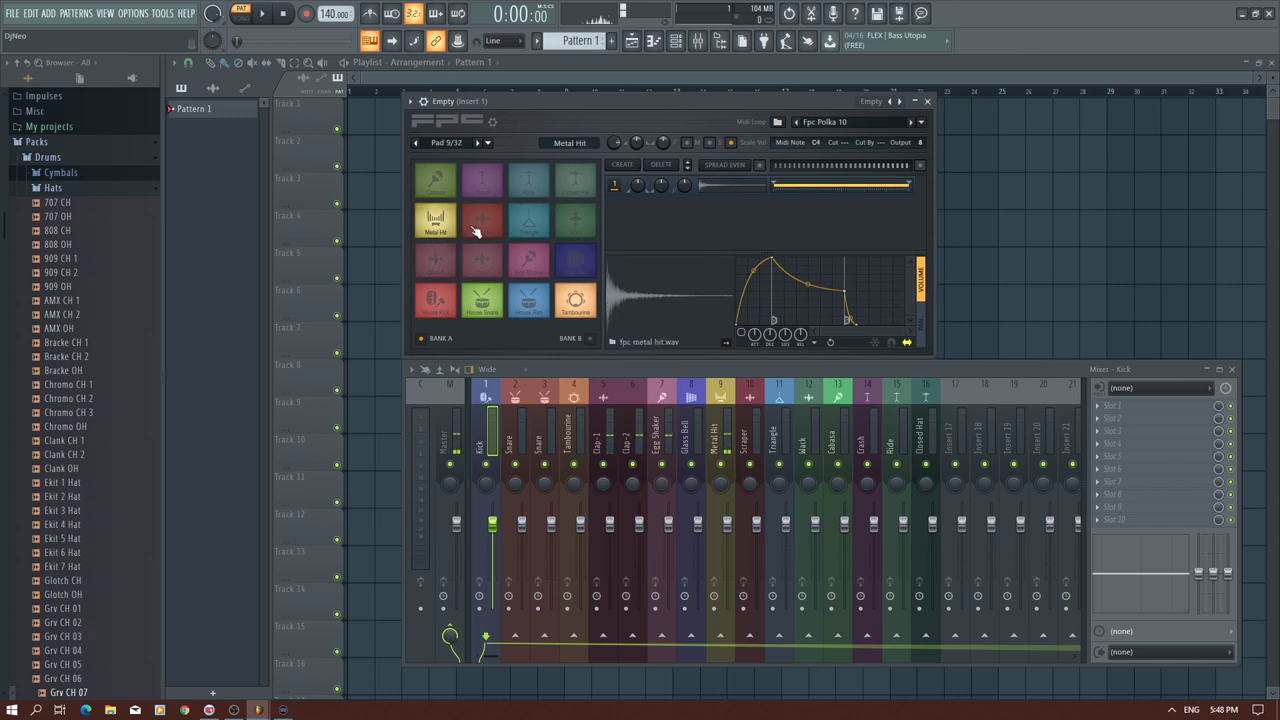
left_click(482, 232)
left_click(529, 220)
left_click(571, 222)
left_click(568, 180)
left_click(529, 180)
left_click(485, 190)
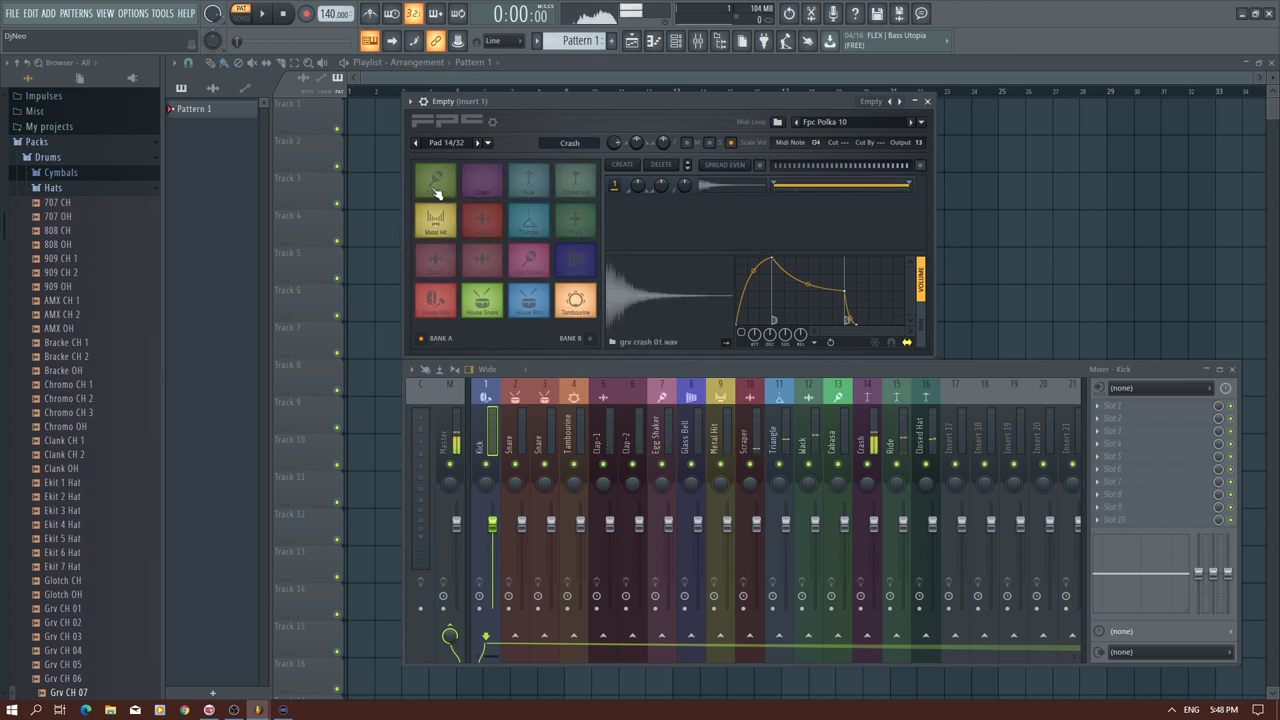
left_click(436, 190)
left_click(436, 188)
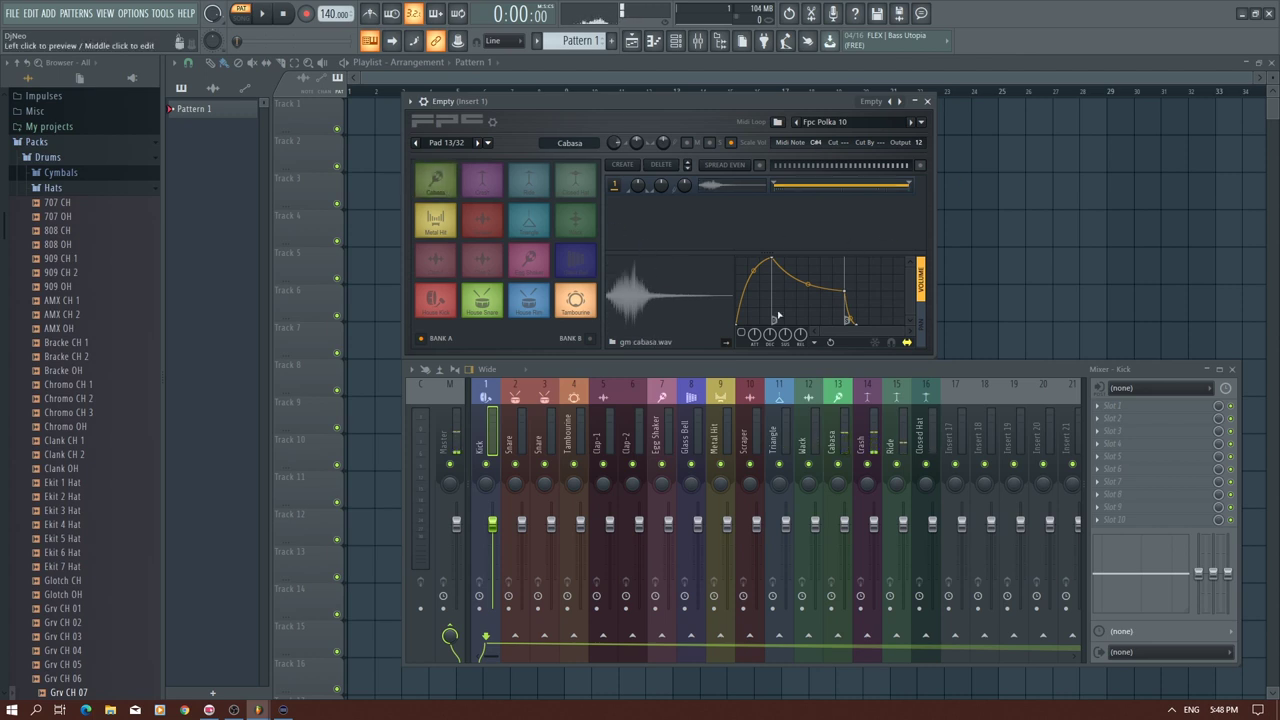
- Save the FPC kit as a preset named Neo FPC House
left_click(410, 101)
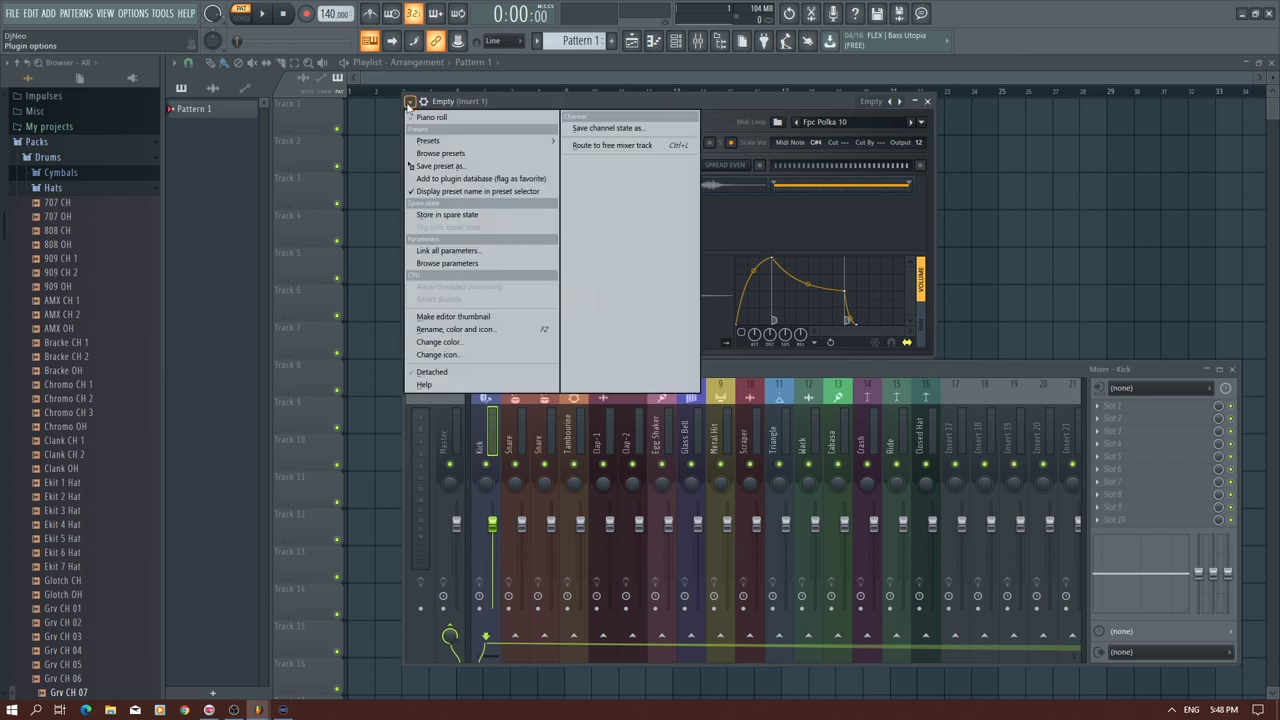
left_click(528, 170)
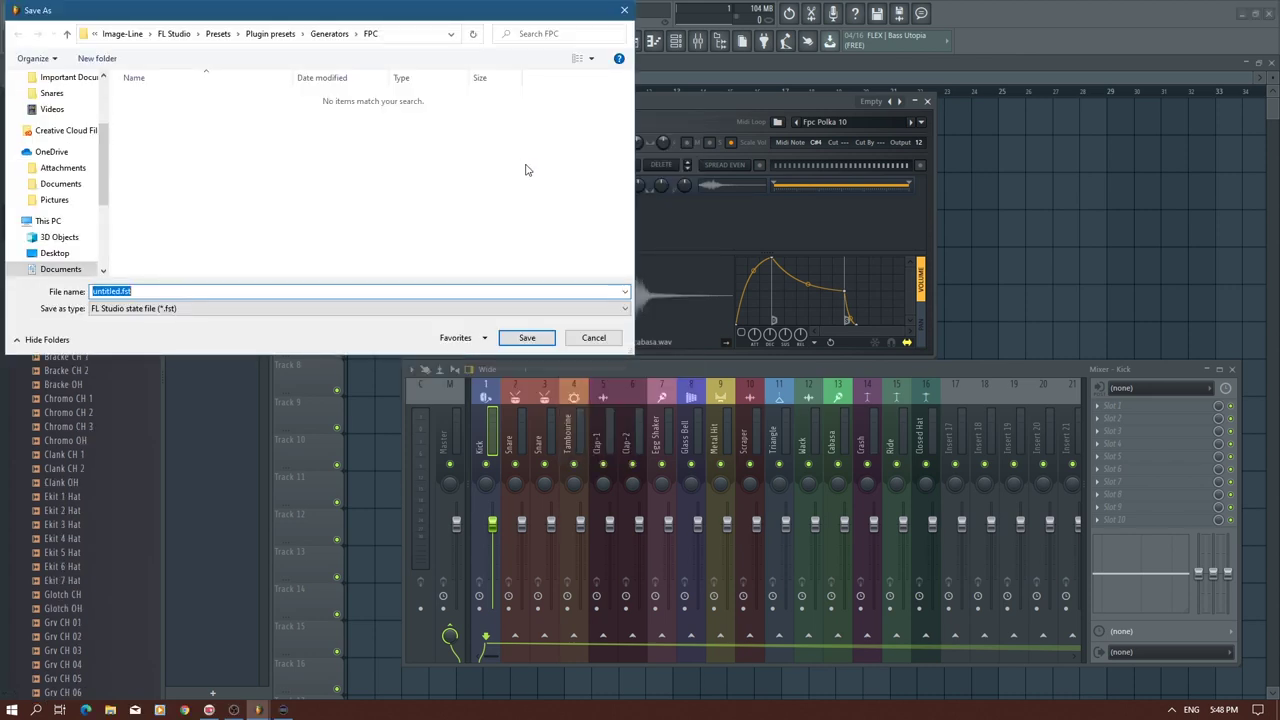
type("Neo FB")
left_click(528, 338)
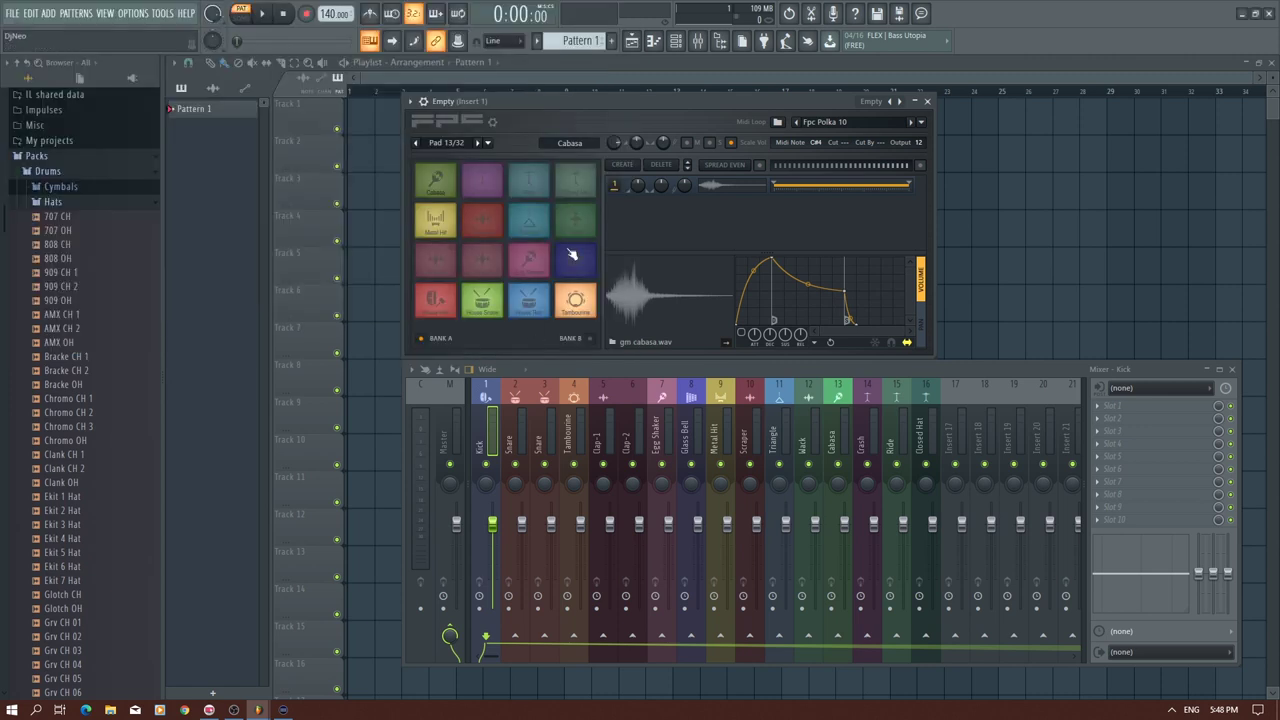
- Look up the Neo FPC House preset in FPC's preset list and audition the House Kick pad
left_click(411, 101)
mouse_move(440, 140)
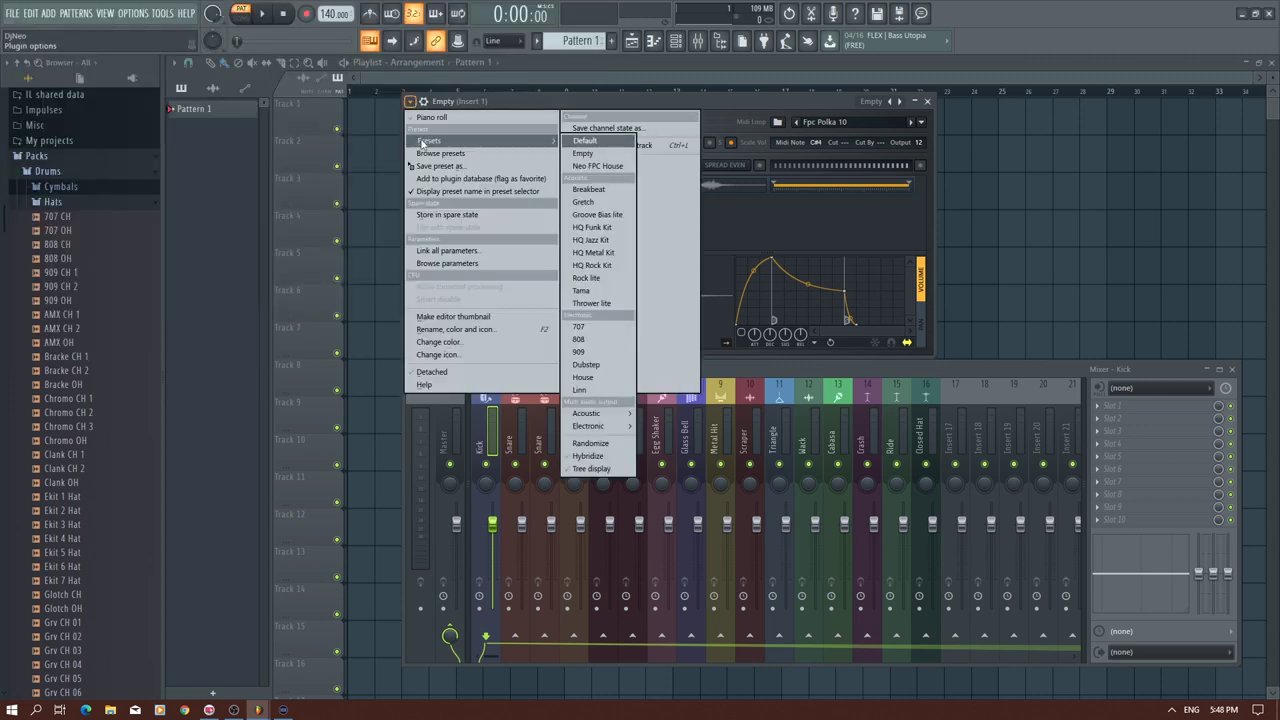
left_click(607, 166)
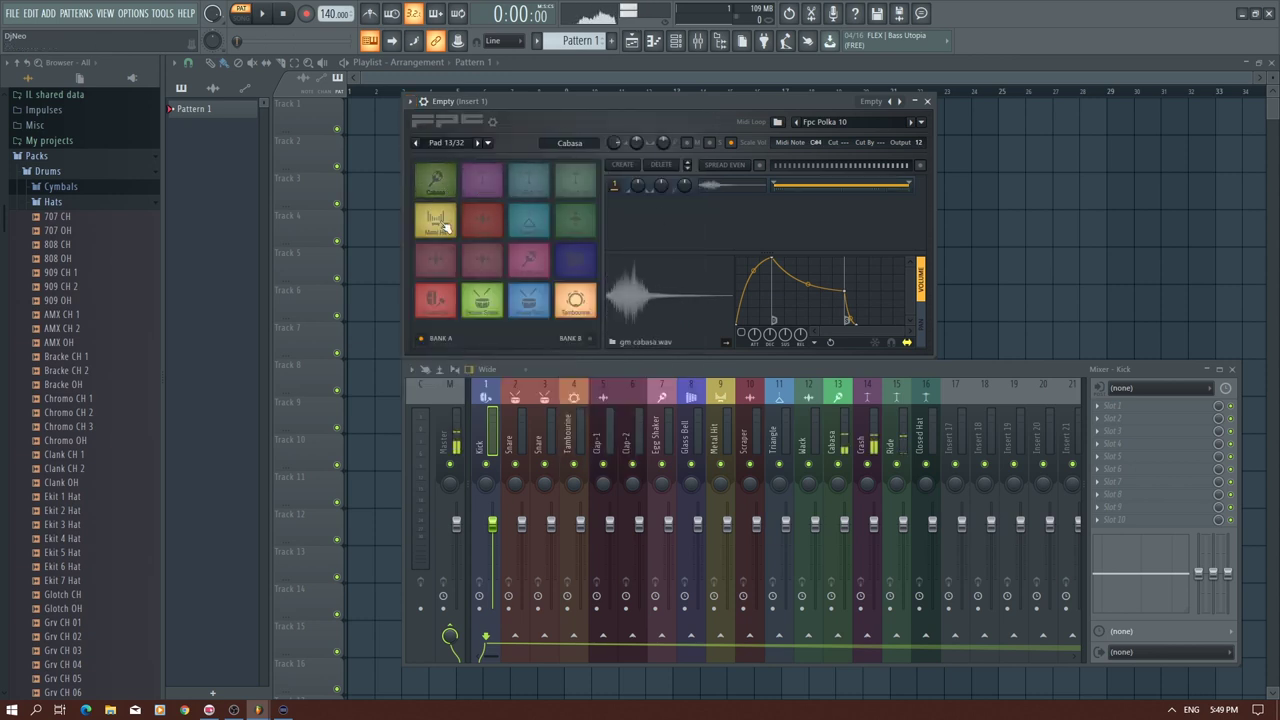
left_click(437, 299)
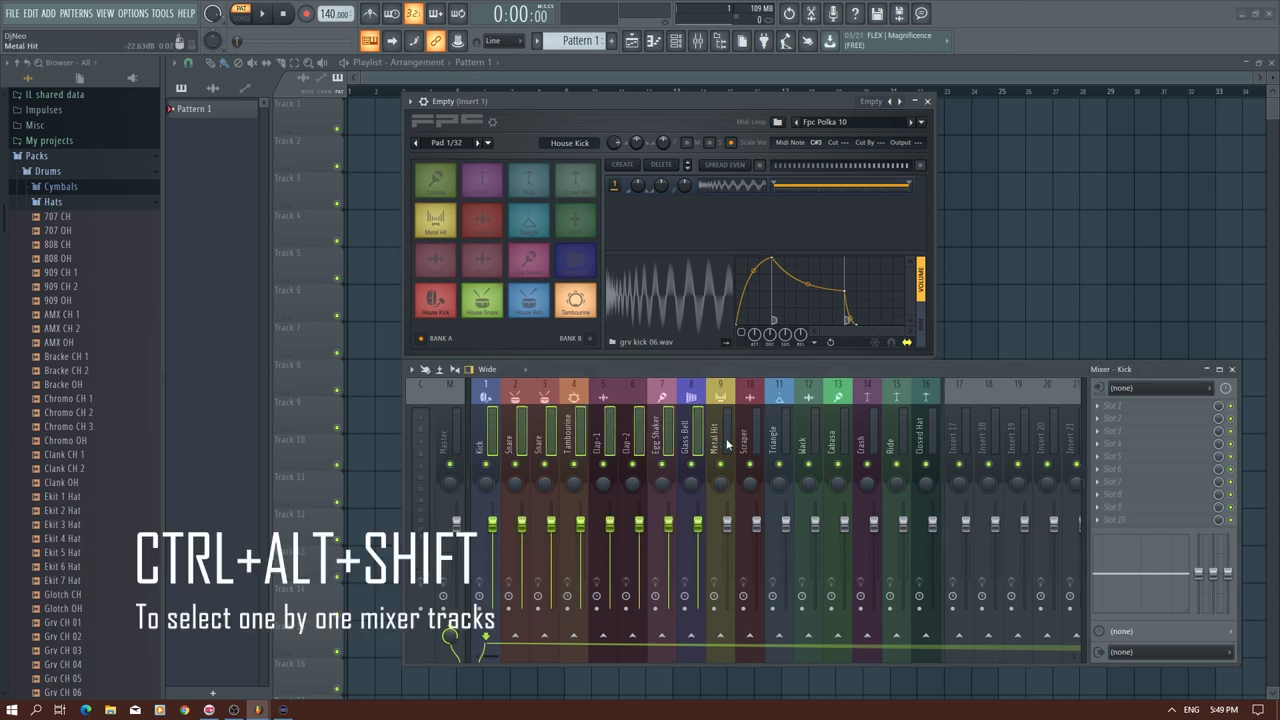
- Add mixer inserts 9 through 16 to the track selection and create a group named Drums from the selected tracks
left_click(727, 442, "ctrl+alt+shift")
left_click(757, 445, "ctrl+alt+shift")
left_click(785, 445, "ctrl+alt+shift")
left_click(812, 443, "ctrl+alt+shift")
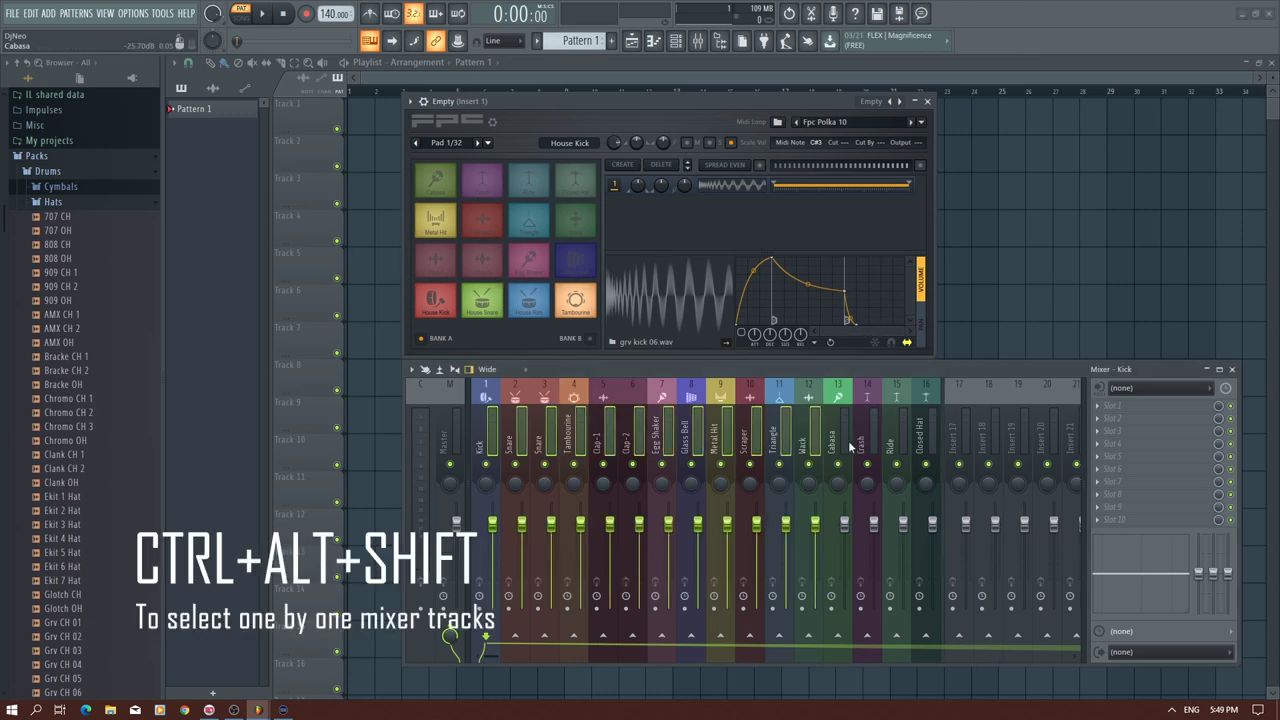
left_click(845, 447, "ctrl+alt+shift")
left_click(870, 447, "ctrl+alt+shift")
left_click(902, 447, "ctrl+alt+shift")
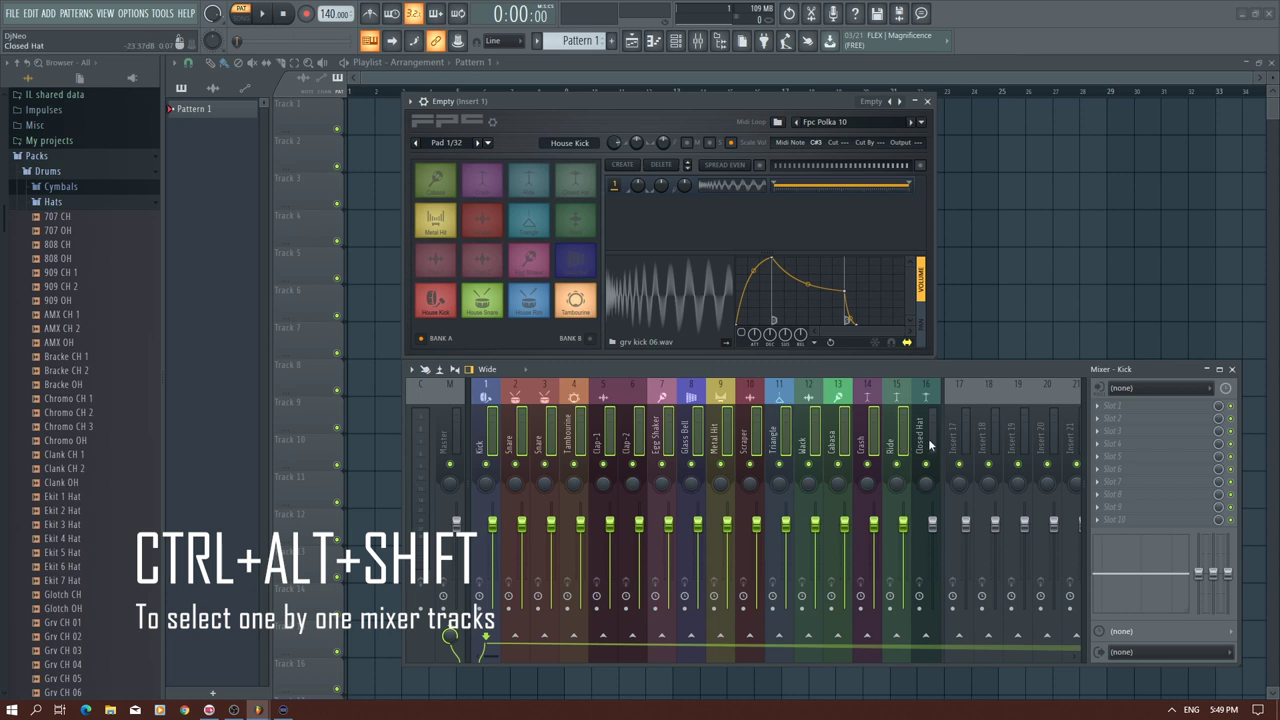
left_click(929, 447, "ctrl+alt+shift")
right_click(929, 447)
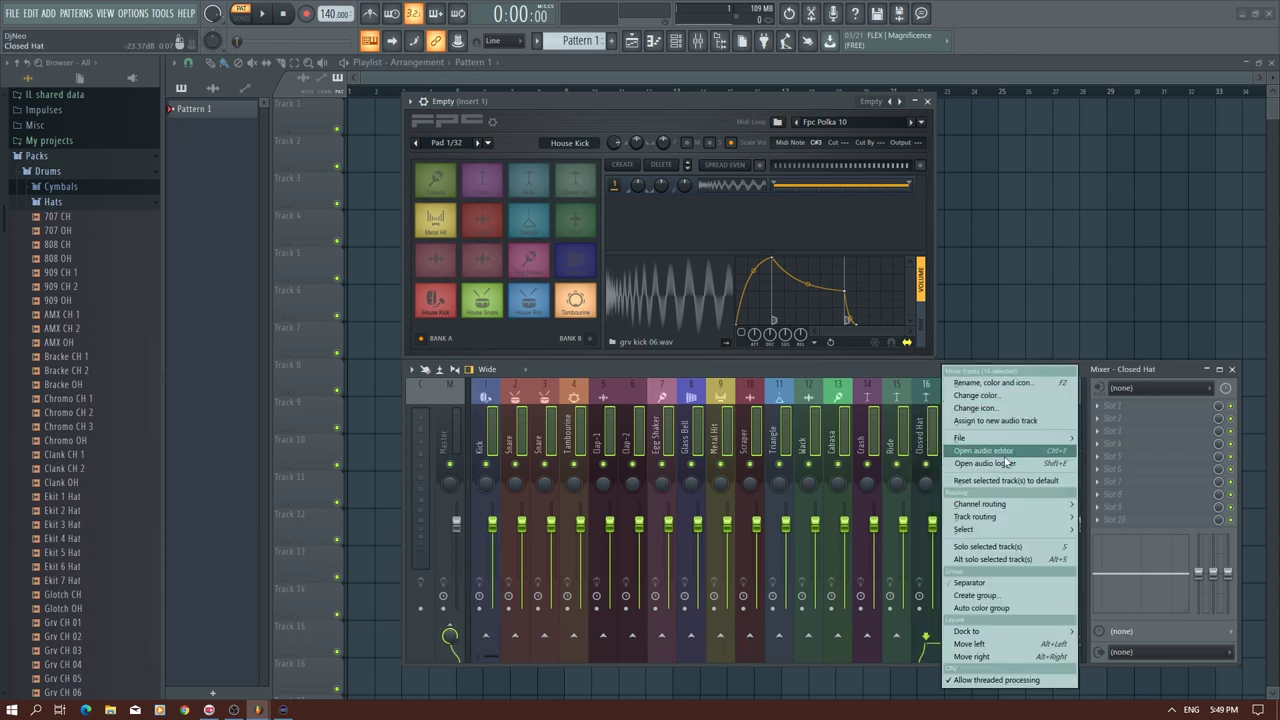
left_click(979, 597)
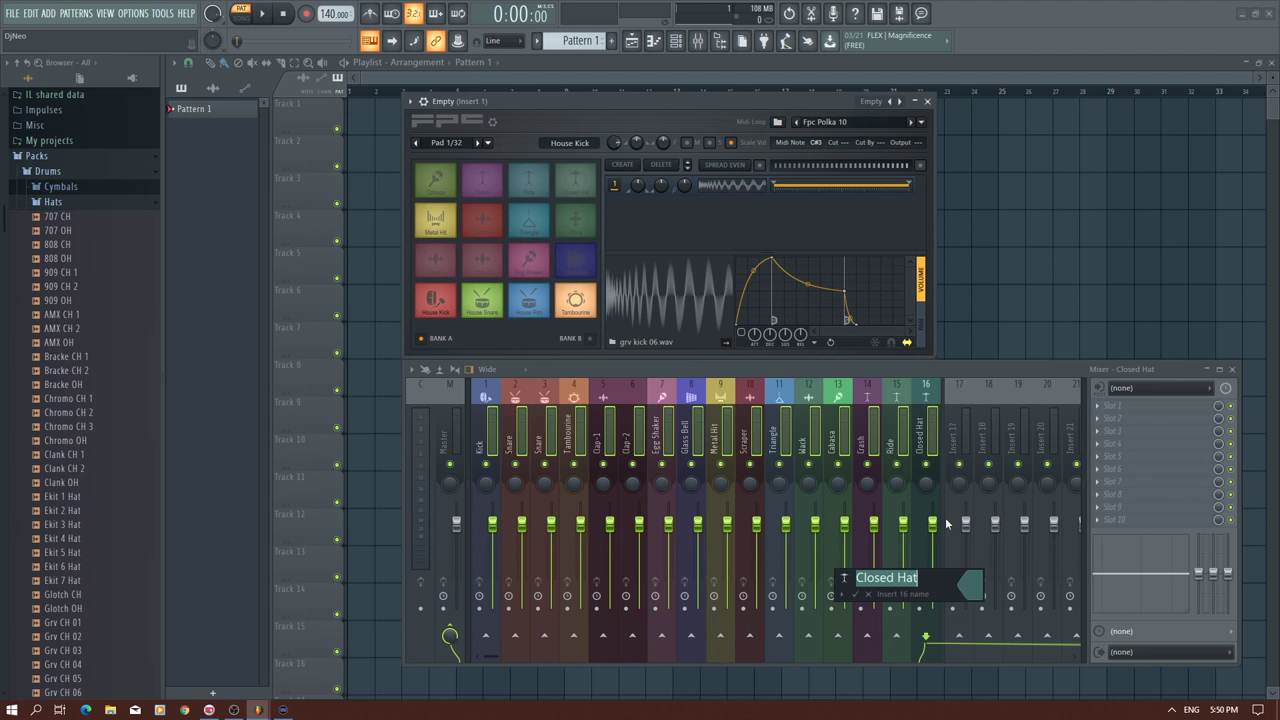
type("Drums")
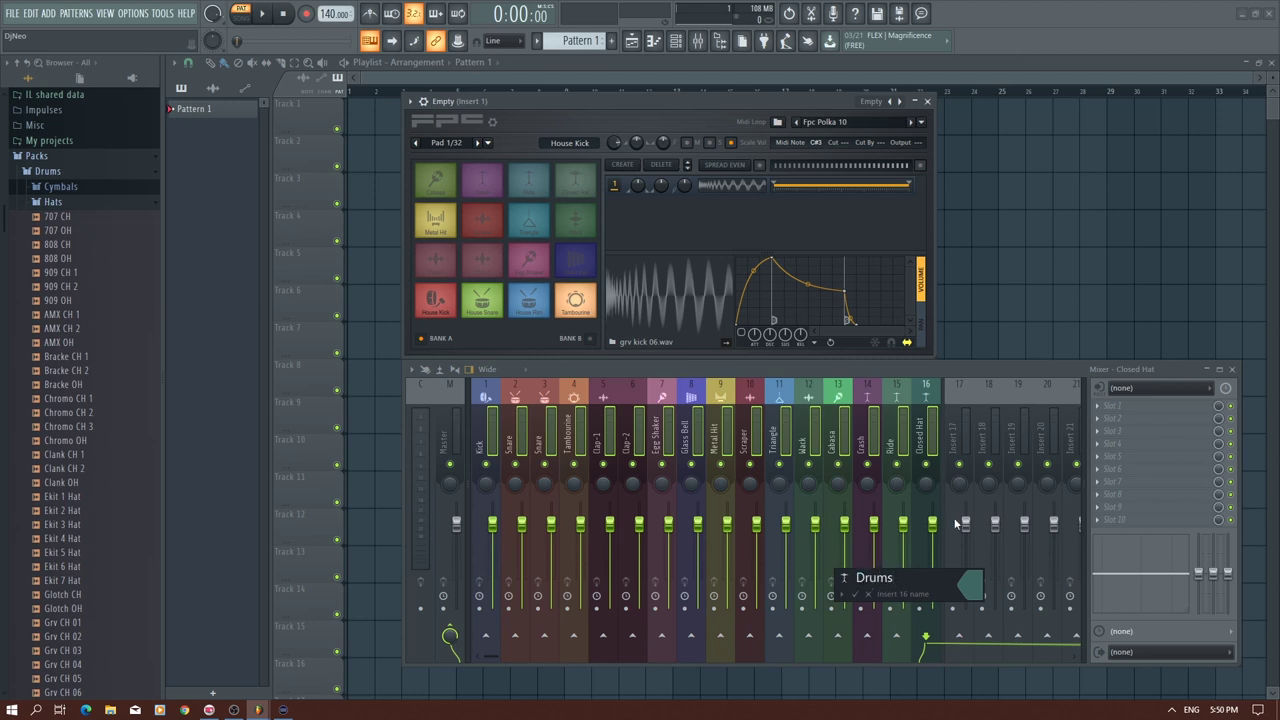
key("Return")
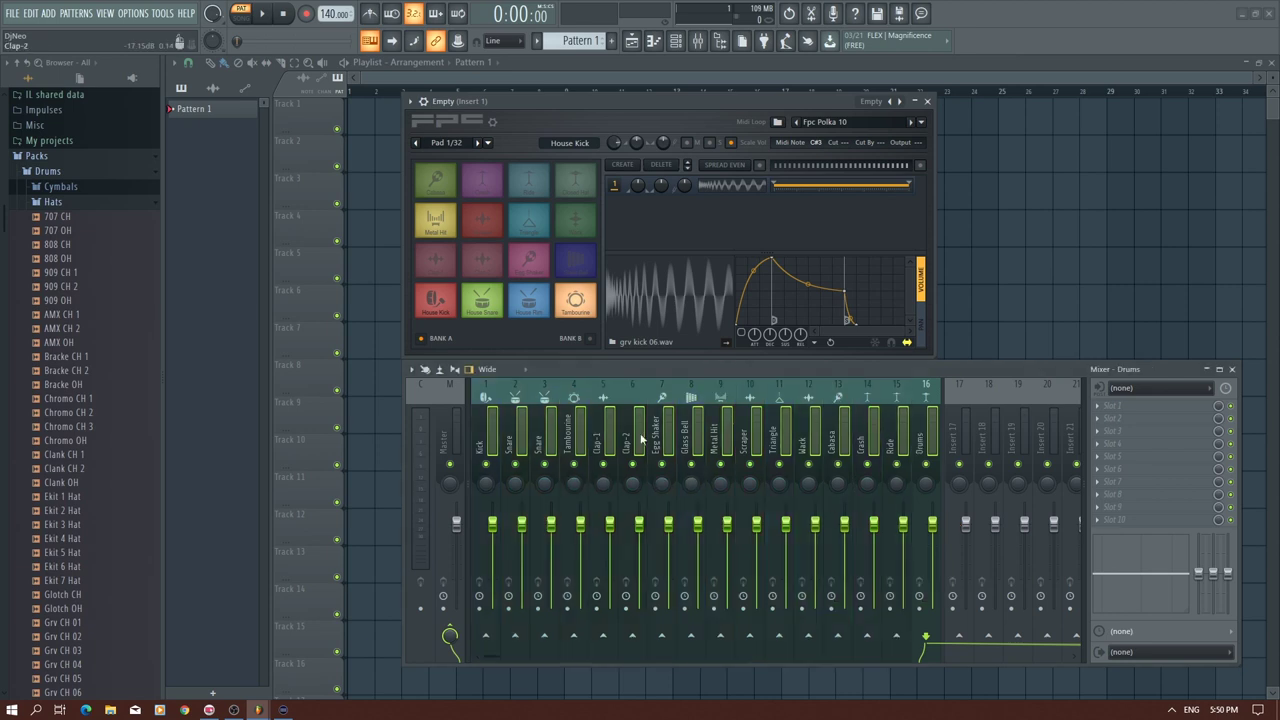
- Select the Kick mixer track and audition the FPC pads from House Kick up to Cabasa to check the grouped tracks
left_click(490, 430)
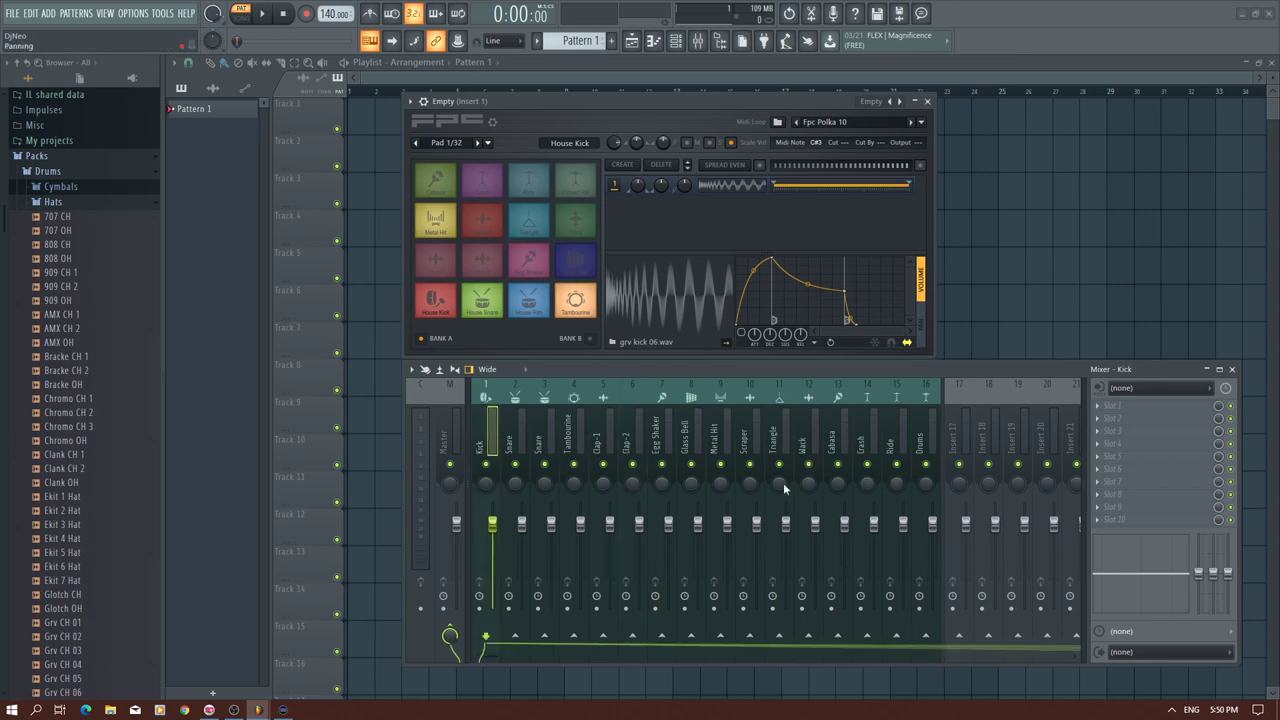
left_click(846, 434)
left_click(501, 446)
left_click(443, 311)
left_click(484, 304)
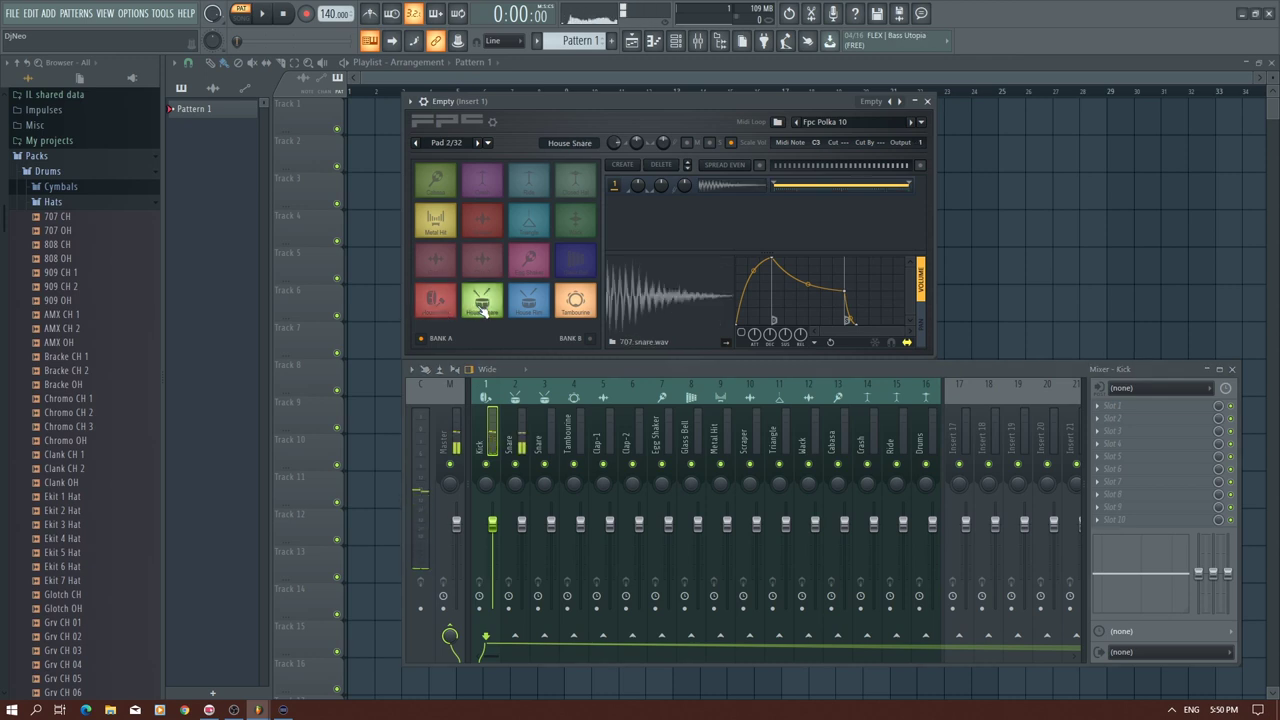
left_click(530, 304)
left_click(573, 309)
left_click(574, 262)
left_click(531, 266)
left_click(483, 269)
left_click(440, 269)
left_click(436, 222)
left_click(483, 220)
left_click(529, 220)
left_click(575, 218)
left_click(529, 180)
left_click(484, 182)
left_click(436, 180)
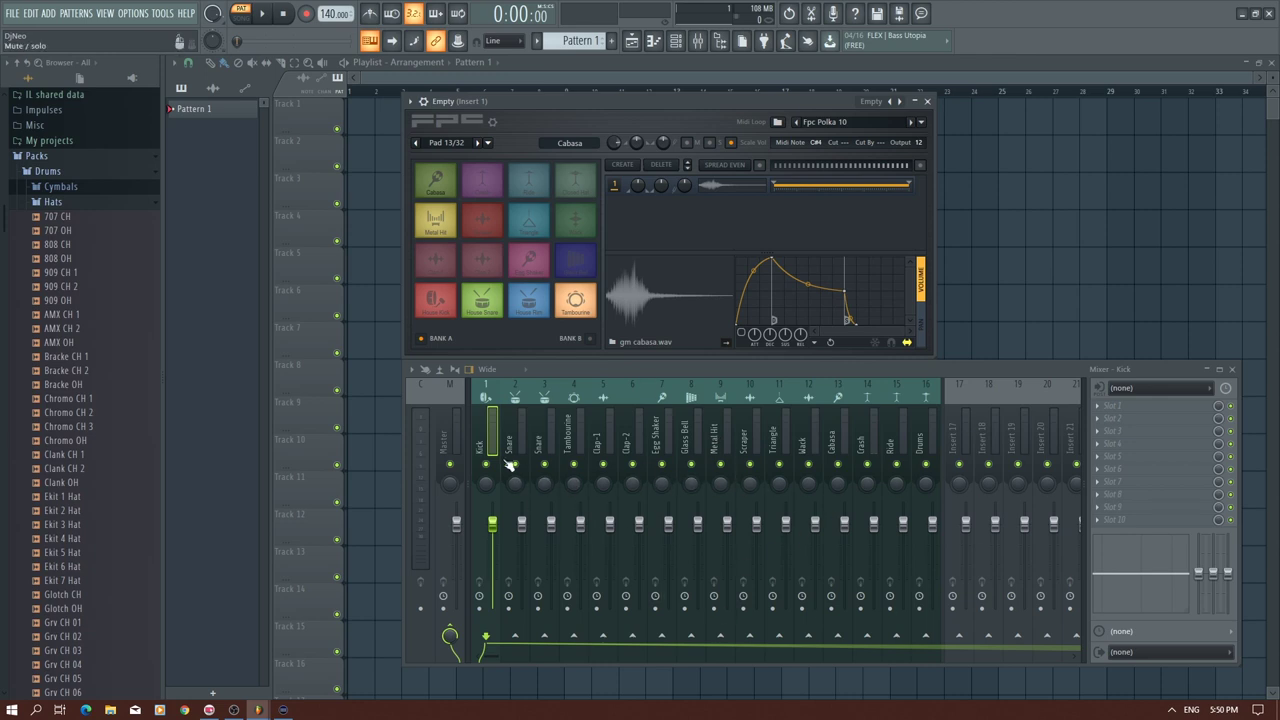
- Step through the grouped mixer tracks from Kick to Metal Hit
key("Right")
key("Right")
key("Right")
key("Right")
key("Right")
key("Right")
key("Right")
key("Right")
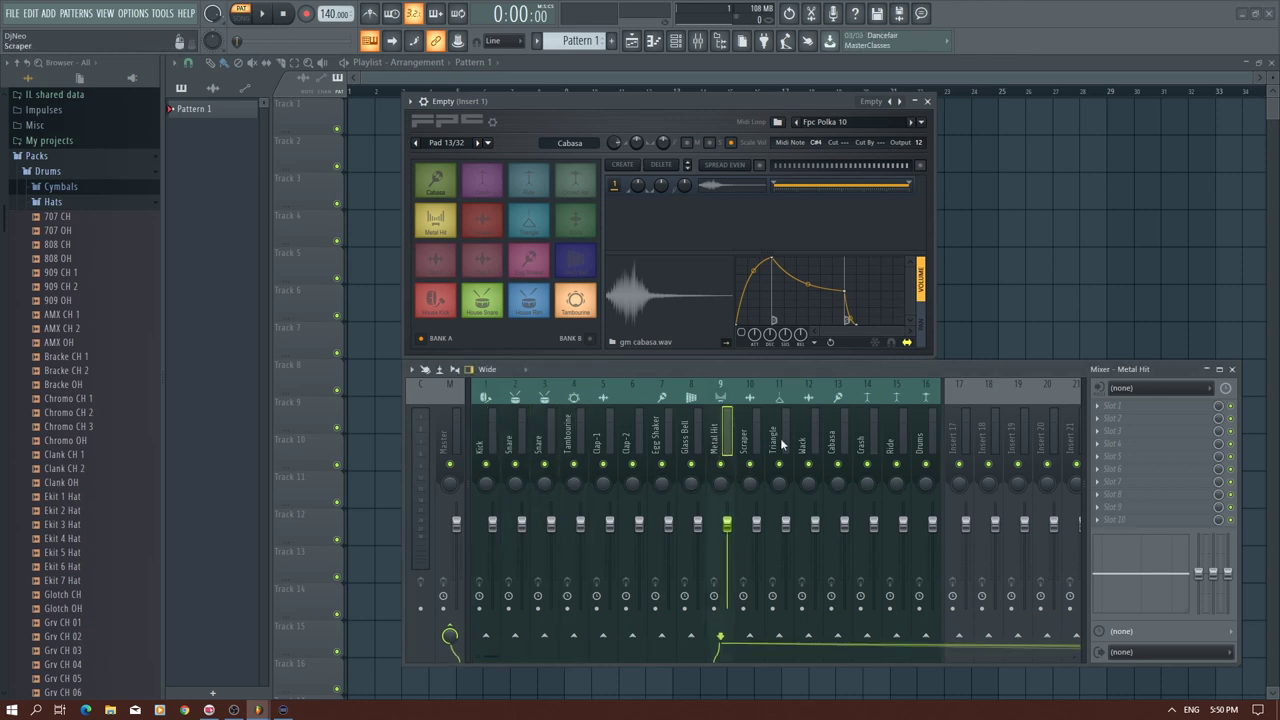
- Give the Clap-2 mixer track the same plus-shaped icon as Clap-1
left_click(633, 418)
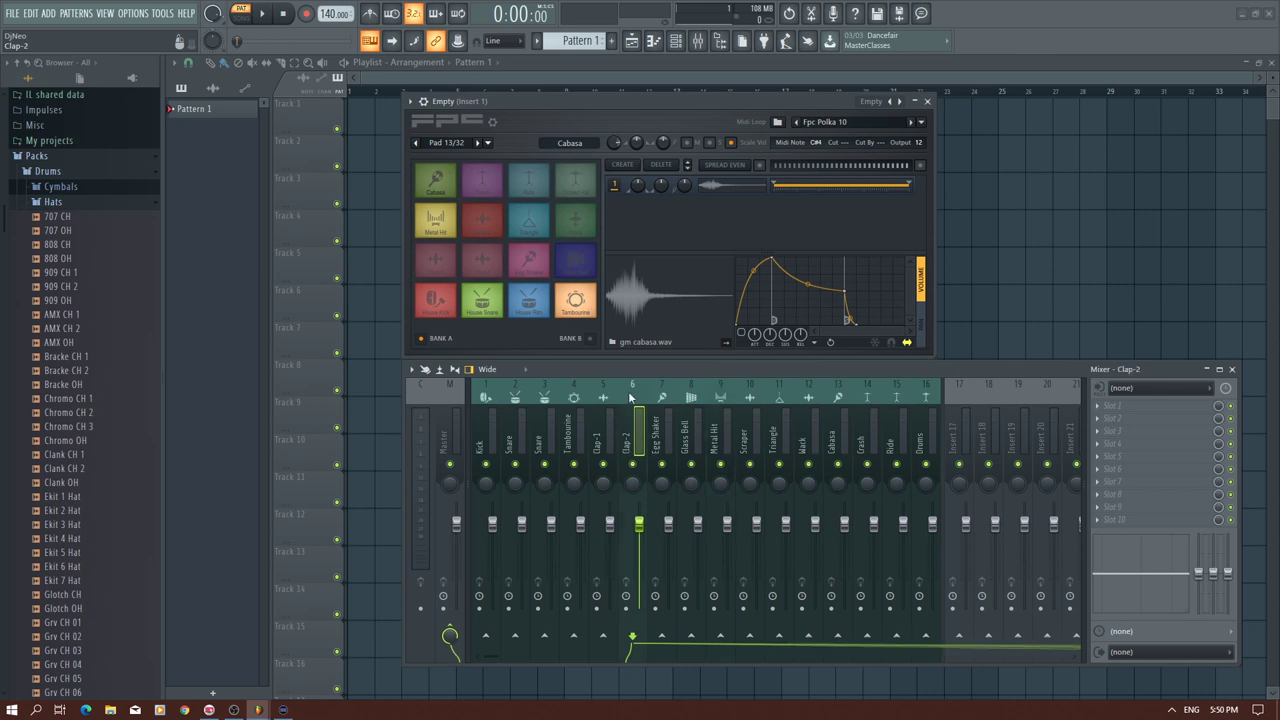
right_click(637, 408)
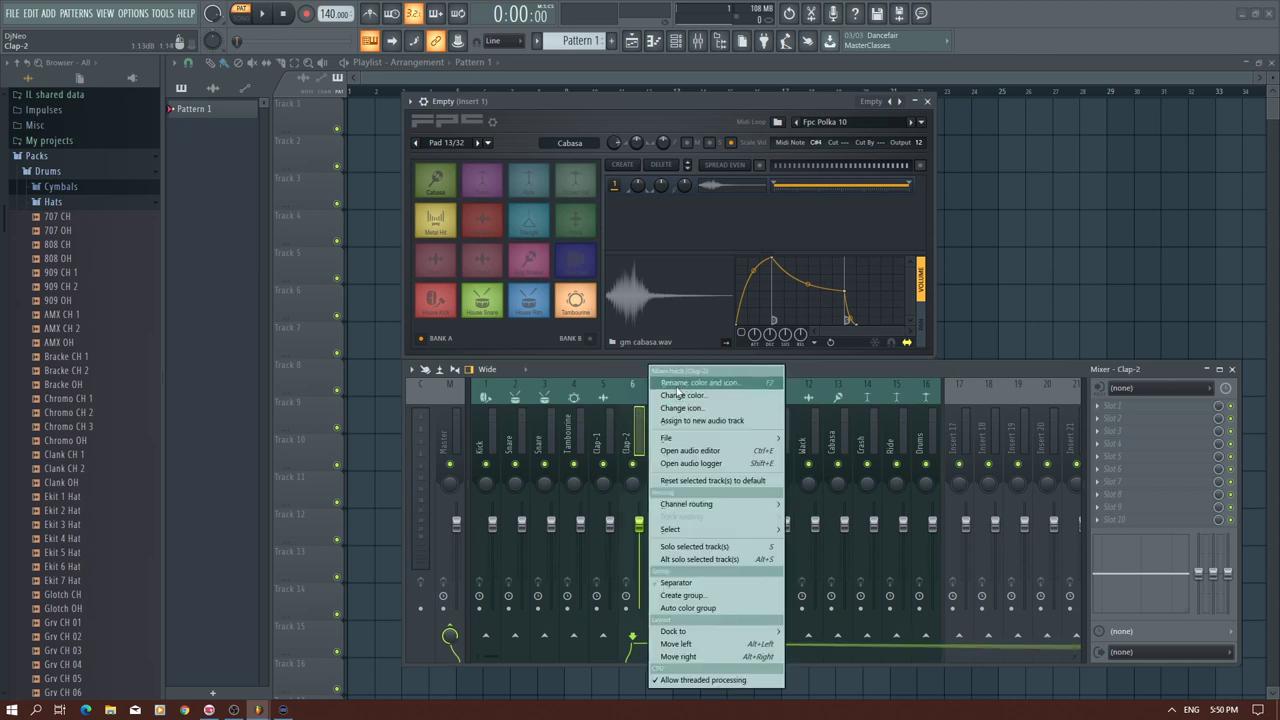
left_click(700, 381)
left_click(547, 369)
left_click(580, 409)
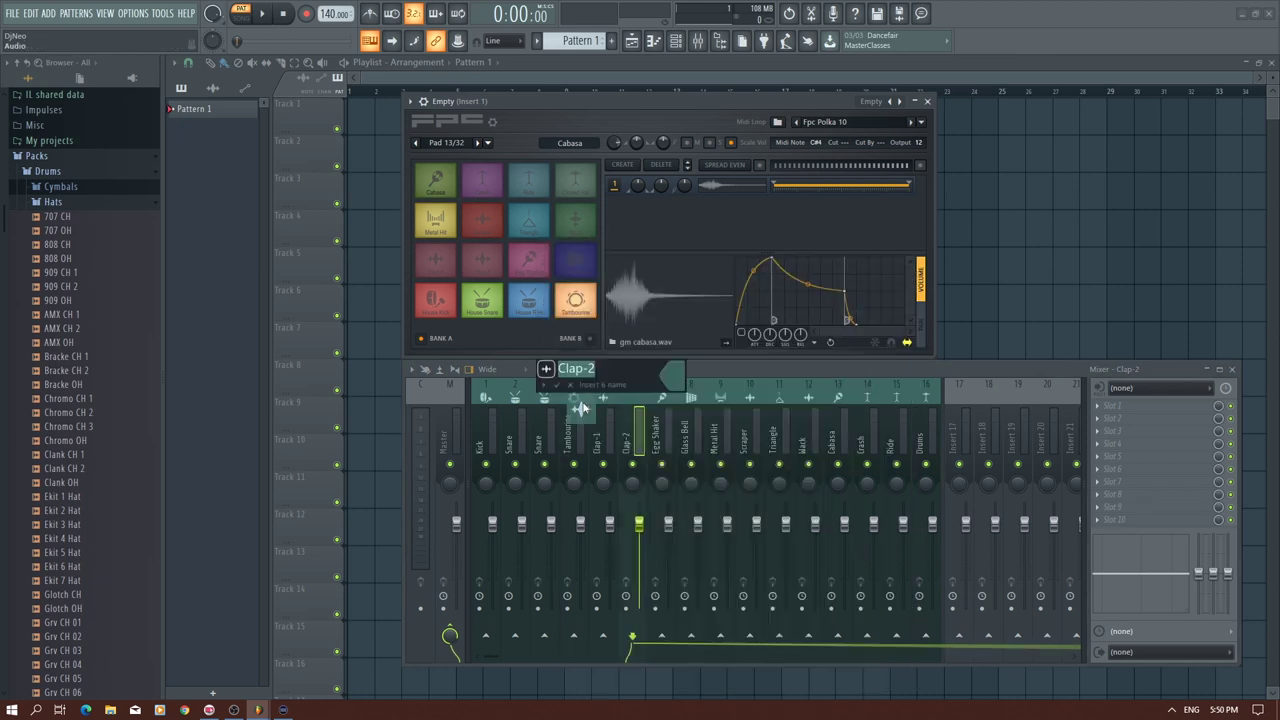
key("Return")
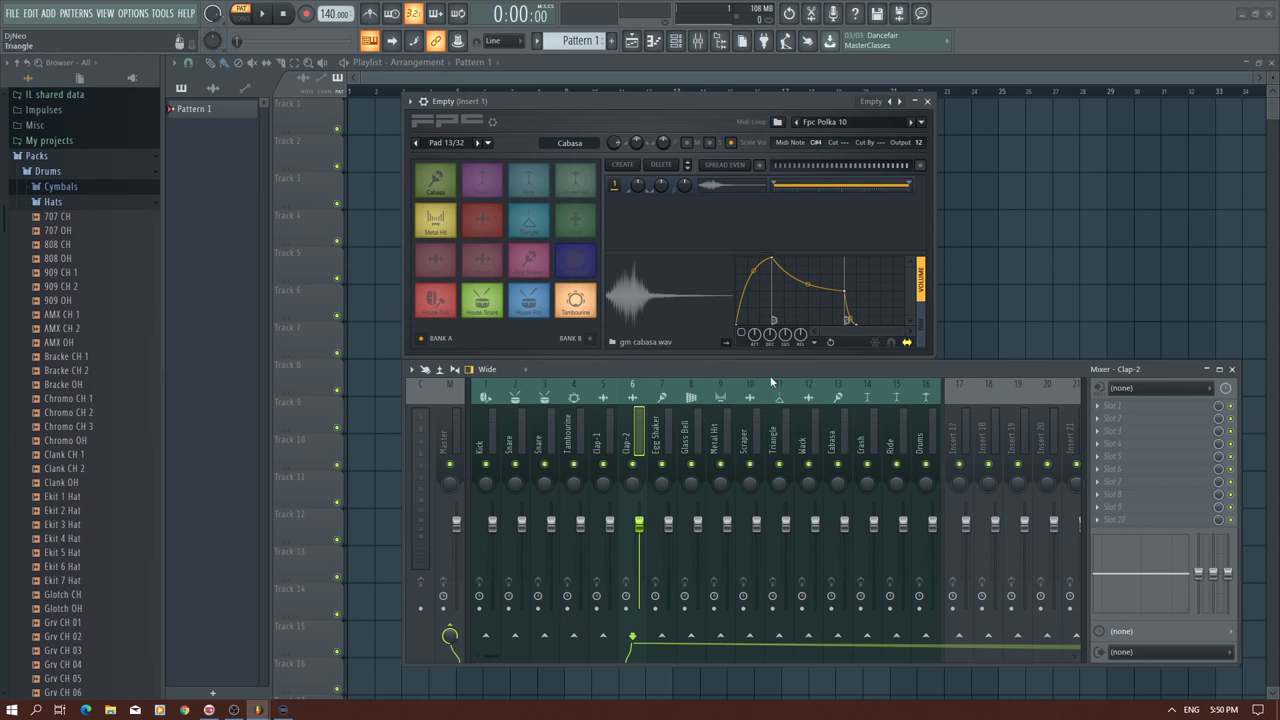
- Rename playlist track 1 as Drums and give it a green color
left_click(296, 122)
right_click(296, 122)
left_click(335, 105)
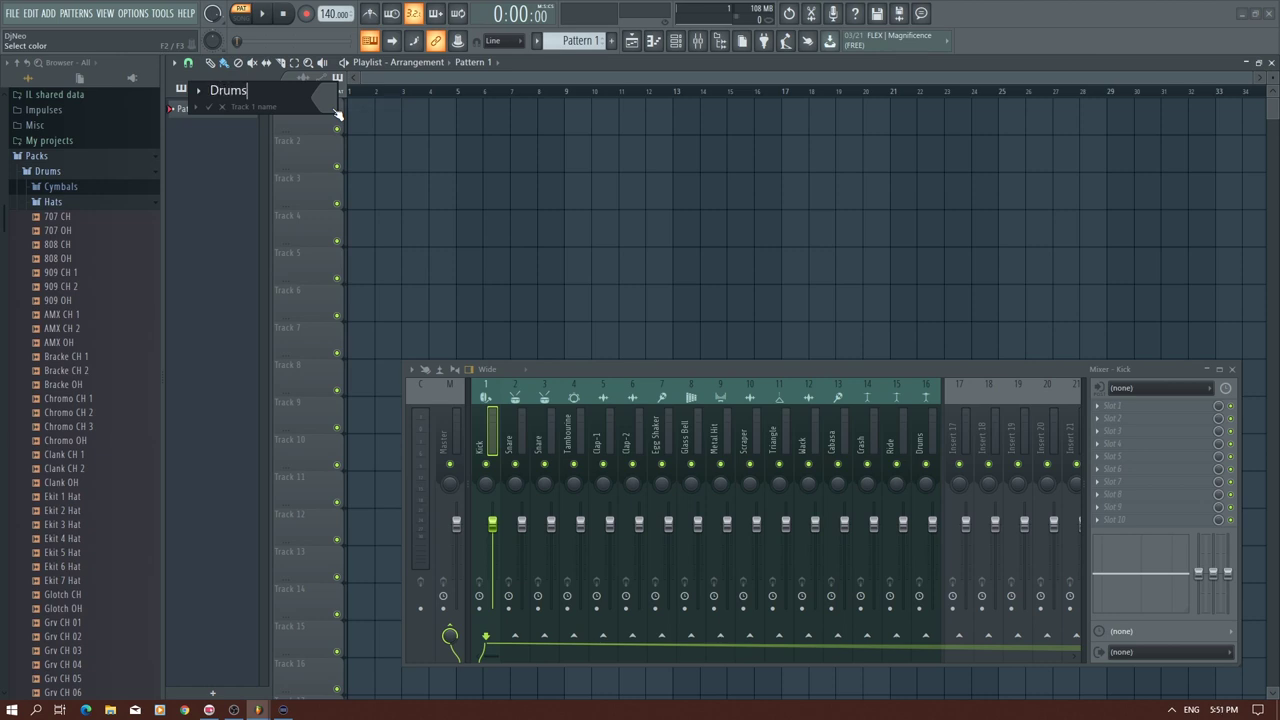
left_click(337, 100)
left_click(342, 129)
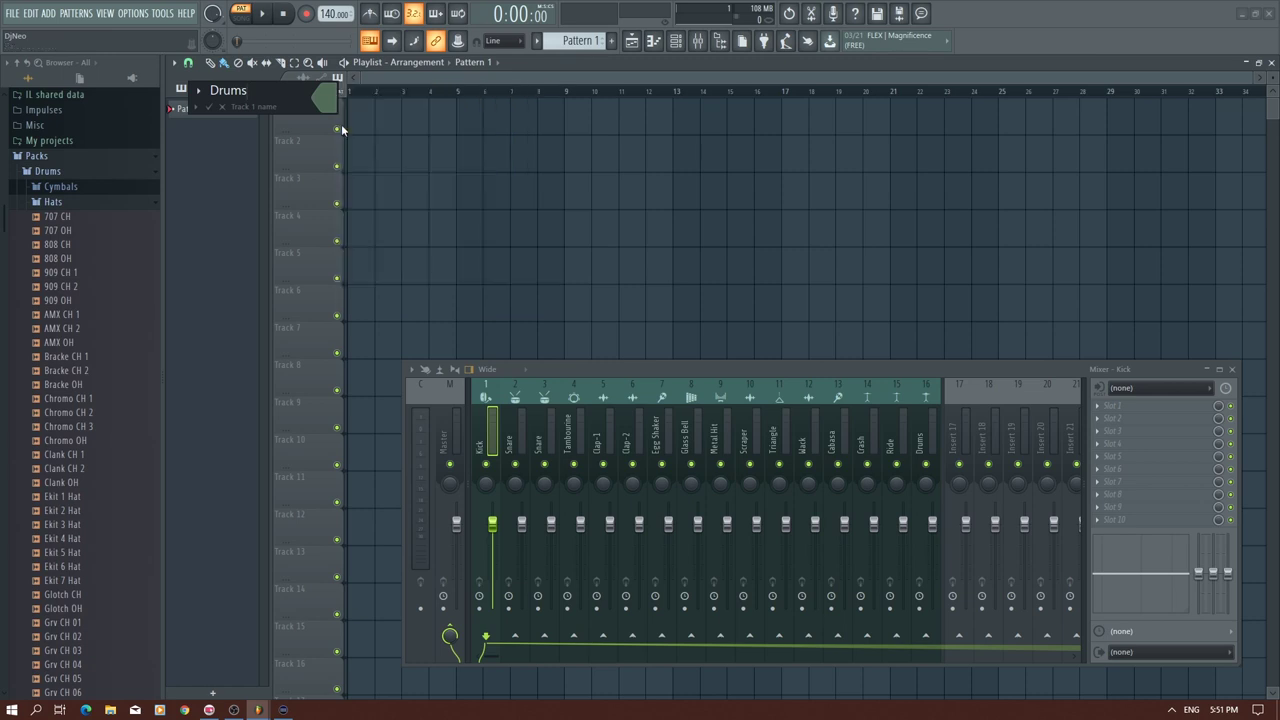
key("Return")
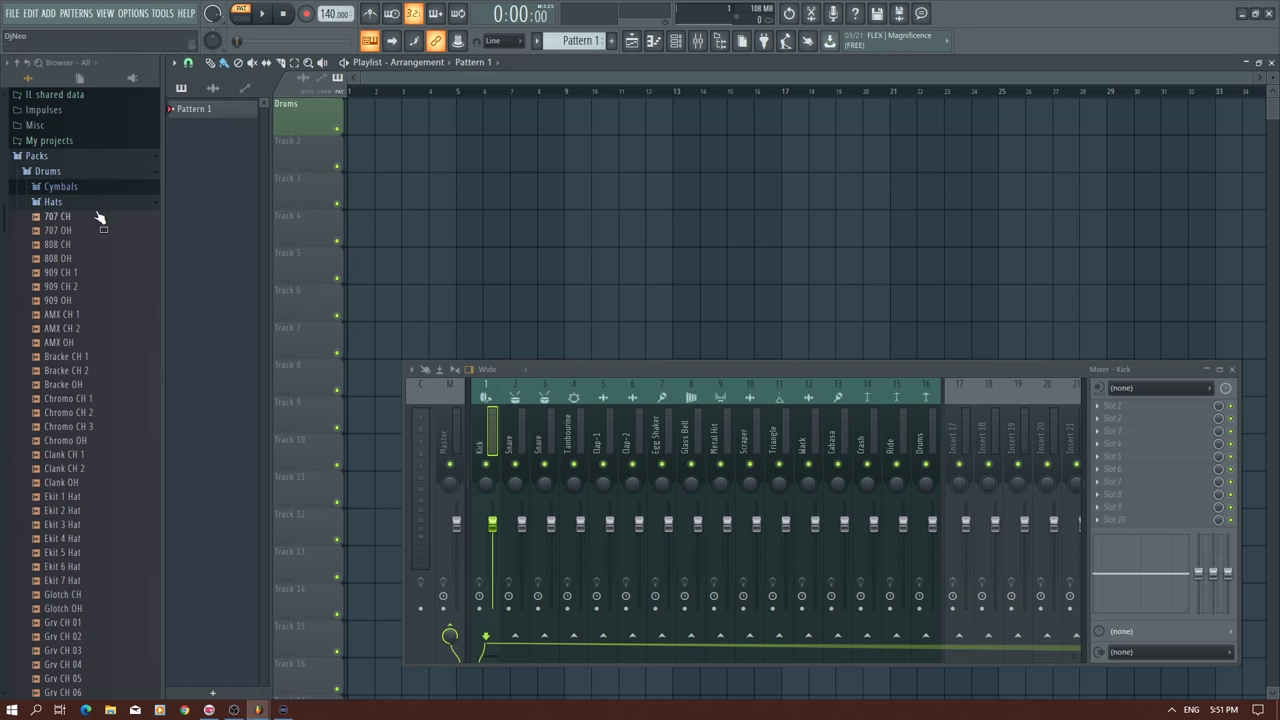
- Collapse the browser's Hats folder and label playlist track 2 with the Kick name preset
left_click(129, 203)
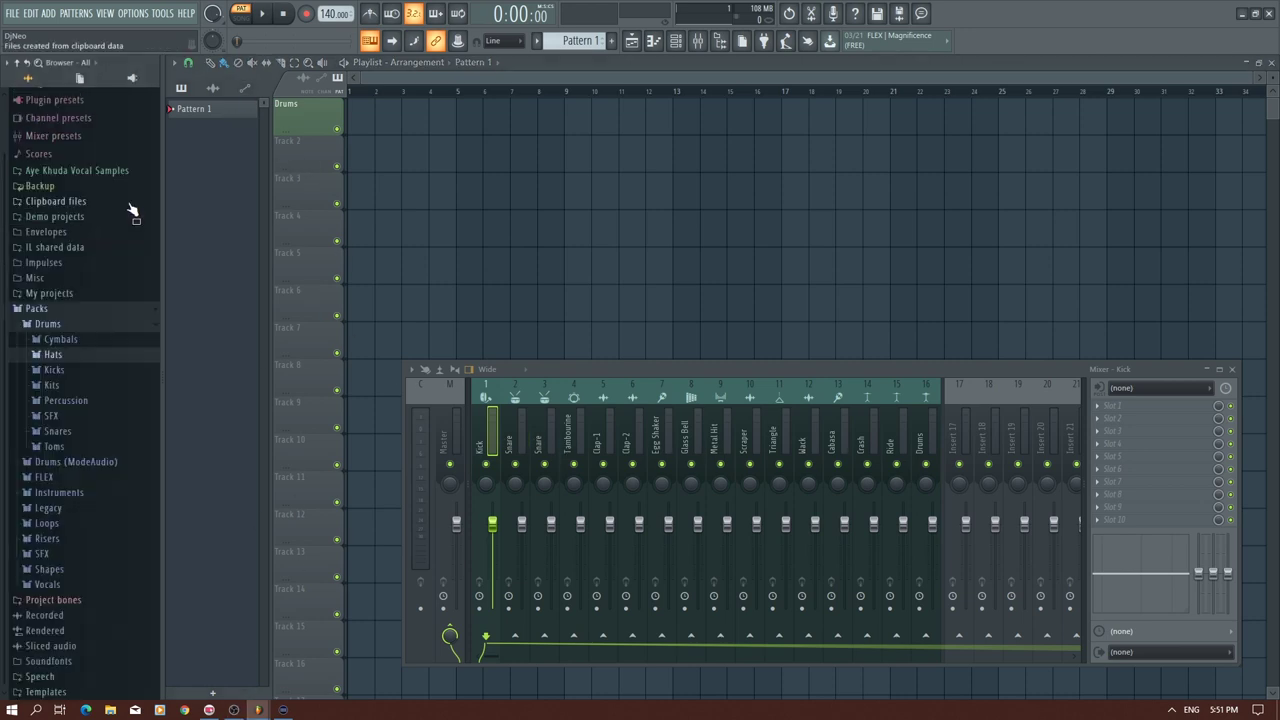
right_click(300, 156)
left_click(340, 143)
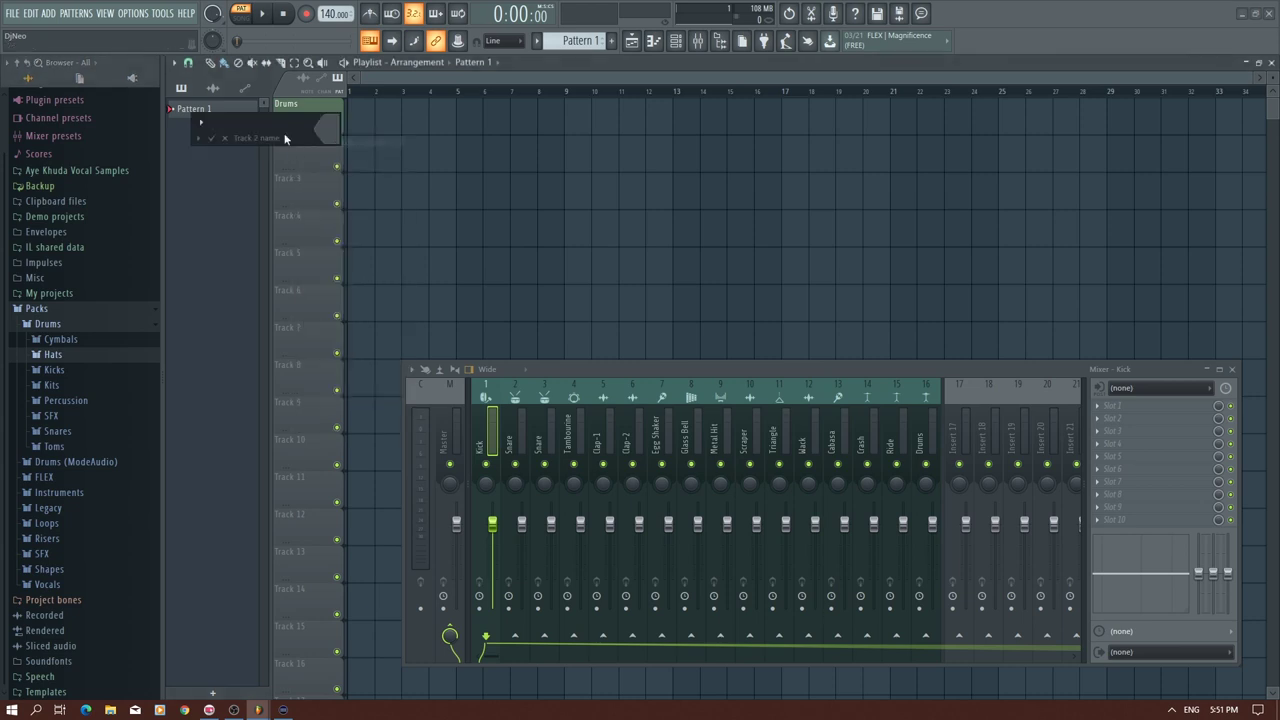
left_click(199, 124)
left_click(203, 123)
left_click(199, 138)
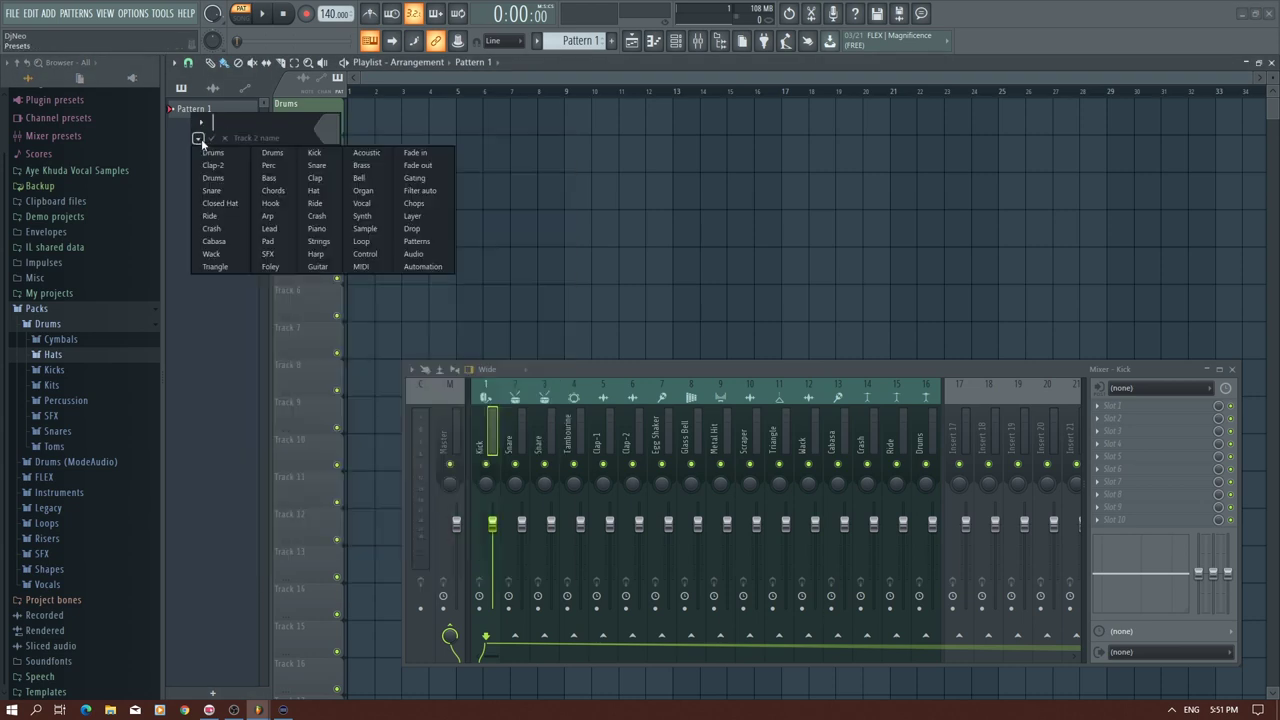
left_click(314, 152)
- Label playlist tracks 3 and 4 with the Snare name preset
right_click(301, 197)
left_click(345, 190)
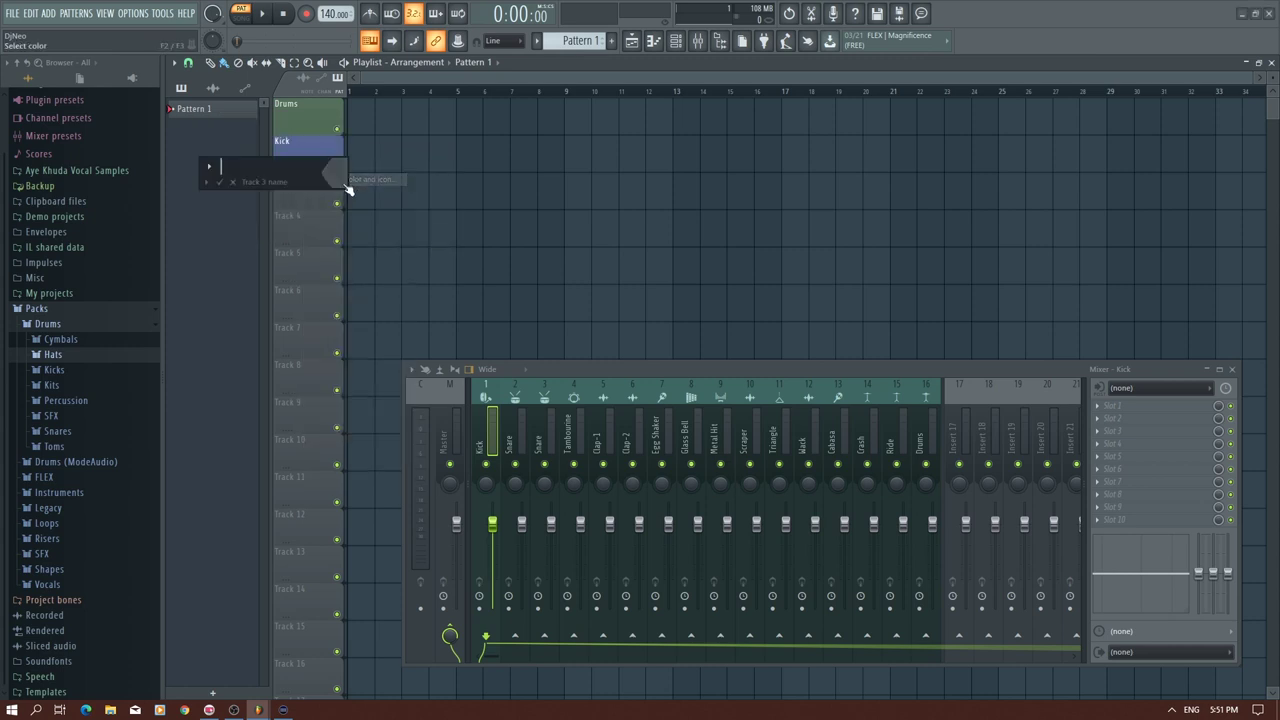
left_click(204, 183)
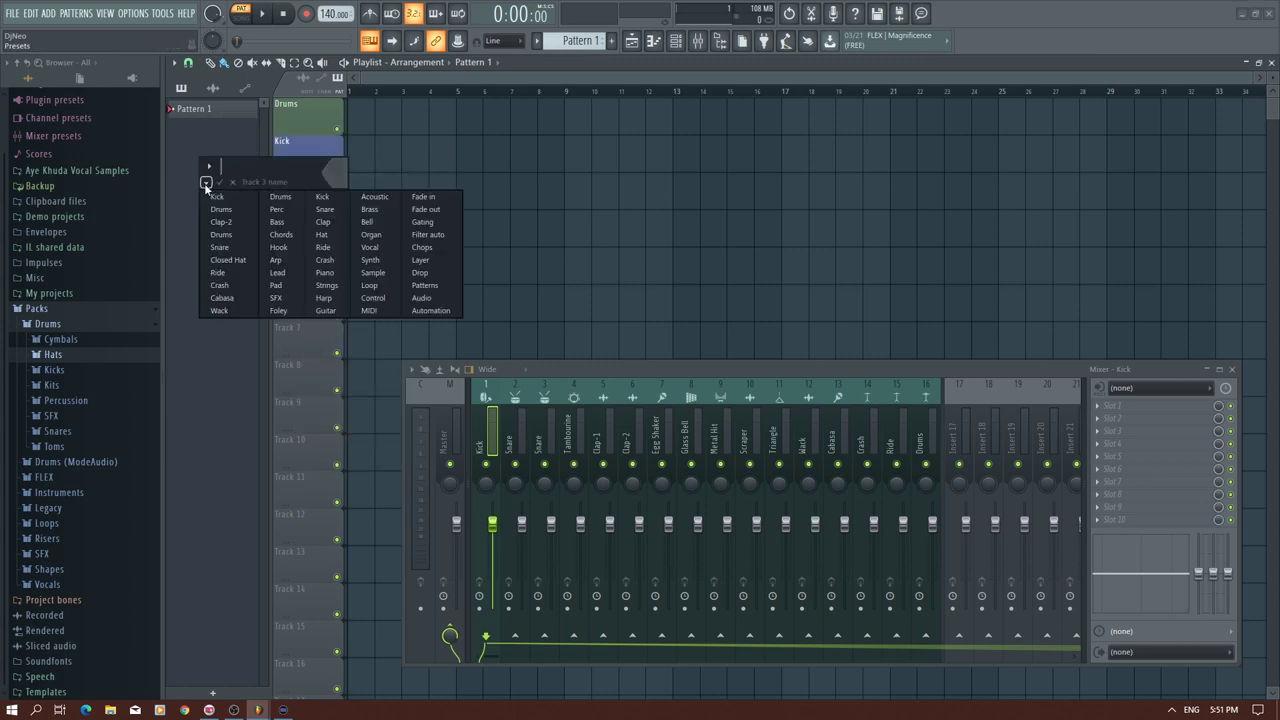
left_click(322, 210)
right_click(299, 212)
left_click(327, 217)
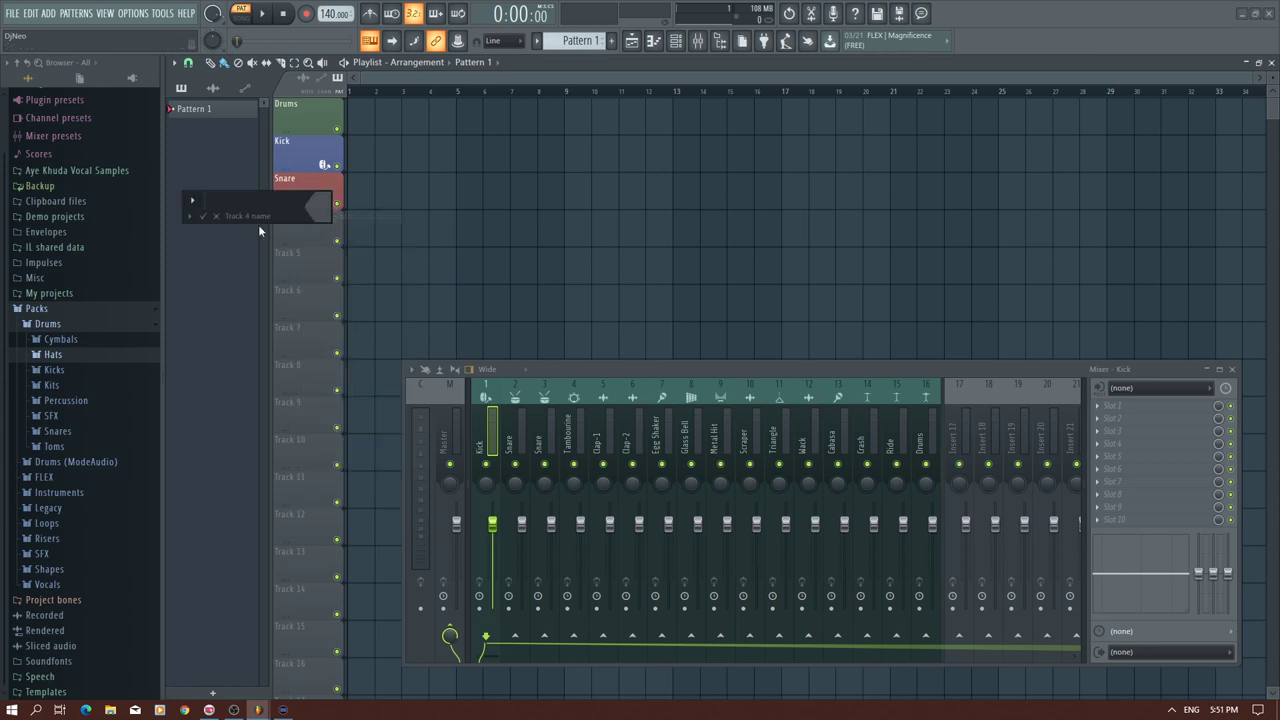
left_click(189, 216)
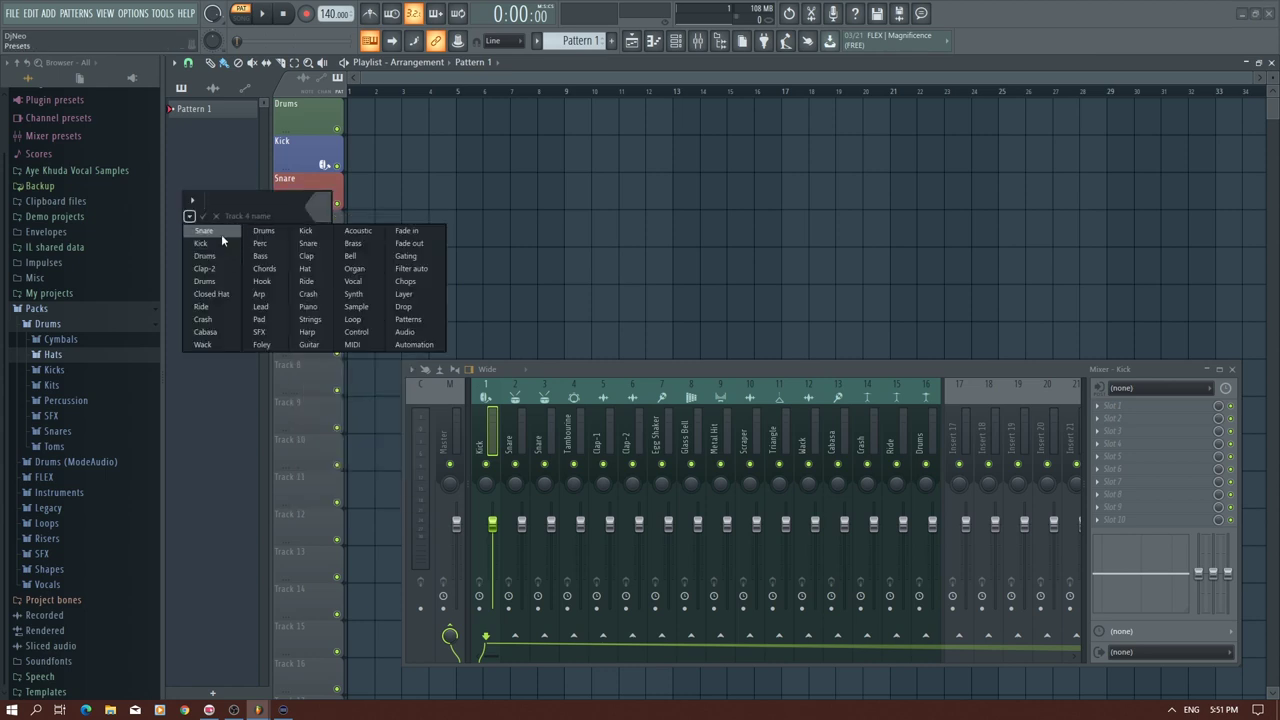
left_click(221, 234)
- Rename mixer track 2 as Snare-1 to tell the two snare tracks apart
left_click(520, 443)
right_click(528, 440)
left_click(560, 378)
left_click(488, 368)
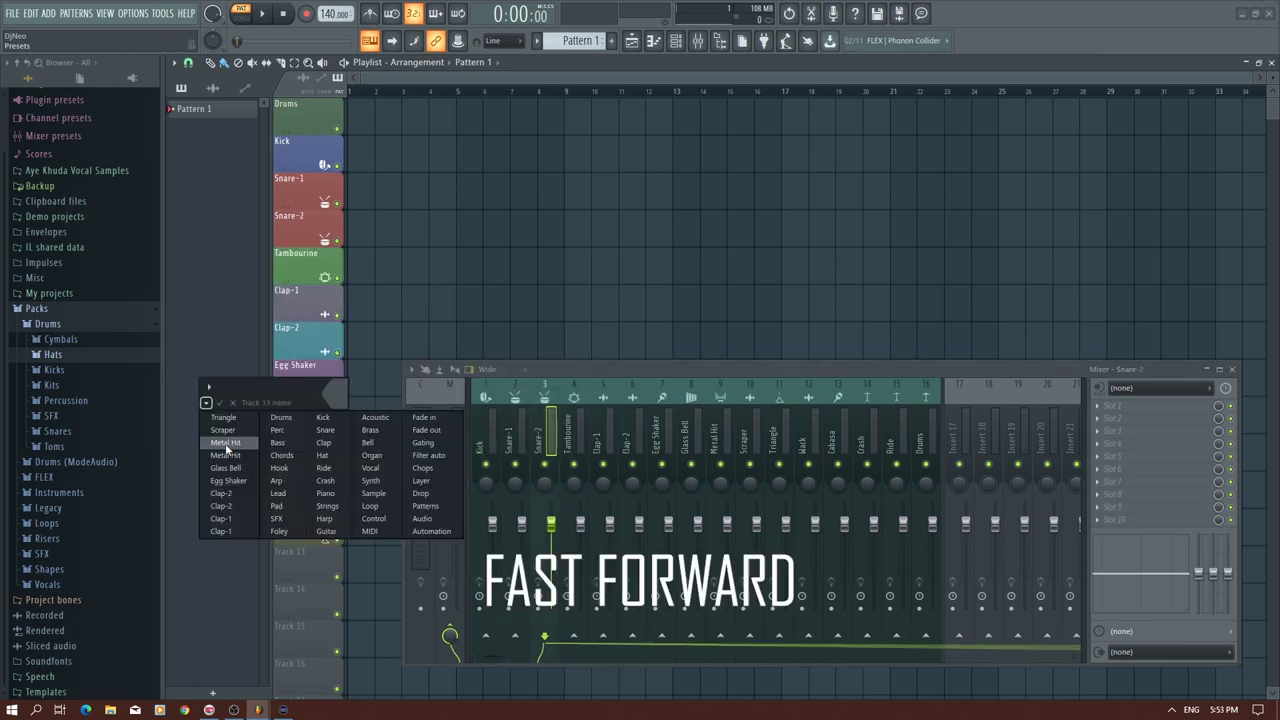
- Rename playlist track 13 as Wack and give it a teal-green color
left_click(229, 446)
type("Wack")
left_click(334, 390)
left_click(418, 484)
- Rename playlist track 14 as Cabasa, and give it a blue color and the shaker icon
right_click(304, 602)
left_click(378, 401)
type("Cabasa")
left_click(371, 390)
left_click(462, 480)
left_click(242, 382)
left_click(306, 556)
- Rename playlist track 15 as Crash, and give it a teal-green color and the cymbal icon
scroll(292, 572, "down", 1)
right_click(286, 598)
left_click(348, 393)
type("Crash")
left_click(340, 382)
left_click(417, 468)
left_click(212, 375)
left_click(277, 645)
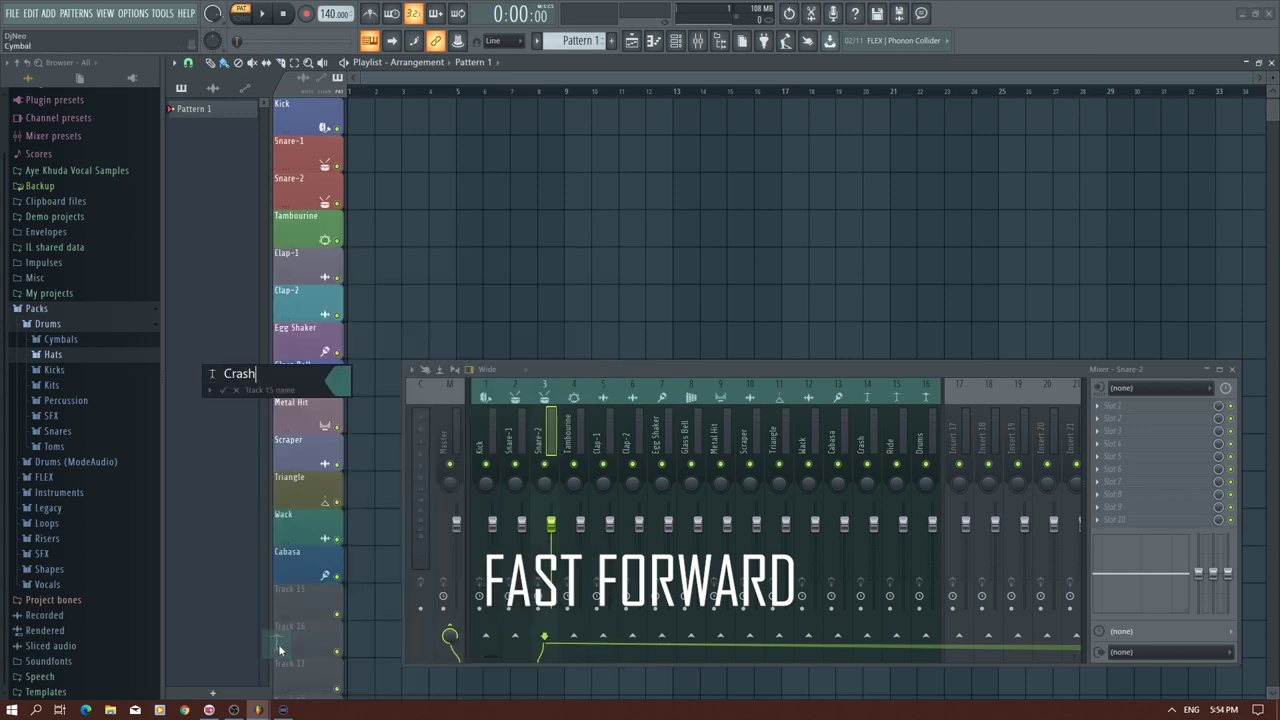
- Rename playlist track 16 as Ride and give it the cymbal icon
right_click(289, 566)
left_click(357, 407)
type("Ride")
left_click(219, 404)
left_click(286, 645)
- Label playlist track 17 as Closed Hat with a green color and a hi-hat icon
scroll(288, 570, "down", 1)
right_click(287, 562)
left_click(320, 399)
type("HiHat")
left_click(318, 394)
left_click(184, 378)
left_click(207, 378)
key("BackSpace")
key("BackSpace")
type("Closed")
left_click(312, 388)
key("Return")
- Rename mixer track 16 from Drums to Closed Hat
left_click(925, 394)
key("F2")
type("Closed Hat")
key("Return")
- Group each playlist track from Closed Hat up through Triangle with the track above it
scroll(529, 211, "up", 4)
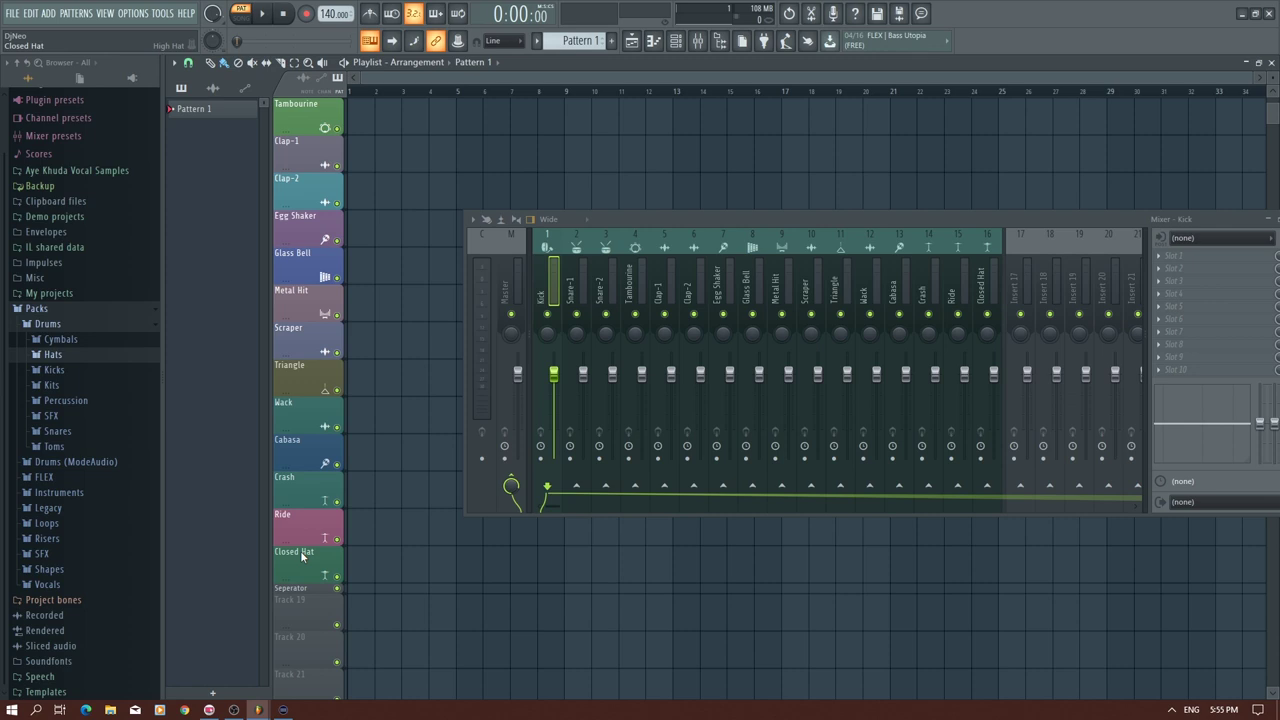
right_click(300, 550)
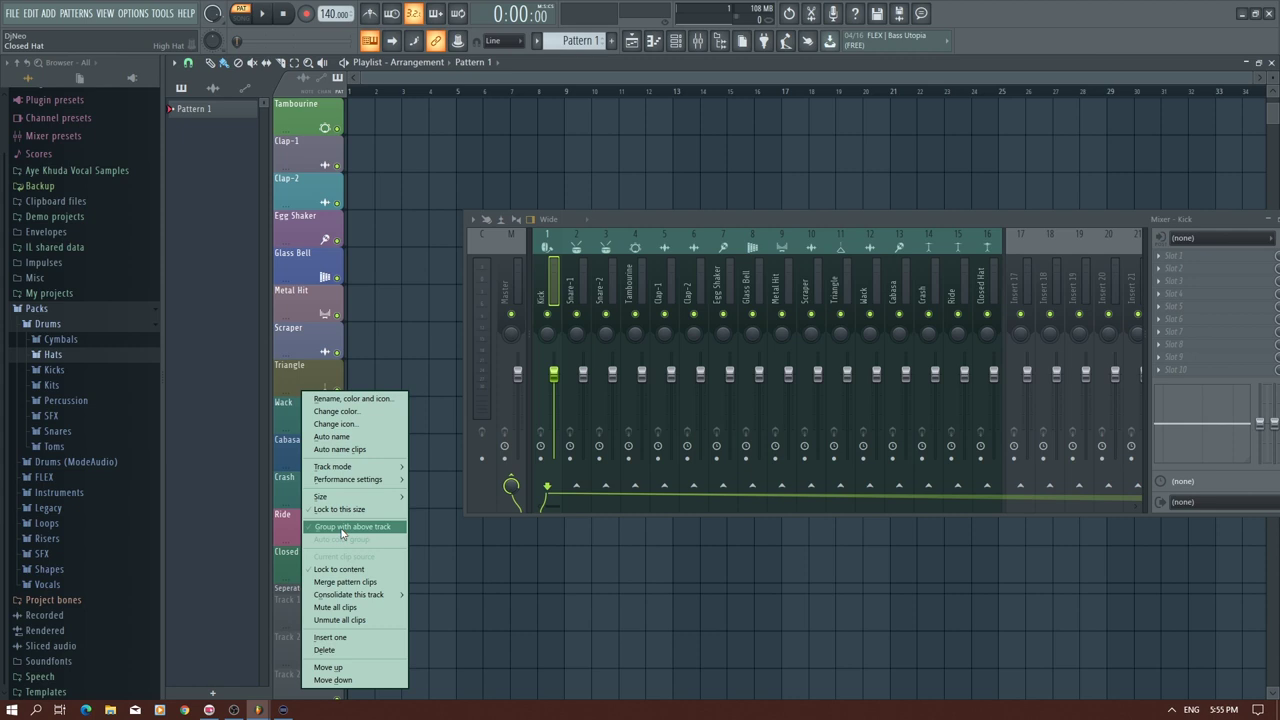
left_click(342, 527)
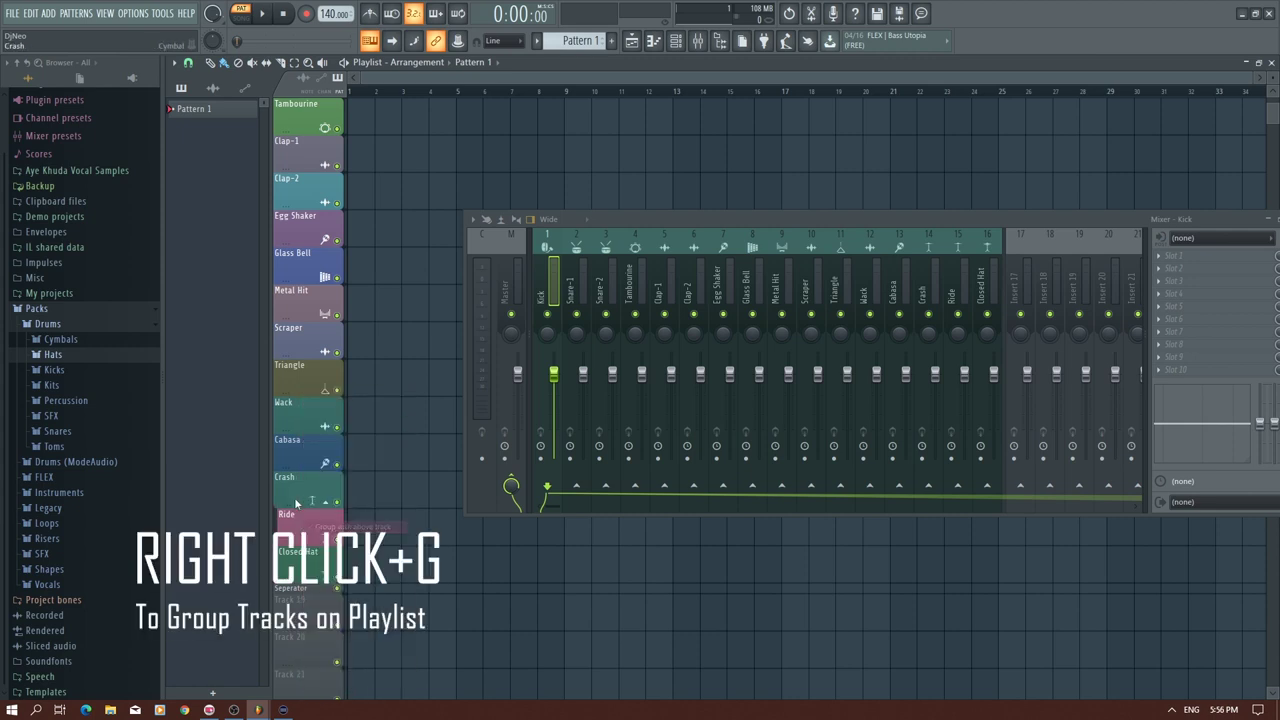
right_click(295, 501)
key("g")
right_click(297, 460)
key("g")
right_click(298, 422)
key("g")
right_click(298, 386)
key("g")
- Group the Scraper, Metal Hit, Glass Bell, Egg Shaker, Clap-2 and Clap-1 playlist tracks with the tracks above them
right_click(298, 350)
key("g")
right_click(300, 300)
key("g")
right_click(302, 262)
key("g")
right_click(304, 226)
key("g")
right_click(307, 204)
key("g")
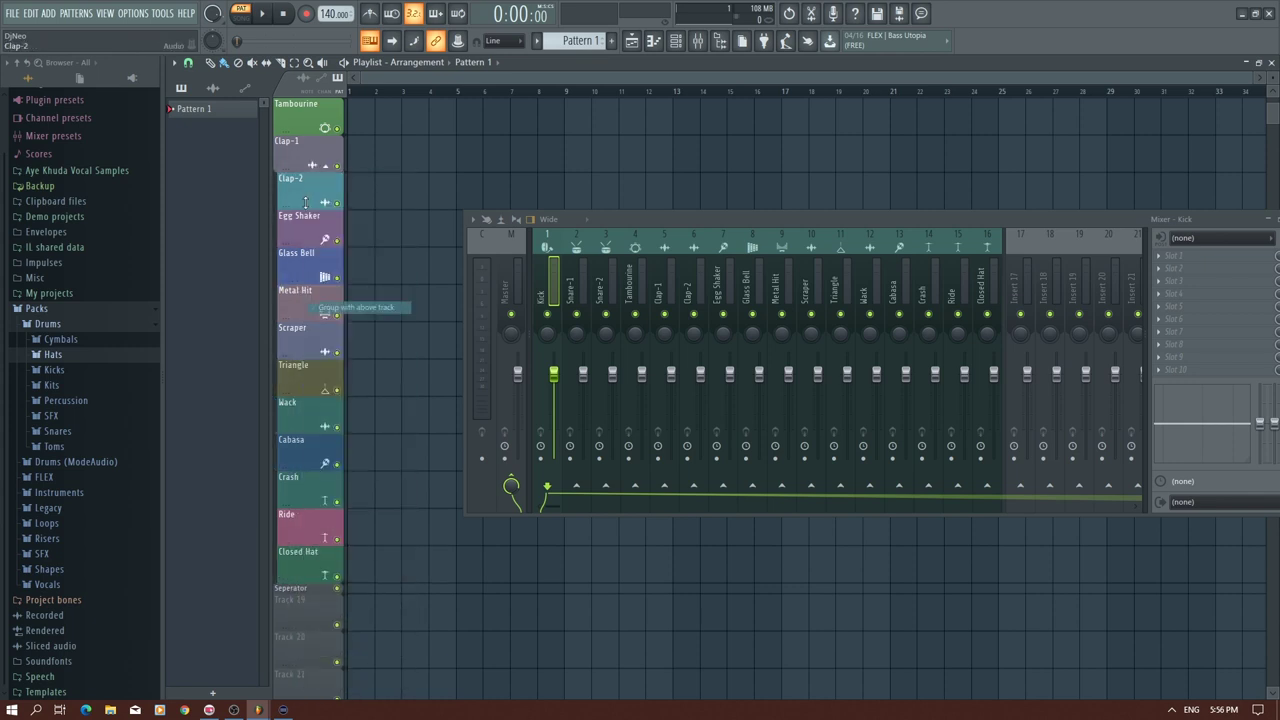
right_click(308, 162)
key("g")
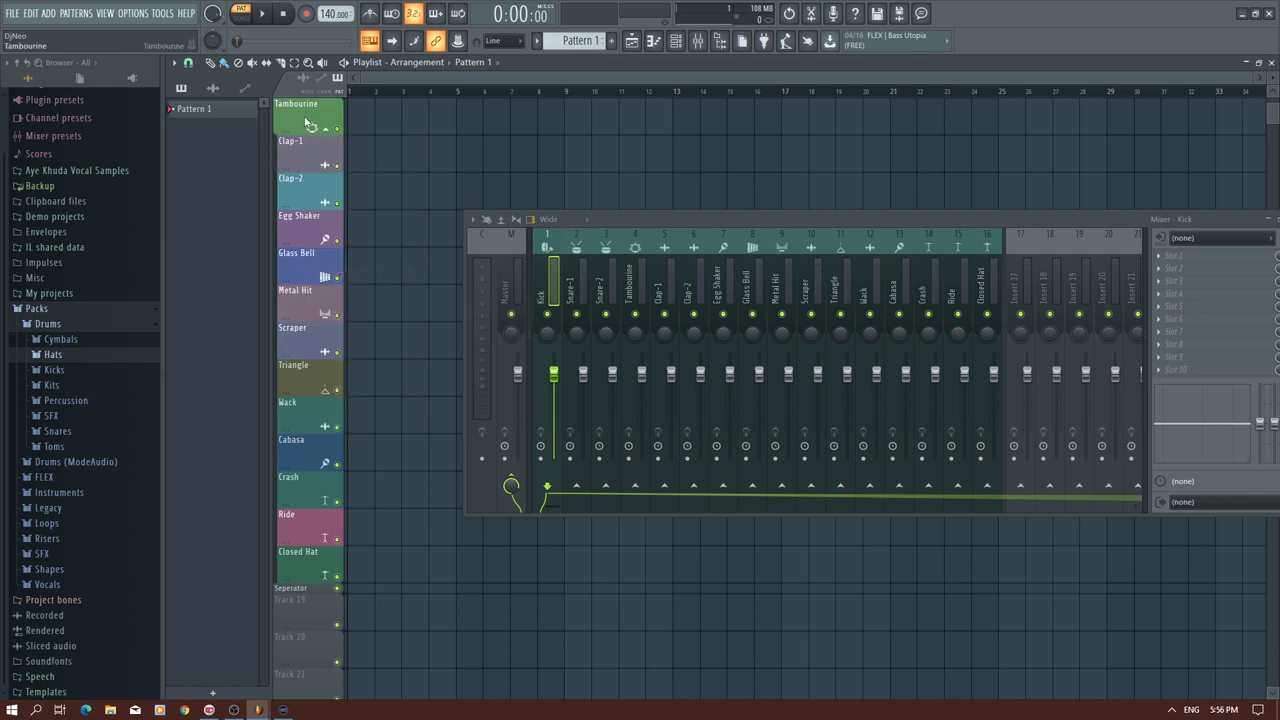
- Group the Tambourine, Snare-2, Snare-1 and Kick playlist tracks under Drums, and collapse the group
scroll(309, 124, "up", 4)
right_click(303, 232)
key("g")
right_click(303, 224)
key("g")
right_click(305, 184)
key("g")
right_click(303, 148)
key("g")
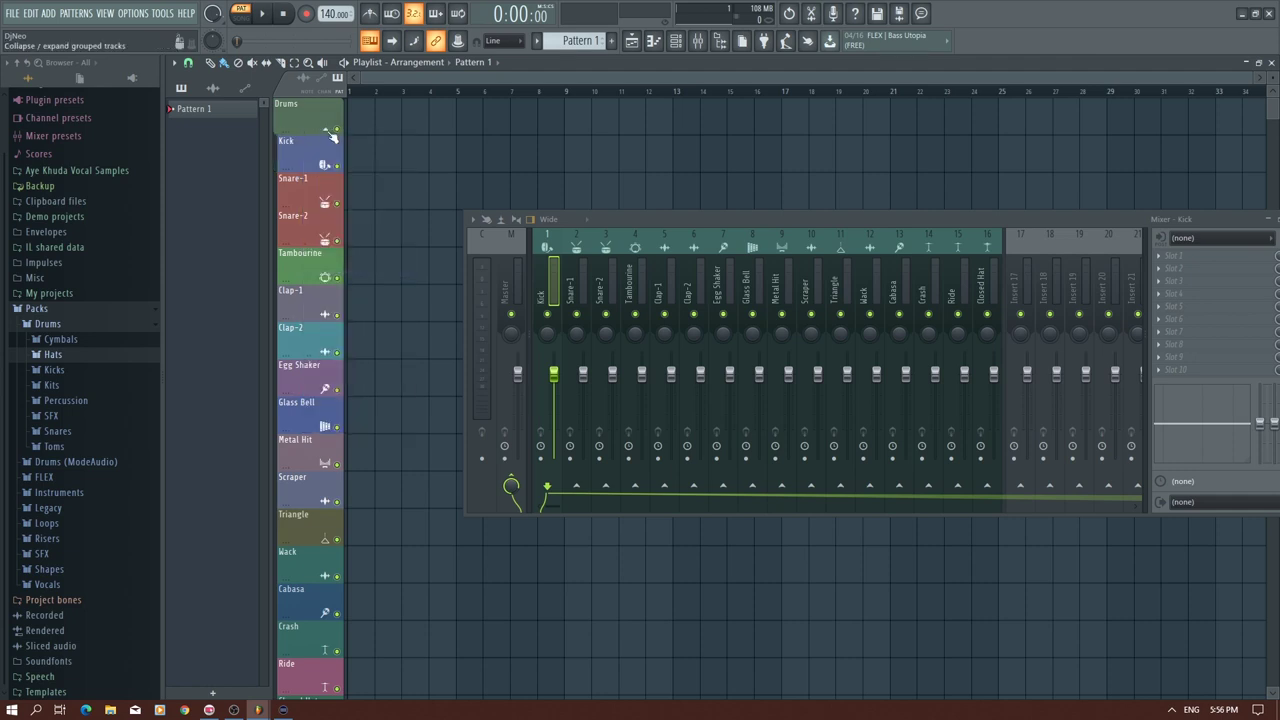
left_click(331, 134)
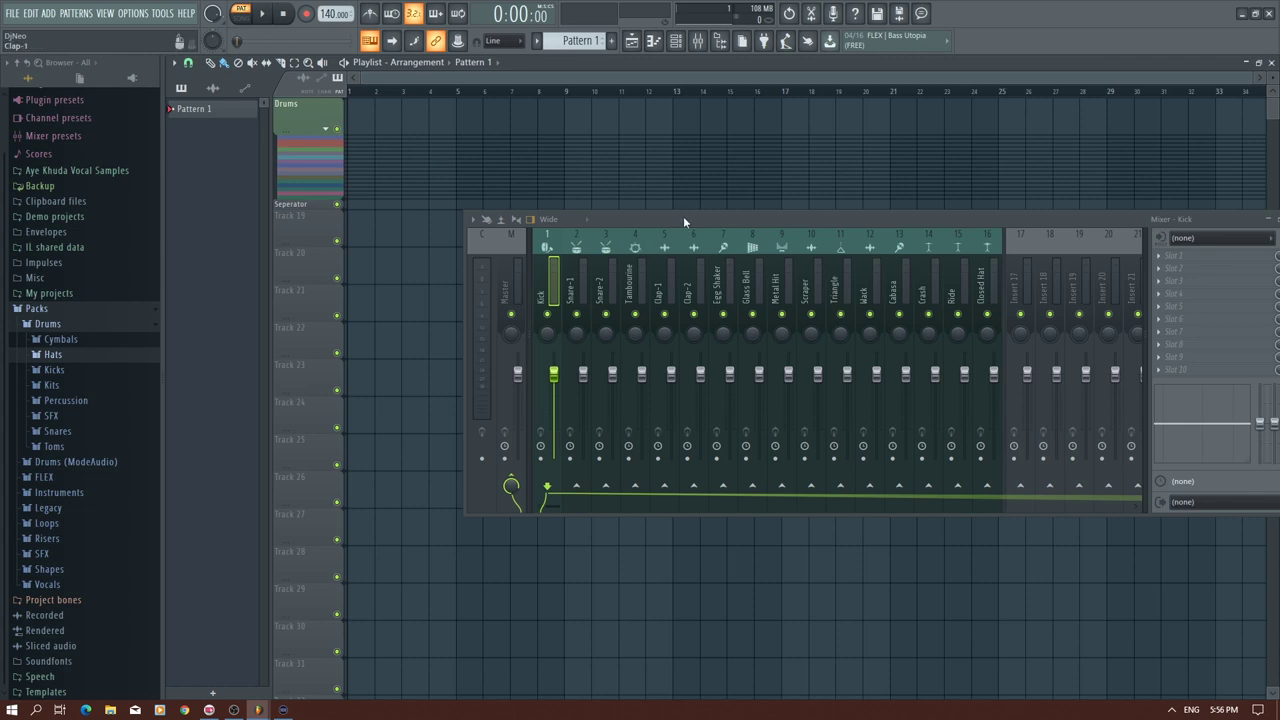
- Clear the custom name of the Empty channel, give it a green color, and close the channel rack
left_click_drag(683, 216, 572, 290)
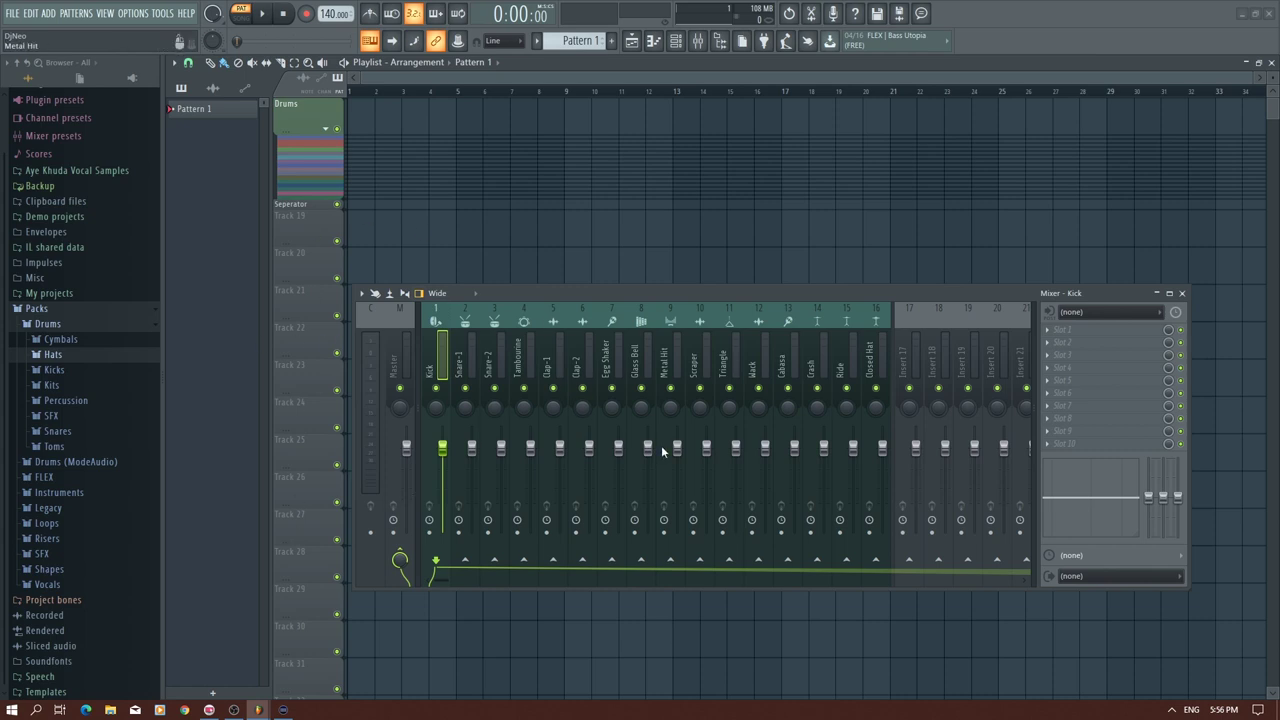
left_click_drag(944, 274, 987, 223)
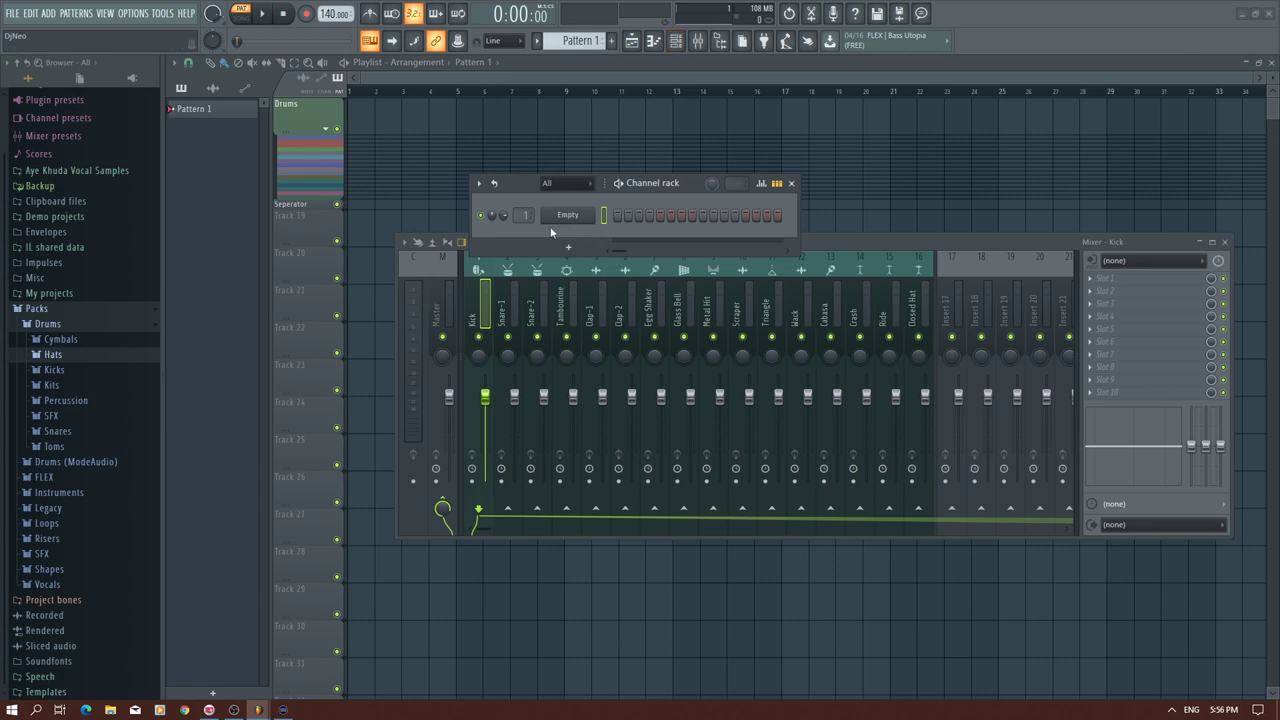
right_click(571, 216)
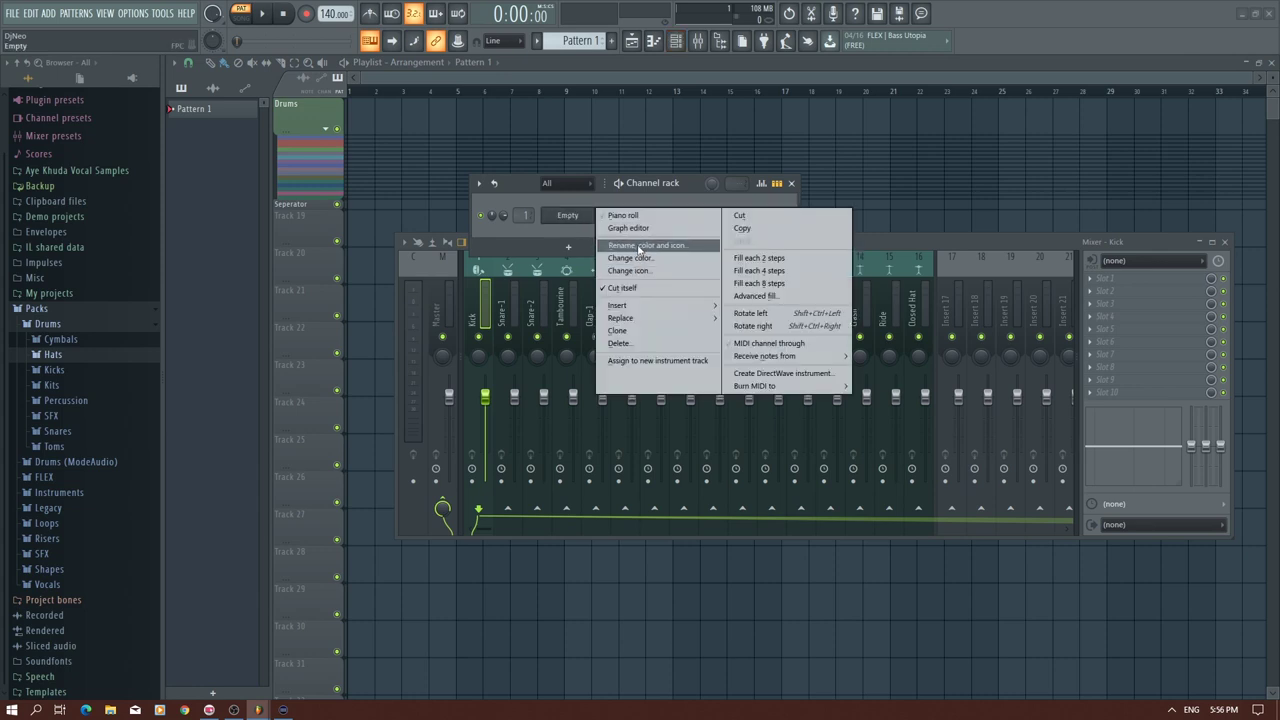
left_click(640, 245)
type("D")
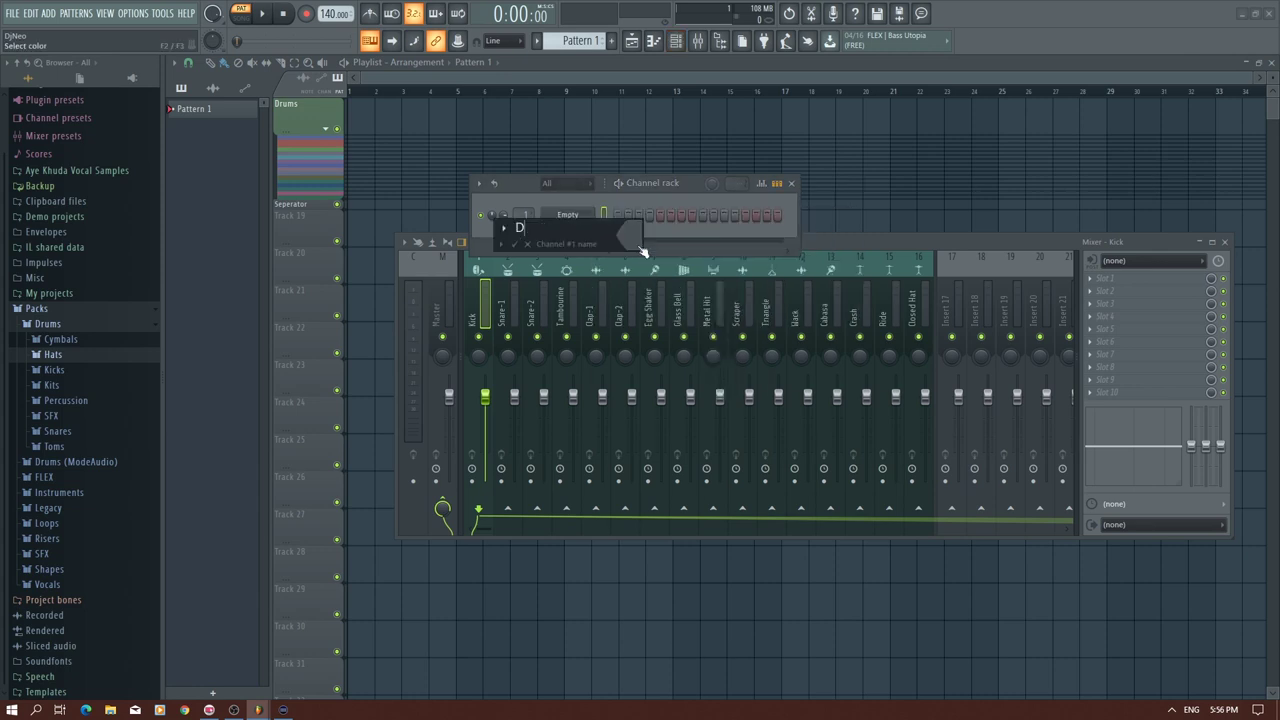
key("BackSpace")
key("BackSpace")
left_click(636, 238)
left_click(660, 231)
key("Return")
left_click(578, 216)
left_click(578, 216)
left_click(578, 216)
left_click(578, 216)
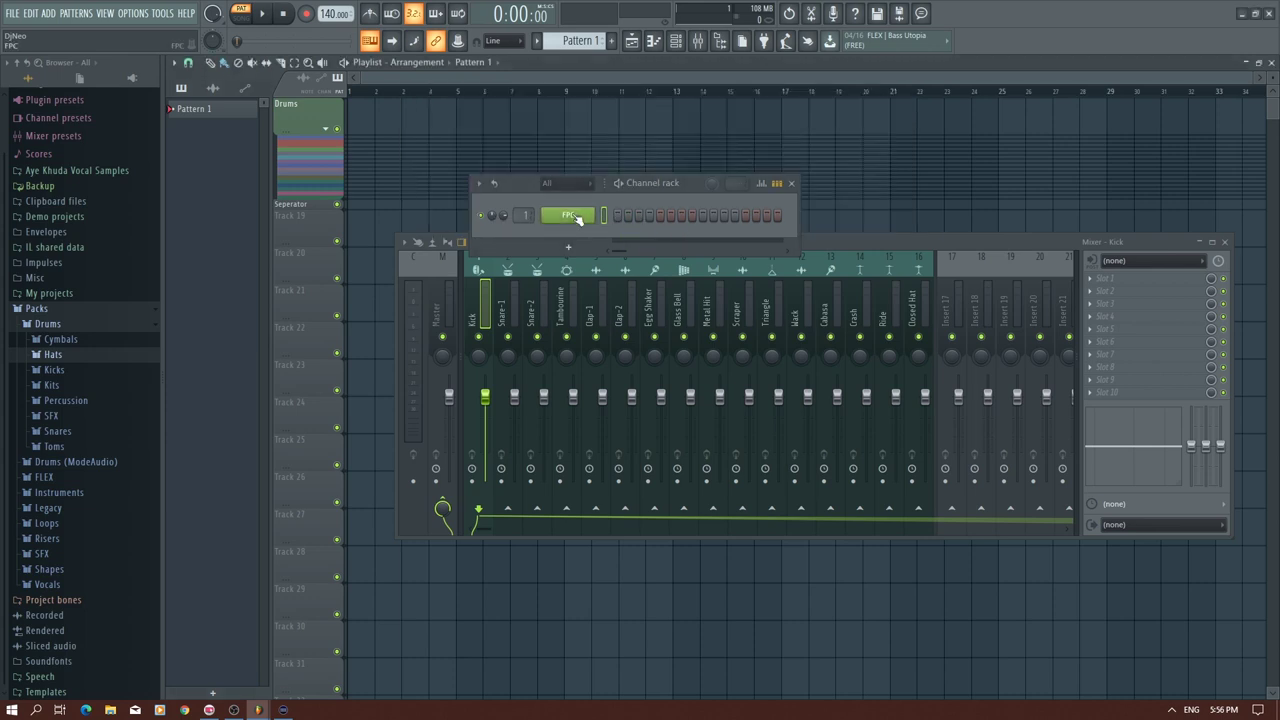
left_click(791, 183)
- Expand the Drums playlist group and review its tracks
left_click_drag(747, 242, 728, 296)
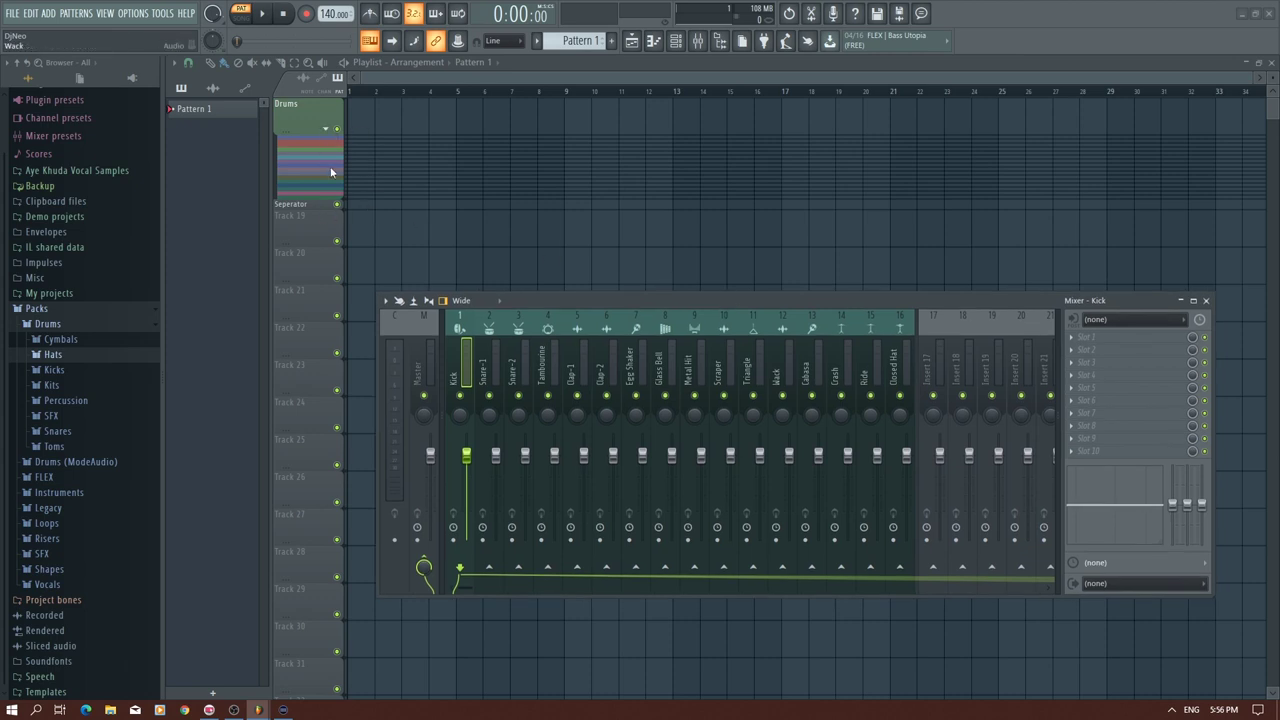
left_click(330, 133)
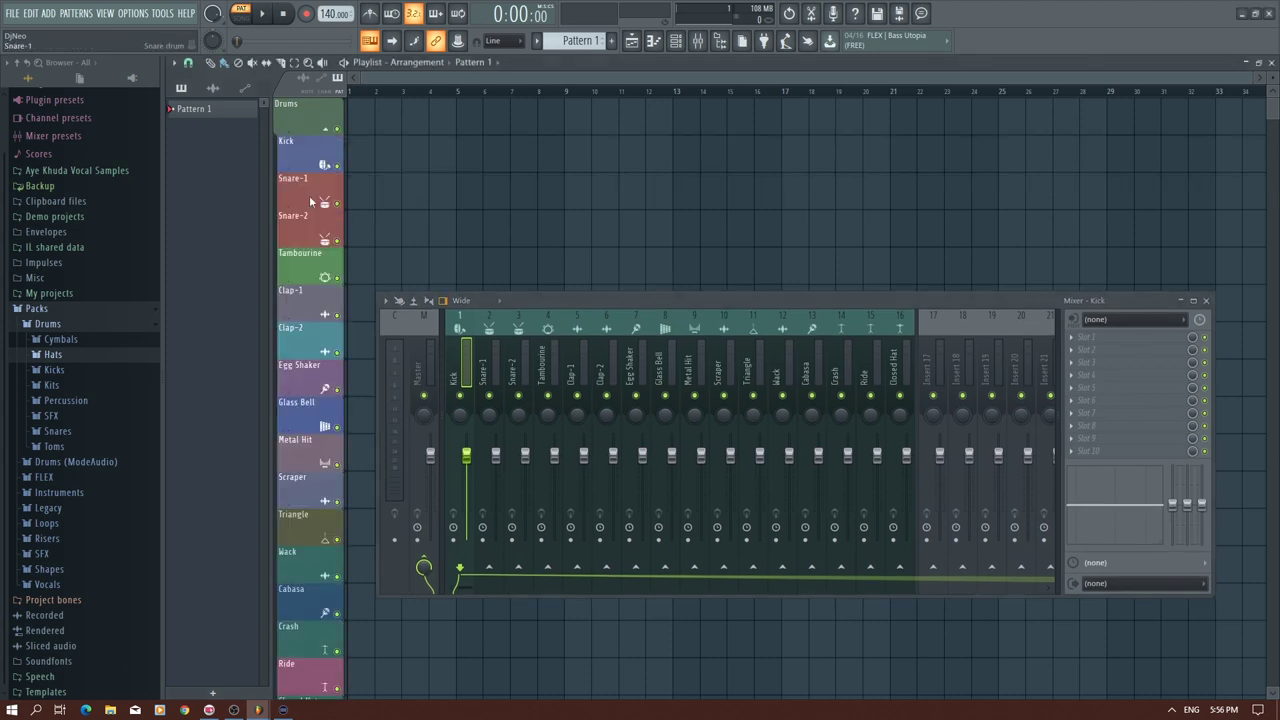
right_click(310, 138)
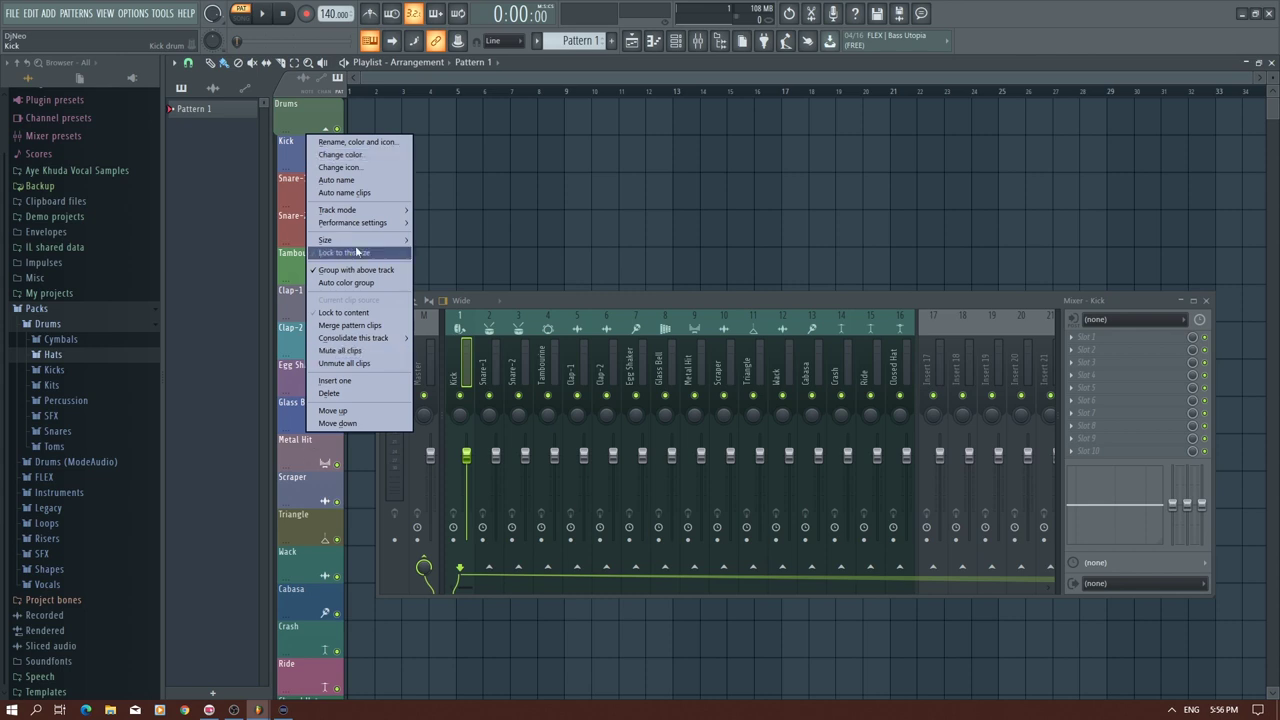
left_click(285, 146)
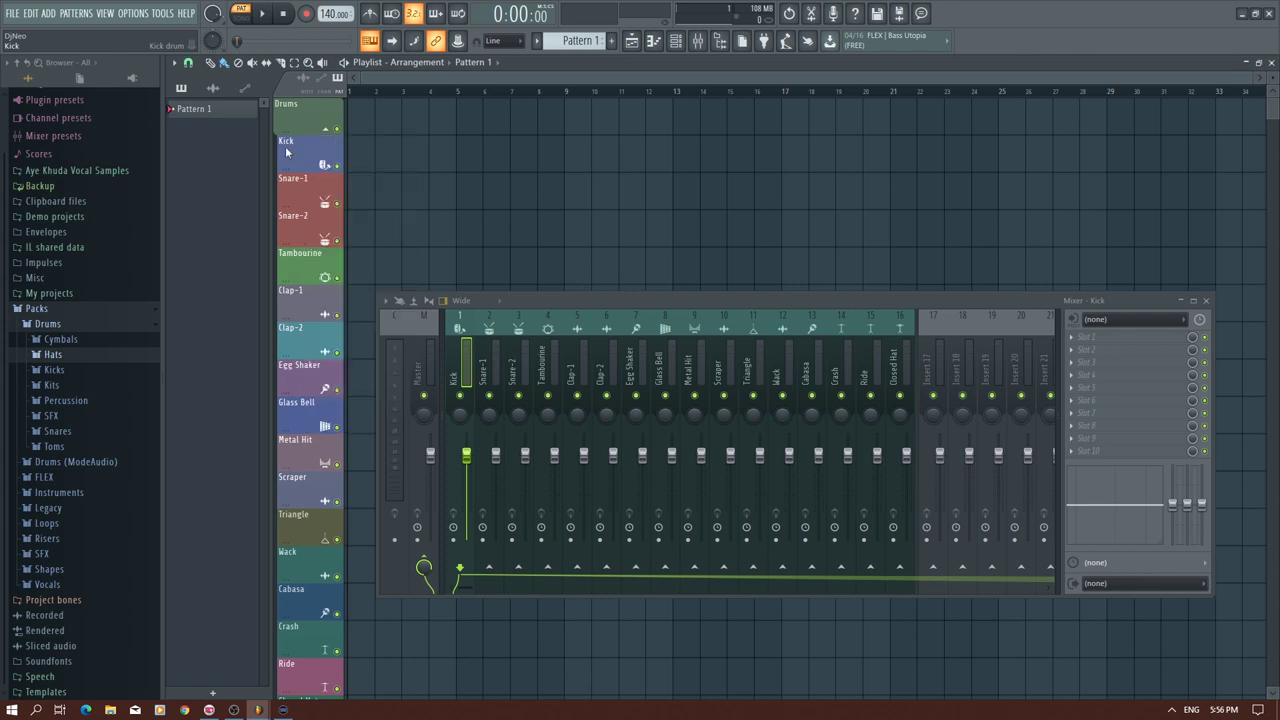
scroll(290, 170, "down", 4)
scroll(296, 190, "up", 4)
- Set the project tempo to 128 BPM
left_click_drag(529, 301, 534, 212)
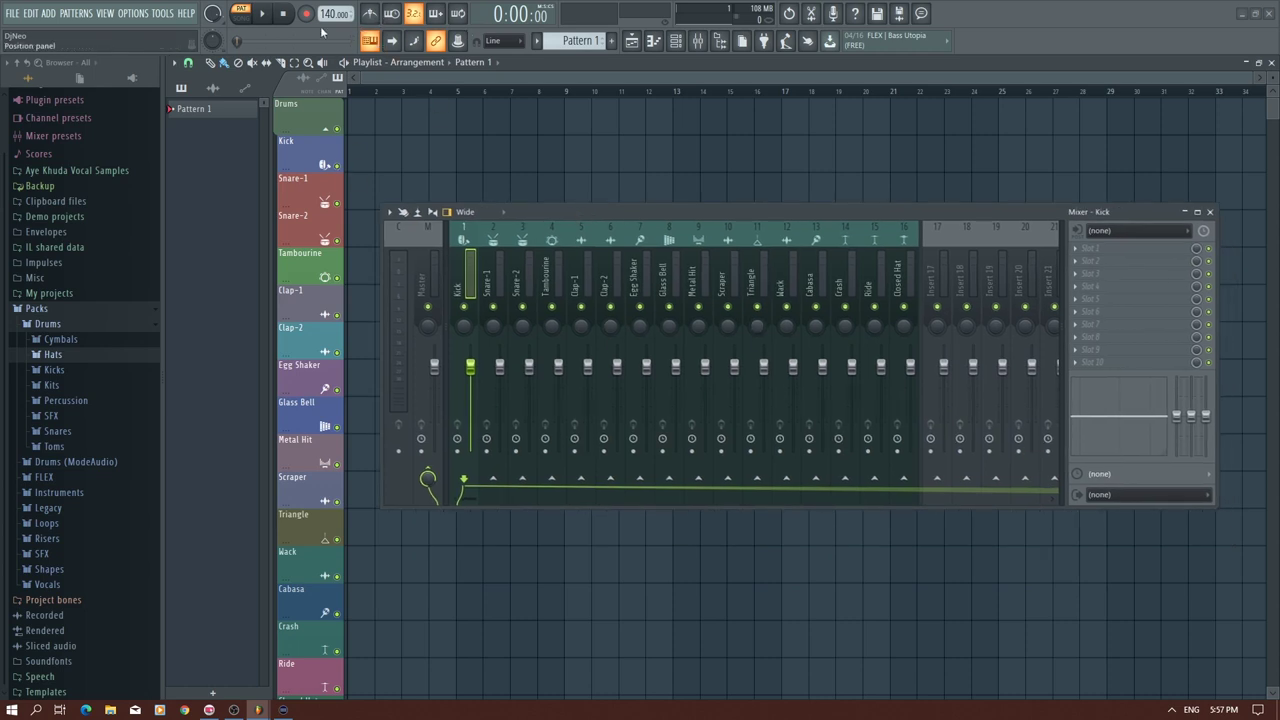
left_click_drag(330, 14, 330, 28)
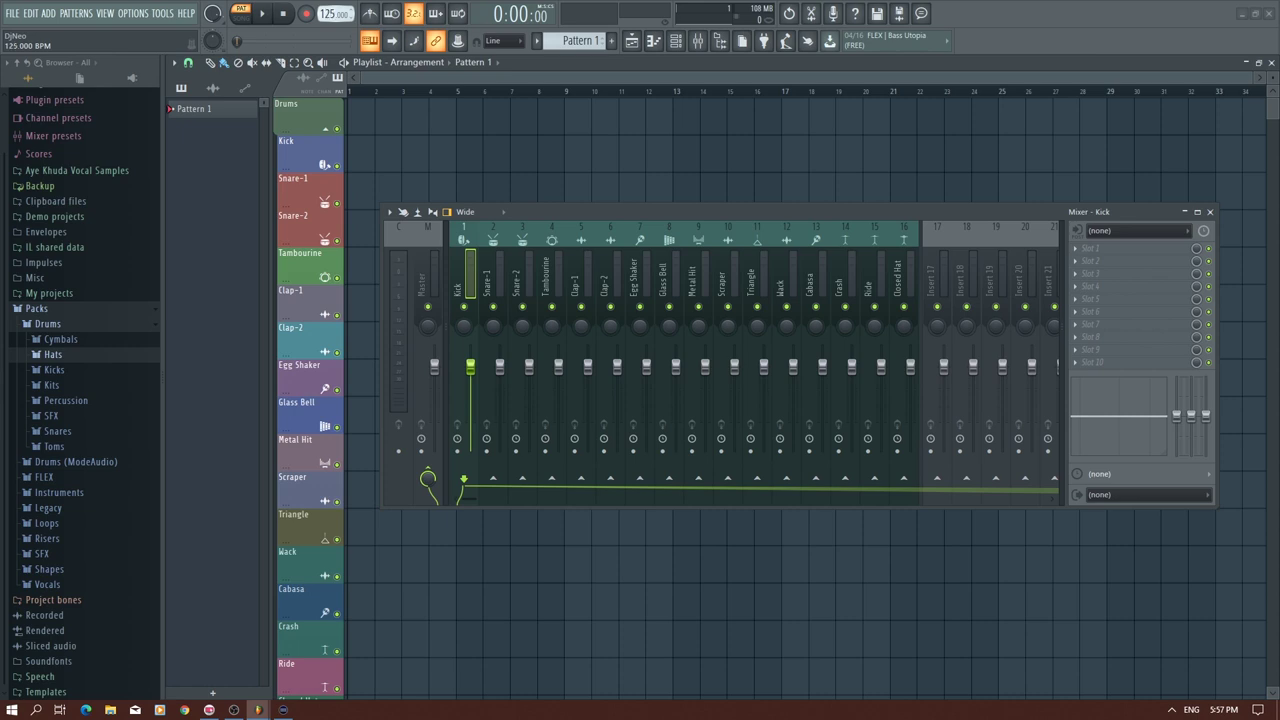
left_click_drag(330, 14, 330, 11)
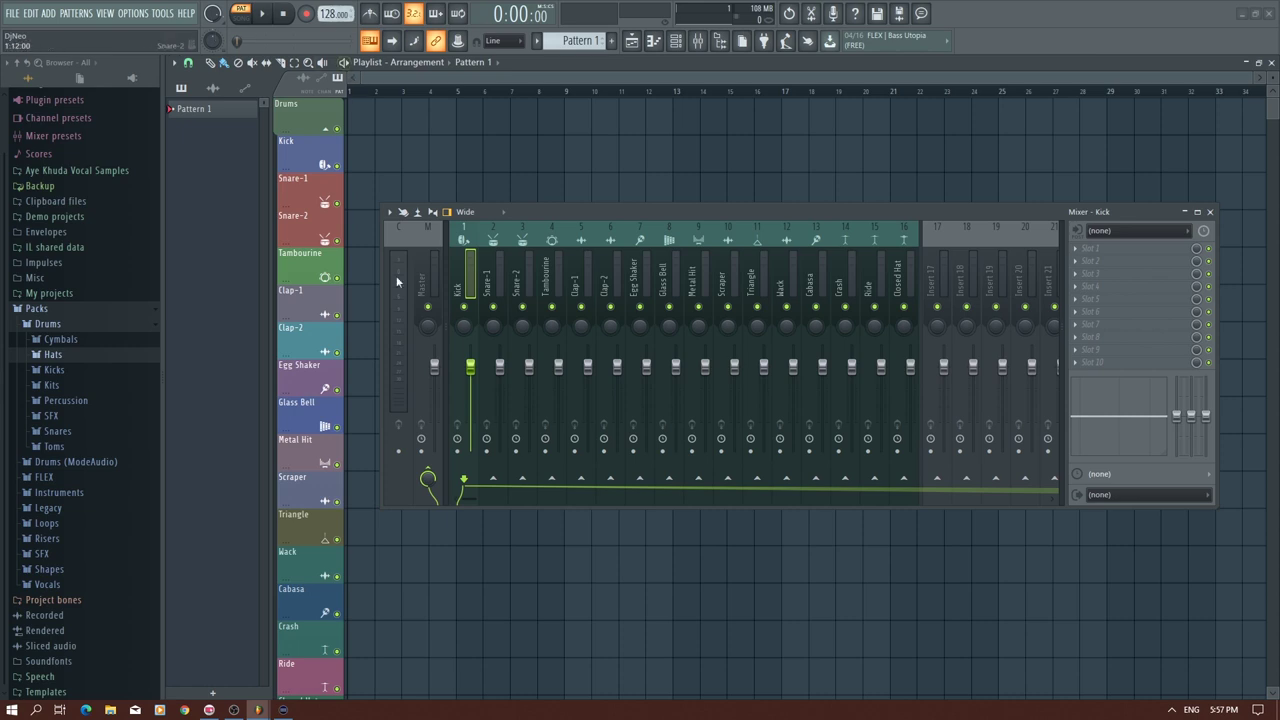
- Start saving the project under a new name, entering New House.flp as the file name
left_click(14, 14)
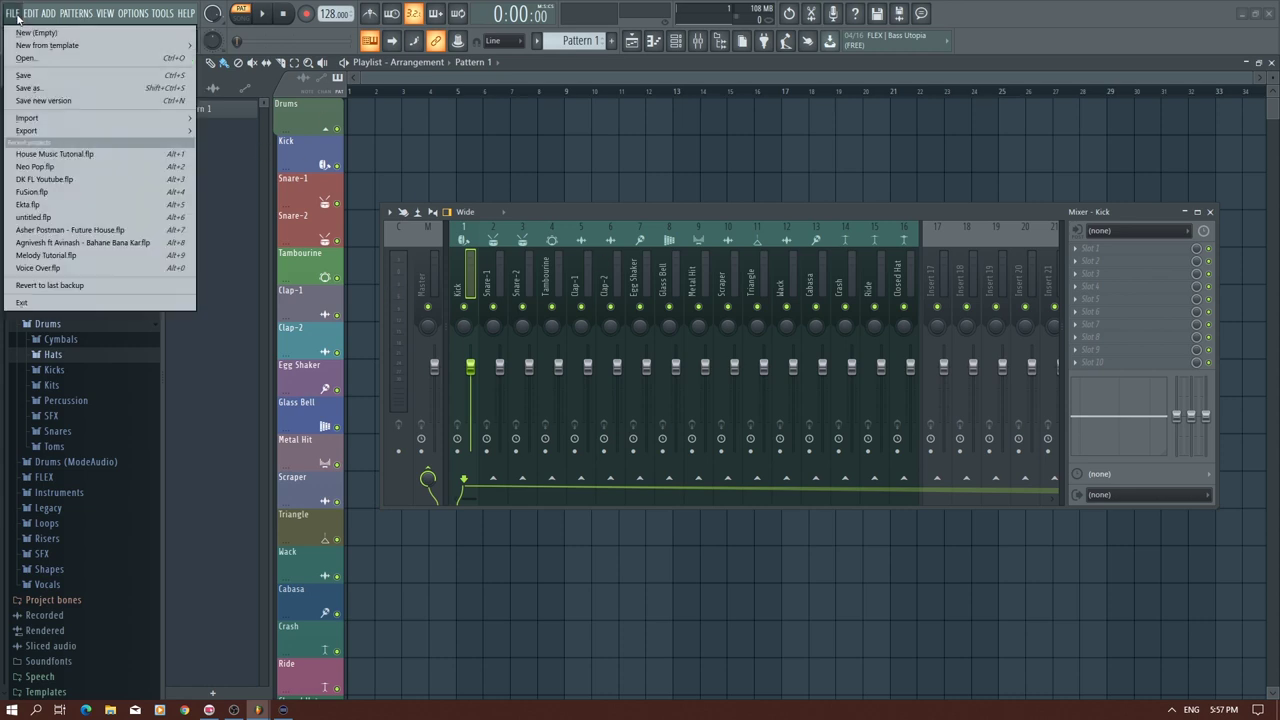
left_click(43, 88)
left_click(548, 237)
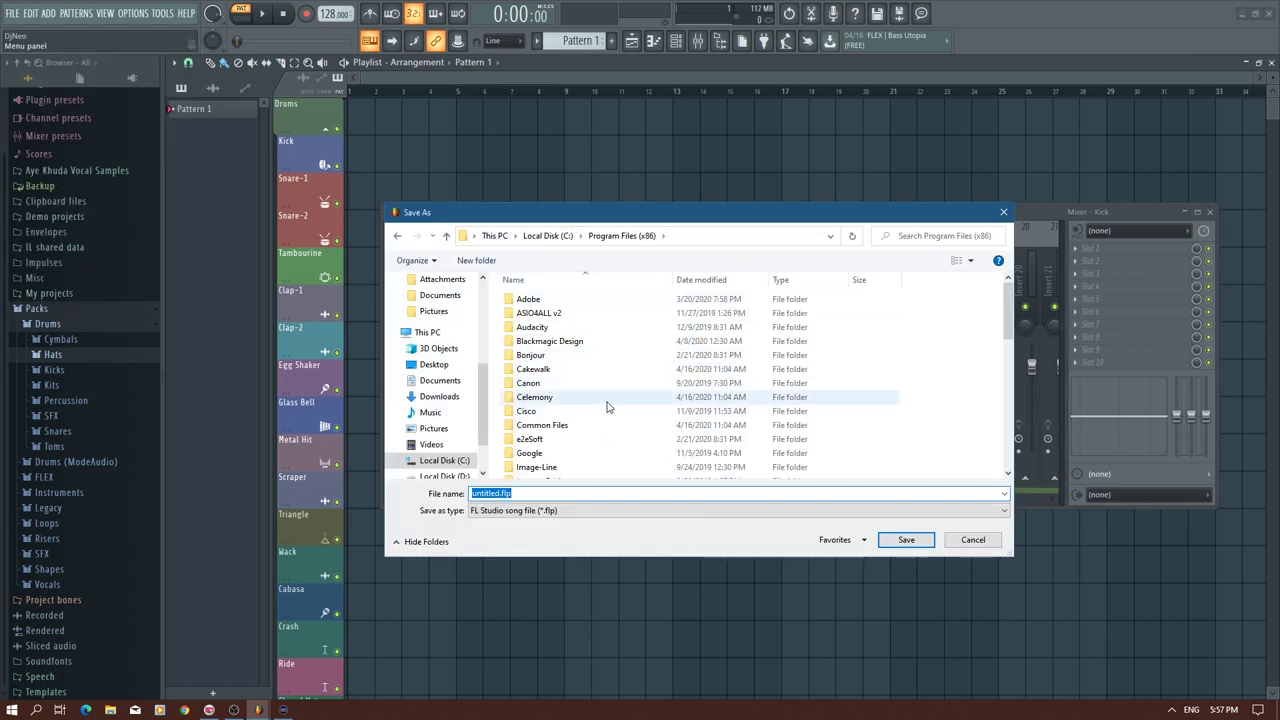
left_click(499, 493)
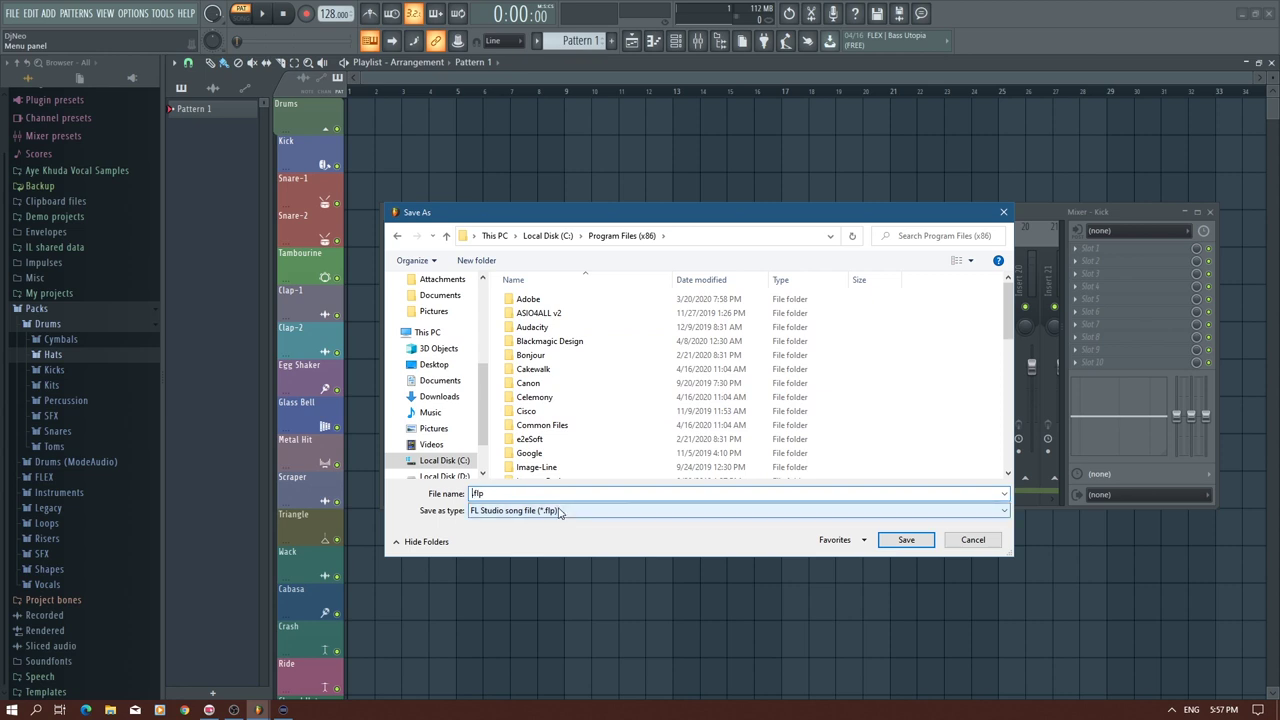
type("nOU")
- Set the save location to Image-Line\FL Studio 20\Data\Templates\Advanced\Electronic in Program Files (x86)
left_click(546, 237)
double_click(567, 369)
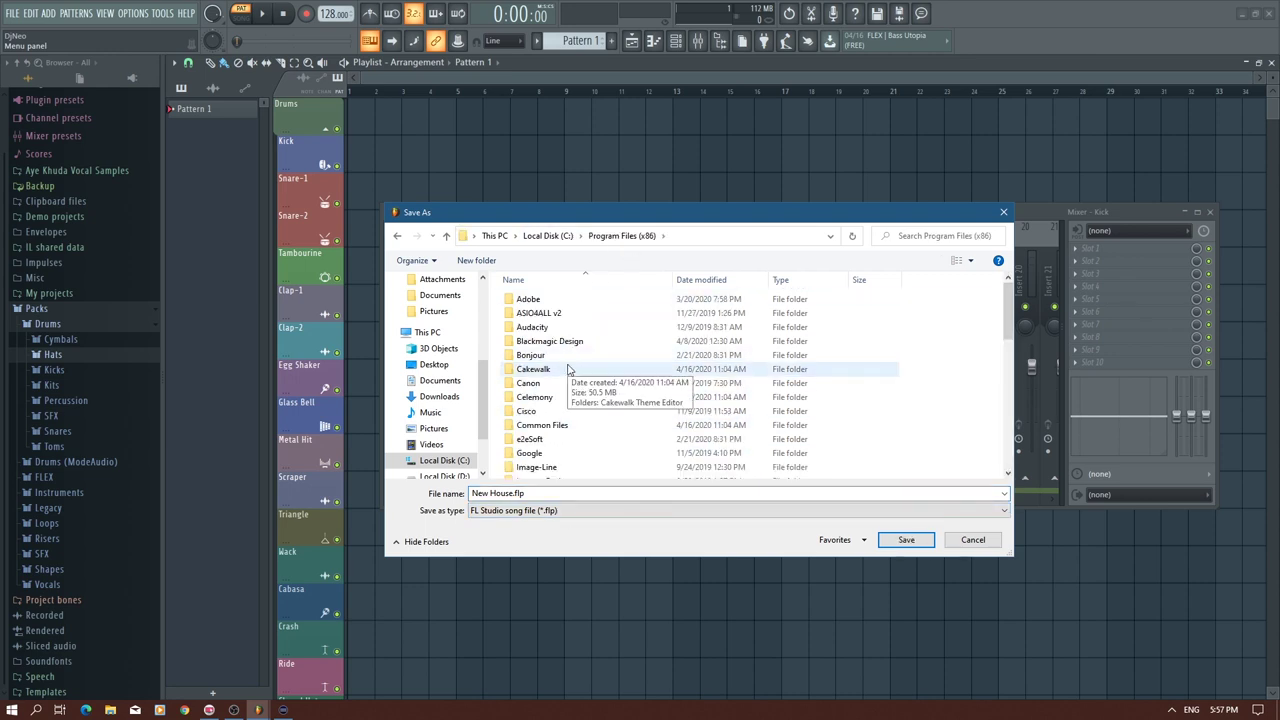
scroll(567, 369, "down", 4)
scroll(568, 369, "up", 2)
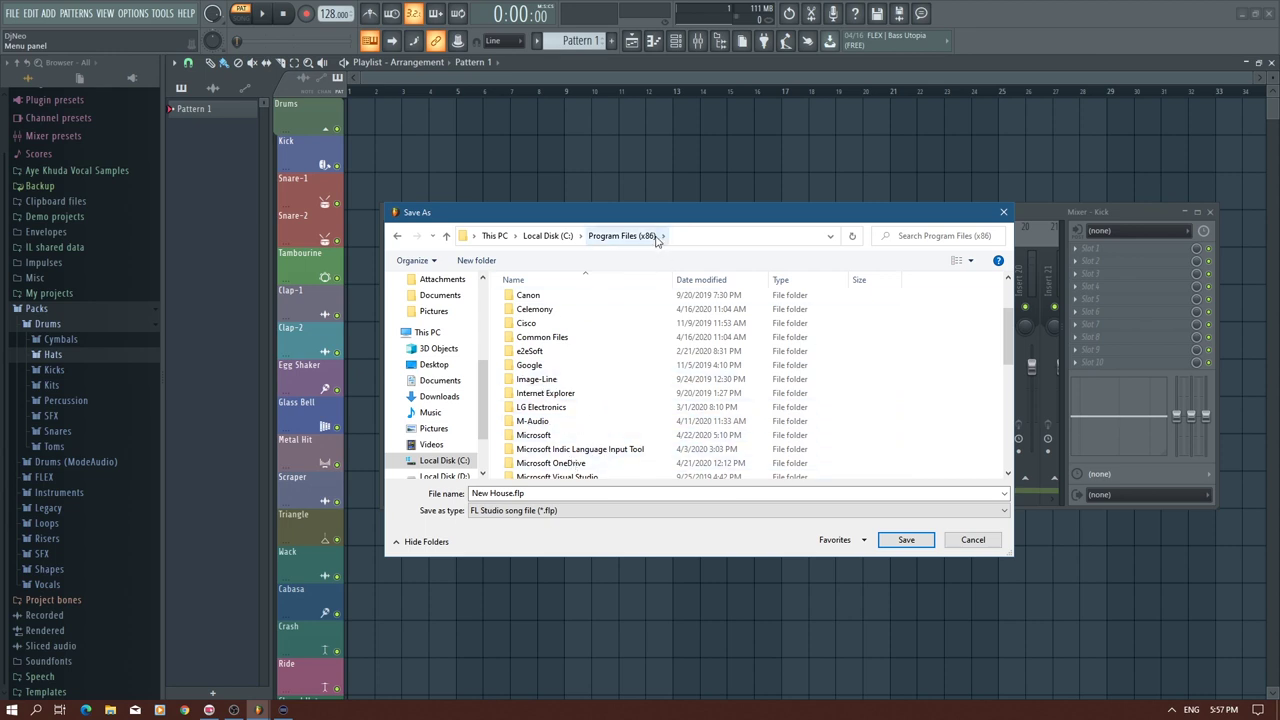
double_click(541, 382)
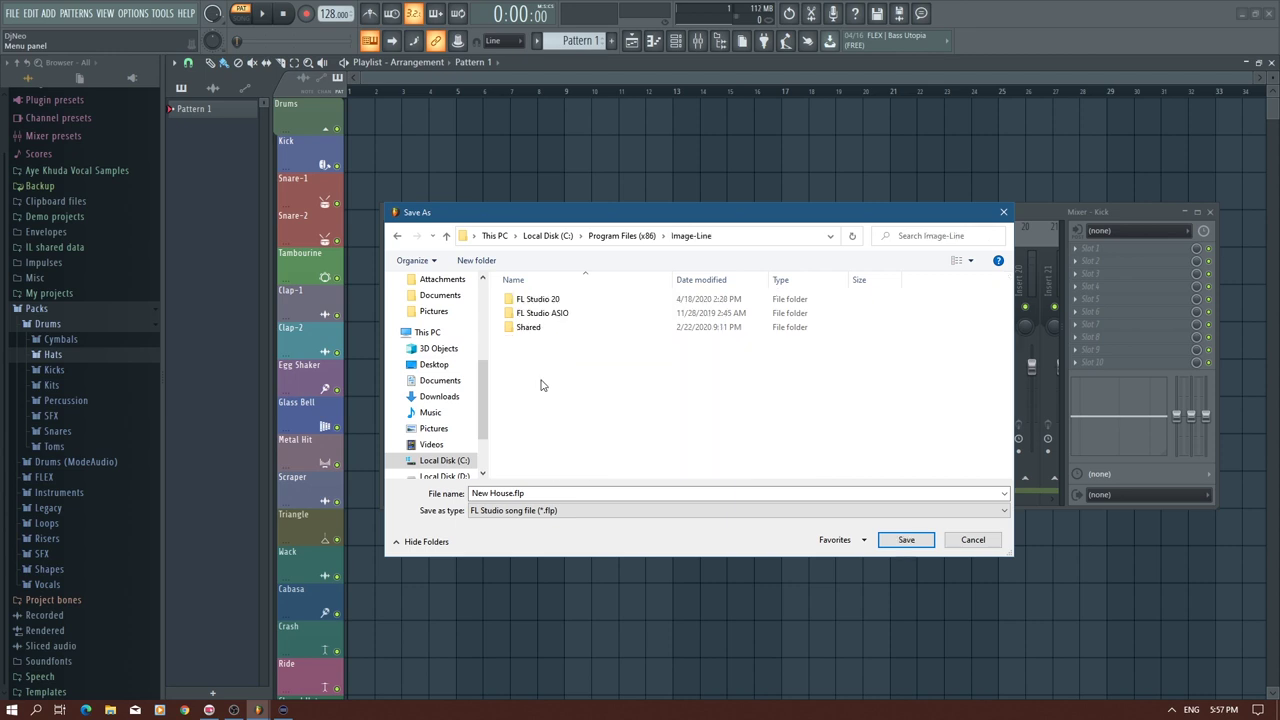
double_click(554, 304)
left_click(534, 316)
double_click(534, 316)
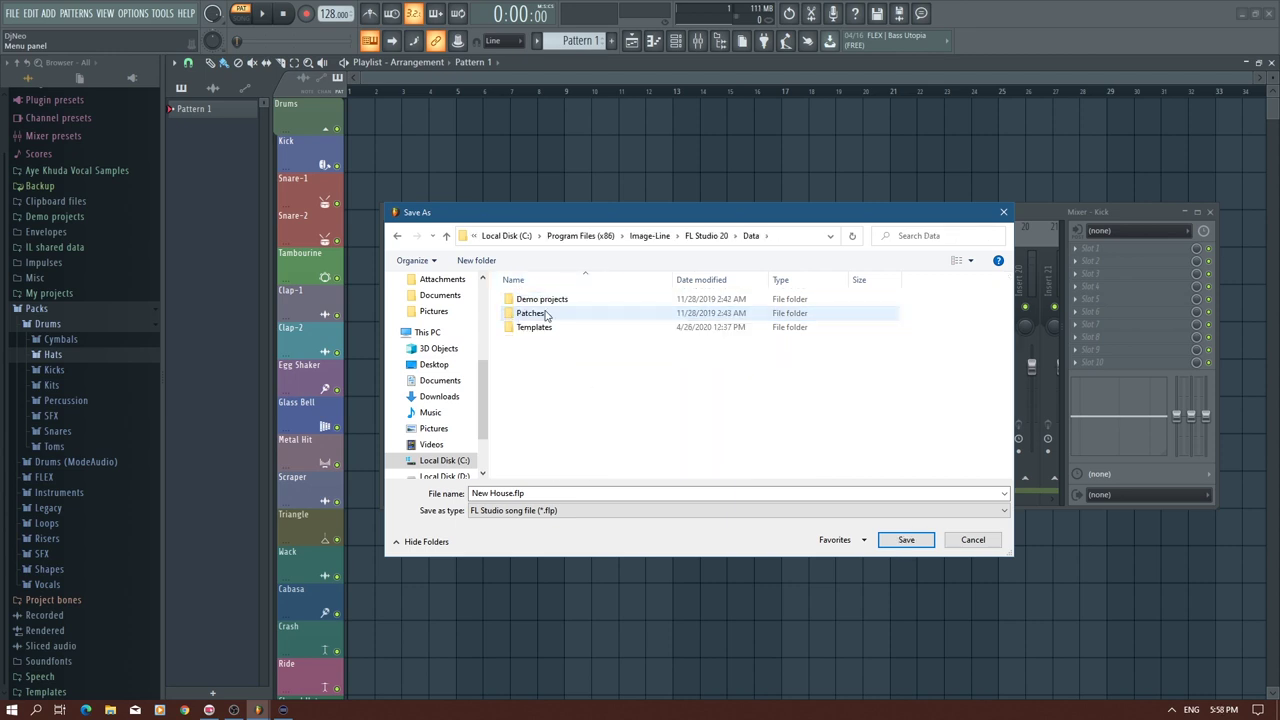
double_click(536, 328)
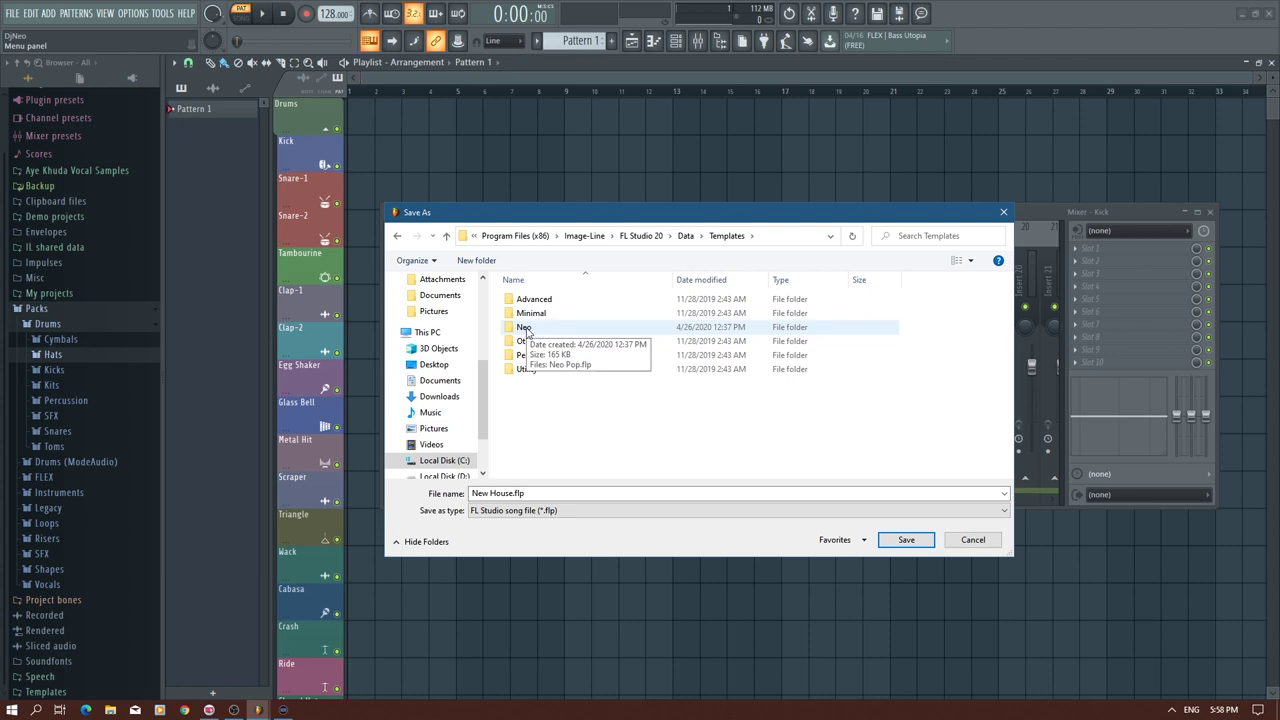
double_click(531, 299)
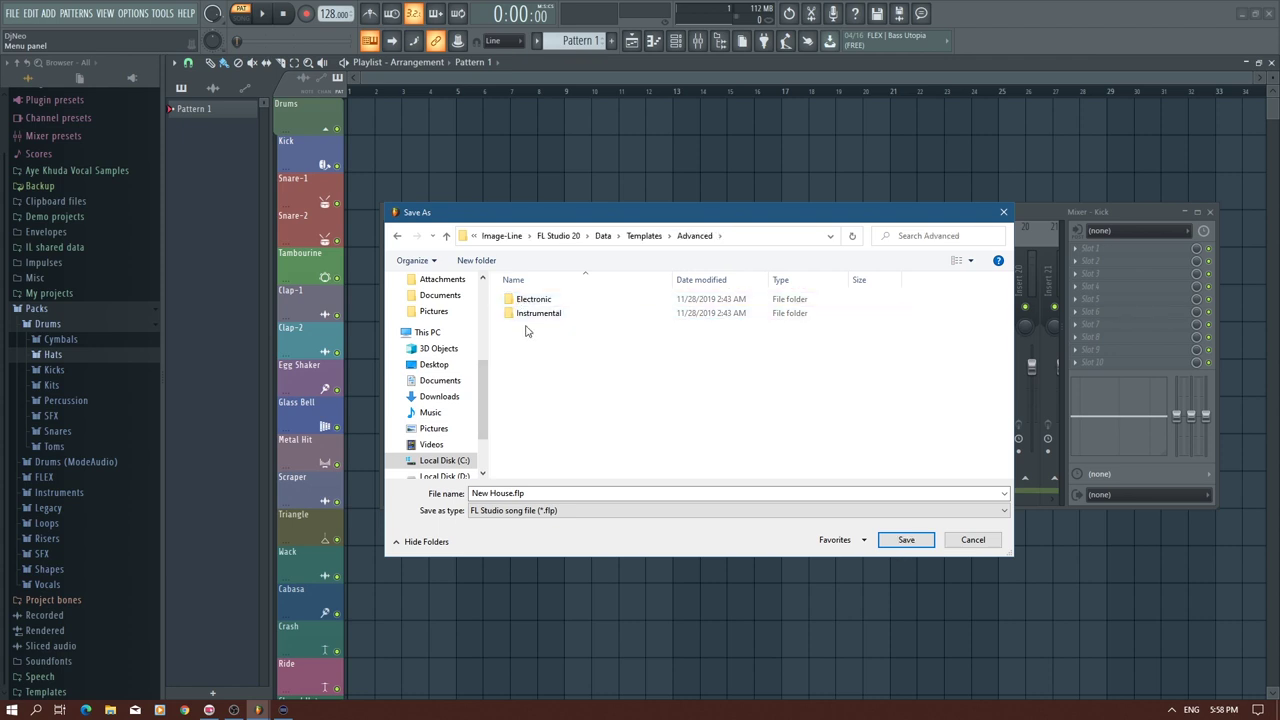
double_click(531, 299)
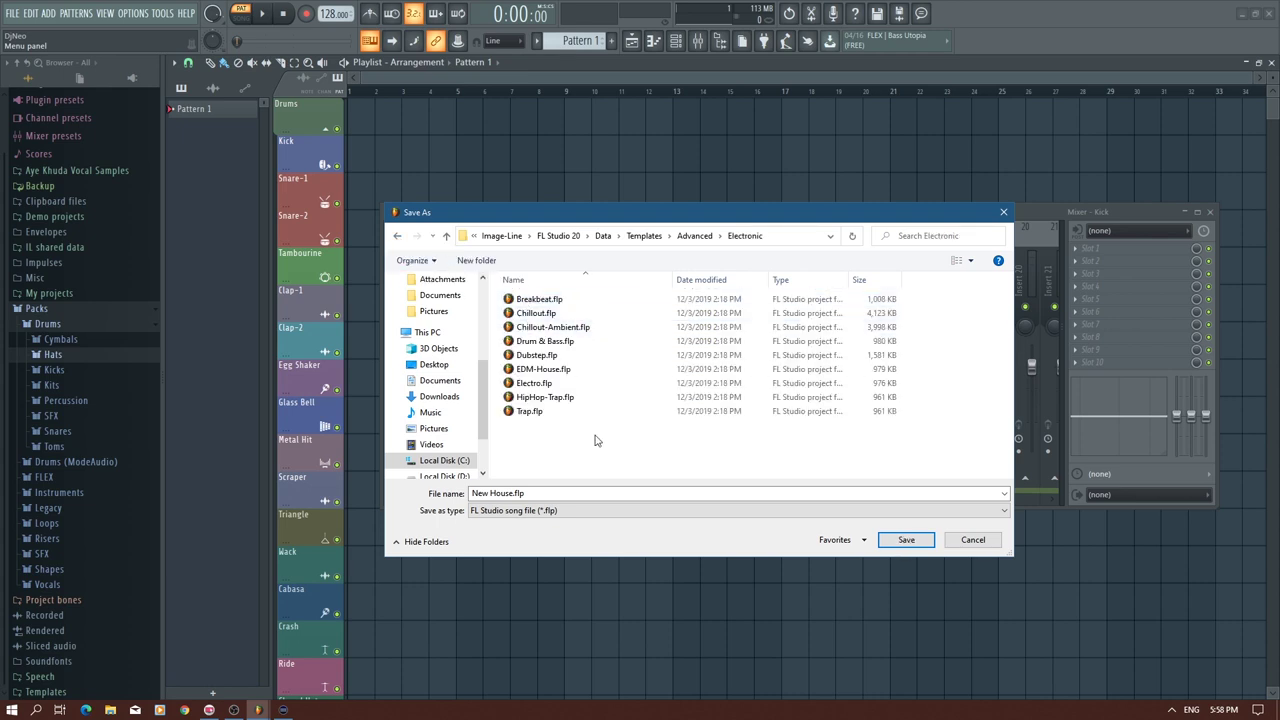
- Save the project as New House.flp in the Electronic templates folder
left_click(513, 495)
left_click(551, 491)
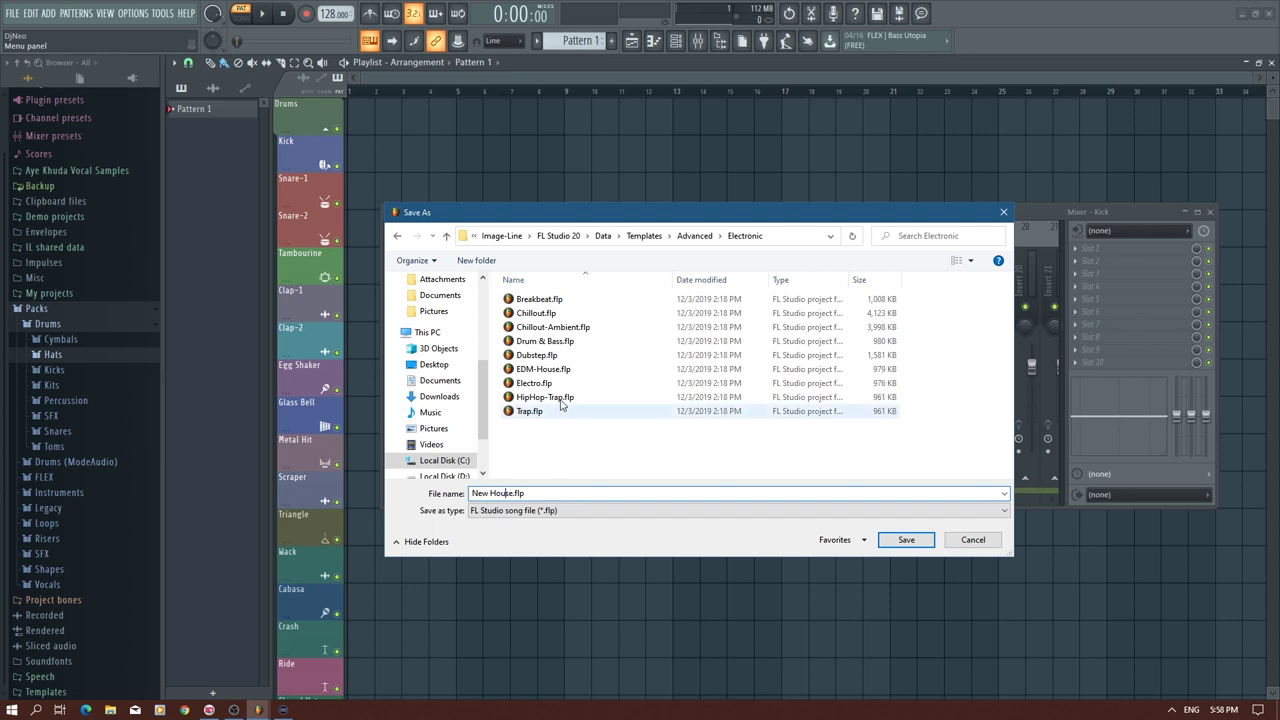
left_click(906, 540)
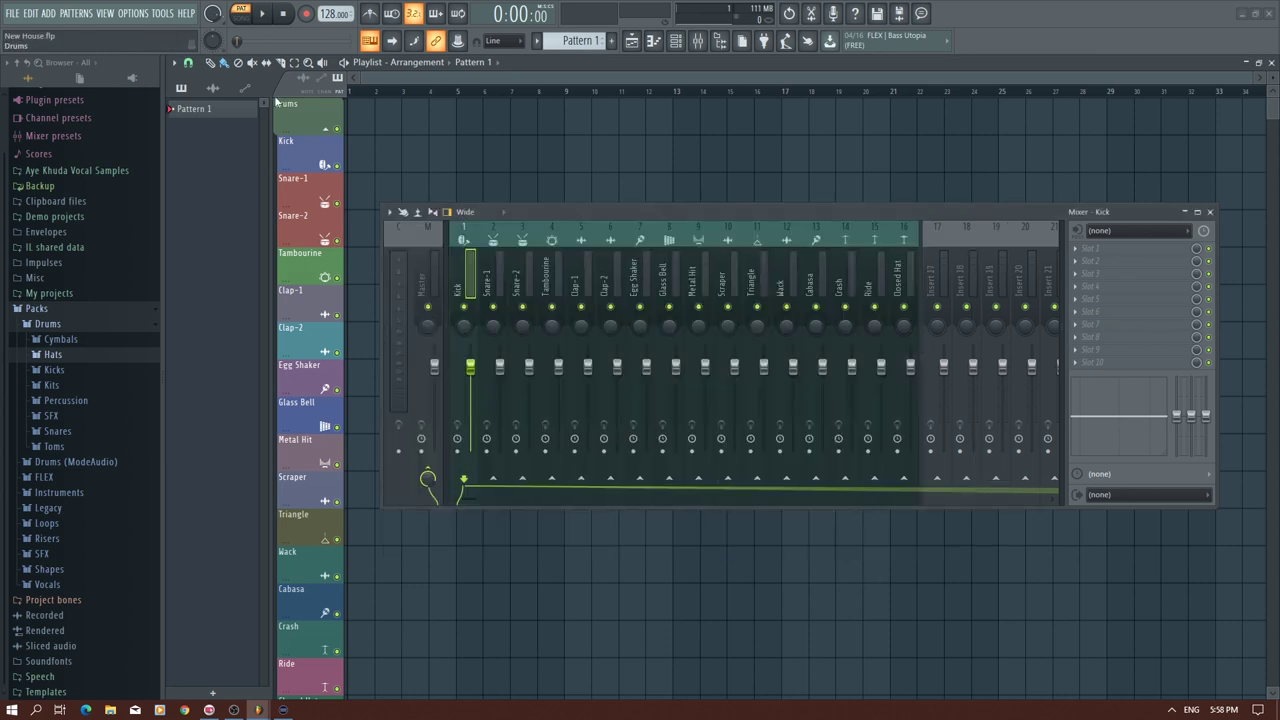
- Close the mixer, minimize the current project and launch a new FL Studio 20 instance from the desktop
left_click(1209, 211)
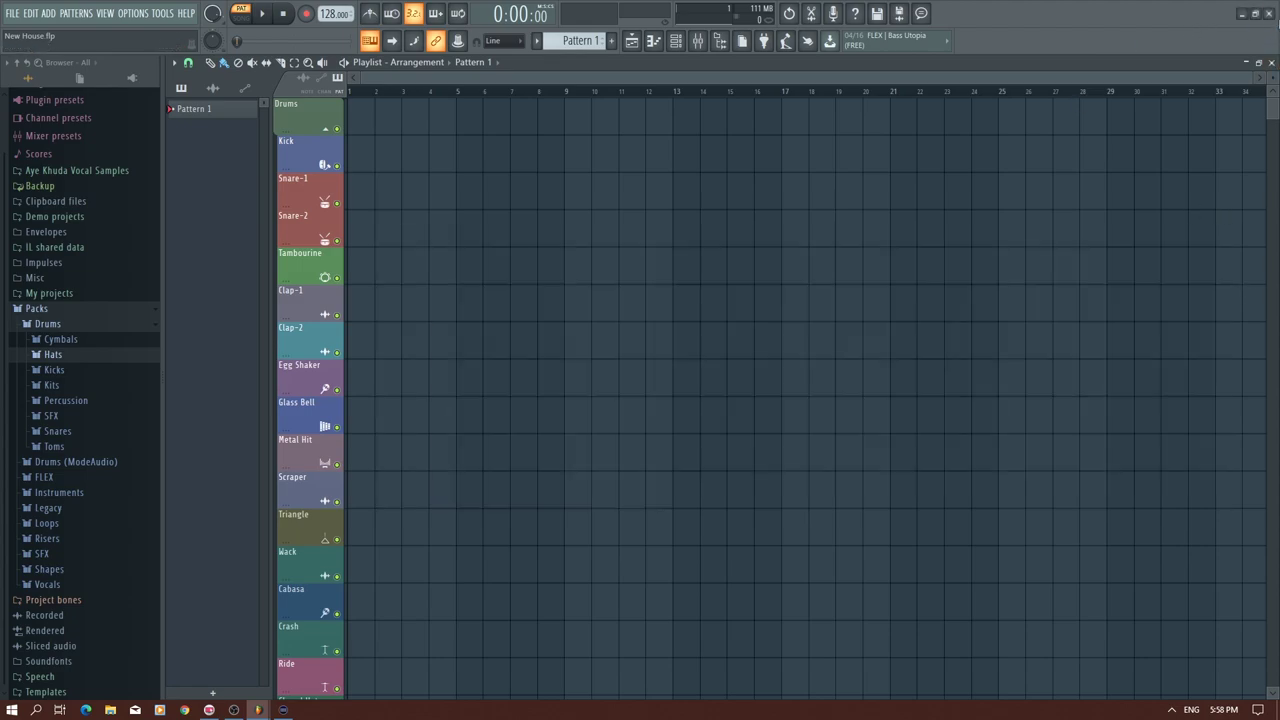
left_click(1240, 13)
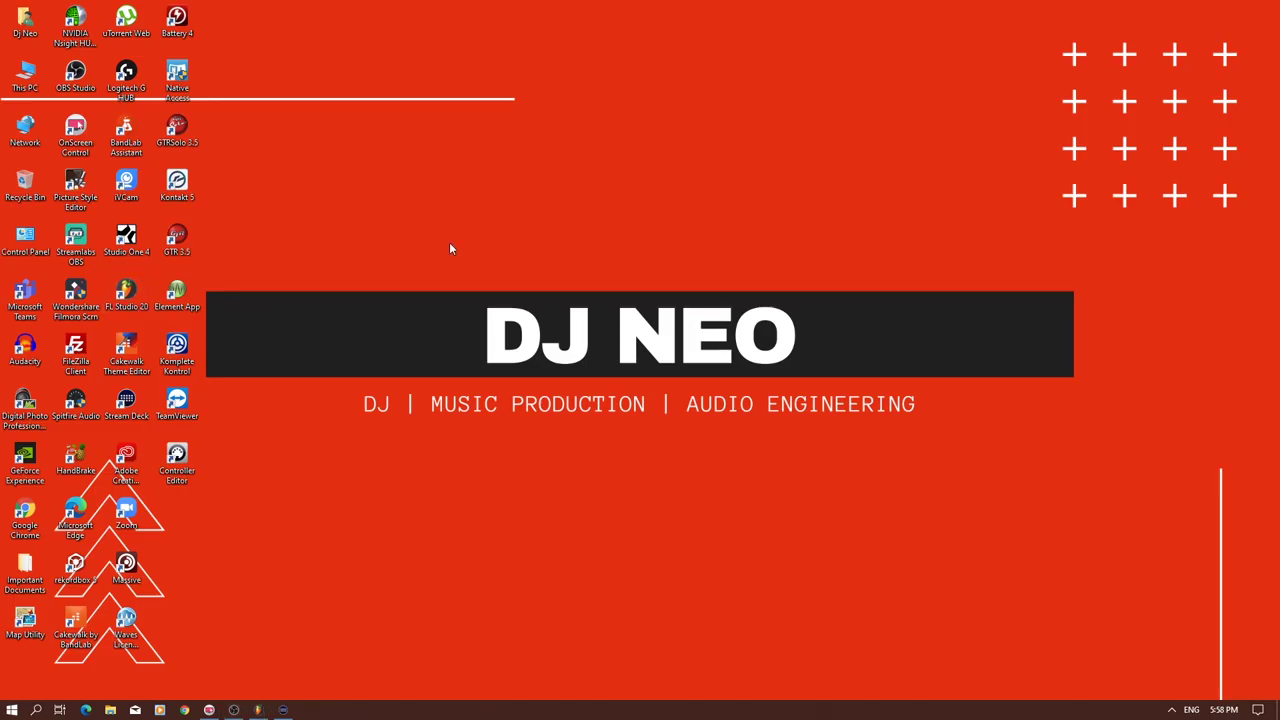
double_click(126, 291)
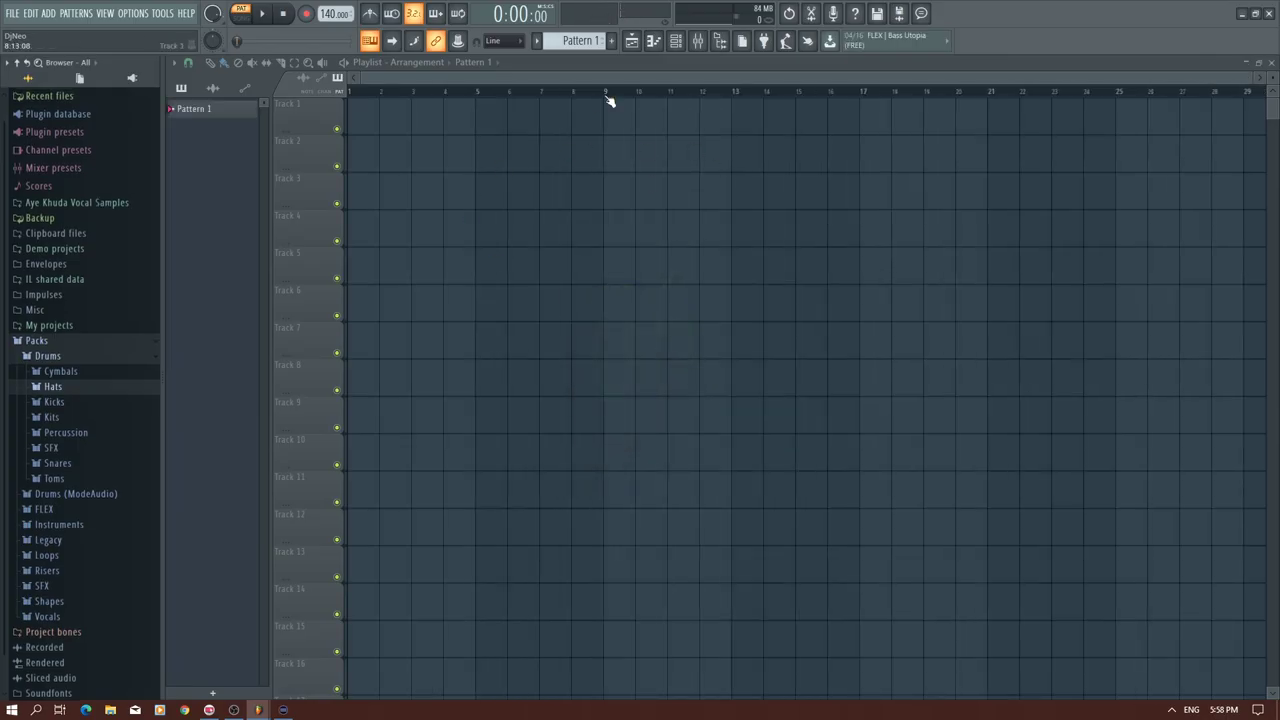
- Show the channel rack in the empty project and hide the browser after collapsing its Drums folder
left_click(676, 42)
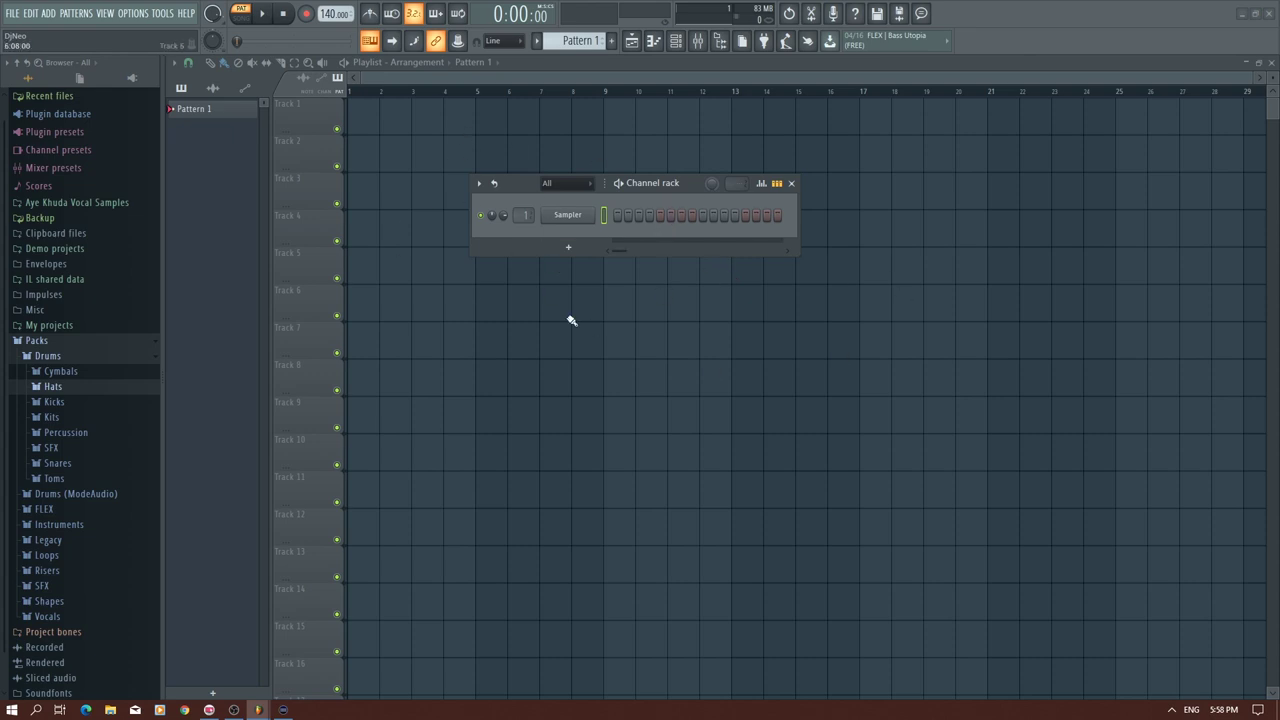
left_click(90, 357)
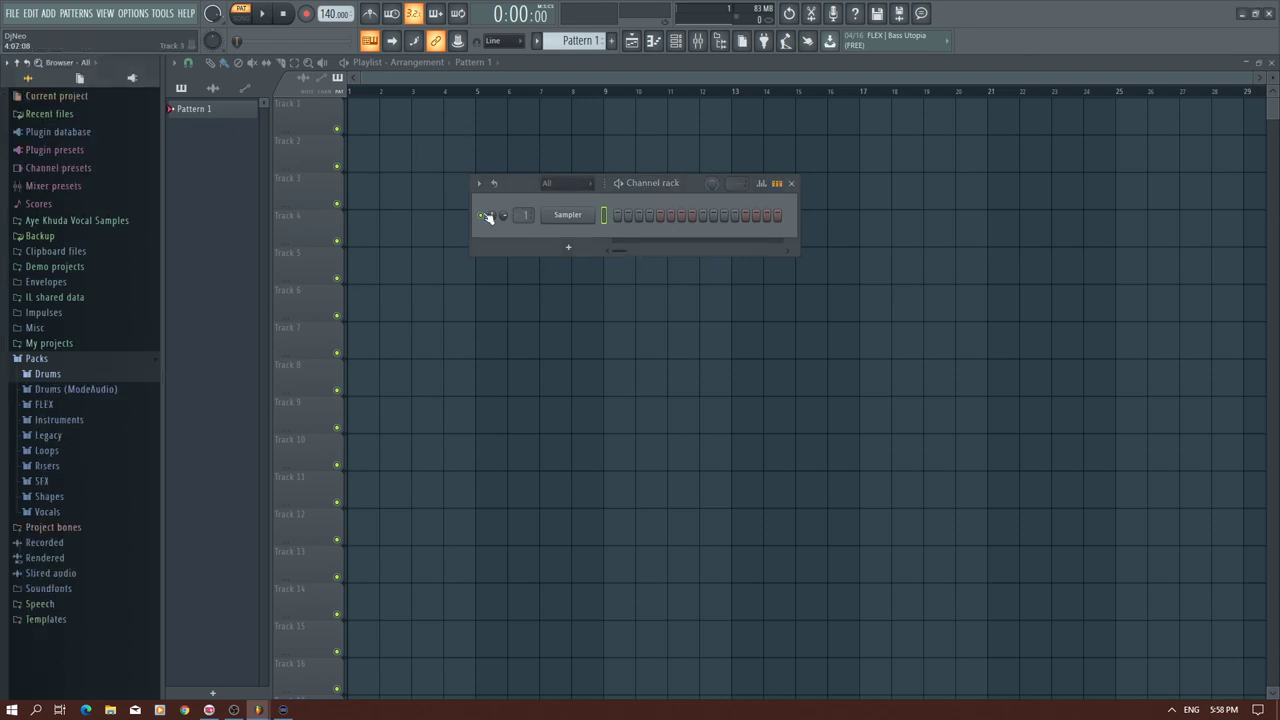
left_click(720, 40)
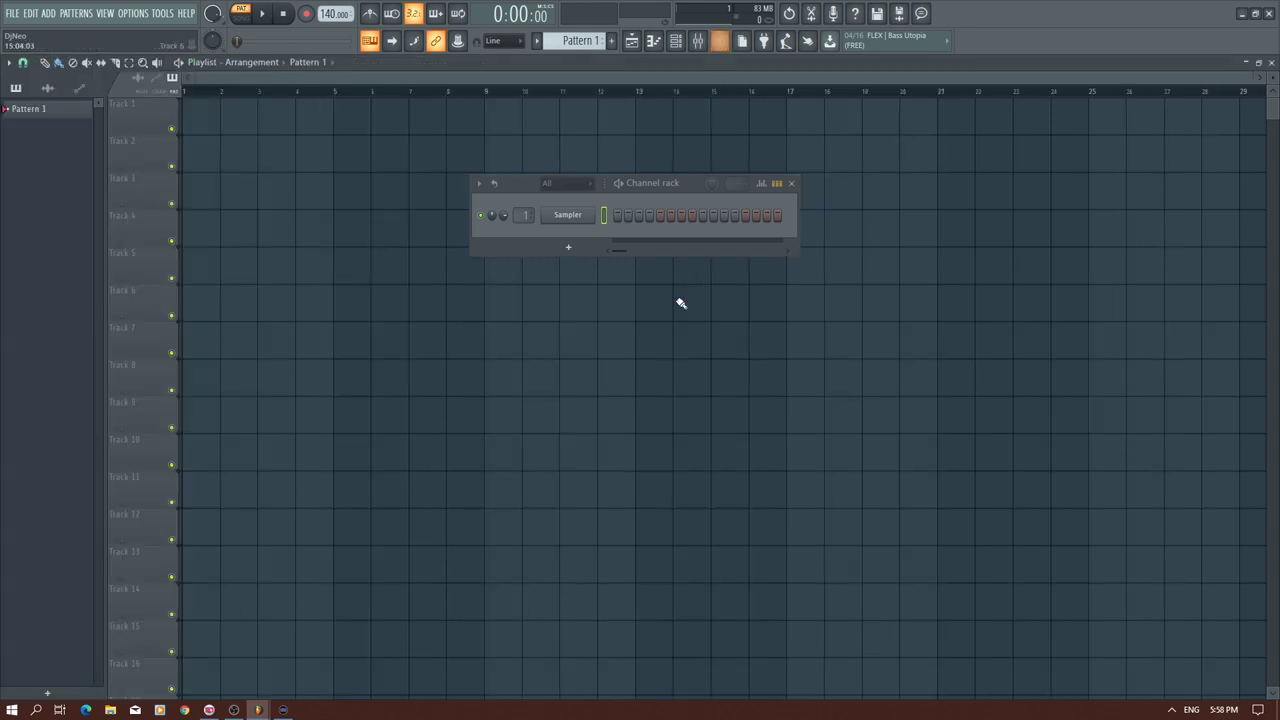
- Create a new project from the New House template in the Advanced category
left_click(16, 14)
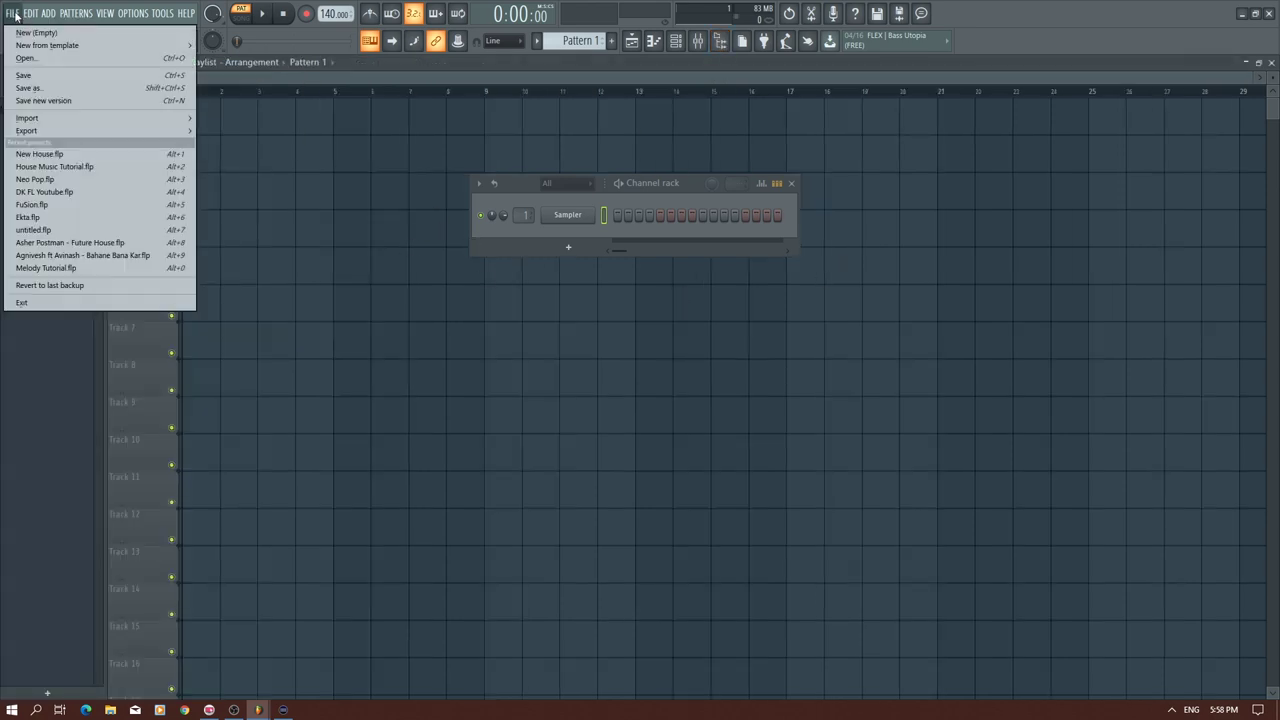
mouse_move(20, 46)
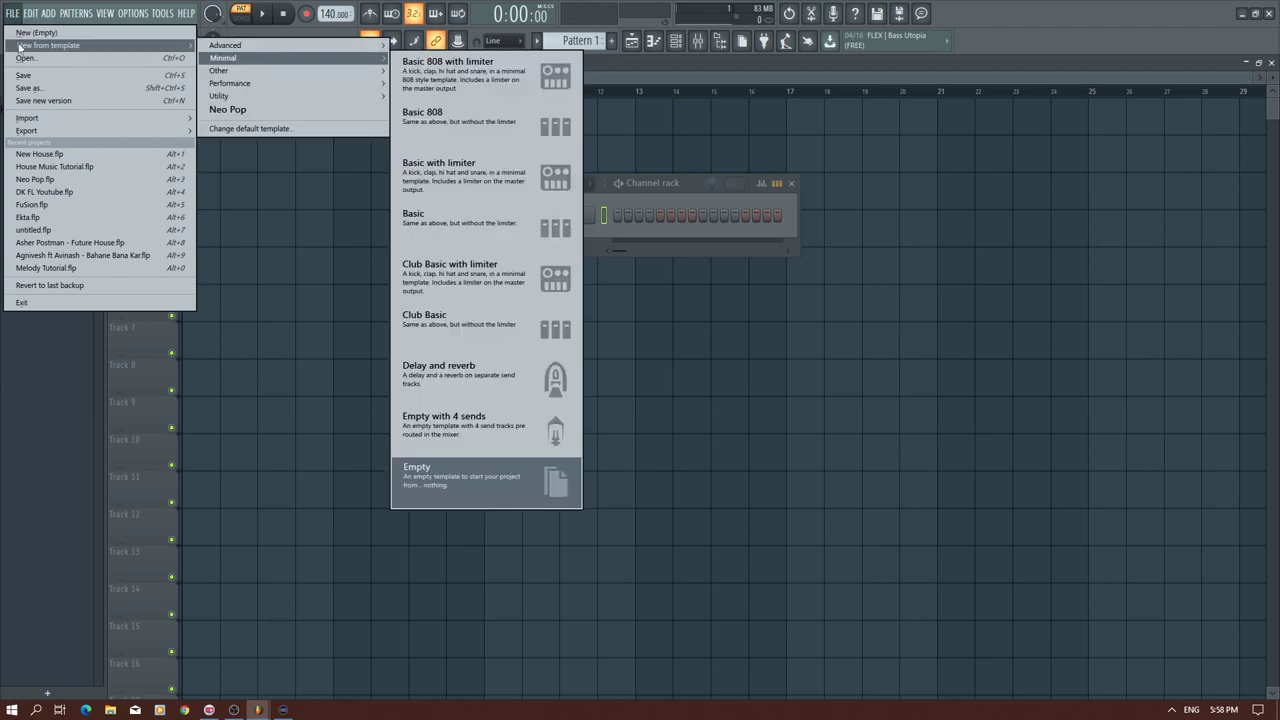
mouse_move(237, 46)
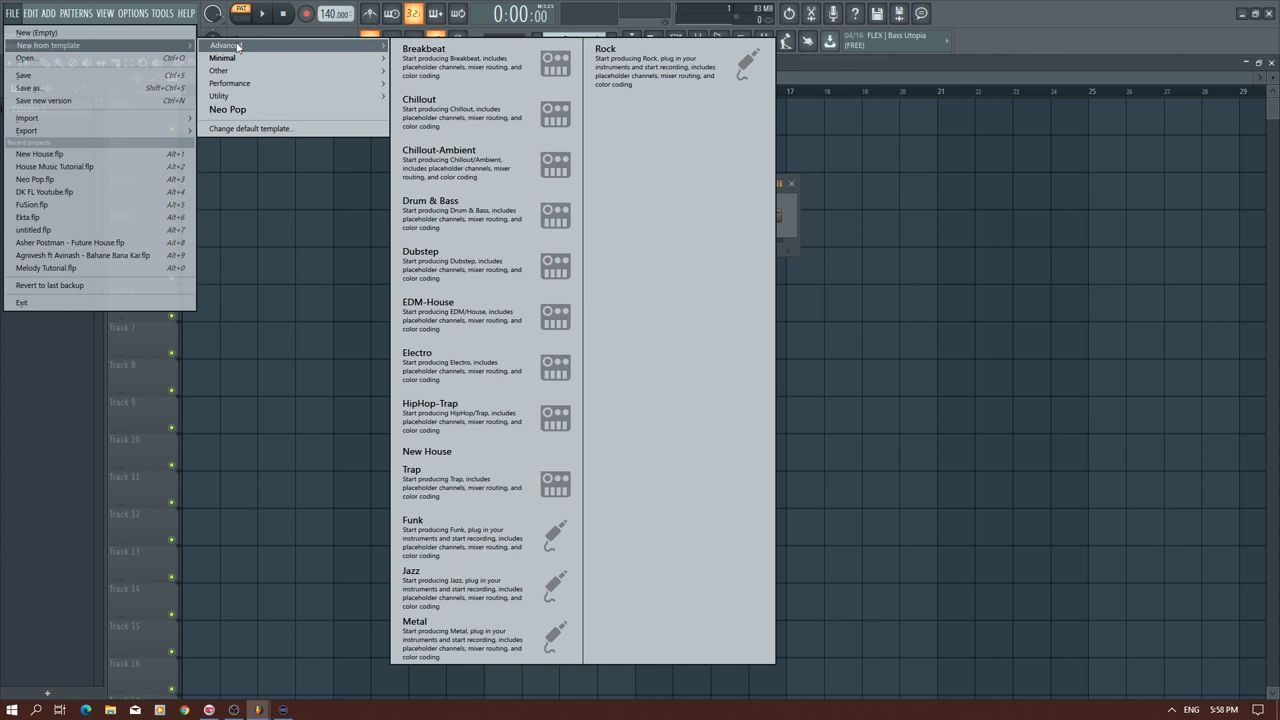
left_click(495, 455)
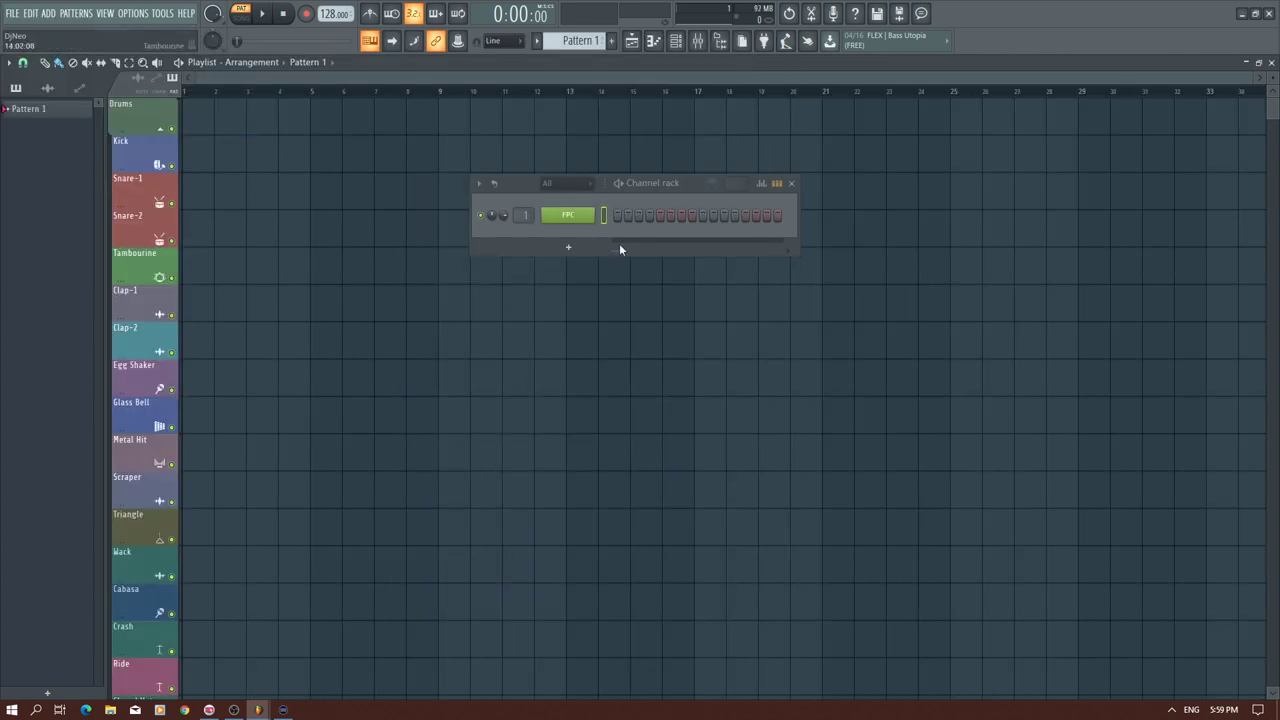
- Open the FPC channel's plugin window and arrange it and the channel rack so they do not overlap
left_click(568, 215)
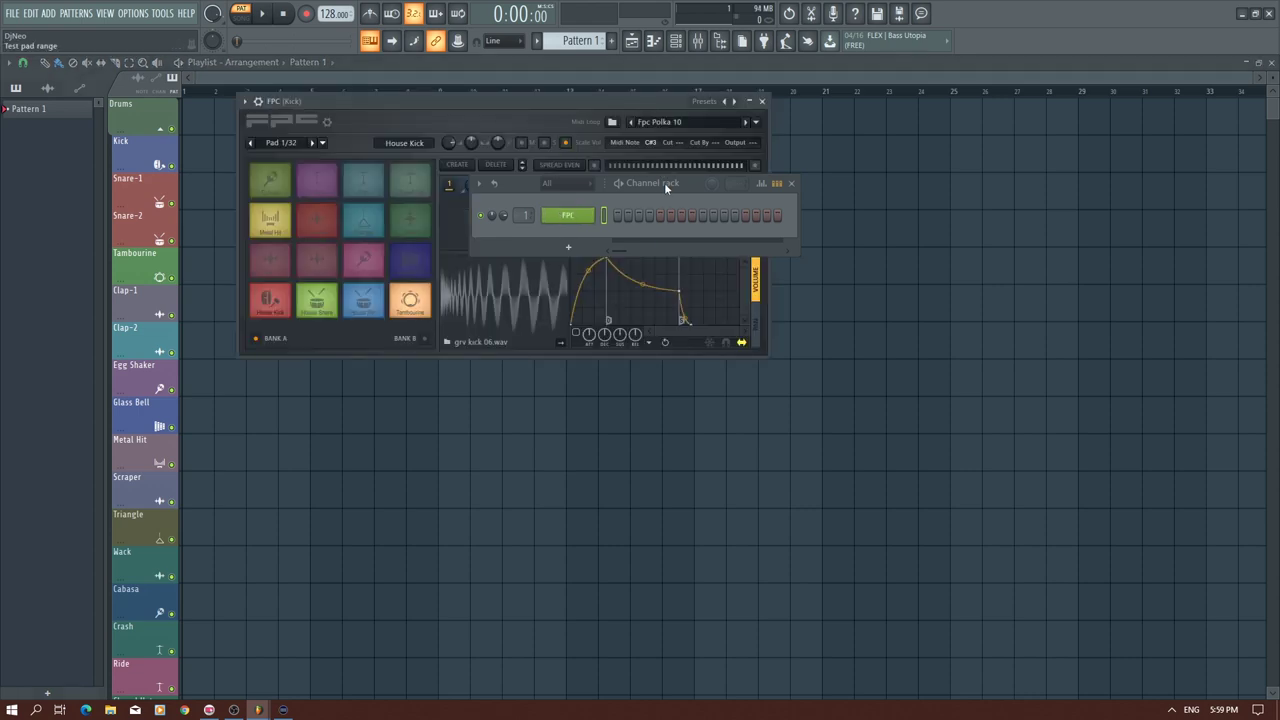
left_click_drag(664, 182, 1016, 404)
left_click_drag(469, 105, 643, 143)
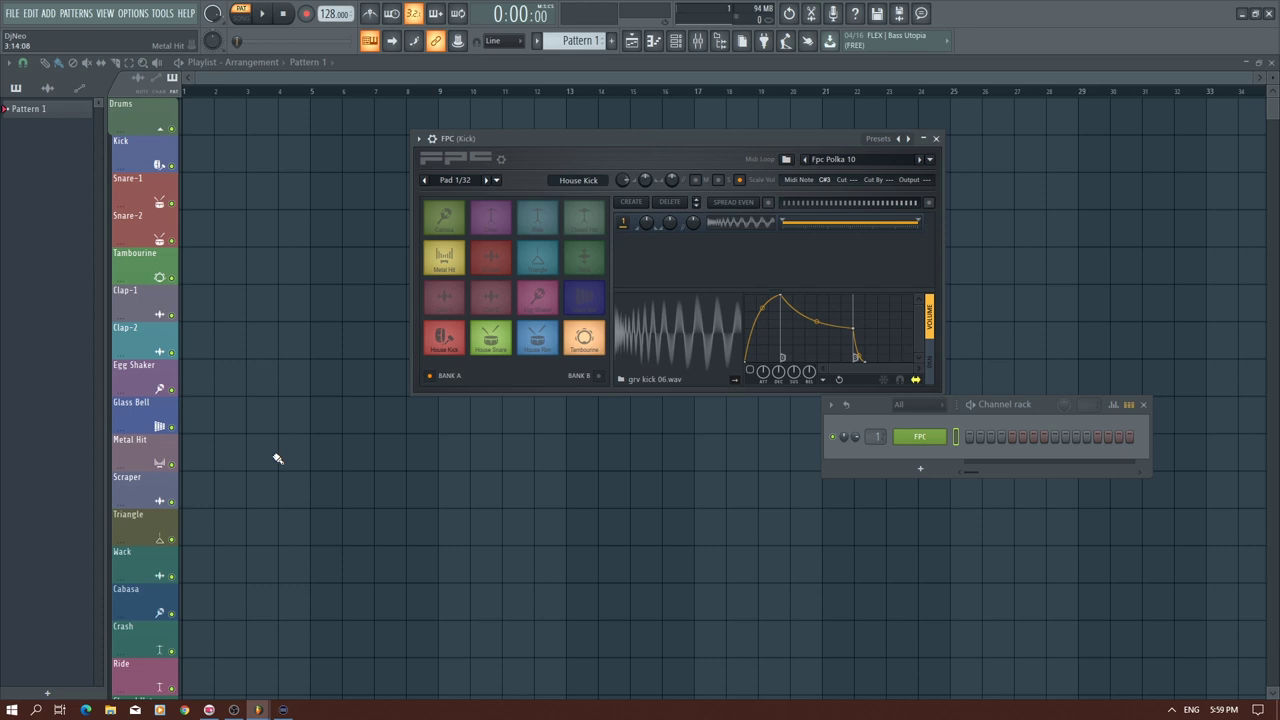